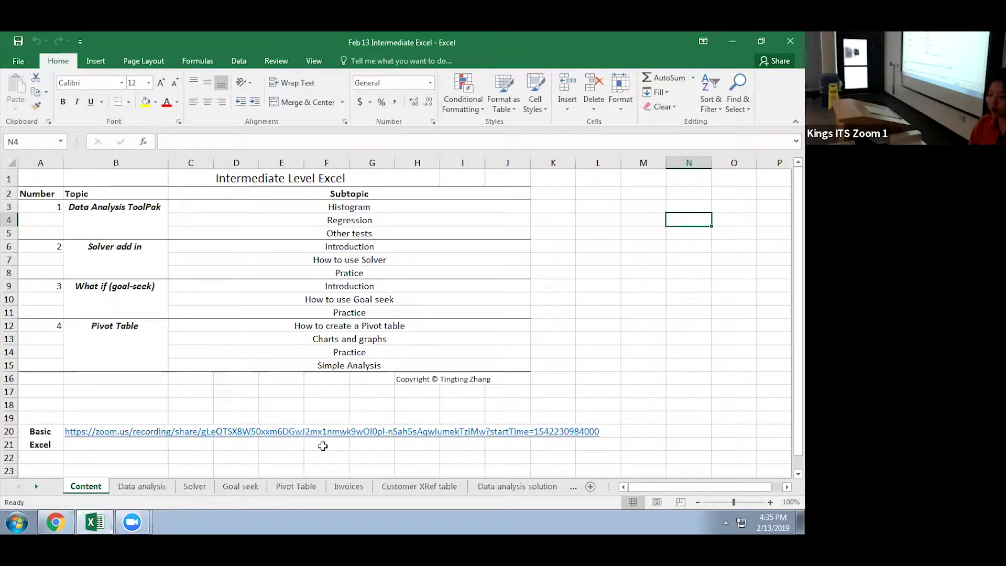
Try to copy all sheets from Data analysis through Data analysis solution as one group to the end of the workbook
{"action": "left_click", "coordinate": [147, 489], "text": "ctrl"}
{"action": "left_click", "coordinate": [190, 489], "text": "ctrl"}
{"action": "left_click", "coordinate": [236, 488], "text": "ctrl"}
{"action": "left_click", "coordinate": [291, 490], "text": "ctrl"}
{"action": "left_click", "coordinate": [346, 488], "text": "ctrl"}
{"action": "left_click", "coordinate": [417, 488], "text": "ctrl"}
{"action": "left_click", "coordinate": [513, 488], "text": "ctrl"}
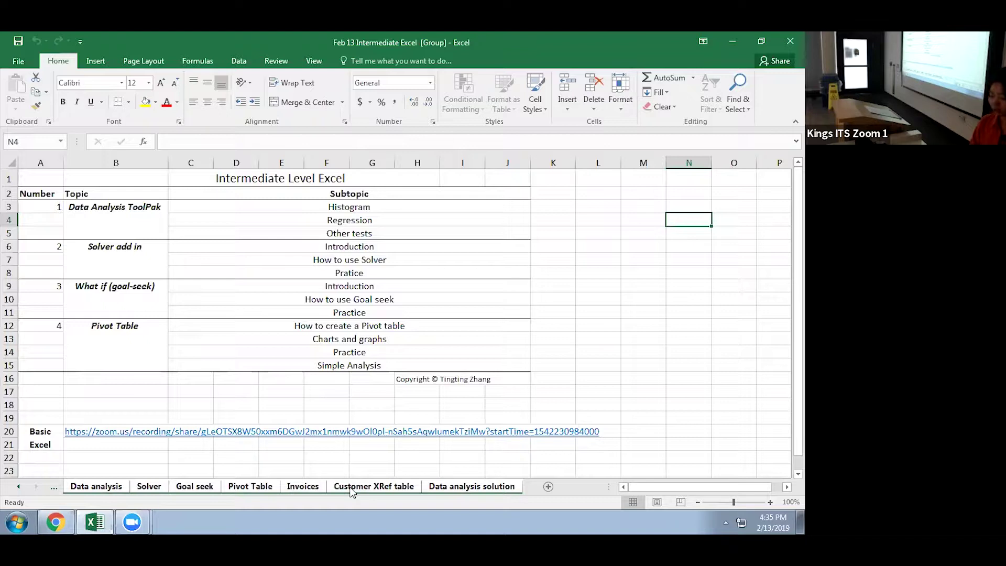
{"action": "right_click", "coordinate": [352, 491]}
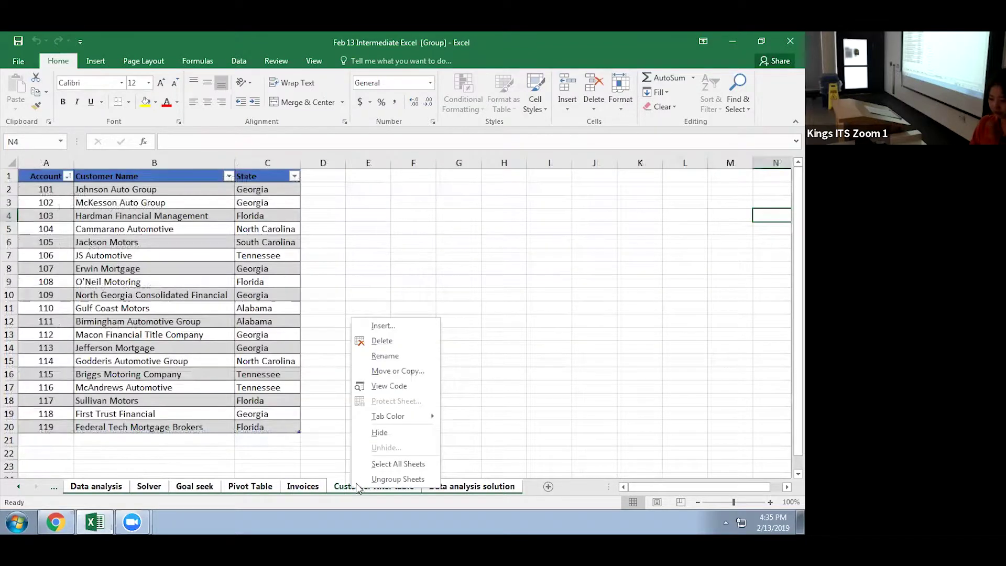
{"action": "left_click", "coordinate": [386, 371]}
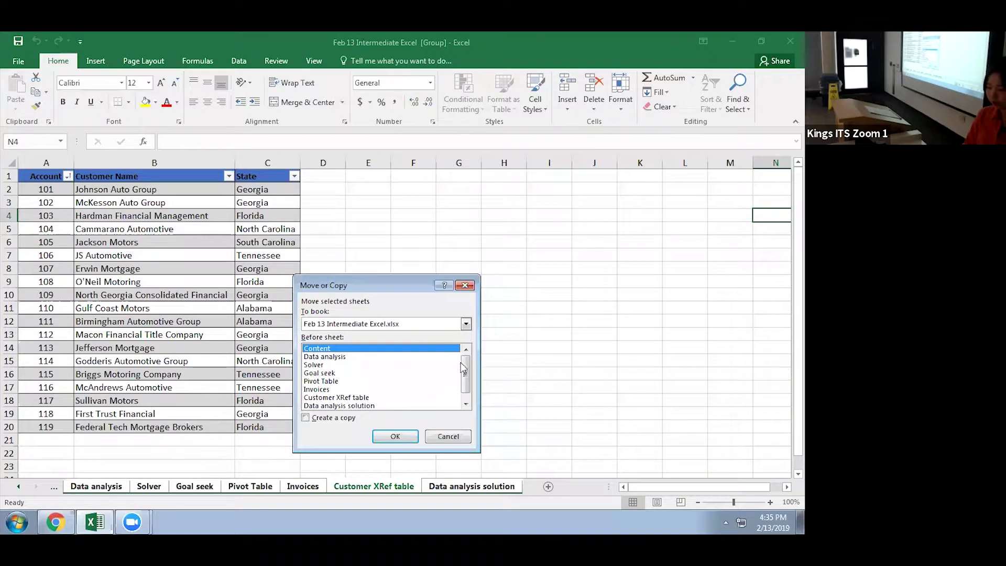
{"action": "scroll", "coordinate": [465, 369], "scroll_direction": "down", "scroll_amount": 1}
{"action": "left_click", "coordinate": [346, 406]}
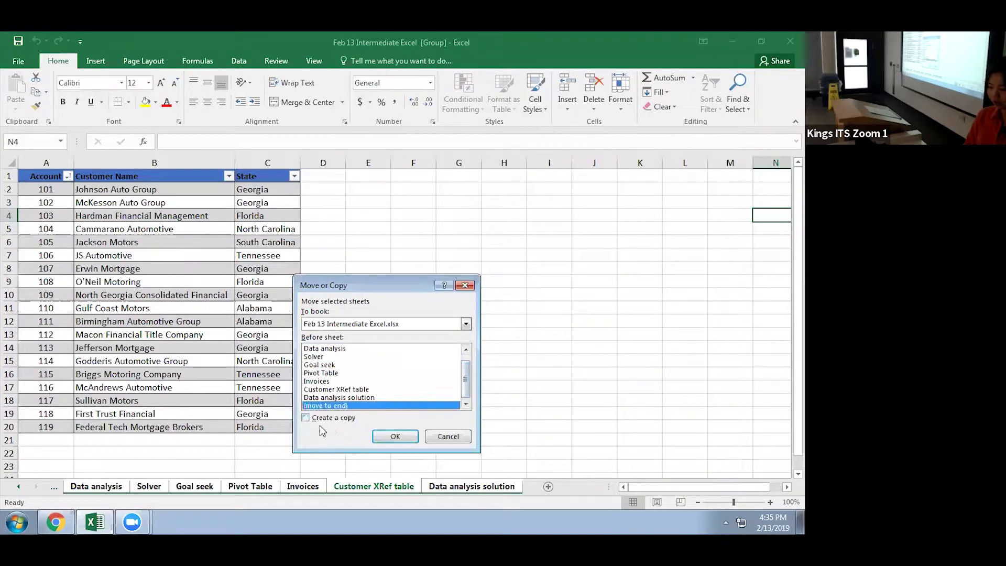
{"action": "left_click", "coordinate": [306, 418]}
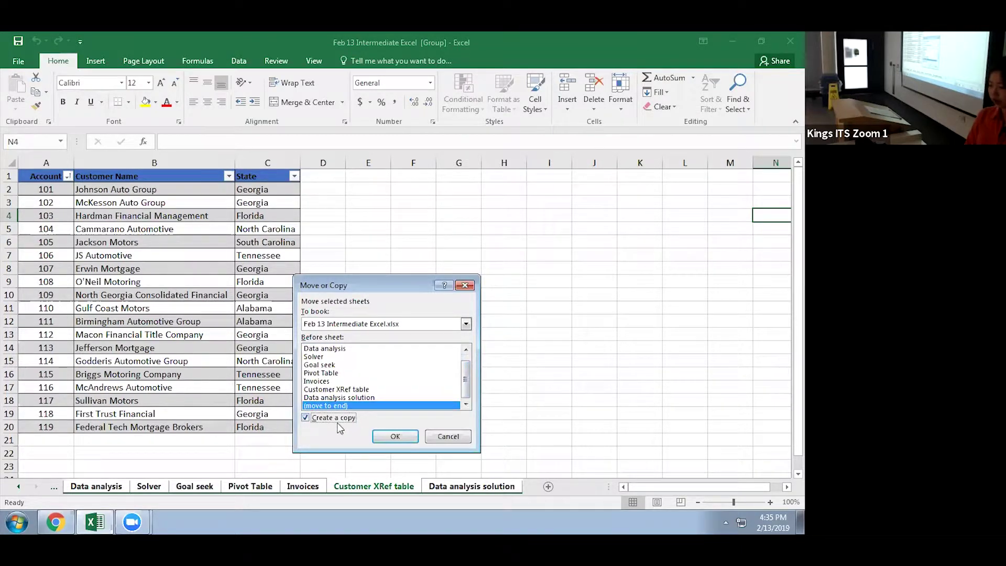
{"action": "left_click", "coordinate": [393, 435]}
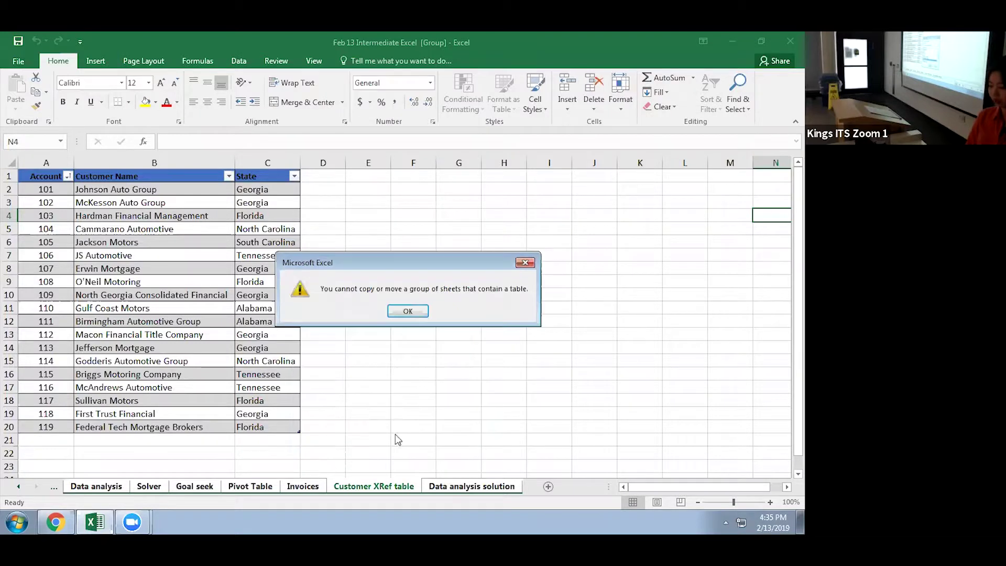
{"action": "left_click", "coordinate": [407, 312]}
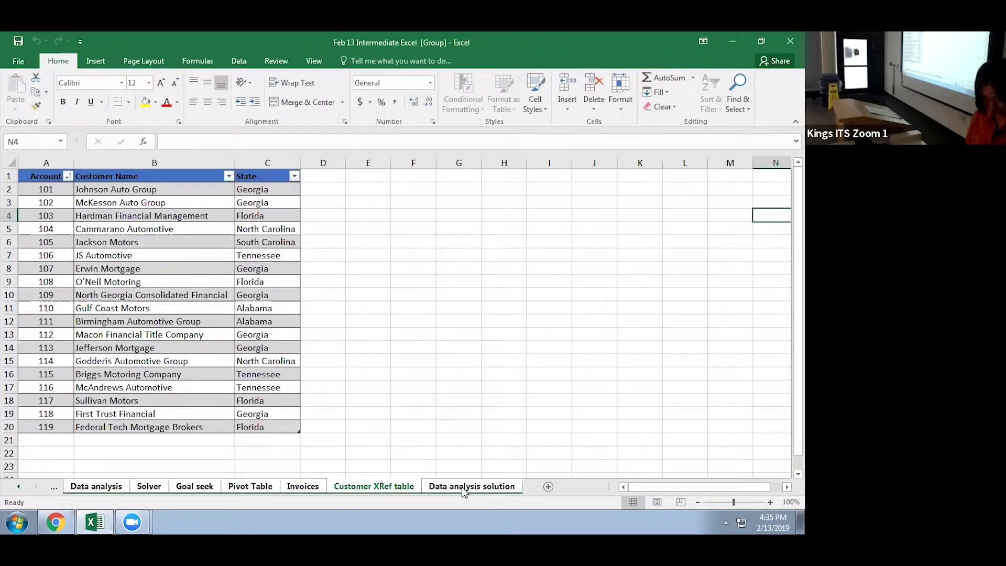
Remove the other sheets from the group so that only Customer XRef table stays selected
{"action": "left_click", "coordinate": [303, 490], "text": "ctrl"}
{"action": "left_click", "coordinate": [257, 489], "text": "ctrl"}
{"action": "left_click", "coordinate": [194, 489], "text": "ctrl"}
{"action": "left_click", "coordinate": [149, 490], "text": "ctrl"}
{"action": "left_click", "coordinate": [96, 490], "text": "ctrl"}
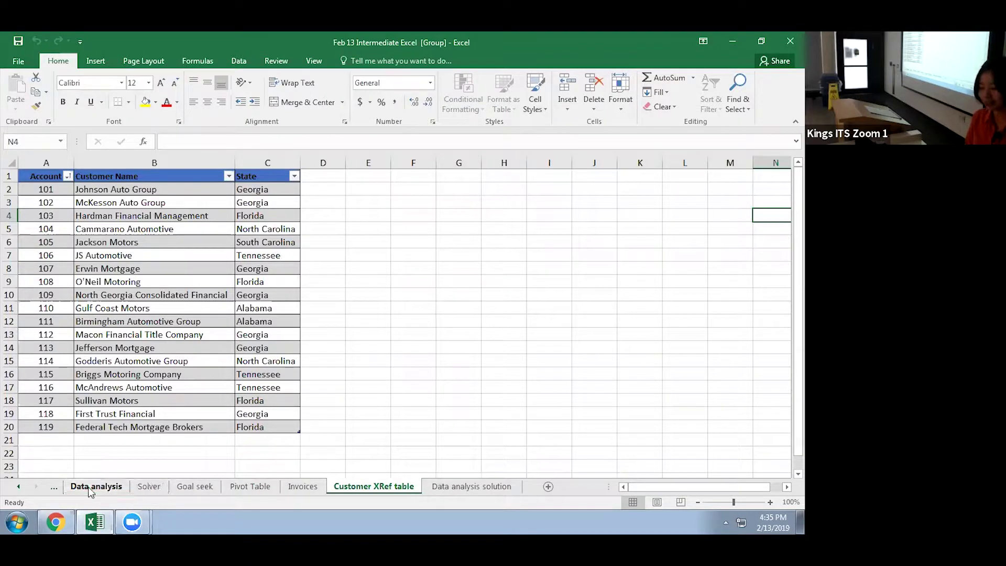
{"action": "left_click", "coordinate": [451, 487], "text": "ctrl"}
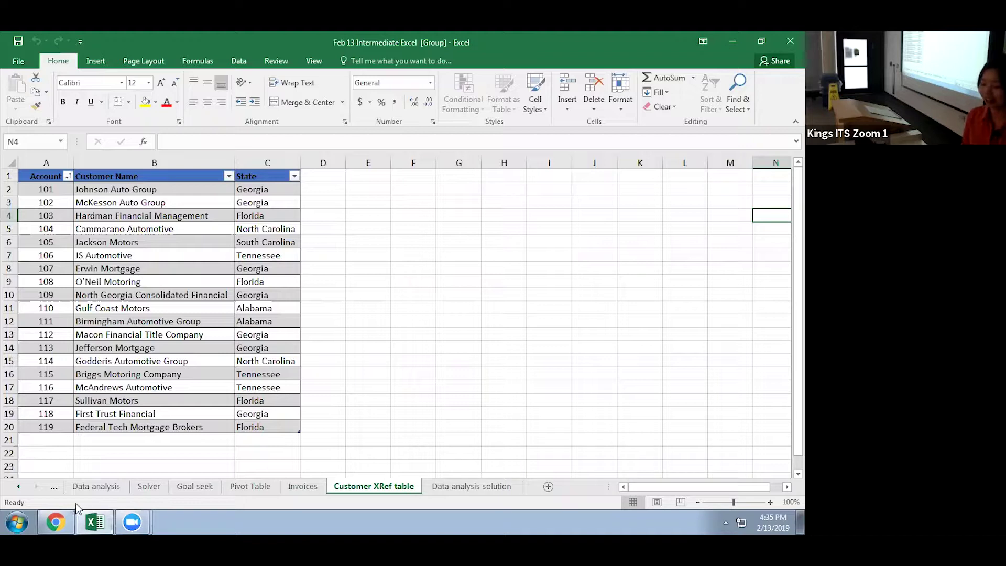
Copy the Data analysis, Solver and Goal seek sheets together to the end of the workbook
{"action": "left_click", "coordinate": [110, 487]}
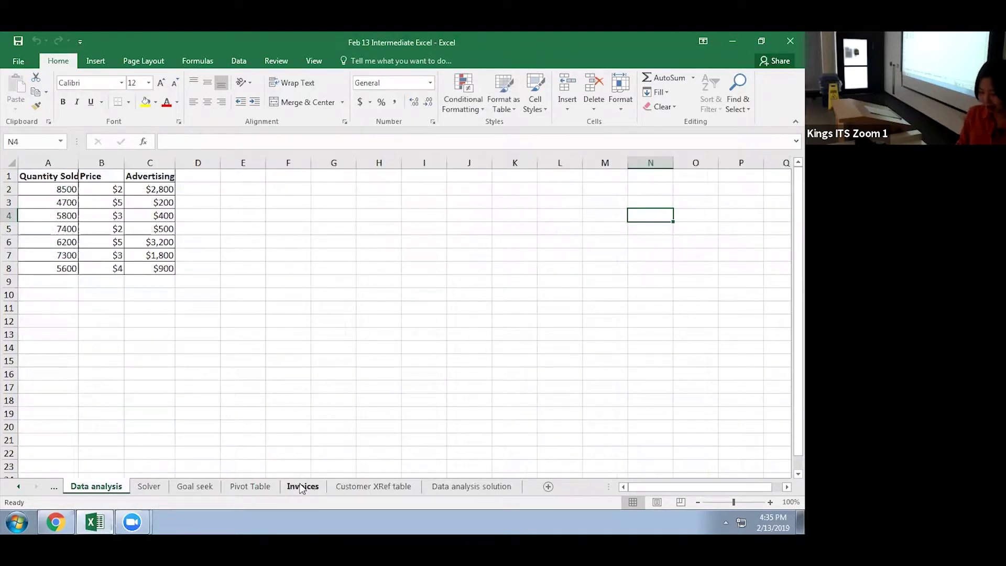
{"action": "left_click", "coordinate": [18, 487]}
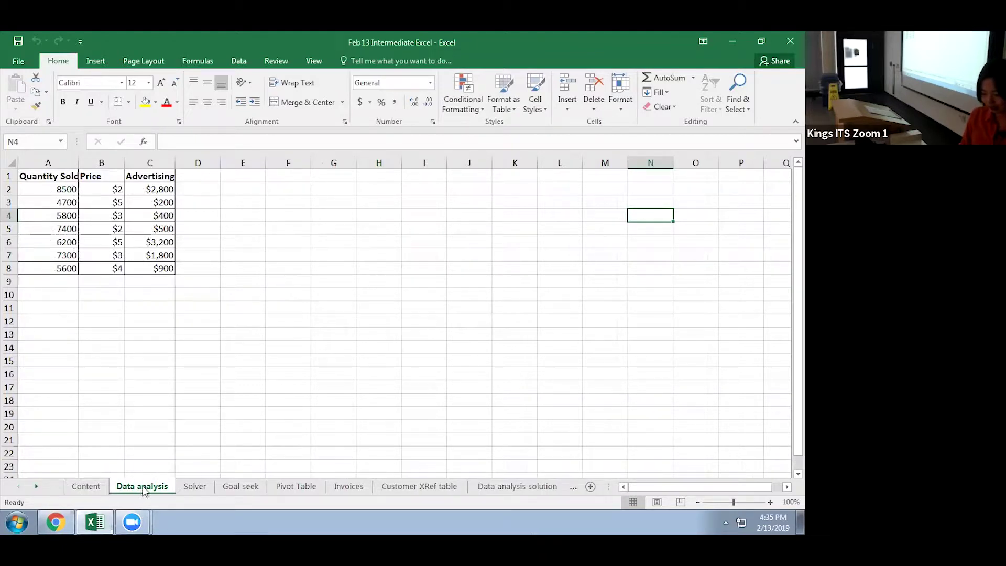
{"action": "left_click", "coordinate": [193, 488], "text": "shift"}
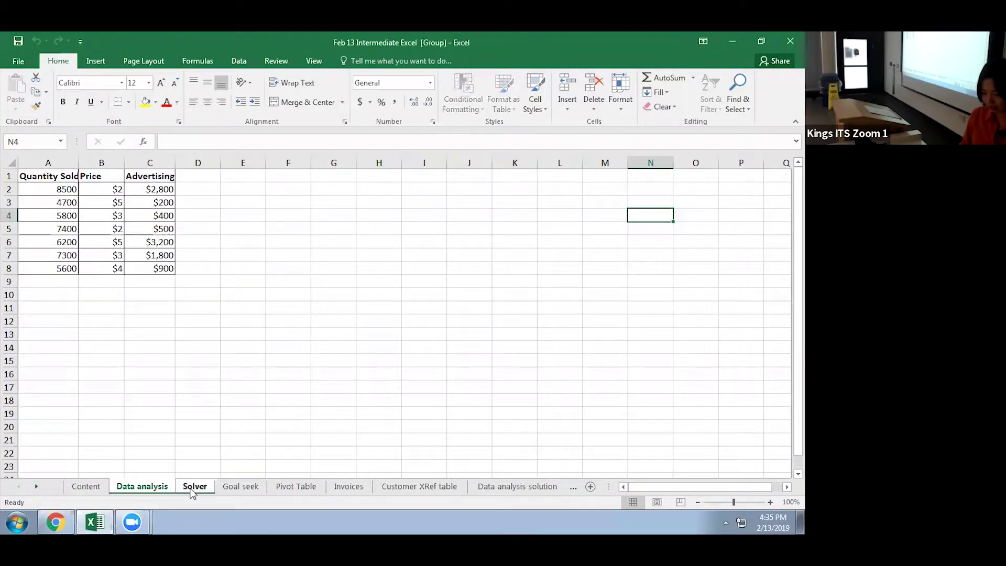
{"action": "left_click", "coordinate": [240, 488], "text": "shift"}
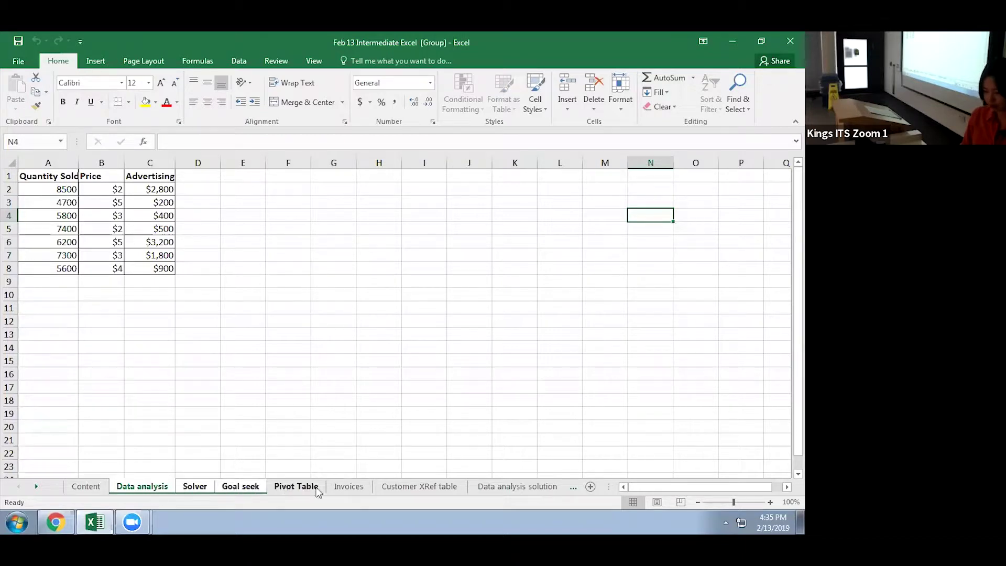
{"action": "right_click", "coordinate": [249, 489]}
{"action": "left_click", "coordinate": [291, 369]}
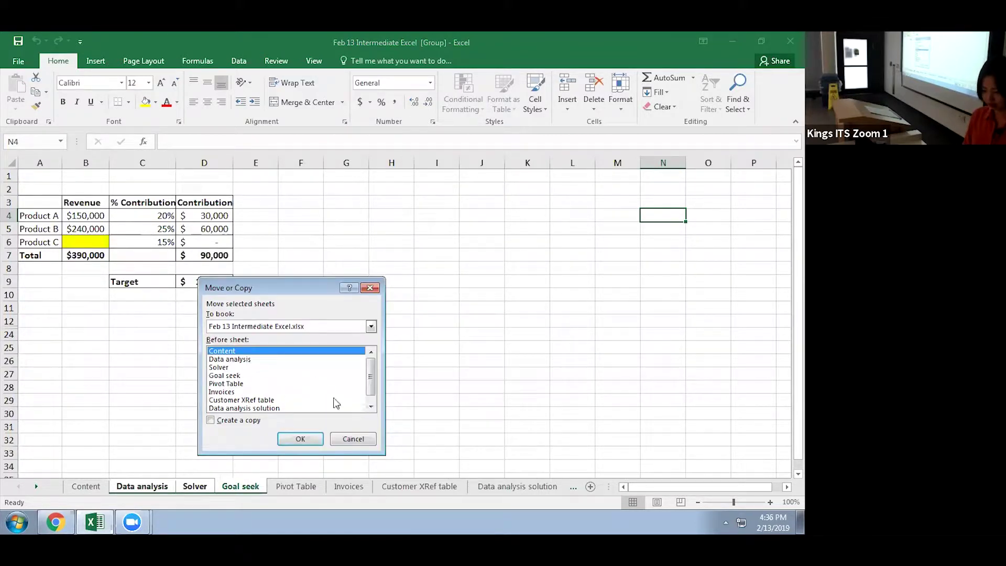
{"action": "scroll", "coordinate": [370, 362], "scroll_direction": "down", "scroll_amount": 1}
{"action": "left_click", "coordinate": [235, 409]}
{"action": "left_click", "coordinate": [237, 419]}
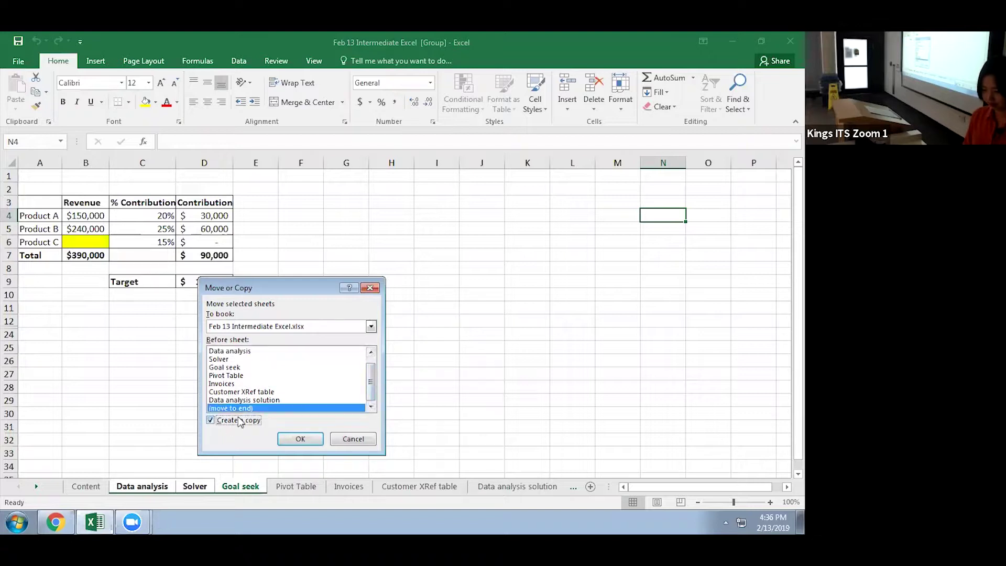
{"action": "left_click", "coordinate": [311, 438]}
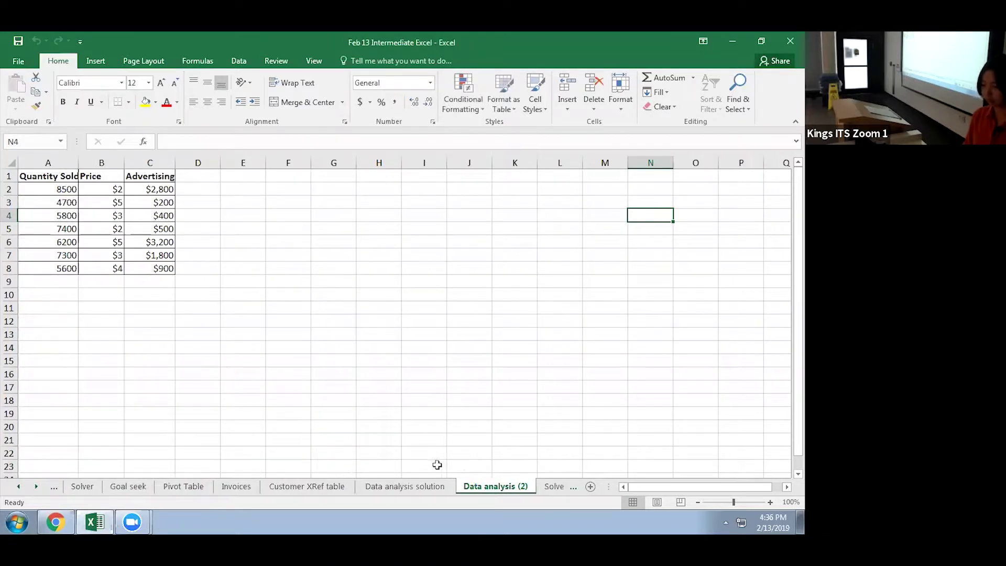
Check the copied Solver and Goal seek sheets, and return to the Content sheet
{"action": "left_click", "coordinate": [553, 486]}
{"action": "left_click", "coordinate": [539, 486]}
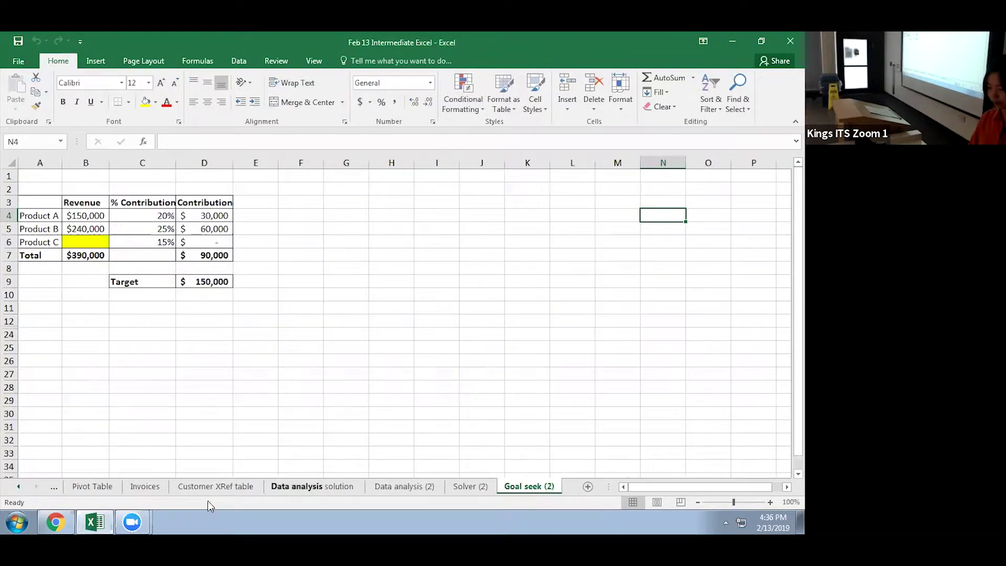
{"action": "left_click", "coordinate": [18, 486]}
{"action": "left_click", "coordinate": [18, 486]}
{"action": "left_click", "coordinate": [18, 486]}
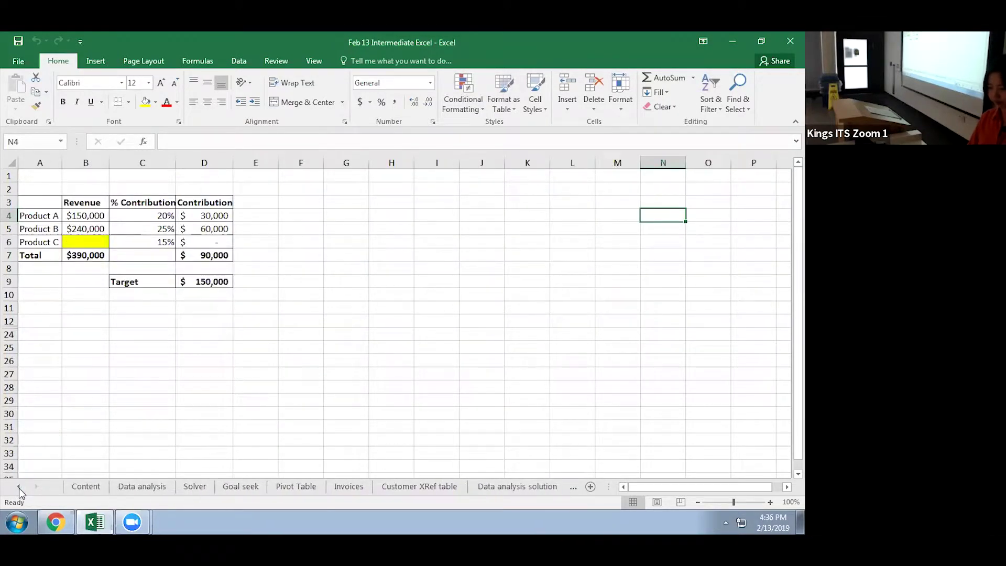
{"action": "left_click", "coordinate": [92, 487]}
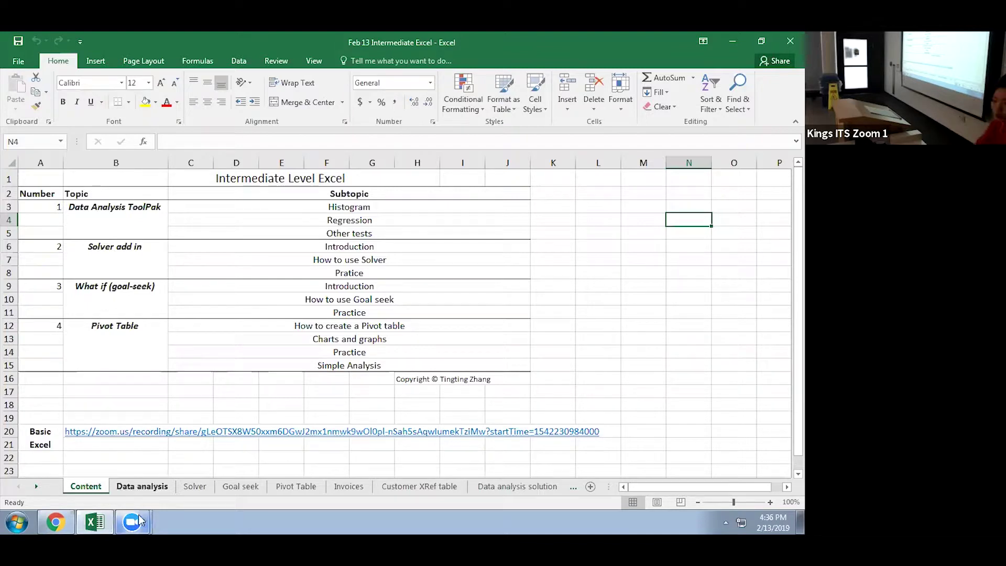
View the original Data analysis, Solver and Goal seek sheets, ending on Data analysis
{"action": "left_click", "coordinate": [152, 486]}
{"action": "left_click", "coordinate": [198, 487]}
{"action": "left_click", "coordinate": [240, 487]}
{"action": "left_click", "coordinate": [149, 490]}
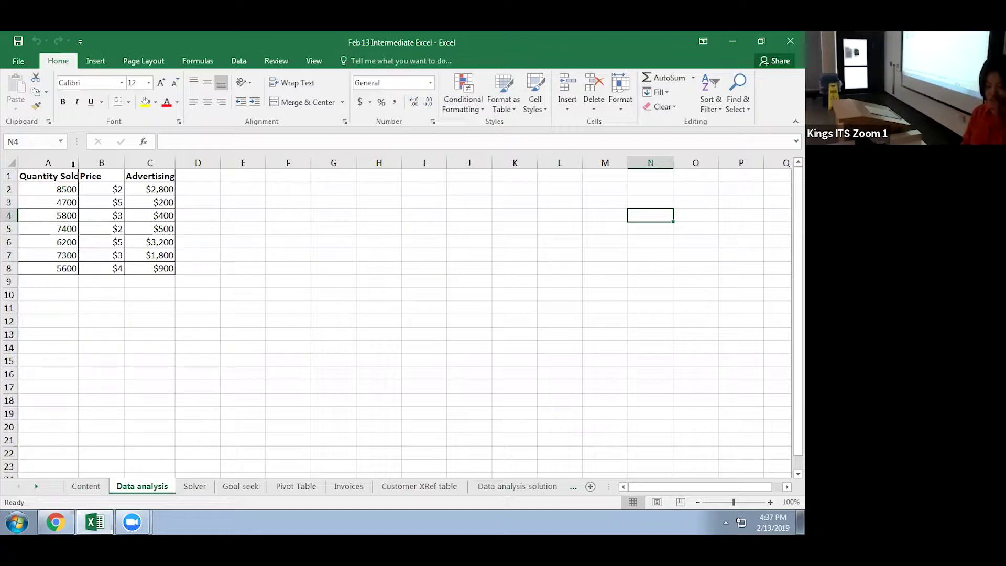
Enable the Analysis ToolPak Excel add-in and display the ribbon's data commands
{"action": "left_click", "coordinate": [19, 63]}
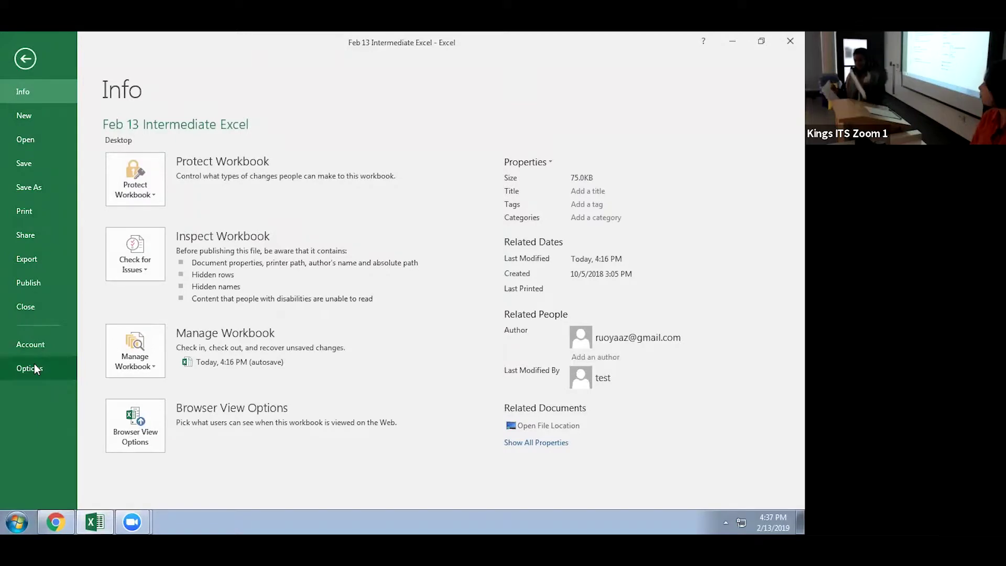
{"action": "left_click", "coordinate": [34, 369]}
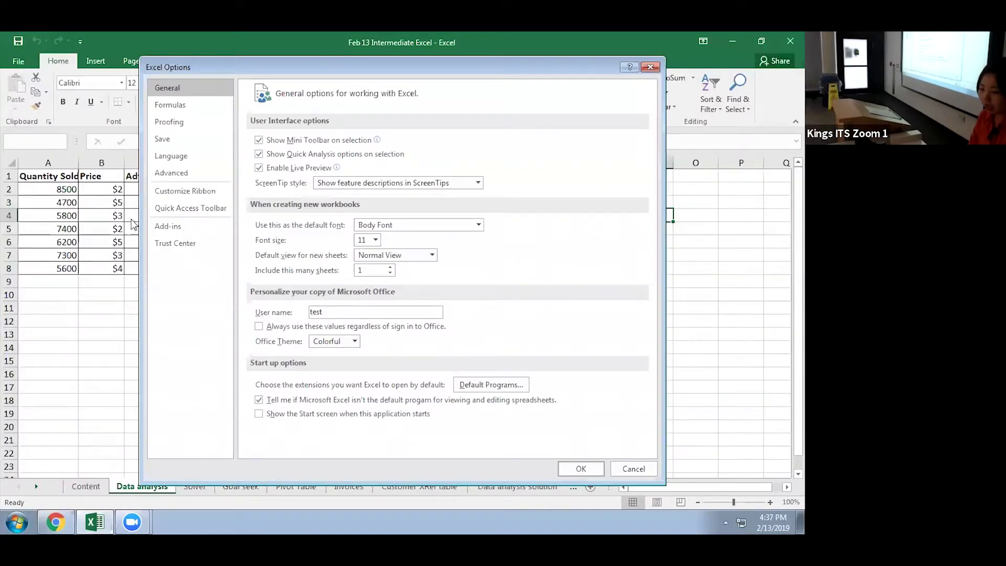
{"action": "left_click", "coordinate": [185, 222]}
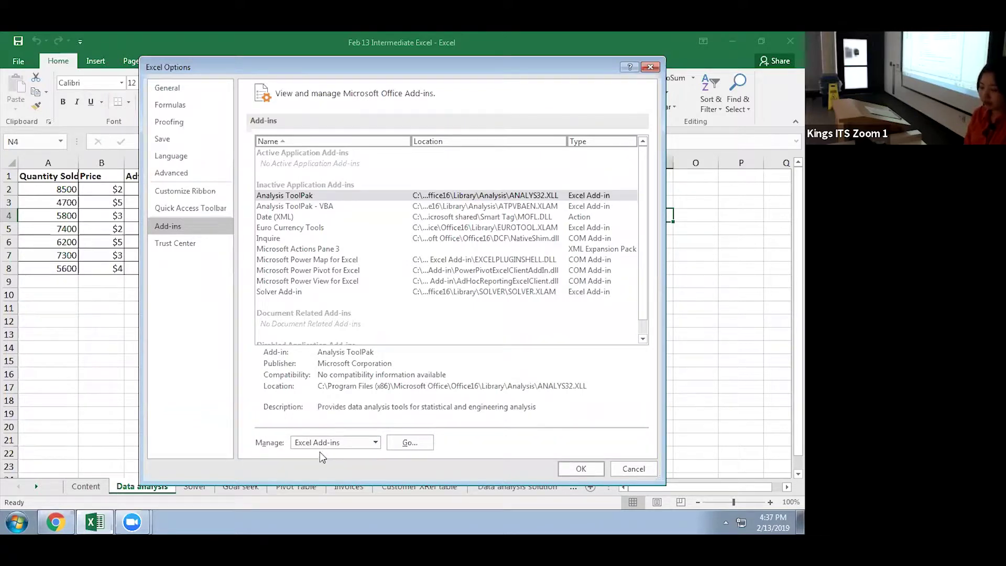
{"action": "left_click", "coordinate": [360, 443]}
{"action": "left_click", "coordinate": [330, 381]}
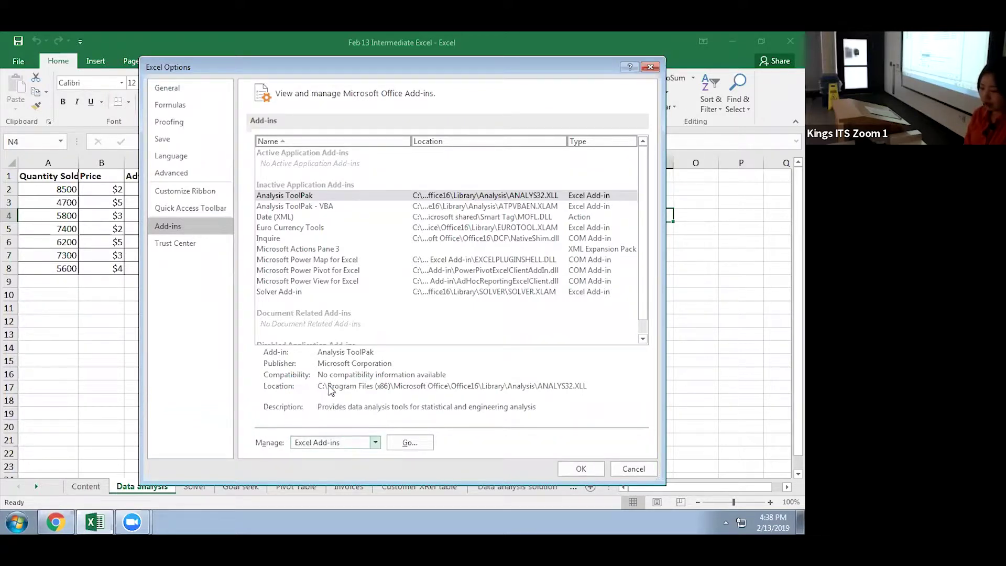
{"action": "left_click", "coordinate": [408, 443]}
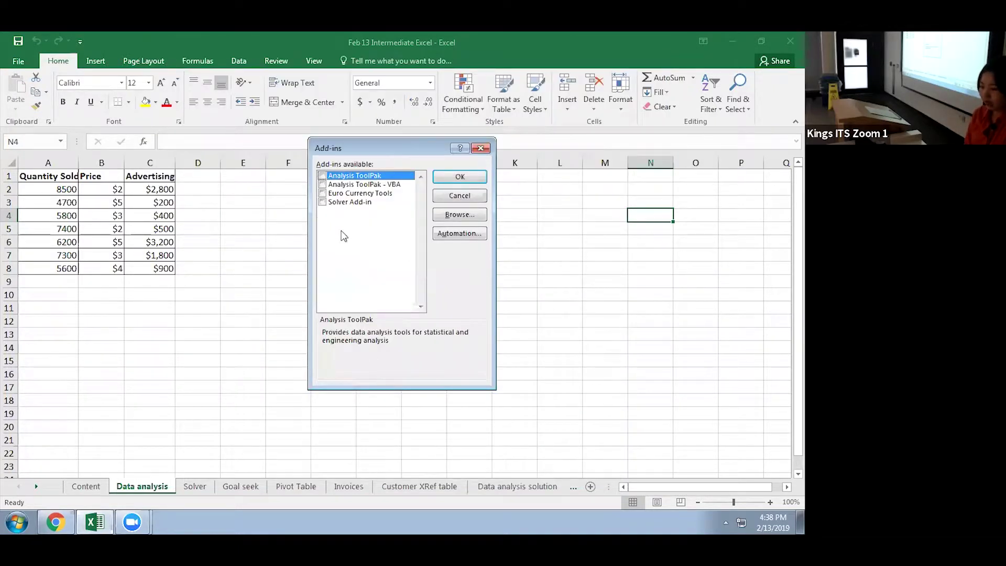
{"action": "left_click", "coordinate": [322, 176]}
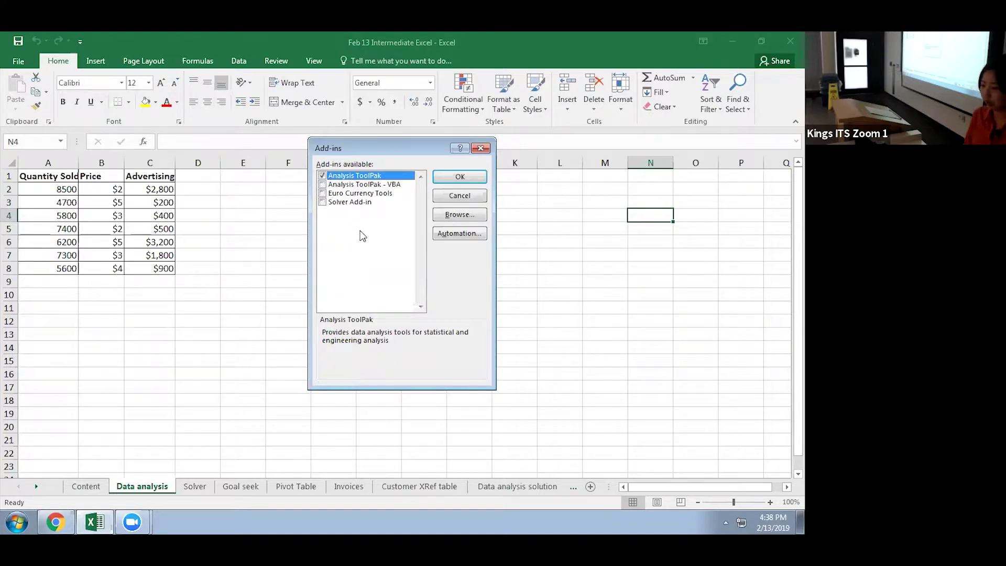
{"action": "left_click", "coordinate": [447, 178]}
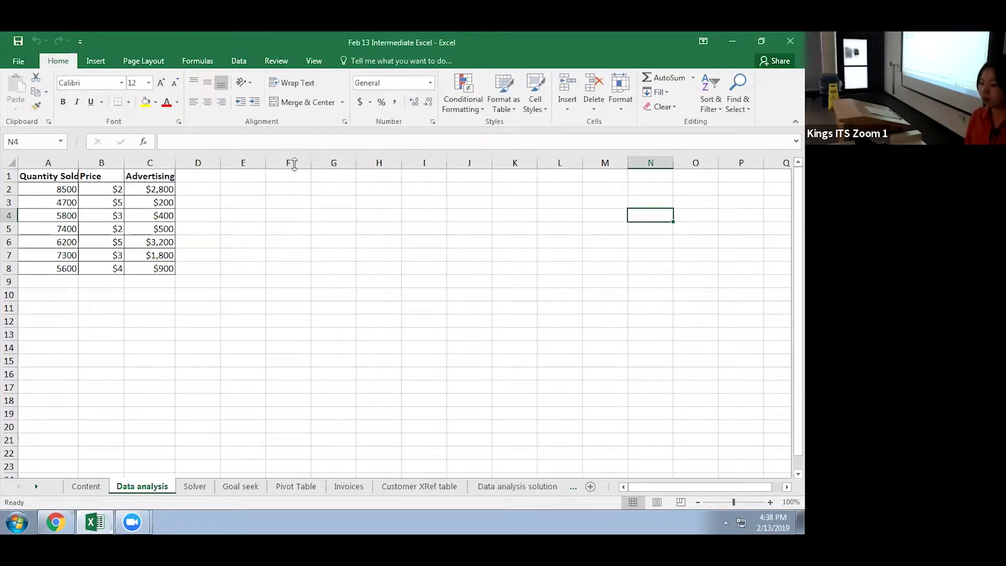
{"action": "left_click", "coordinate": [244, 63]}
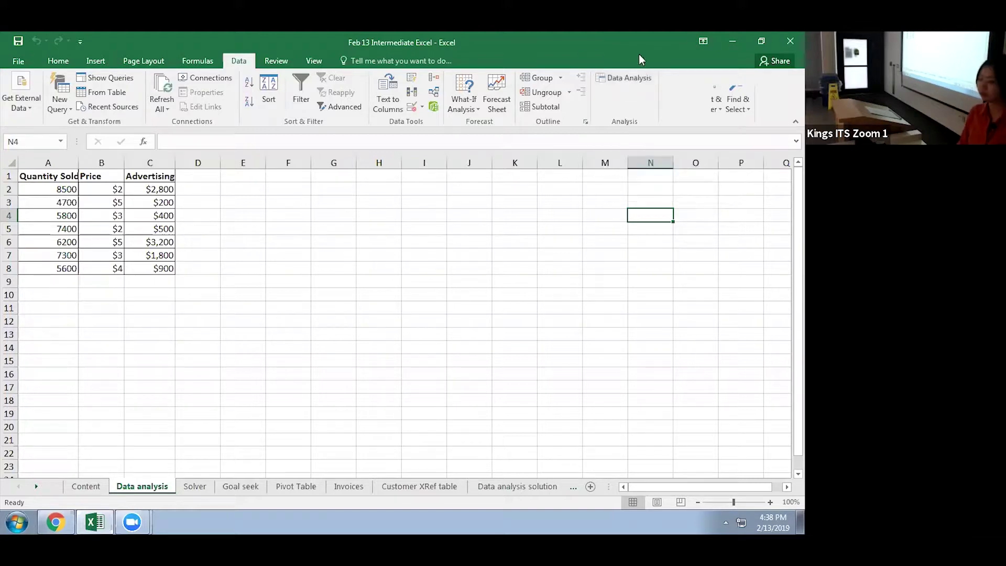
Review the available Excel add-ins through the program options, and close the list without changes
{"action": "left_click", "coordinate": [20, 61]}
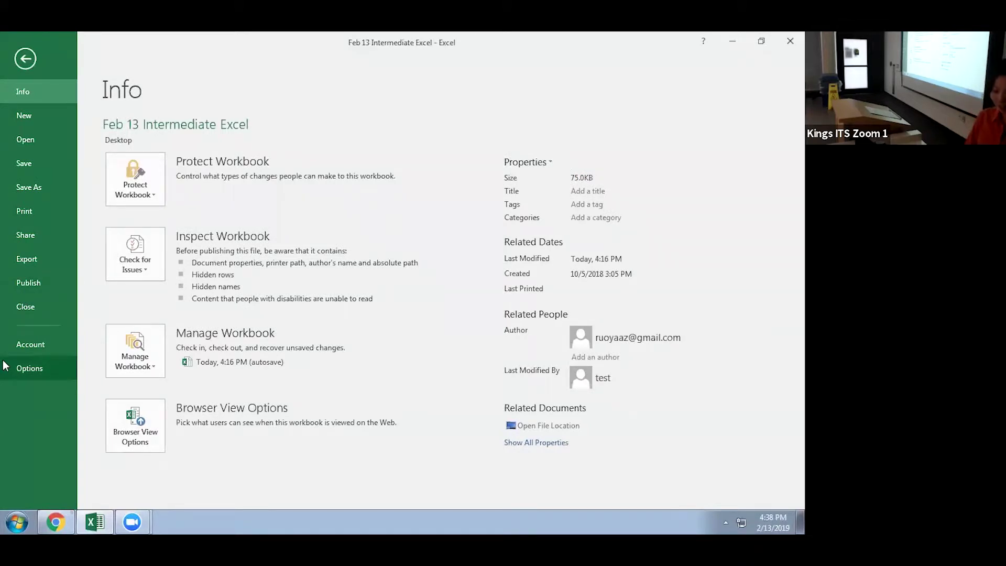
{"action": "left_click", "coordinate": [29, 368]}
{"action": "left_click", "coordinate": [173, 230]}
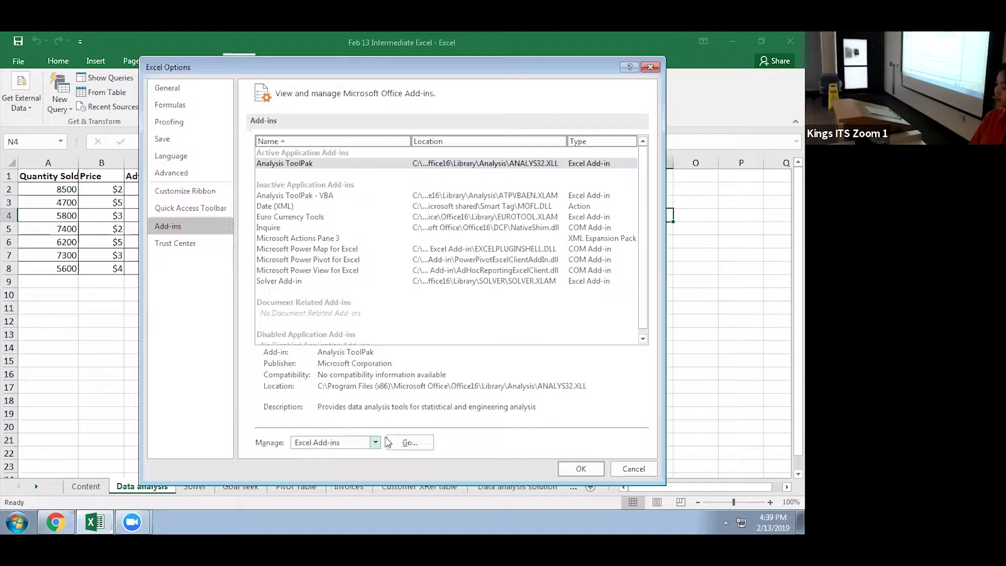
{"action": "left_click", "coordinate": [417, 440]}
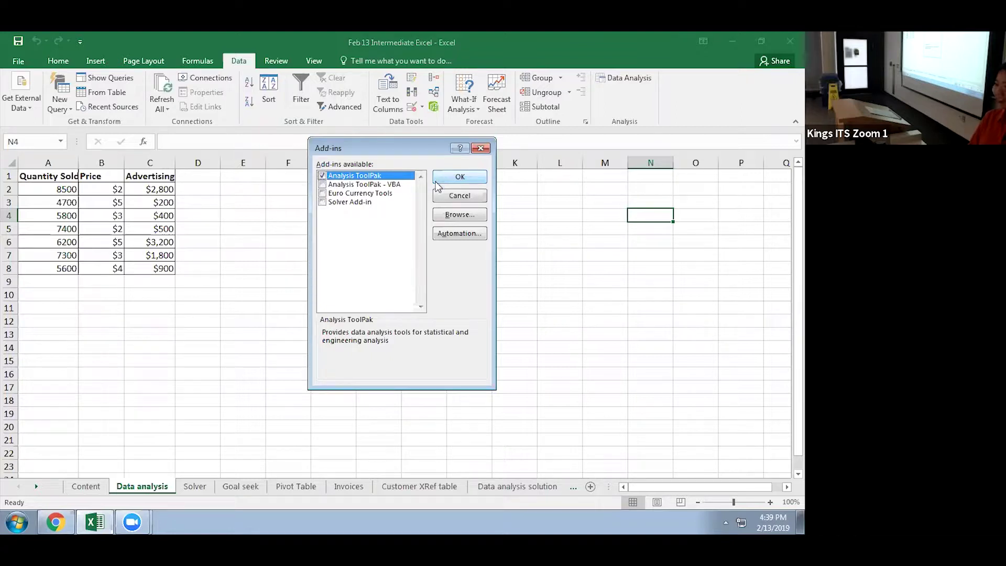
{"action": "left_click", "coordinate": [480, 148]}
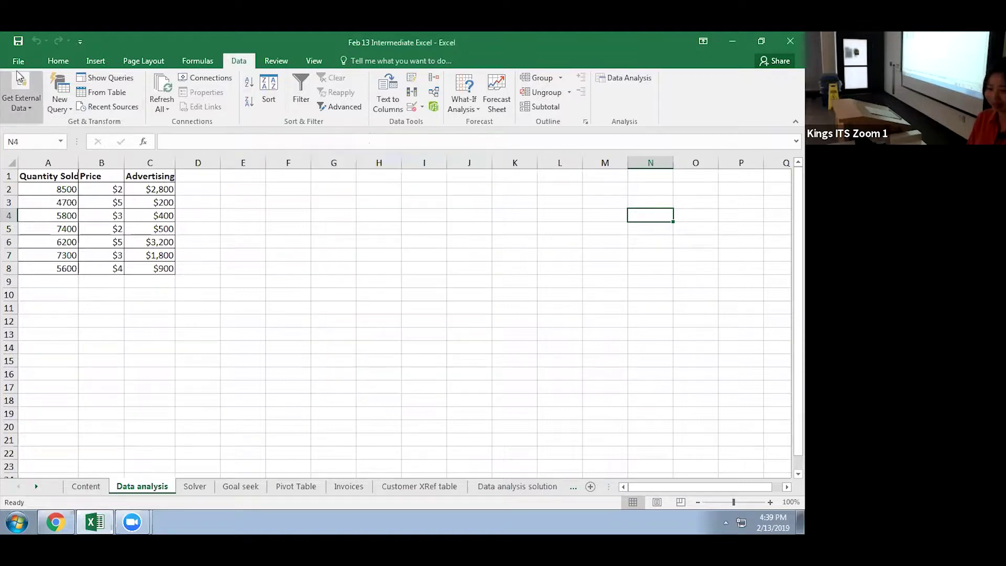
Recheck that the Analysis ToolPak is enabled in the Excel add-ins list, and close the list unchanged
{"action": "left_click", "coordinate": [19, 61]}
{"action": "left_click", "coordinate": [40, 366]}
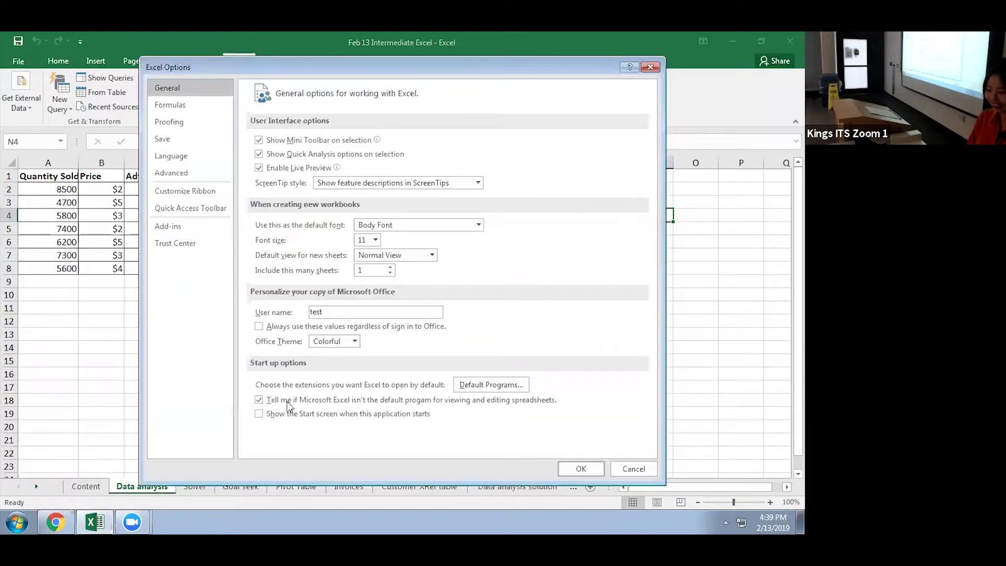
{"action": "left_click", "coordinate": [178, 226]}
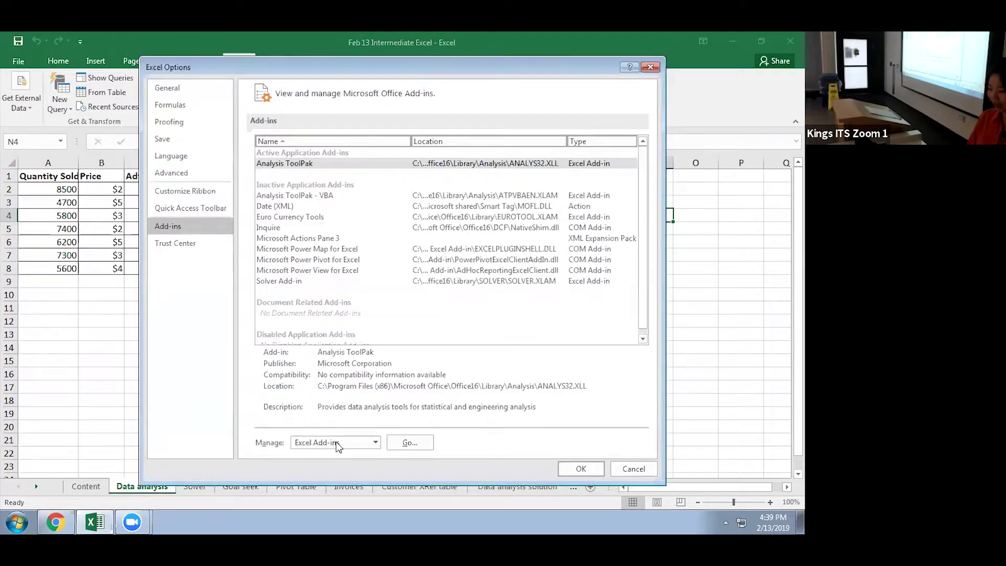
{"action": "left_click", "coordinate": [403, 443]}
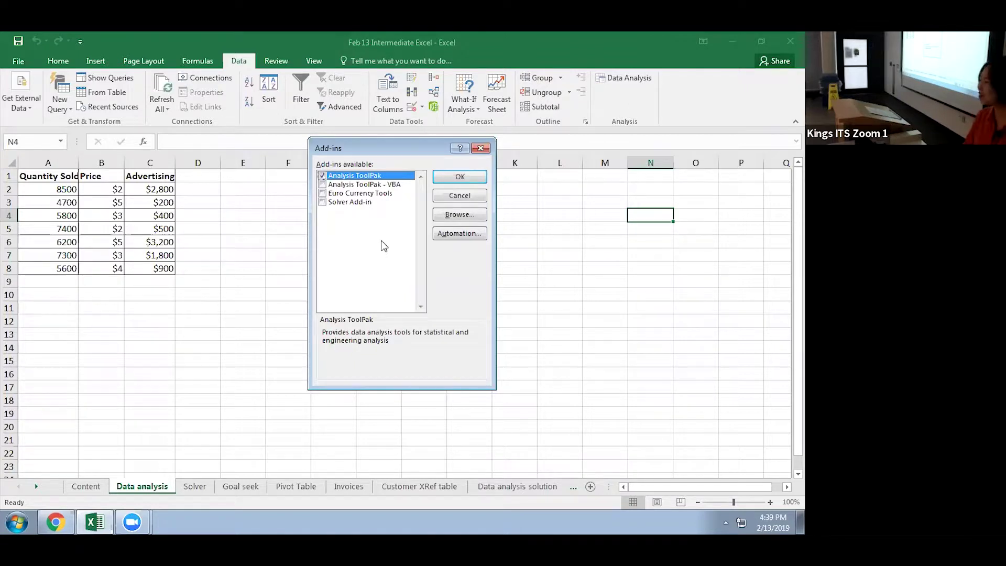
{"action": "left_click", "coordinate": [478, 148]}
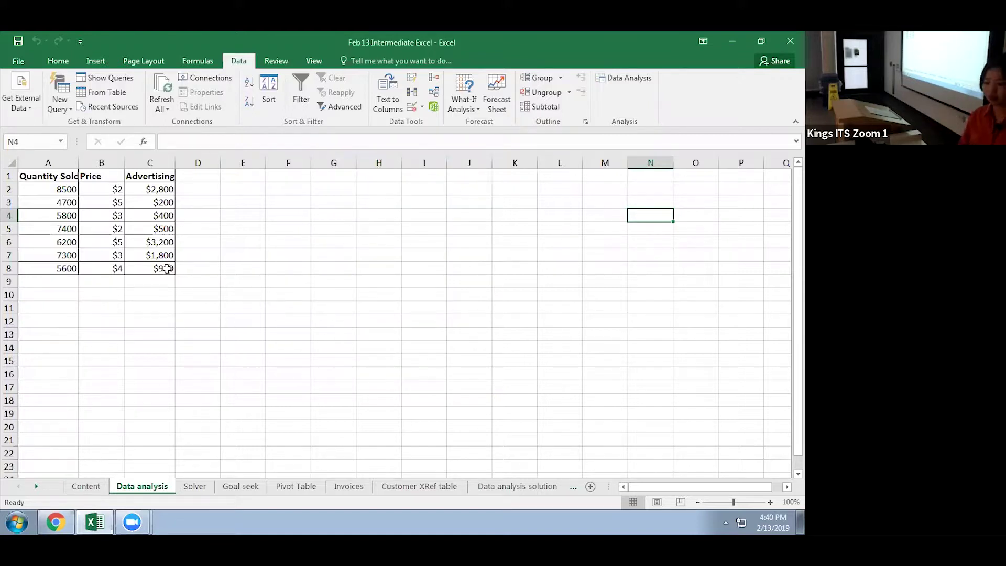
Autofit the Quantity Sold column to its header and widen the Advertising column slightly on the Data analysis sheet
{"action": "left_click", "coordinate": [165, 268]}
{"action": "left_click", "coordinate": [47, 241]}
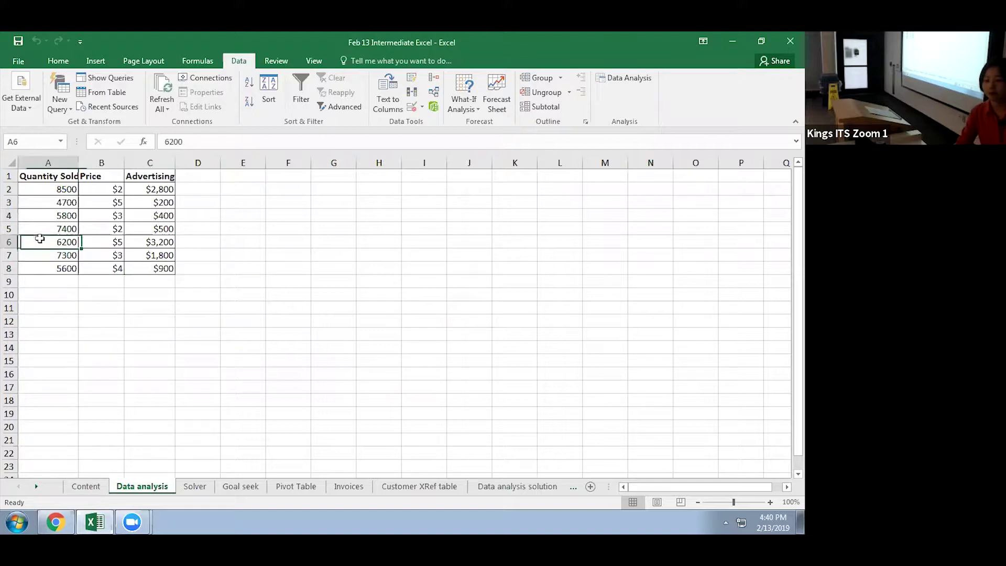
{"action": "double_click", "coordinate": [79, 163]}
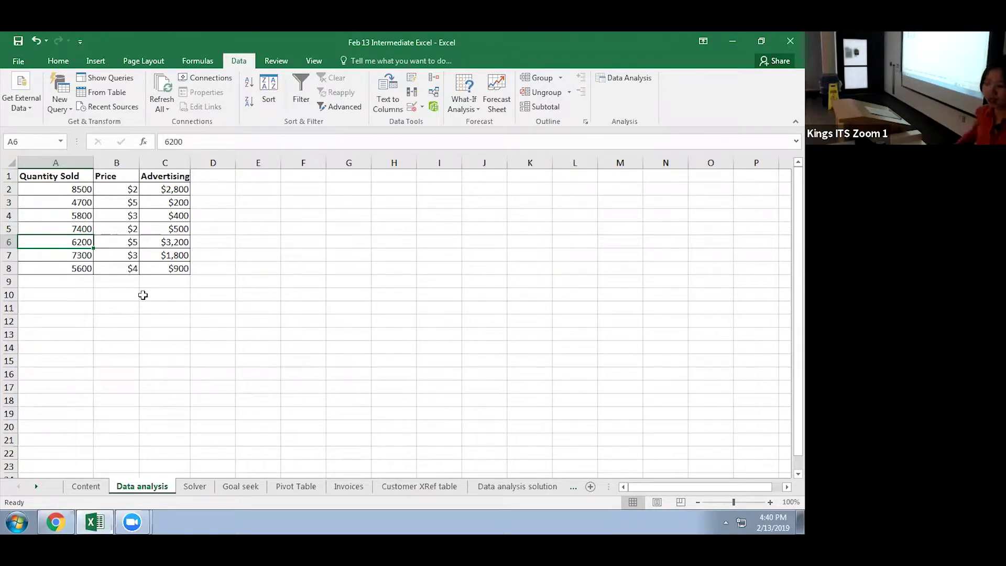
{"action": "left_click", "coordinate": [74, 191]}
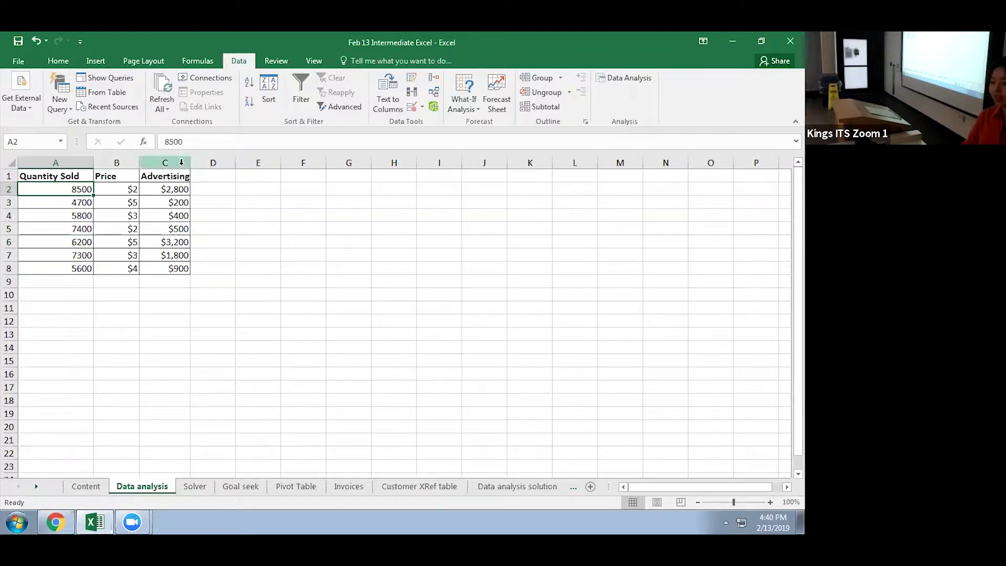
{"action": "left_click_drag", "start_coordinate": [190, 163], "coordinate": [199, 163]}
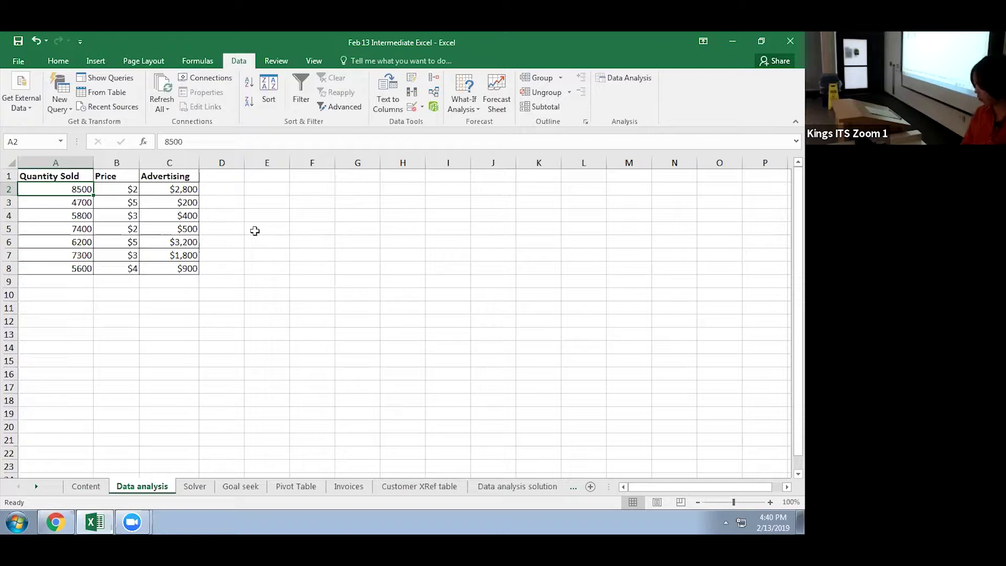
{"action": "left_click", "coordinate": [175, 174]}
{"action": "left_click", "coordinate": [270, 199]}
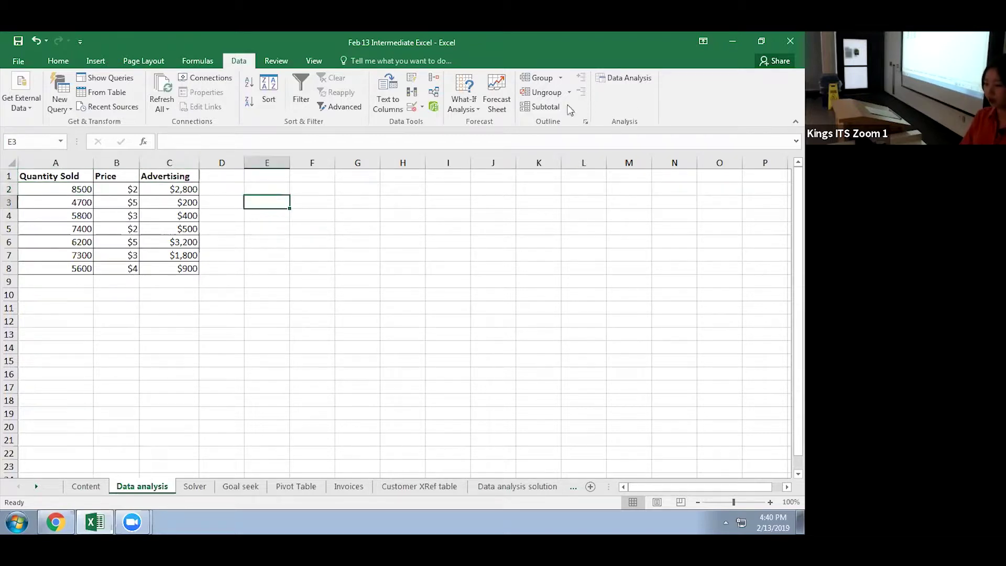
Start a Histogram analysis with the Advertising column C1:C8 as the input range, treating the first cell as a label
{"action": "left_click", "coordinate": [622, 82]}
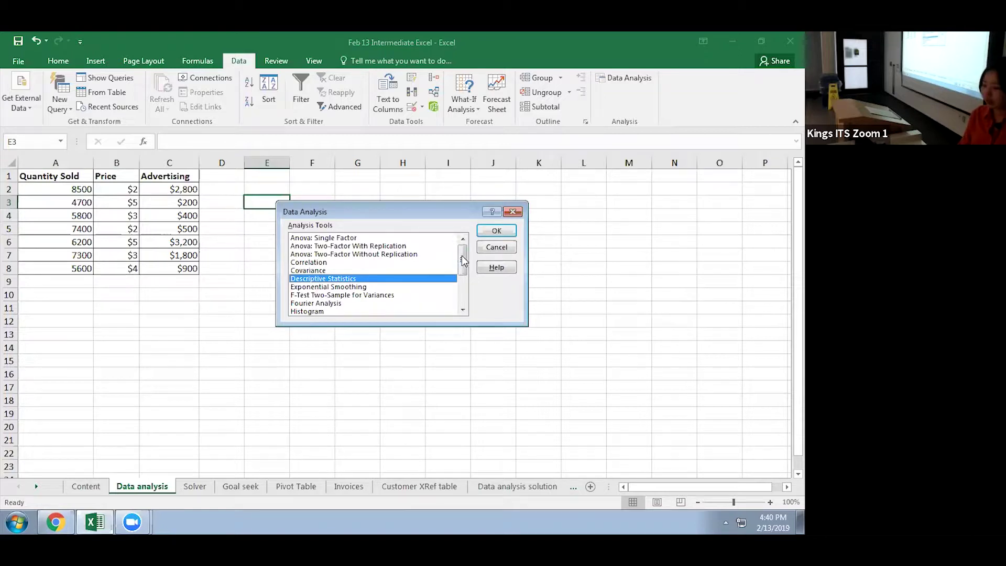
{"action": "left_click", "coordinate": [313, 311]}
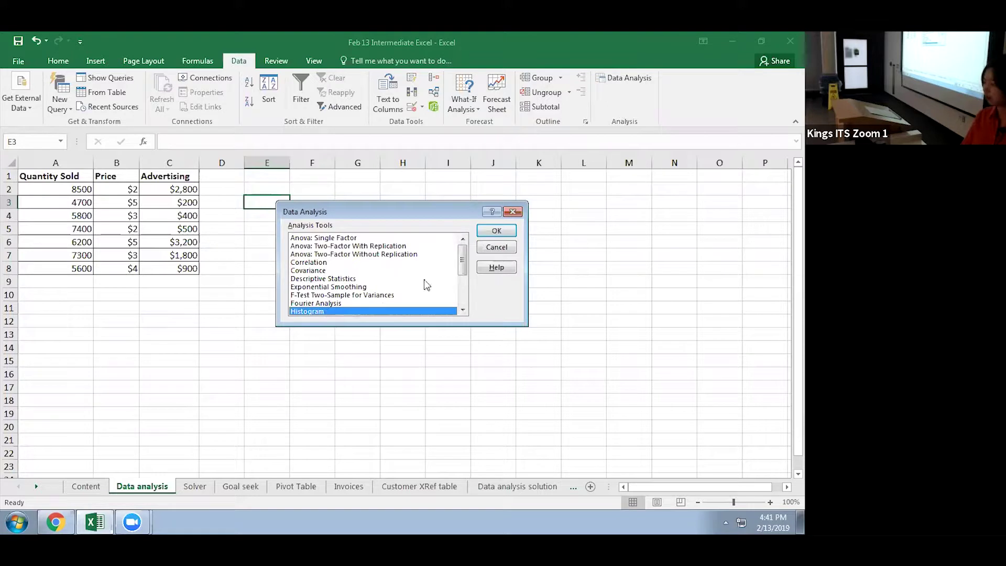
{"action": "left_click", "coordinate": [496, 231]}
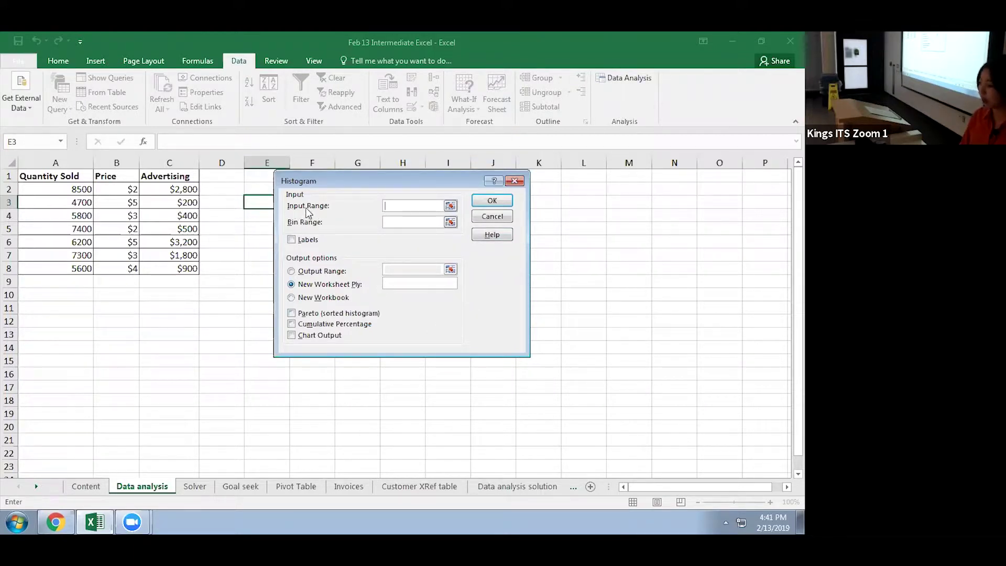
{"action": "left_click", "coordinate": [449, 206]}
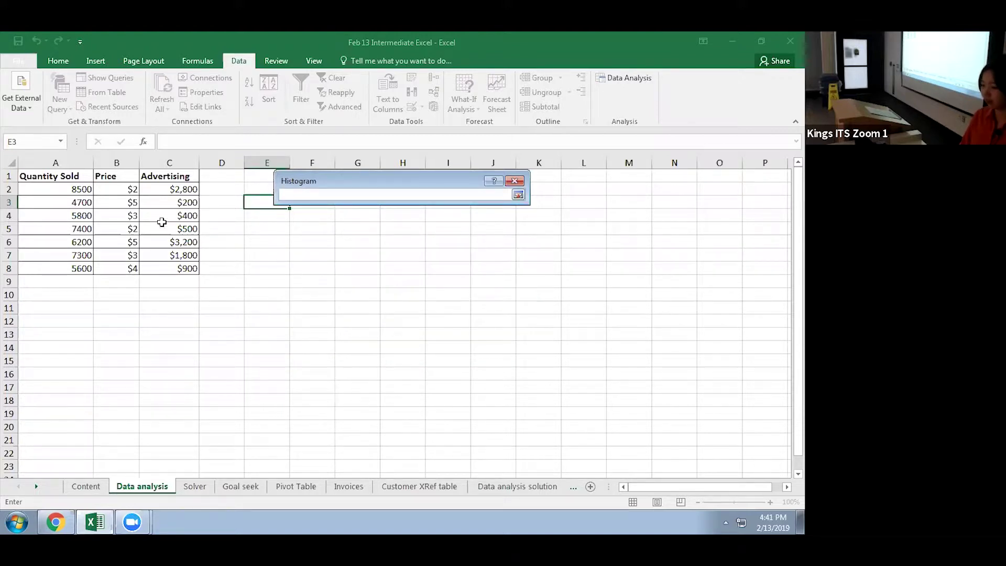
{"action": "left_click_drag", "start_coordinate": [176, 175], "coordinate": [194, 266]}
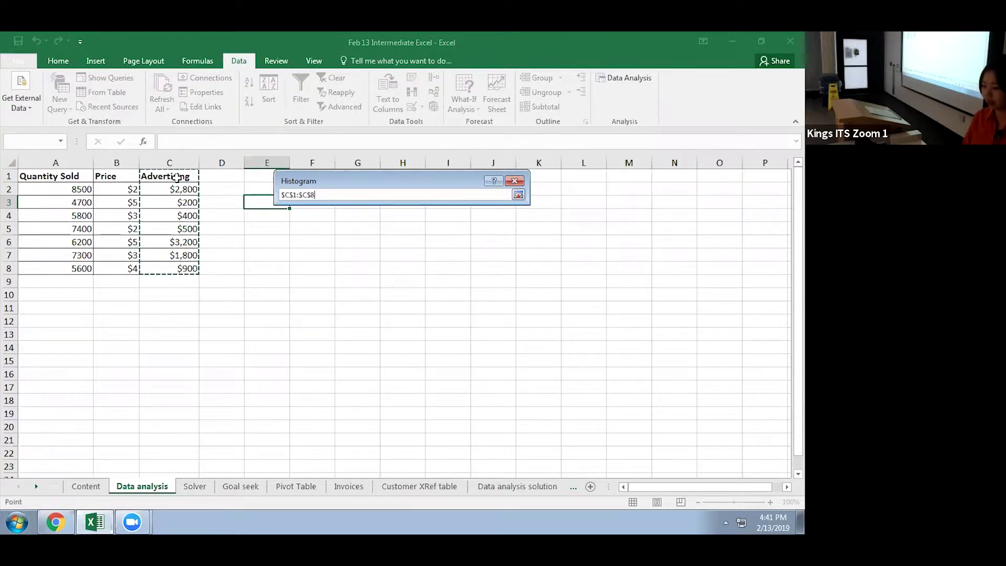
{"action": "left_click", "coordinate": [518, 195]}
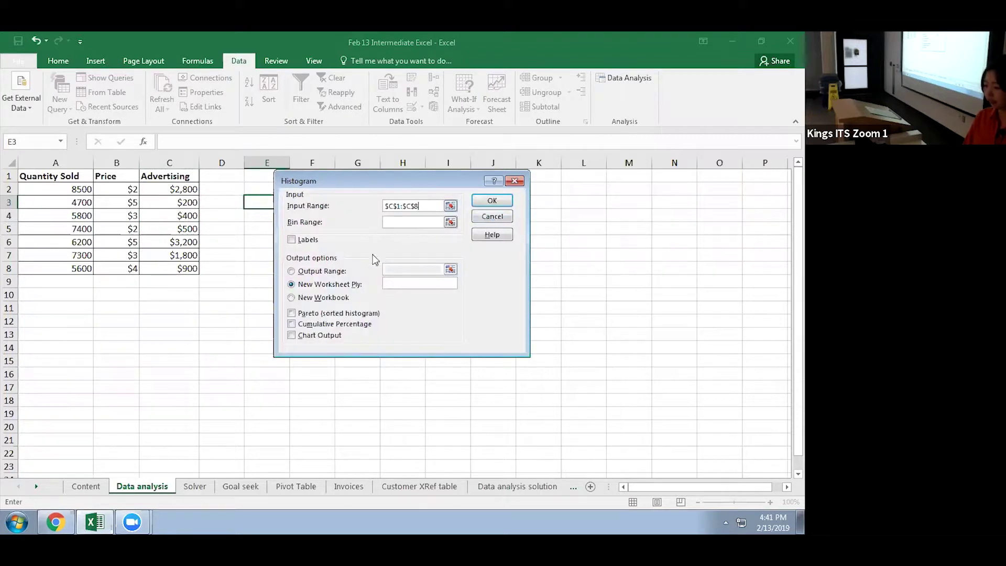
{"action": "left_click", "coordinate": [292, 240]}
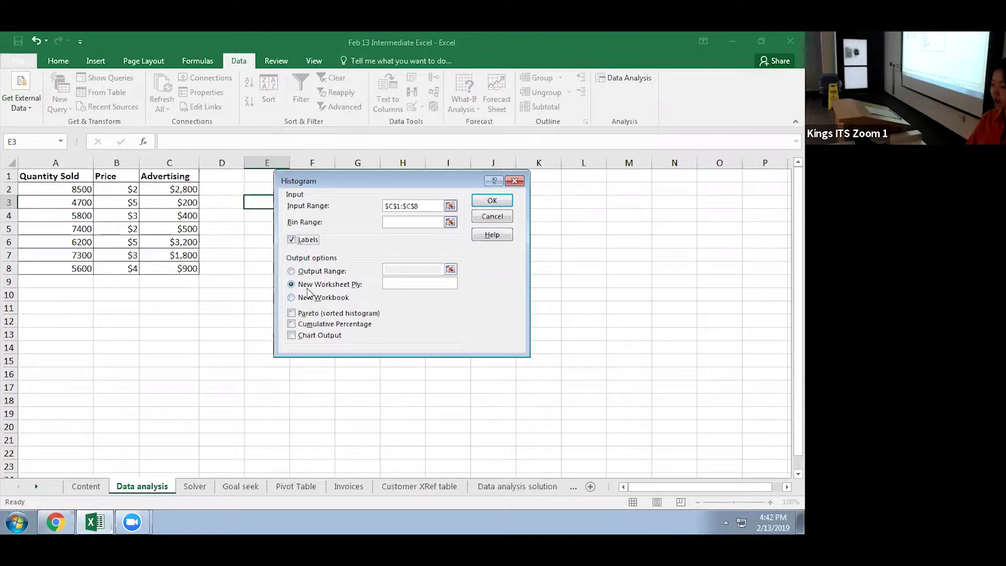
Set the histogram's output range to E3:I11 on the same sheet and generate the frequency table
{"action": "left_click", "coordinate": [291, 272]}
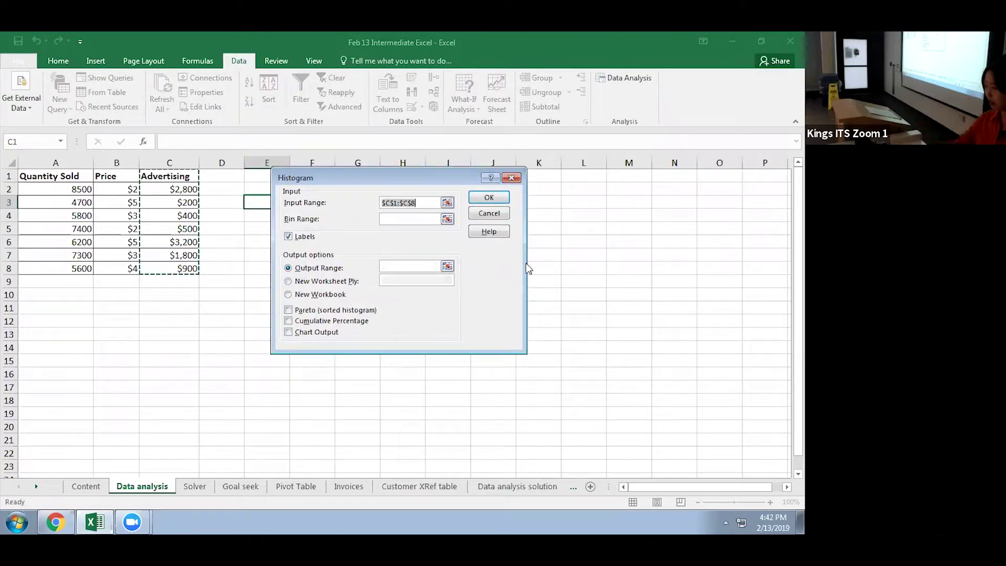
{"action": "left_click", "coordinate": [447, 266]}
{"action": "left_click_drag", "start_coordinate": [263, 204], "coordinate": [440, 308]}
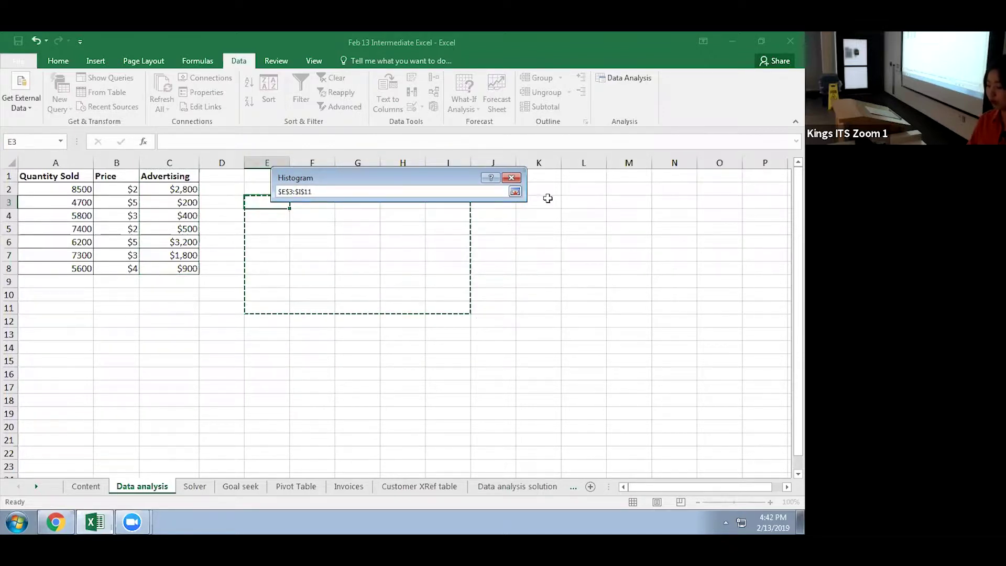
{"action": "left_click", "coordinate": [515, 192]}
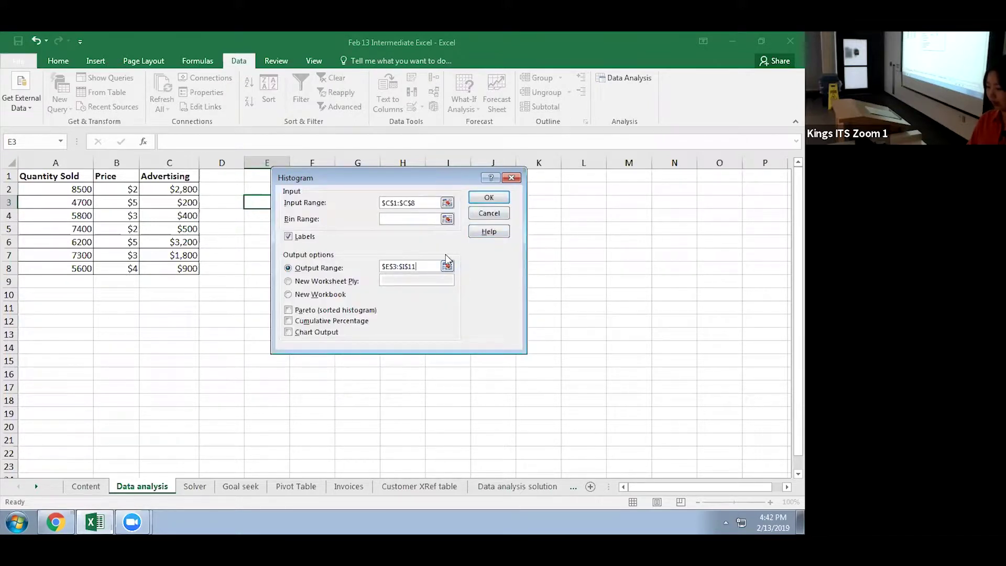
{"action": "left_click", "coordinate": [478, 199]}
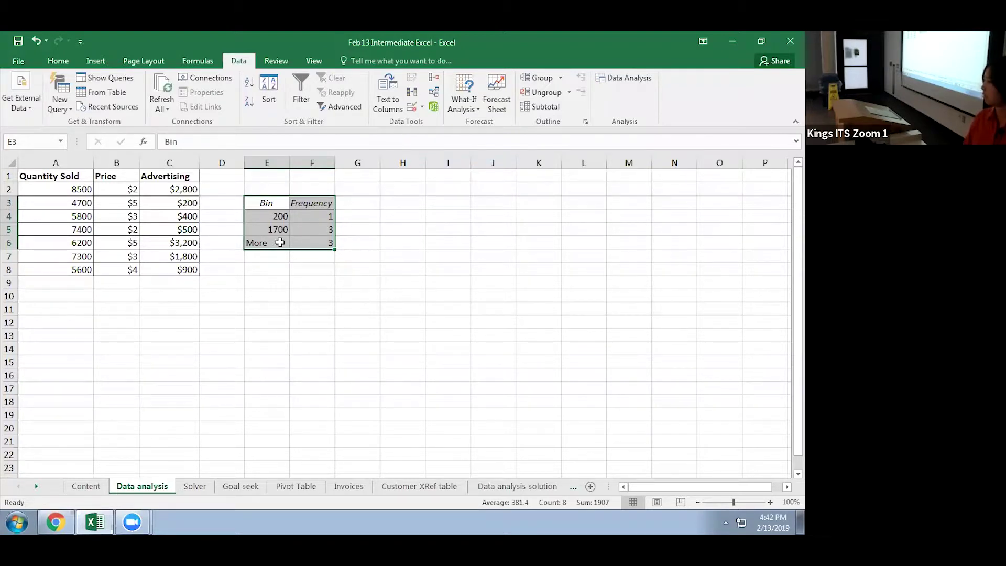
{"action": "left_click", "coordinate": [314, 267]}
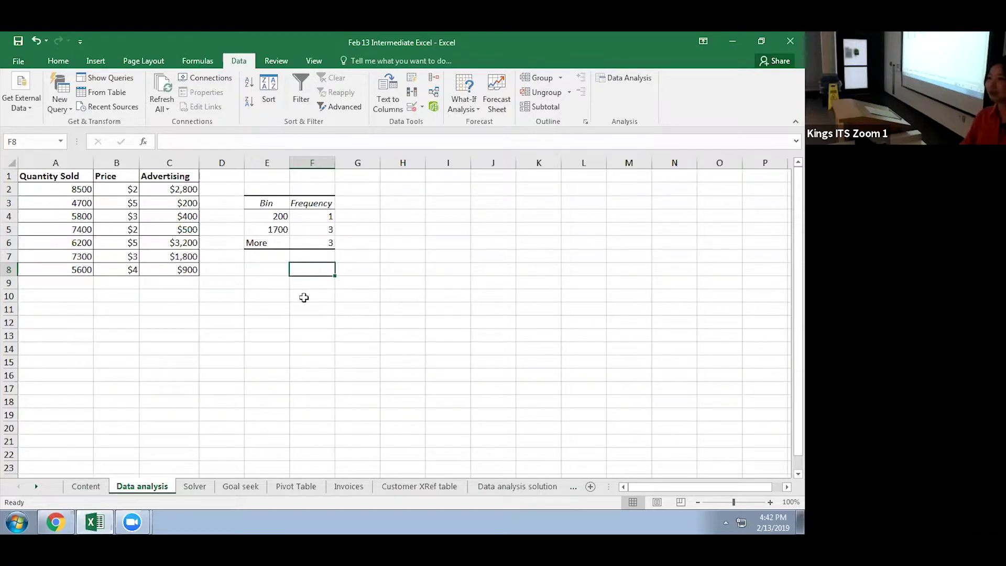
{"action": "left_click", "coordinate": [298, 254]}
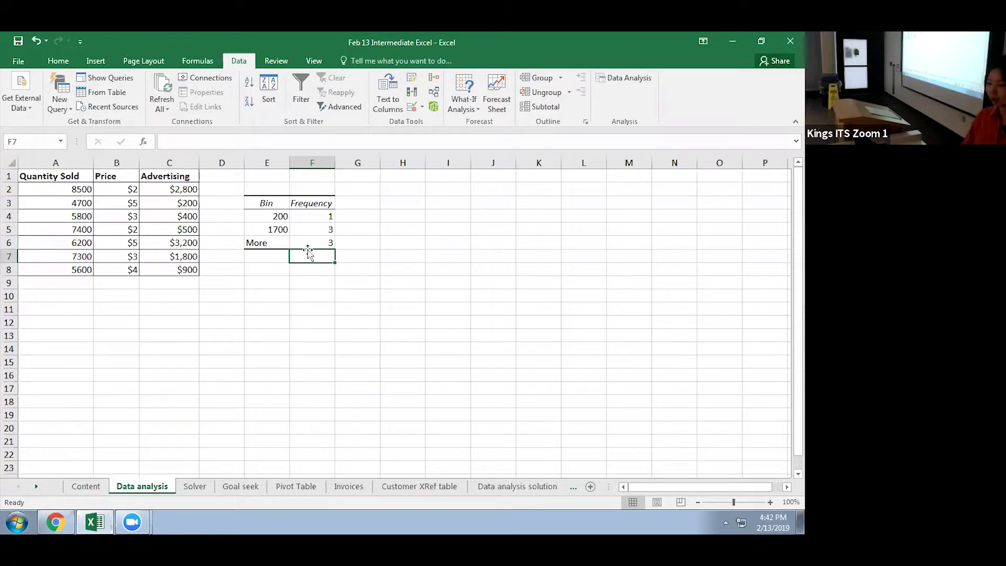
{"action": "left_click", "coordinate": [412, 215]}
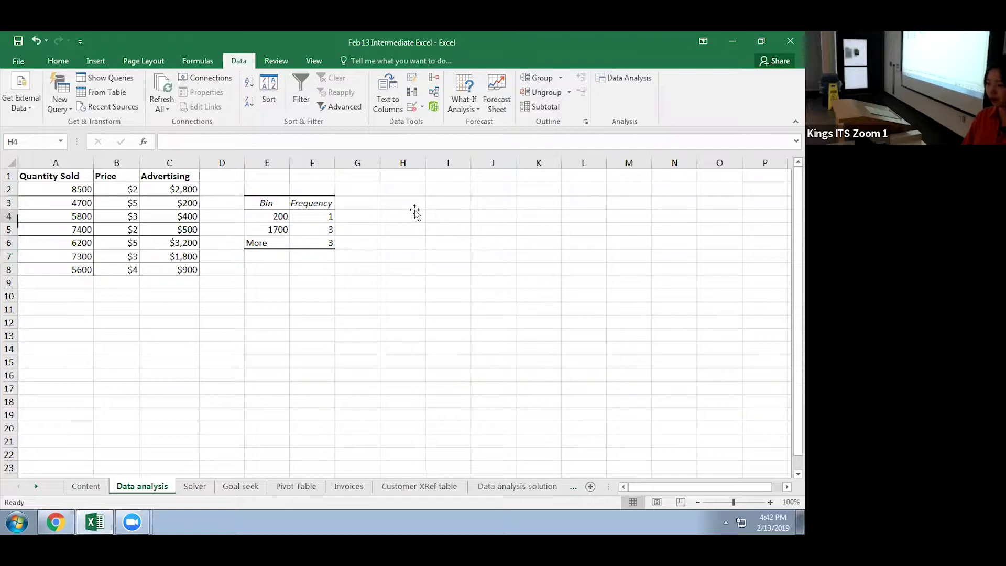
{"action": "left_click", "coordinate": [630, 78]}
{"action": "left_click_drag", "start_coordinate": [459, 256], "coordinate": [459, 288]}
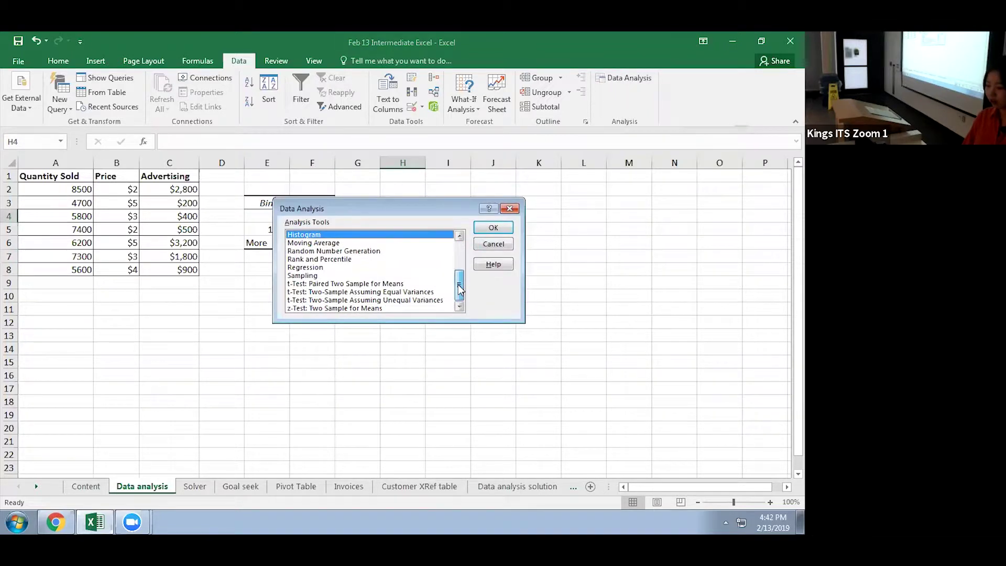
{"action": "left_click", "coordinate": [317, 268]}
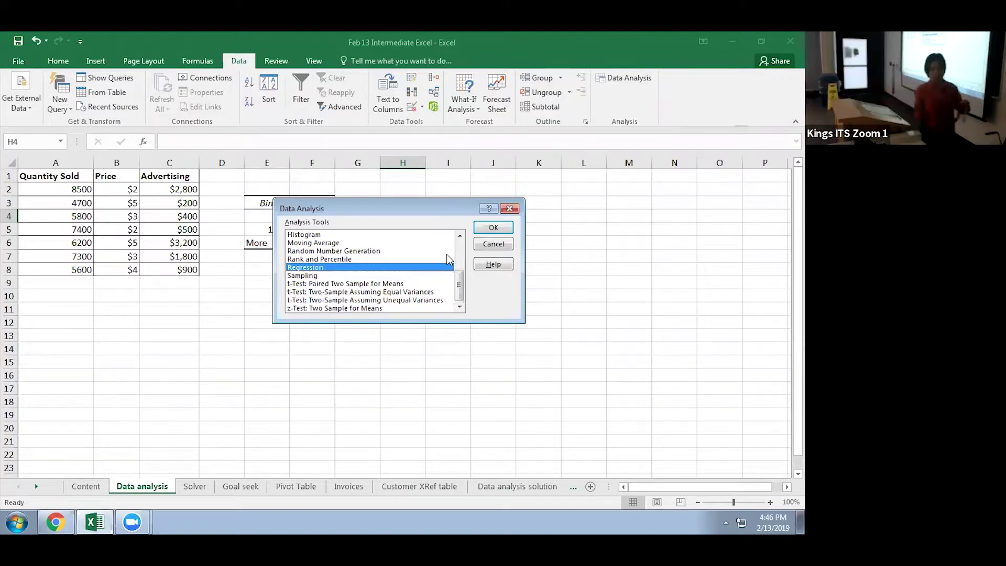
{"action": "left_click", "coordinate": [508, 207]}
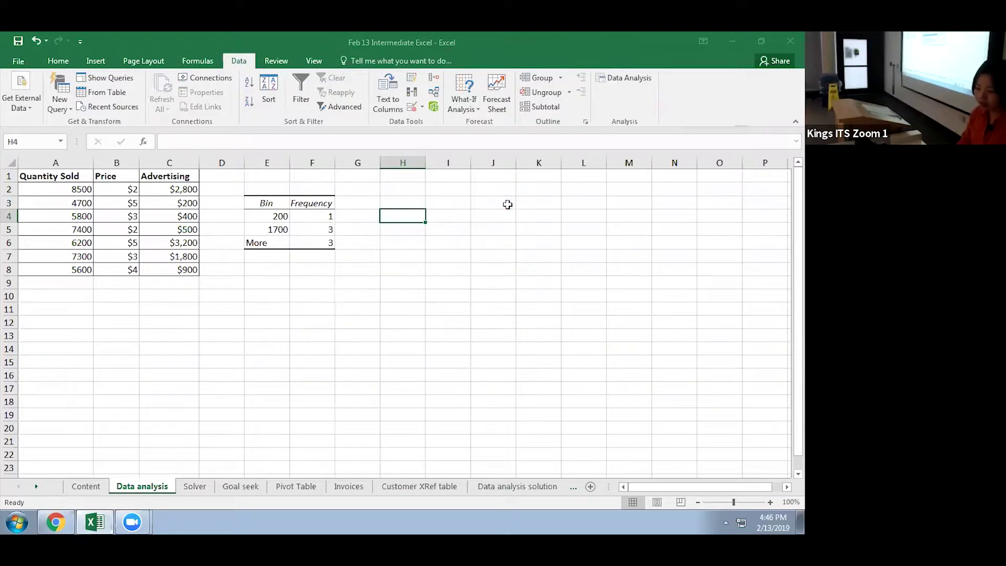
View the topic list on the Content sheet and return to the Data analysis sheet
{"action": "left_click", "coordinate": [83, 486]}
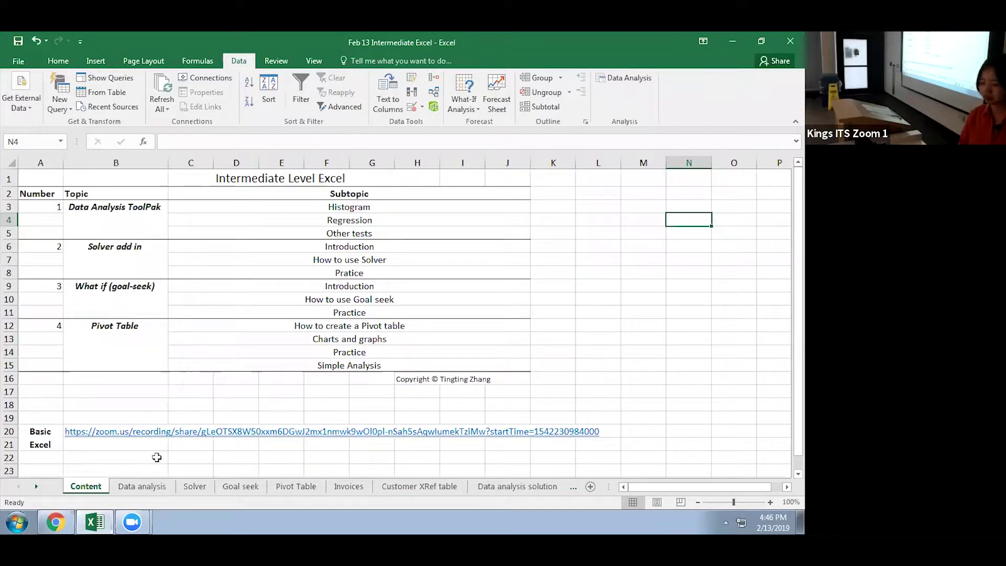
{"action": "left_click", "coordinate": [153, 488]}
{"action": "left_click", "coordinate": [352, 278]}
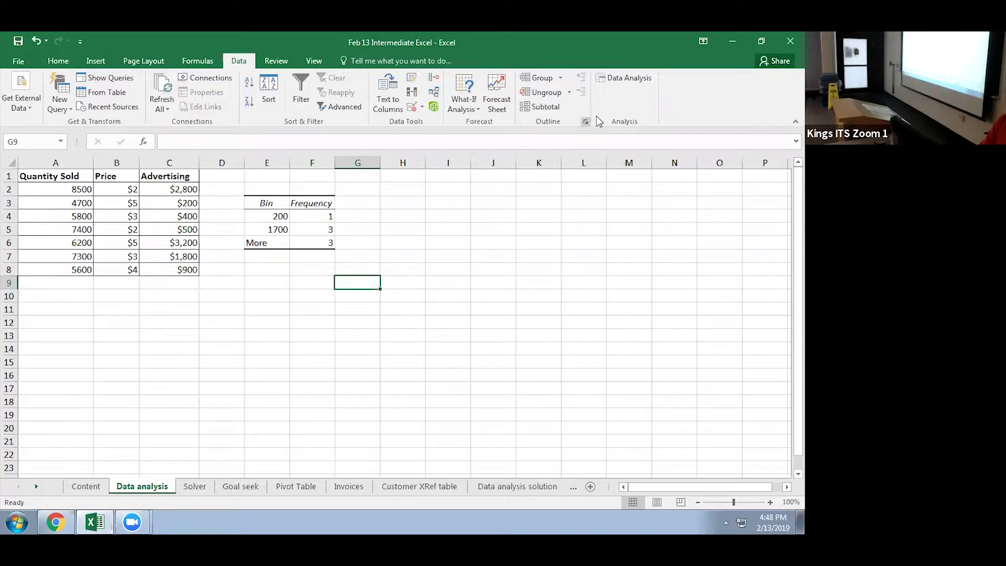
Start a Regression analysis with the Quantity Sold column A1:A8 as the Y range
{"action": "left_click", "coordinate": [619, 85]}
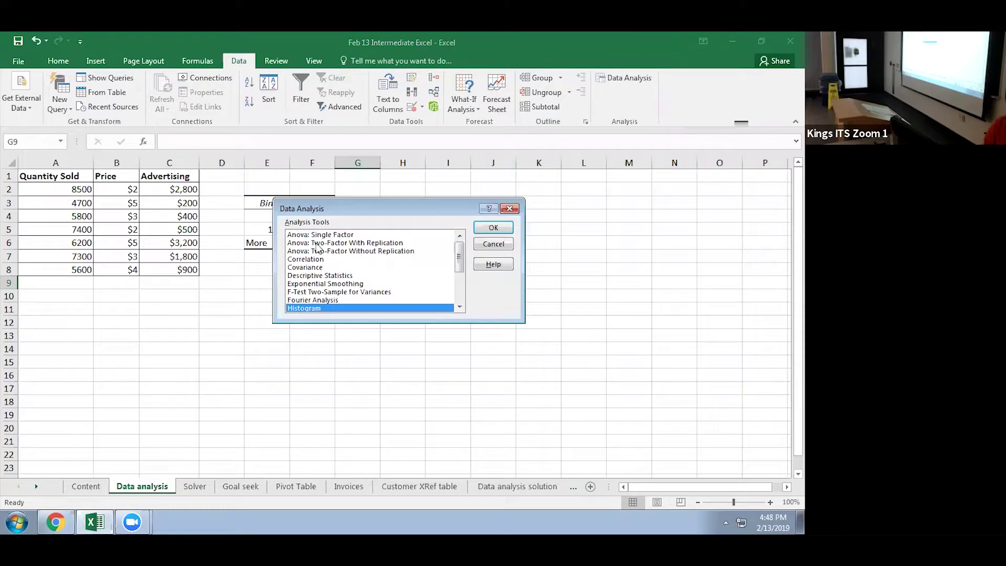
{"action": "left_click_drag", "start_coordinate": [459, 257], "coordinate": [459, 284]}
{"action": "left_click", "coordinate": [317, 269]}
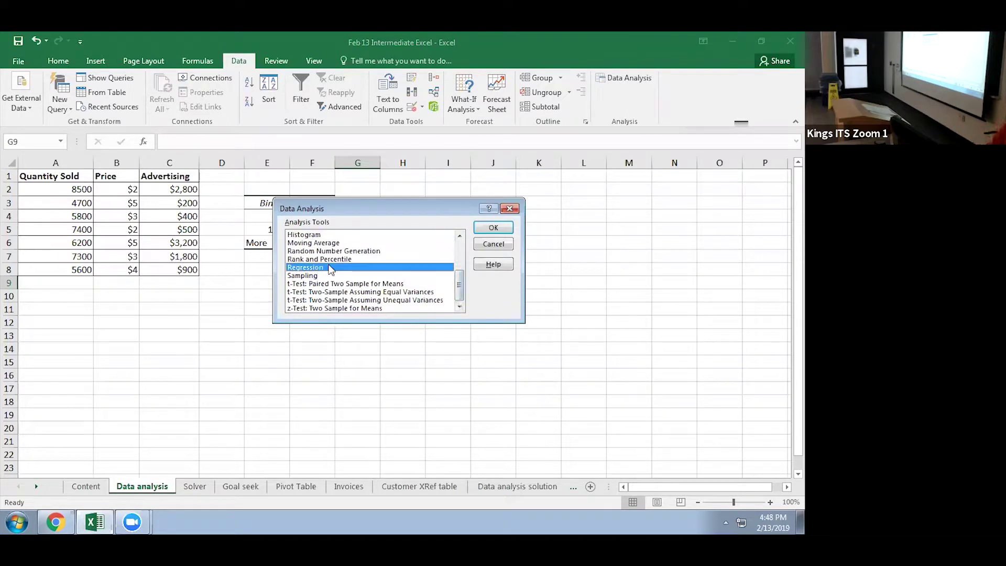
{"action": "left_click", "coordinate": [485, 231]}
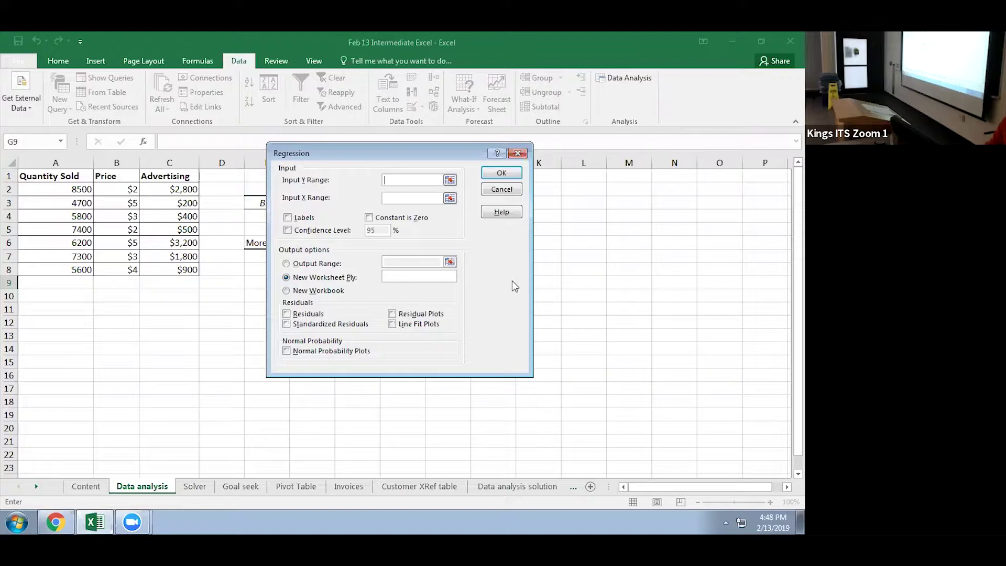
{"action": "left_click", "coordinate": [450, 180]}
{"action": "left_click_drag", "start_coordinate": [54, 177], "coordinate": [56, 265]}
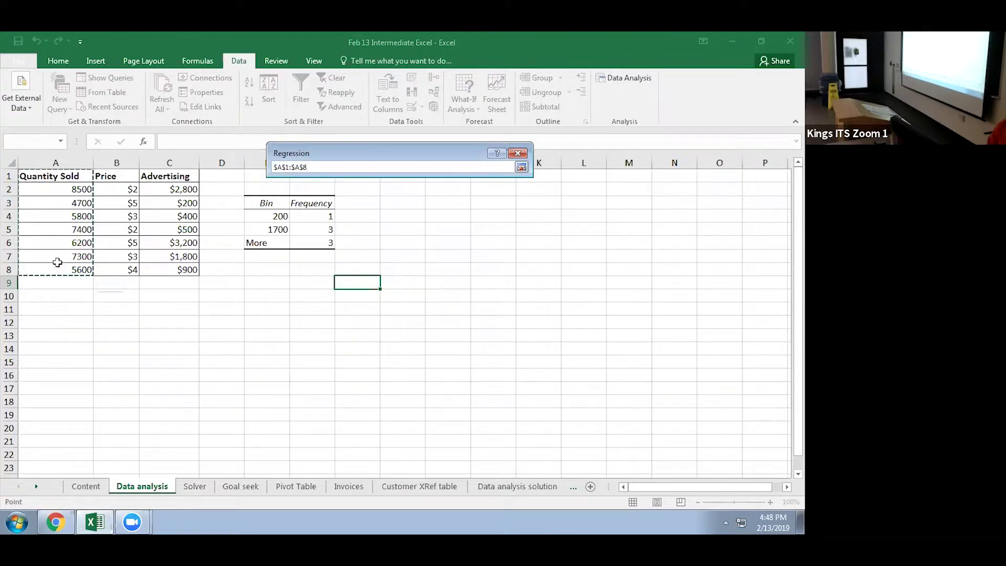
{"action": "left_click", "coordinate": [521, 167]}
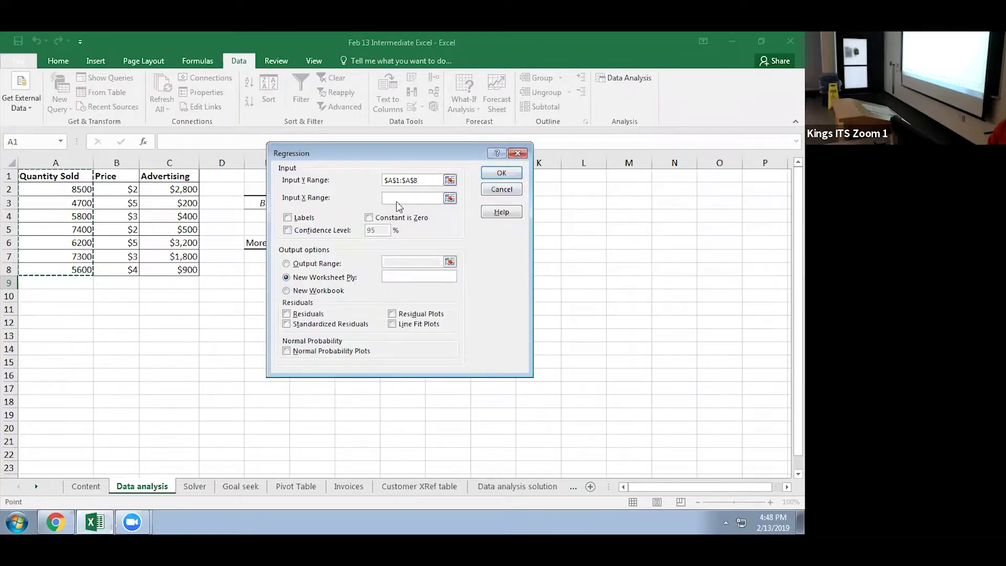
Set the regression's X range to the Price and Advertising columns B1:C8, and enable the Labels option
{"action": "left_click", "coordinate": [449, 198]}
{"action": "left_click_drag", "start_coordinate": [129, 178], "coordinate": [184, 268]}
{"action": "left_click", "coordinate": [521, 167]}
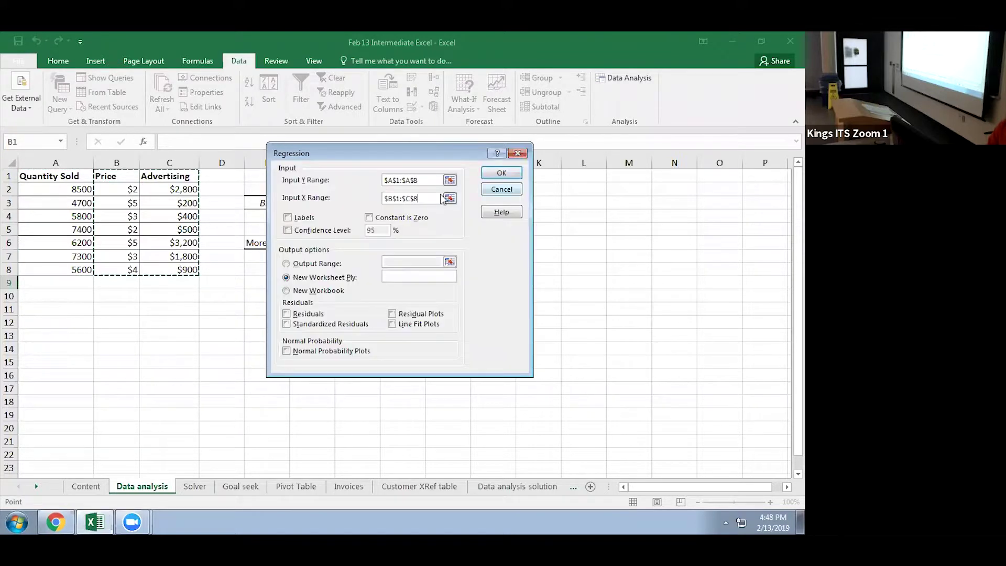
{"action": "left_click", "coordinate": [288, 218]}
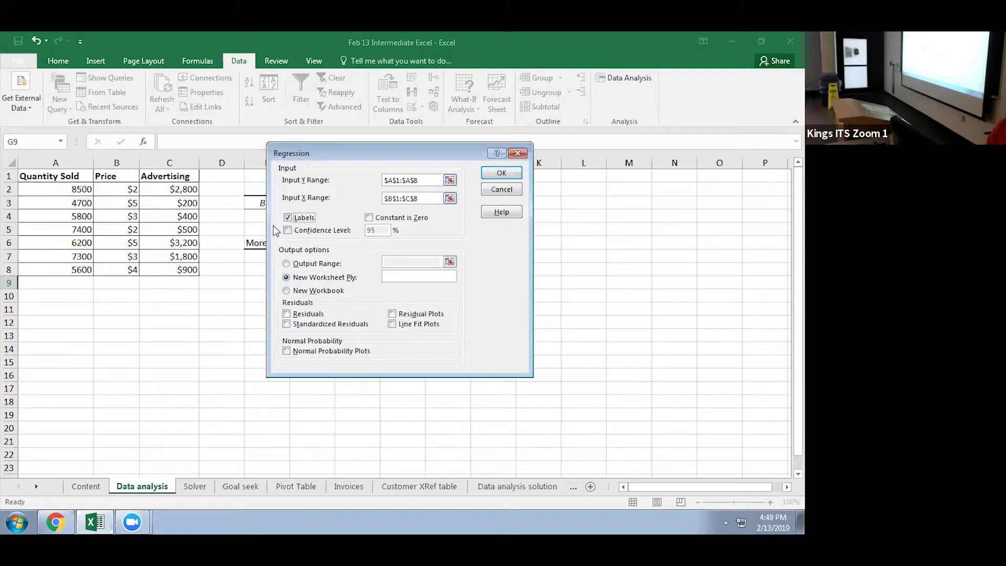
Set the regression's output range to H2:N19 on the same sheet, include Residuals, and generate the summary output
{"action": "left_click", "coordinate": [286, 264]}
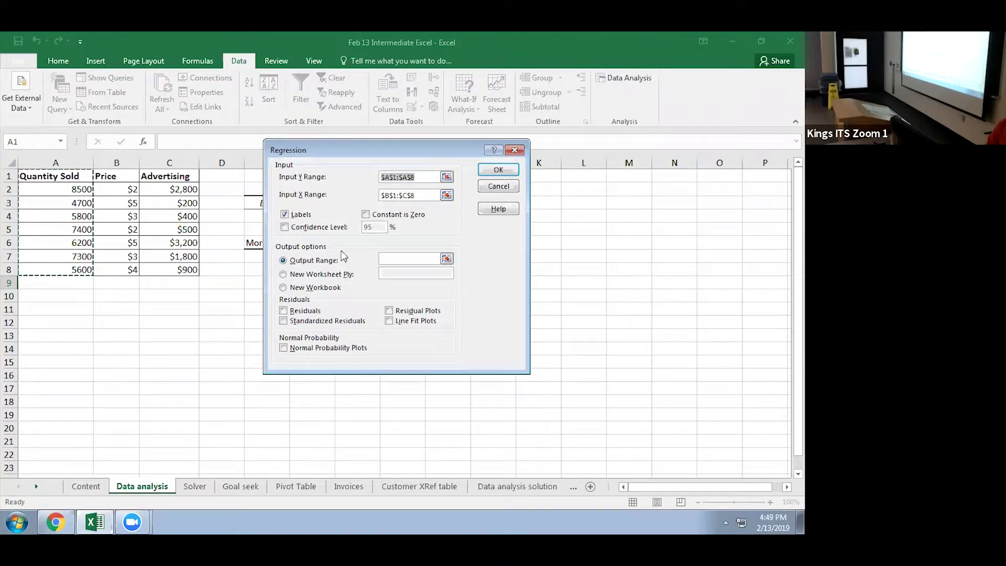
{"action": "left_click", "coordinate": [447, 259]}
{"action": "left_click_drag", "start_coordinate": [408, 192], "coordinate": [680, 416]}
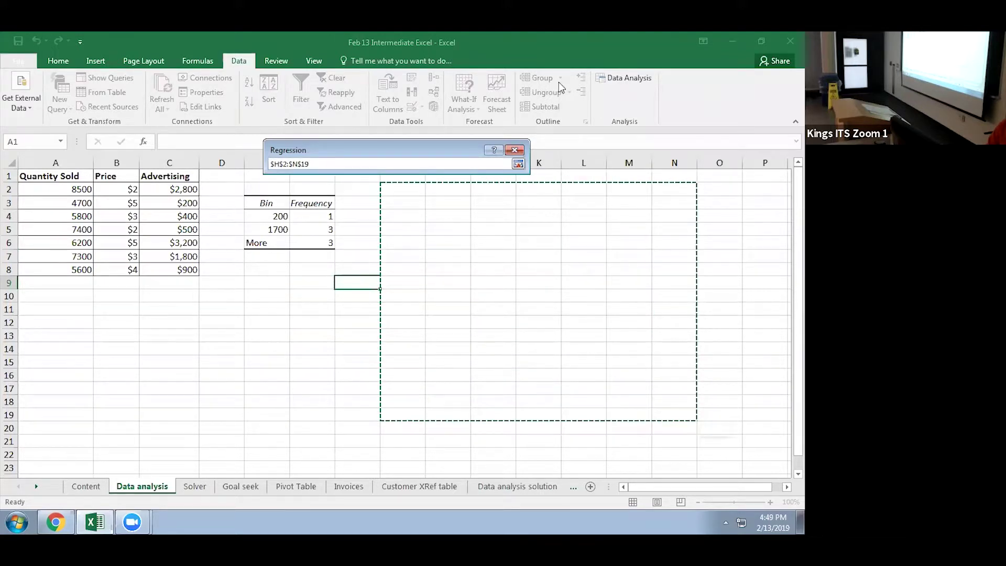
{"action": "left_click", "coordinate": [518, 164]}
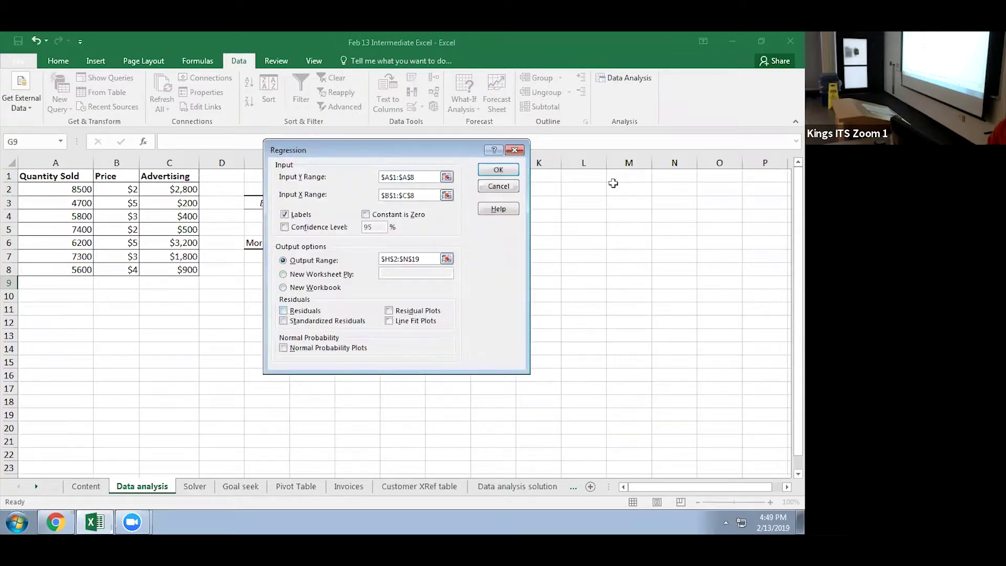
{"action": "left_click", "coordinate": [283, 311]}
{"action": "left_click", "coordinate": [496, 170]}
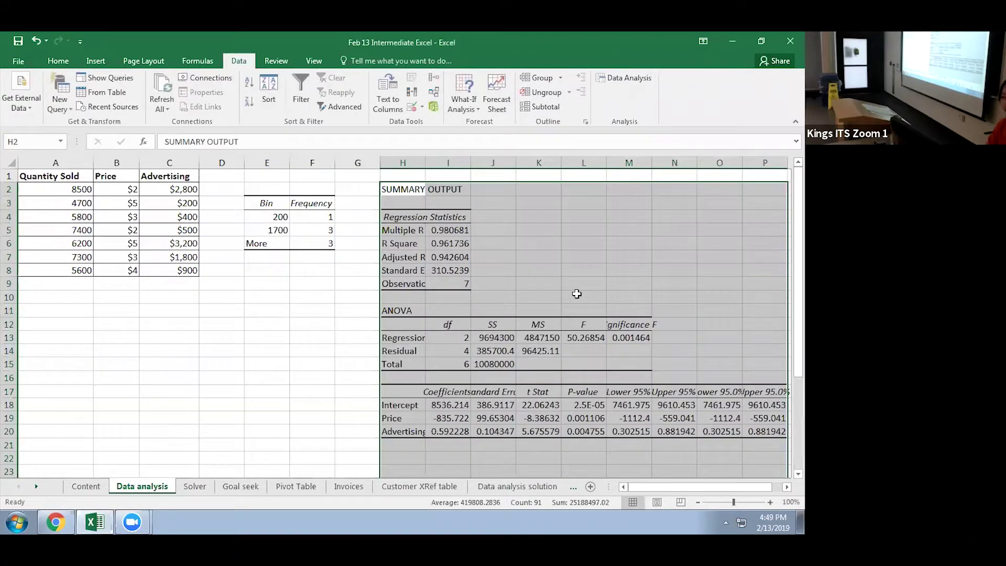
{"action": "left_click", "coordinate": [577, 294]}
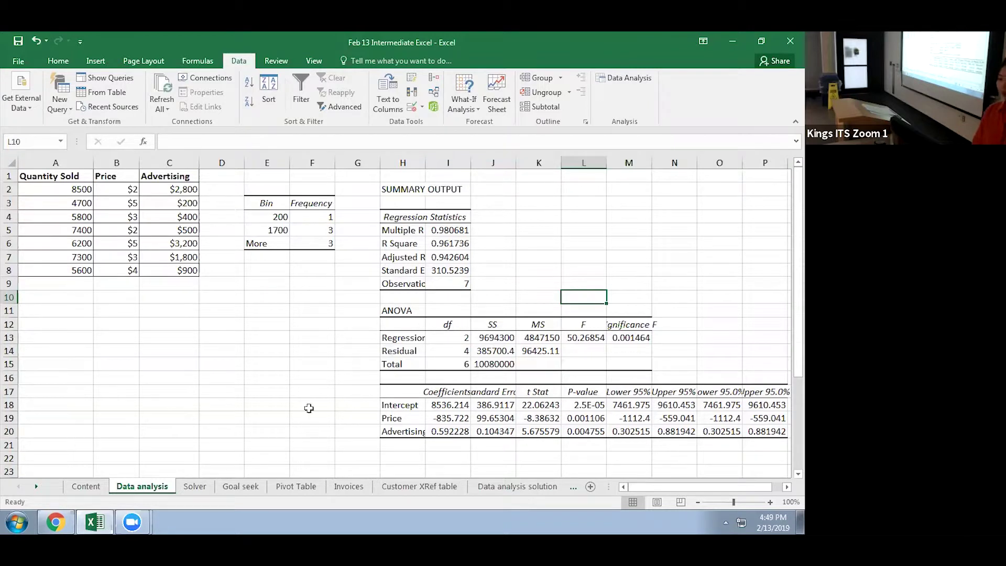
Examine the coefficients for Intercept, Price and Advertising and the P-values for Price and Advertising in the regression output
{"action": "left_click", "coordinate": [401, 407]}
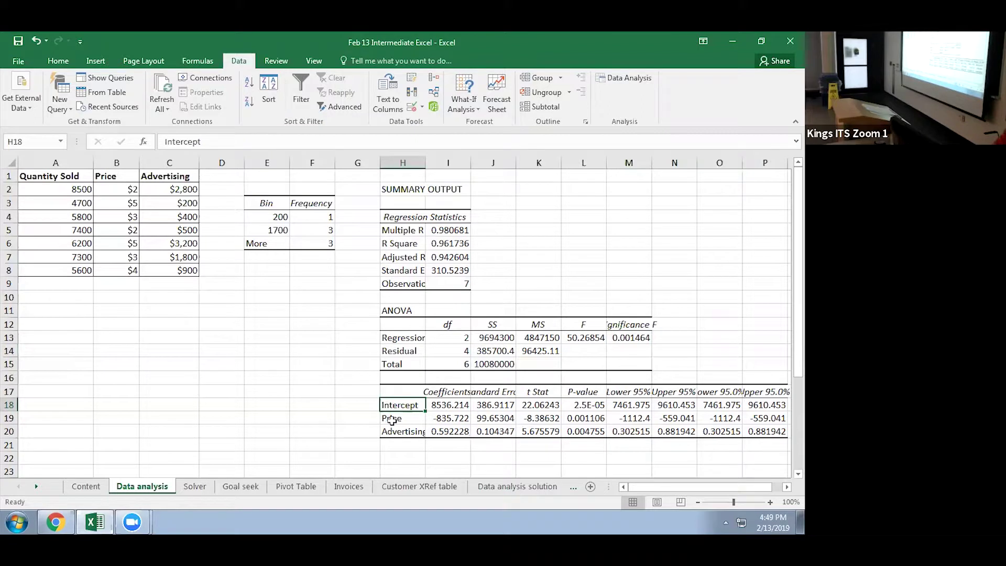
{"action": "left_click", "coordinate": [434, 418]}
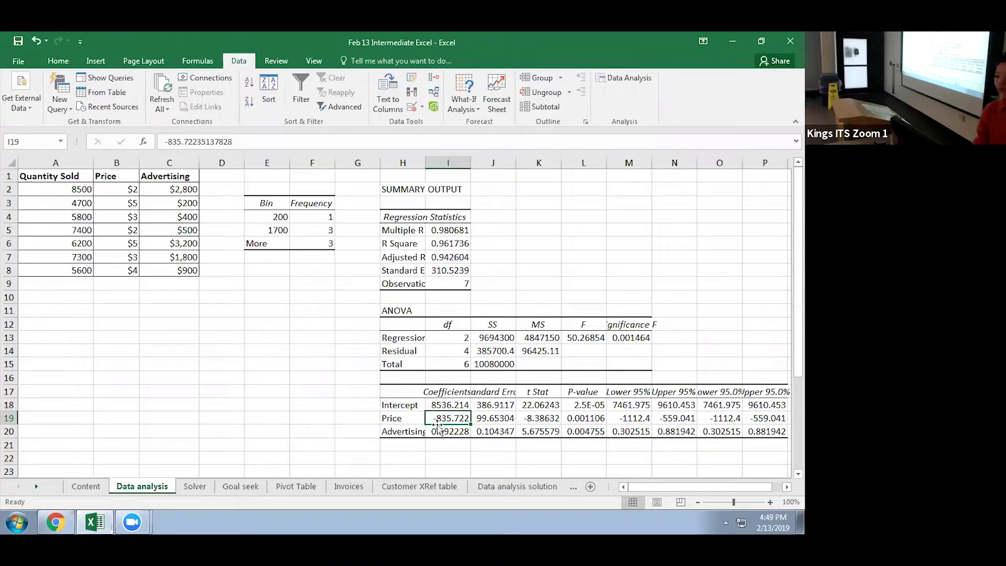
{"action": "left_click", "coordinate": [454, 430]}
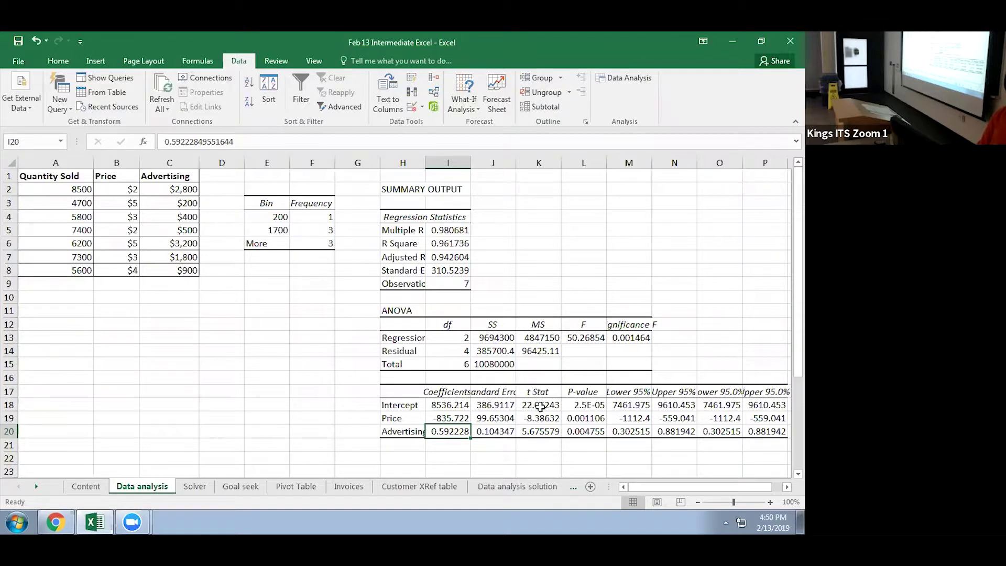
{"action": "left_click", "coordinate": [583, 417]}
{"action": "left_click", "coordinate": [586, 430]}
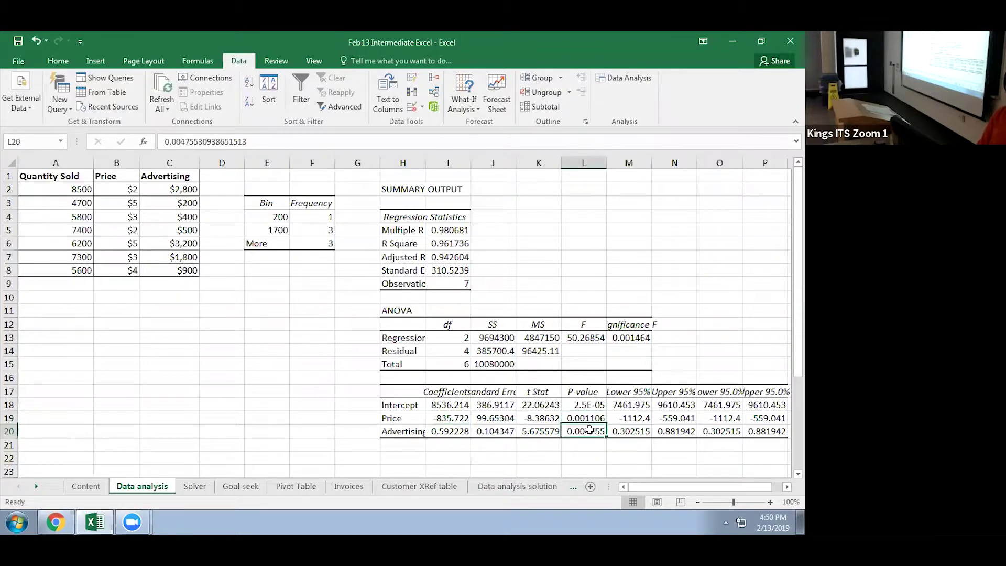
{"action": "left_click", "coordinate": [586, 418]}
{"action": "left_click", "coordinate": [588, 443]}
{"action": "left_click", "coordinate": [591, 420]}
{"action": "left_click", "coordinate": [590, 430]}
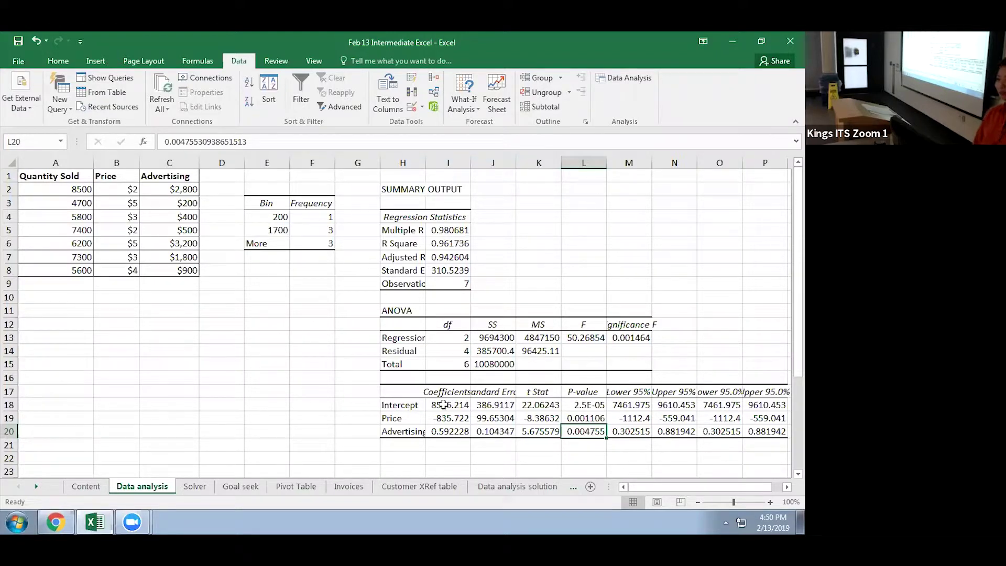
Review the Residual Output table below the regression summary and return to the start of the sheet
{"action": "scroll", "coordinate": [303, 395], "scroll_direction": "down", "scroll_amount": 2}
{"action": "scroll", "coordinate": [303, 395], "scroll_direction": "down", "scroll_amount": 2}
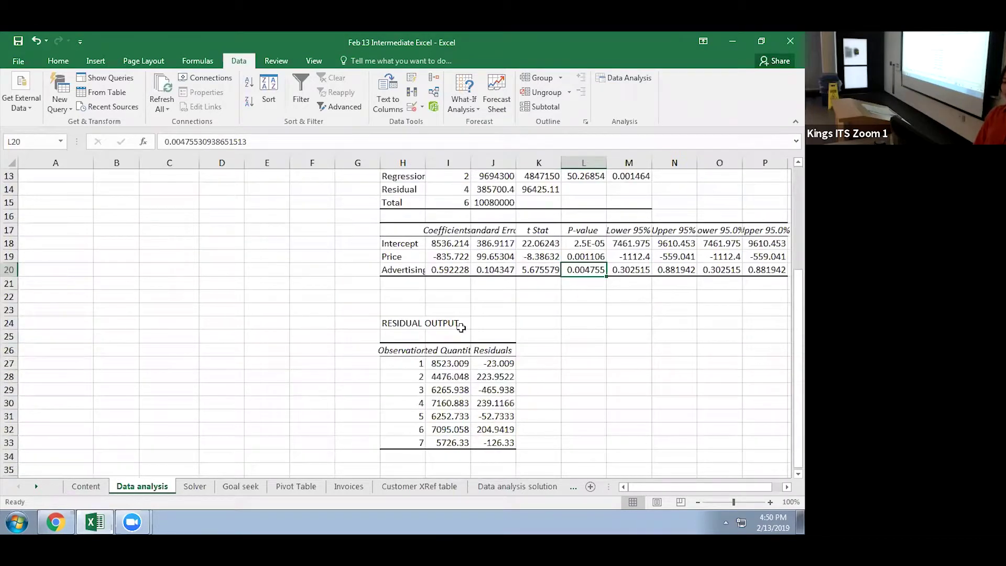
{"action": "scroll", "coordinate": [509, 367], "scroll_direction": "down", "scroll_amount": 1}
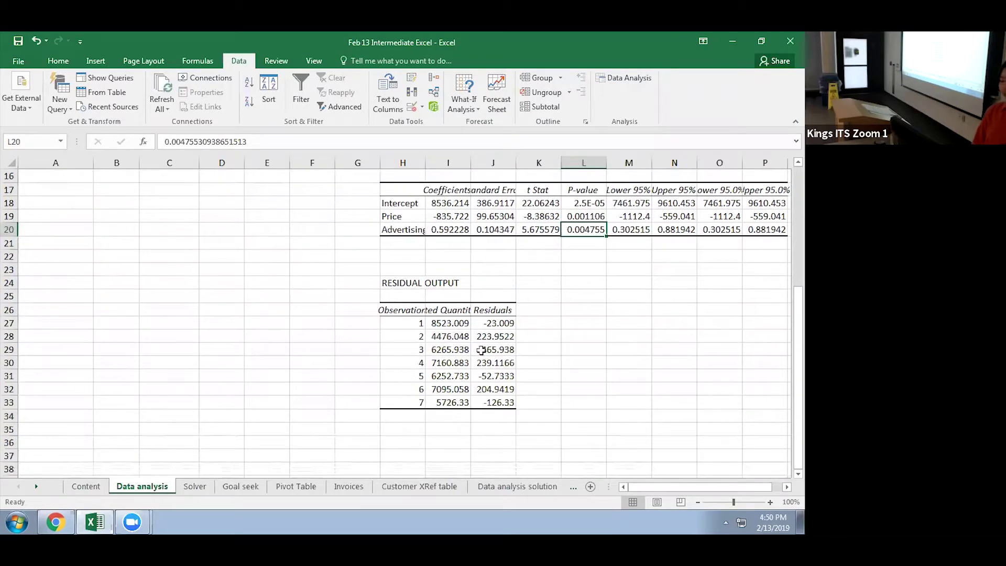
{"action": "left_click", "coordinate": [510, 321]}
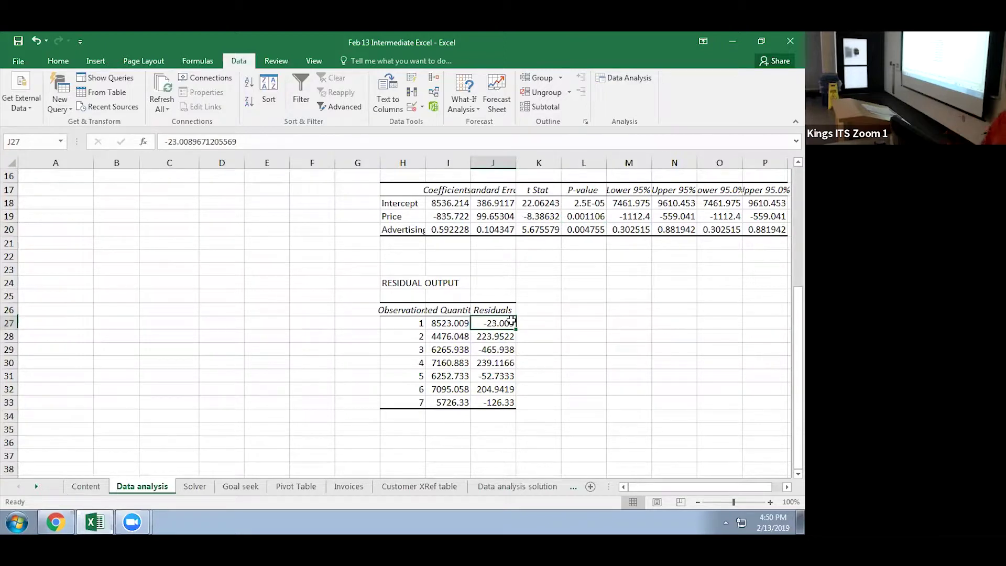
{"action": "scroll", "coordinate": [457, 425], "scroll_direction": "up", "scroll_amount": 5}
{"action": "left_click", "coordinate": [248, 337]}
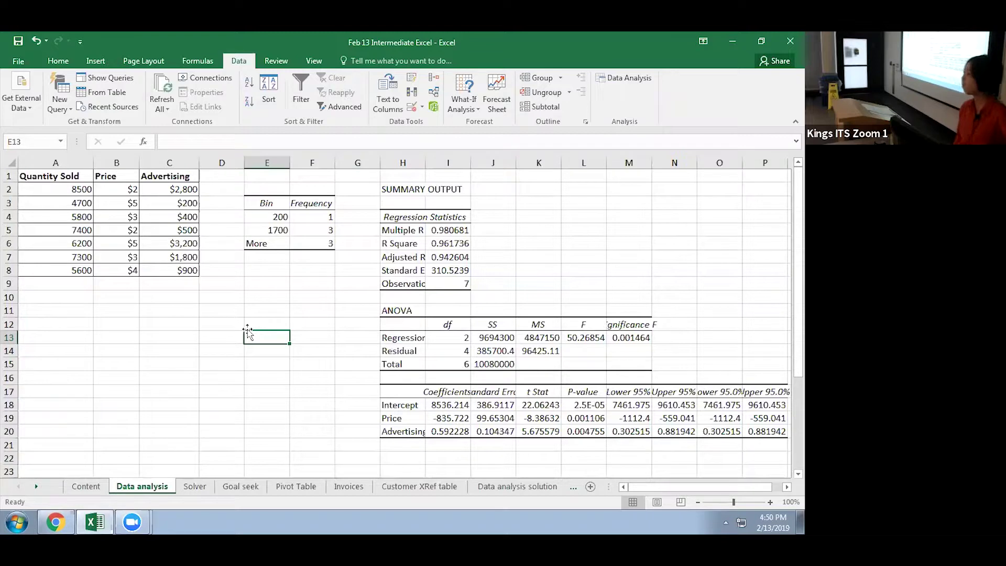
Review the Quantity Sold, Price and Advertising source columns to identify the regression's dependent and independent variables
{"action": "left_click_drag", "start_coordinate": [156, 173], "coordinate": [165, 269]}
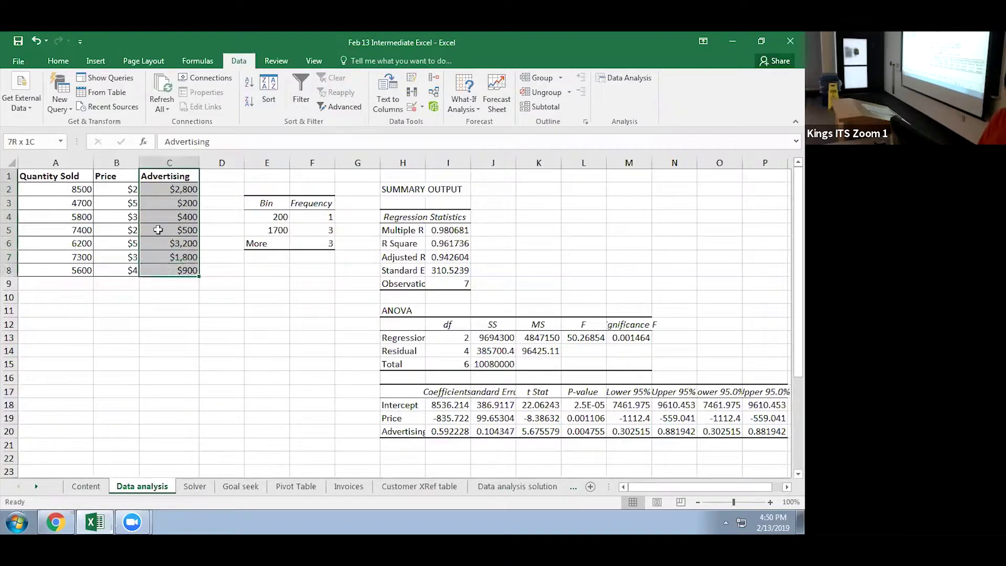
{"action": "left_click", "coordinate": [166, 177]}
{"action": "left_click", "coordinate": [119, 174]}
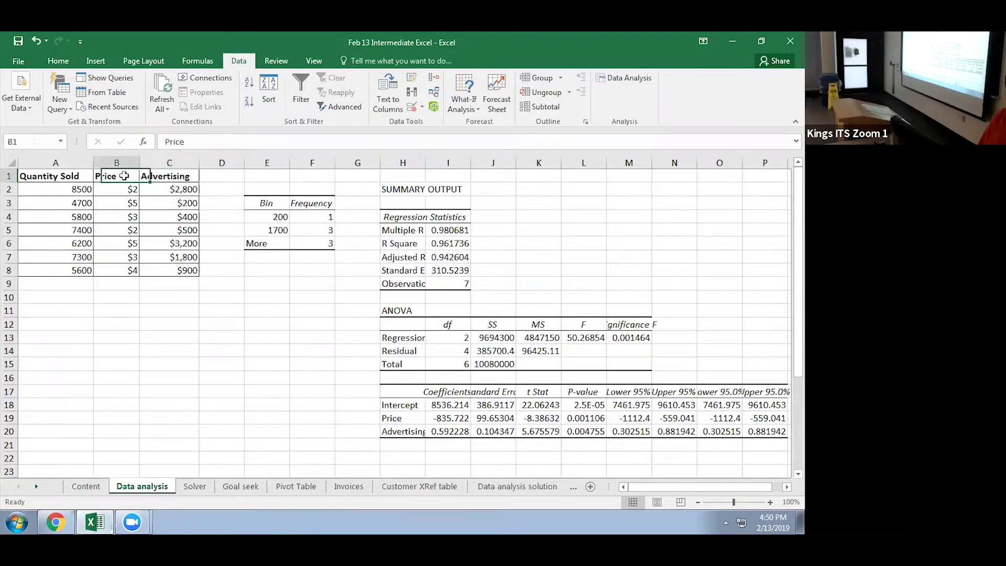
{"action": "left_click", "coordinate": [186, 175]}
{"action": "left_click", "coordinate": [108, 174]}
{"action": "left_click", "coordinate": [68, 175]}
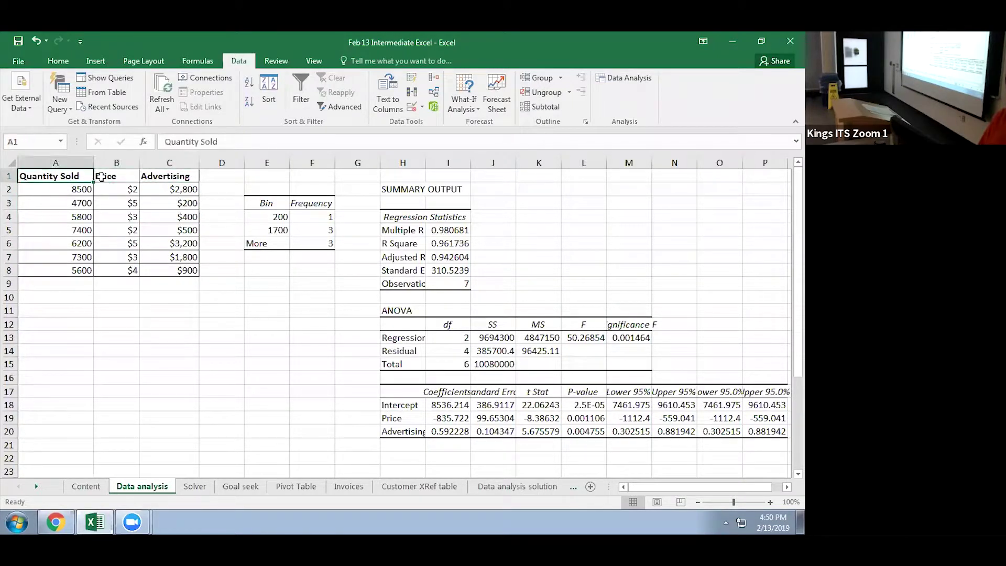
{"action": "left_click", "coordinate": [155, 177]}
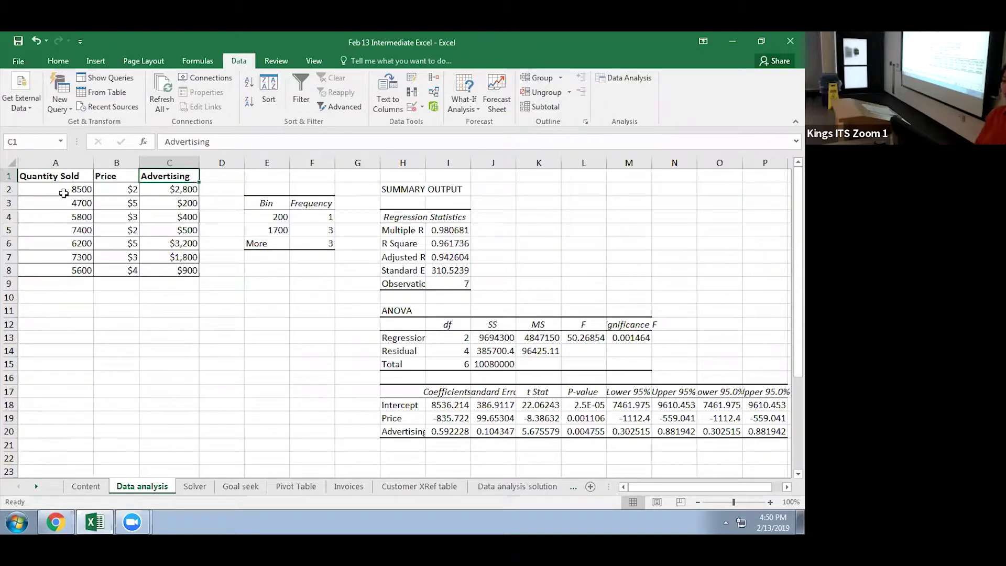
{"action": "left_click", "coordinate": [59, 176]}
{"action": "left_click_drag", "start_coordinate": [74, 190], "coordinate": [86, 268]}
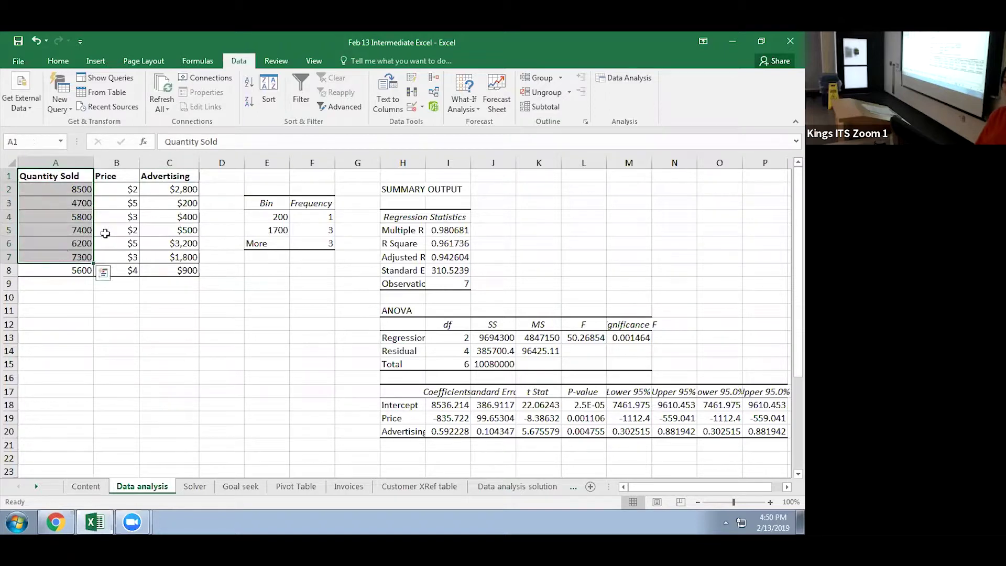
{"action": "left_click", "coordinate": [116, 229]}
Compare the Price and Advertising rows and their coefficients in the regression's coefficient table
{"action": "left_click_drag", "start_coordinate": [395, 403], "coordinate": [391, 431]}
{"action": "left_click", "coordinate": [390, 418]}
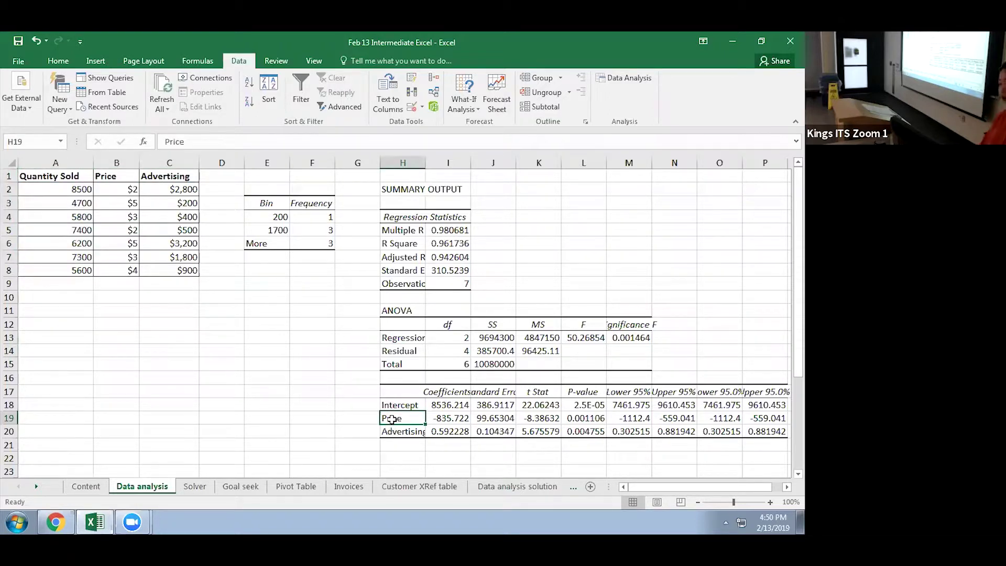
{"action": "left_click", "coordinate": [401, 438]}
{"action": "left_click", "coordinate": [401, 431]}
{"action": "left_click", "coordinate": [398, 417]}
{"action": "left_click", "coordinate": [449, 422]}
{"action": "left_click", "coordinate": [442, 435]}
{"action": "left_click", "coordinate": [462, 415]}
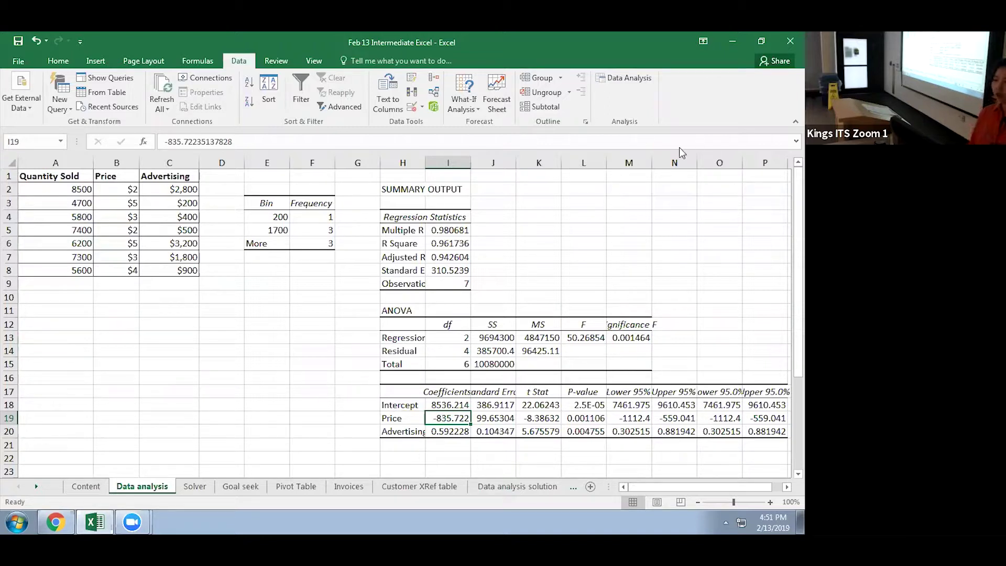
Look through the available Data Analysis tools, including Correlation and Descriptive Statistics, and leave the list without running one
{"action": "left_click", "coordinate": [624, 77]}
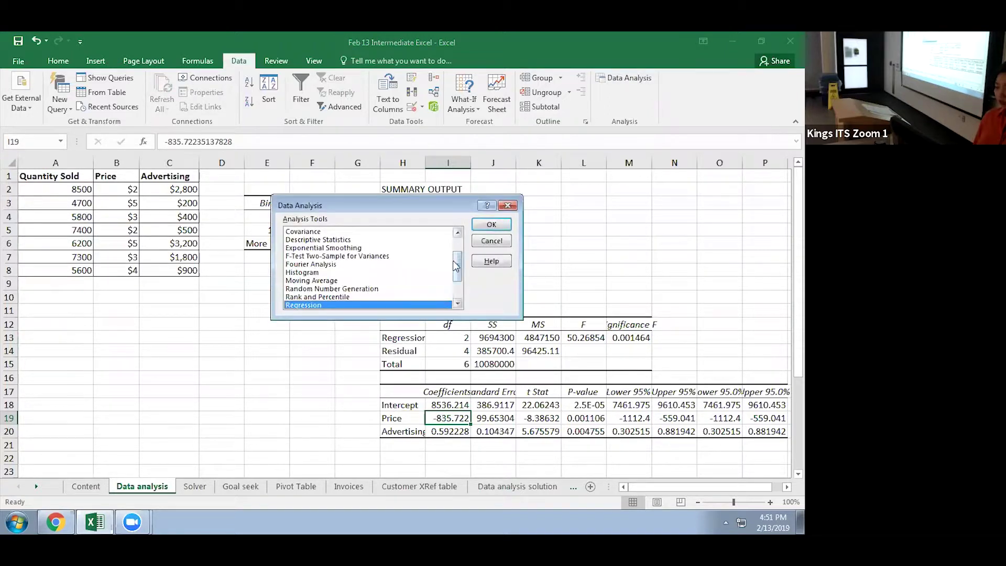
{"action": "scroll", "coordinate": [455, 266], "scroll_direction": "up", "scroll_amount": 2}
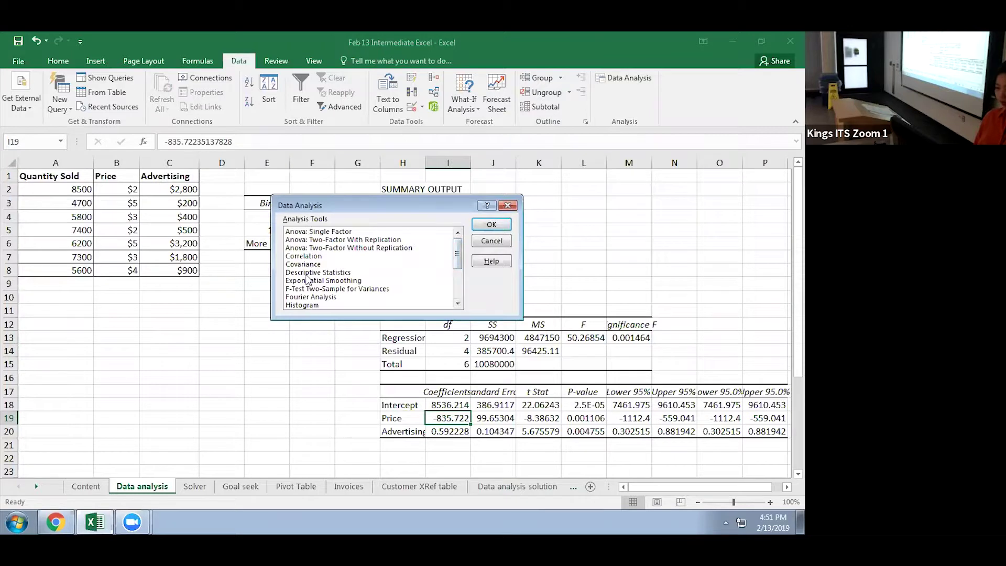
{"action": "left_click", "coordinate": [303, 256]}
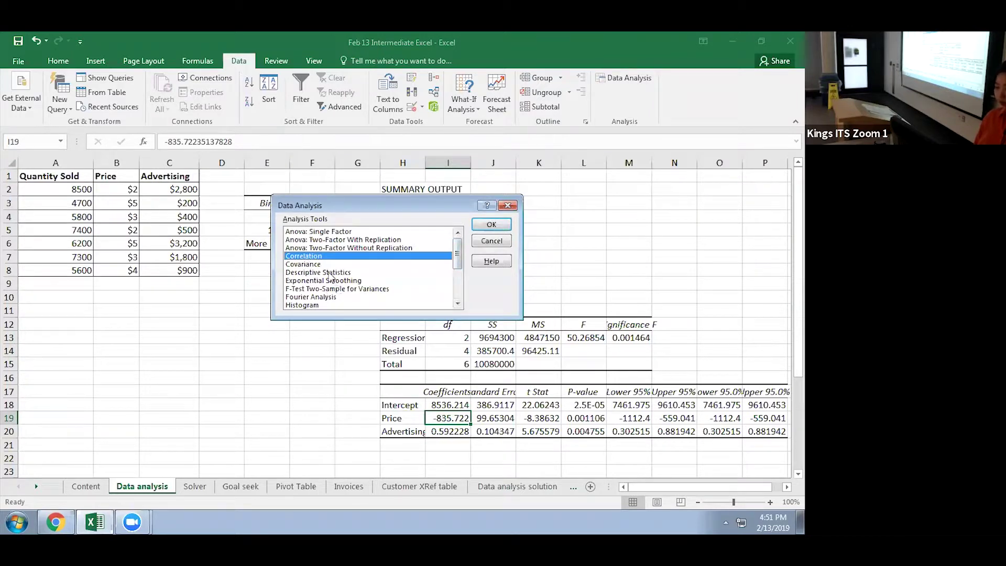
{"action": "left_click", "coordinate": [330, 272]}
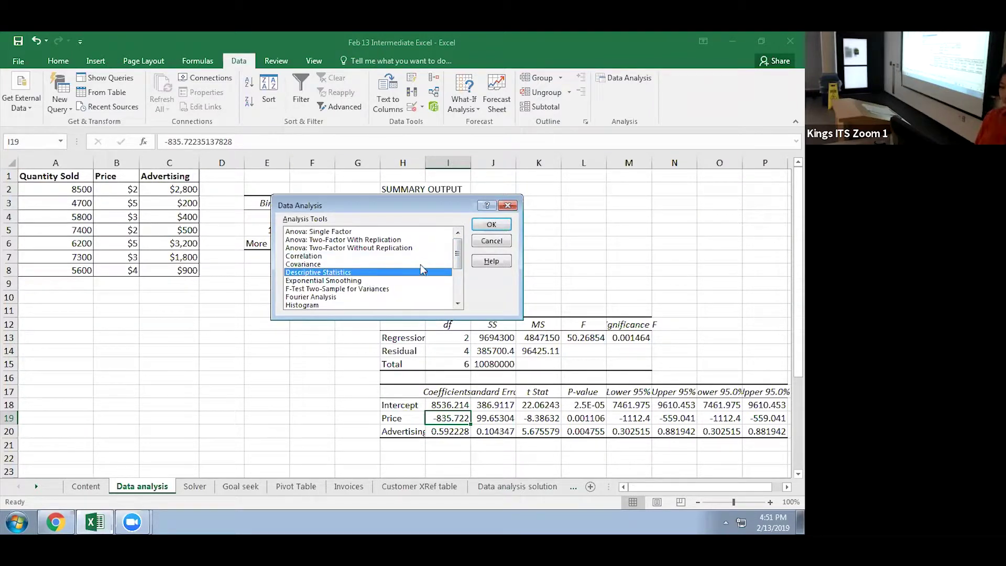
{"action": "scroll", "coordinate": [457, 254], "scroll_direction": "down", "scroll_amount": 3}
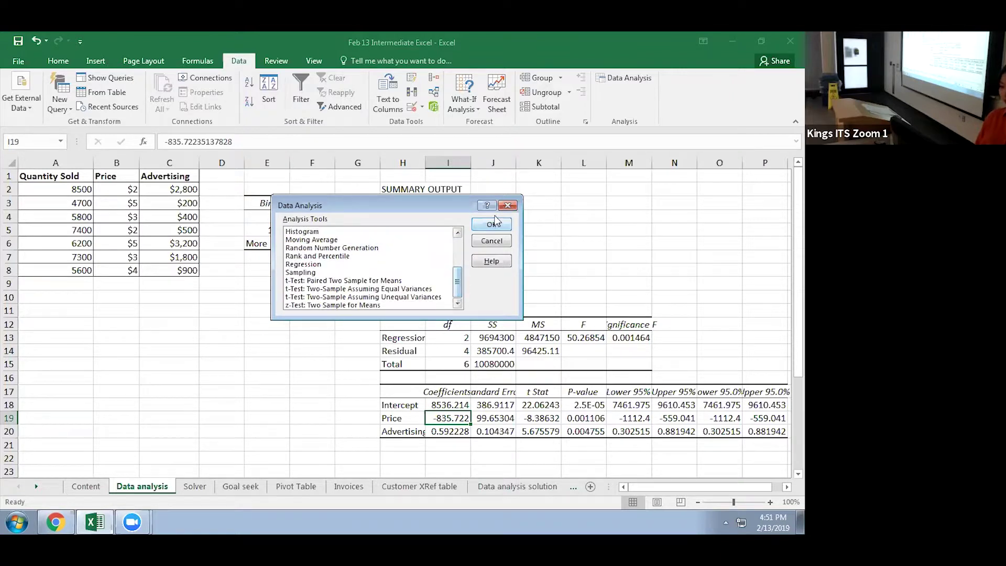
{"action": "left_click", "coordinate": [507, 205]}
{"action": "left_click", "coordinate": [291, 298]}
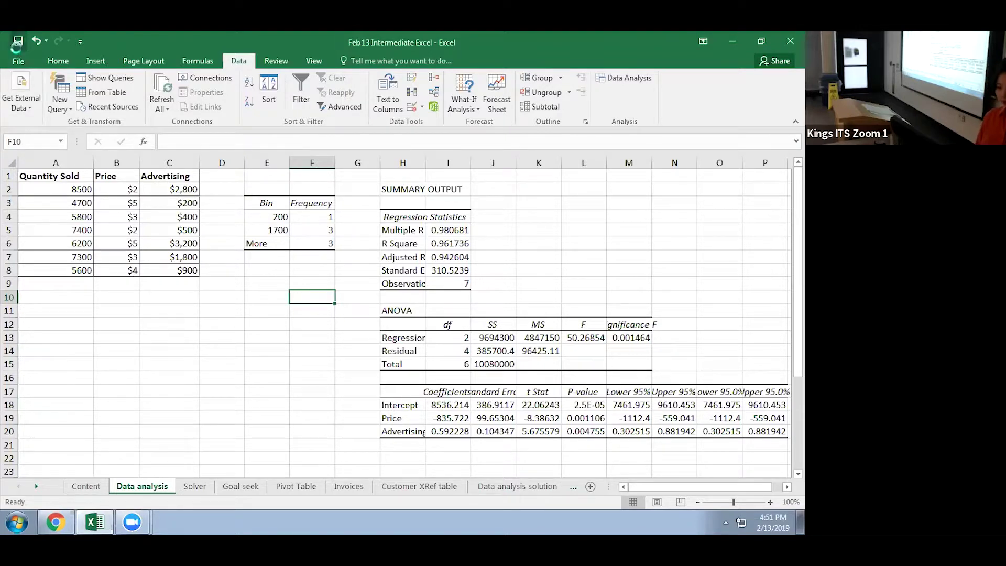
Switch to the Solver sheet and enable the Solver Add-in through the Excel add-ins options
{"action": "left_click", "coordinate": [195, 487]}
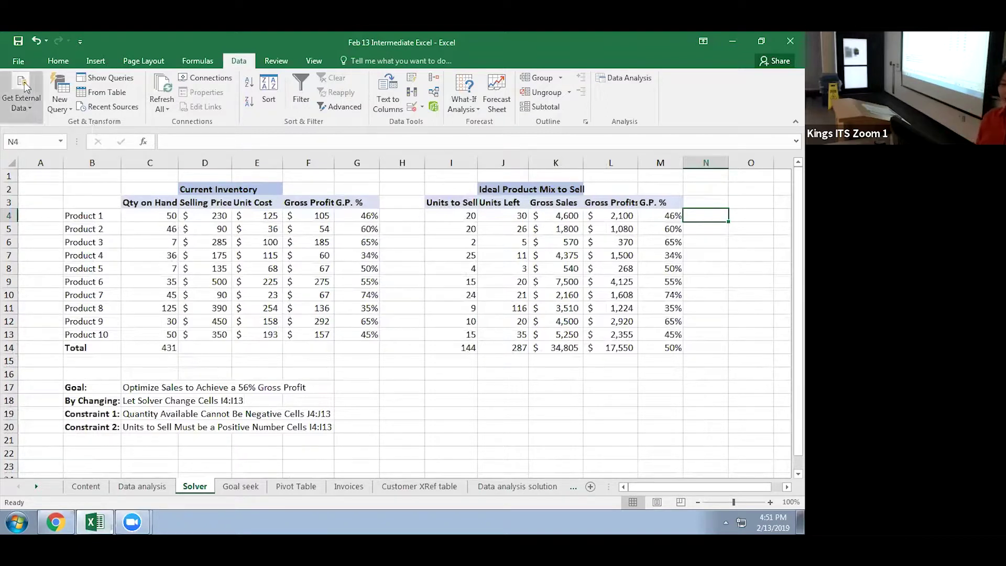
{"action": "left_click", "coordinate": [17, 62]}
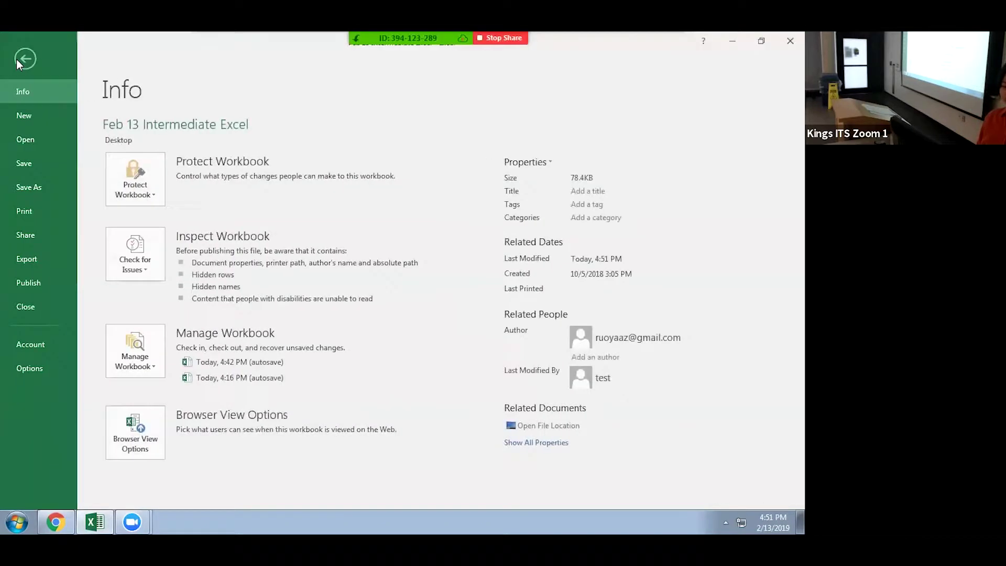
{"action": "left_click", "coordinate": [25, 368]}
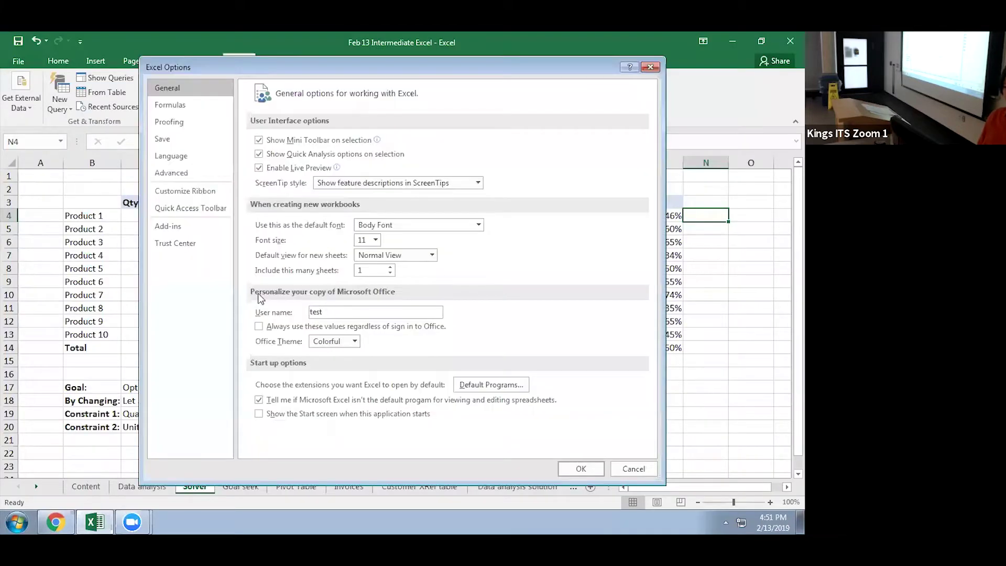
{"action": "left_click", "coordinate": [204, 228]}
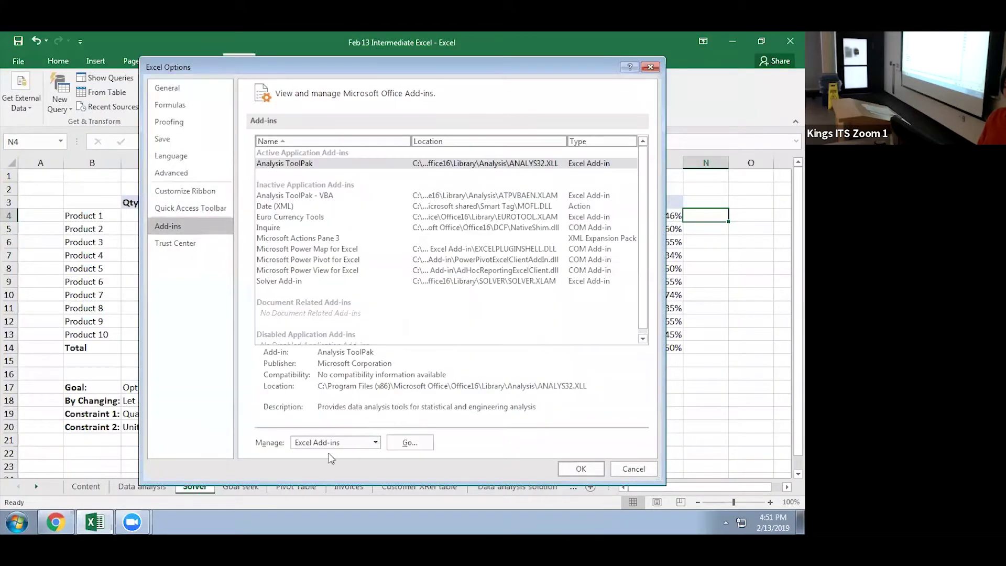
{"action": "left_click", "coordinate": [408, 445]}
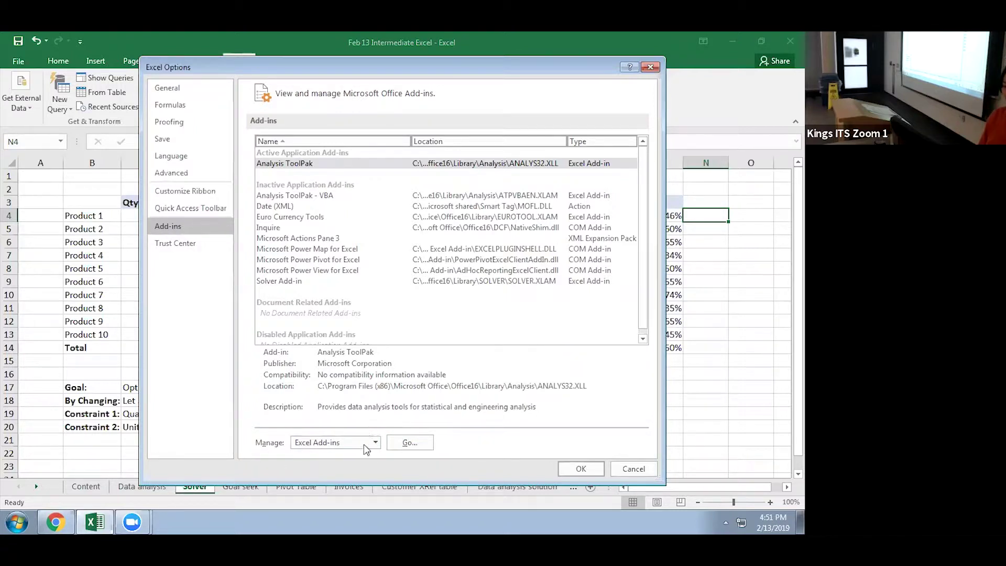
{"action": "left_click", "coordinate": [410, 443]}
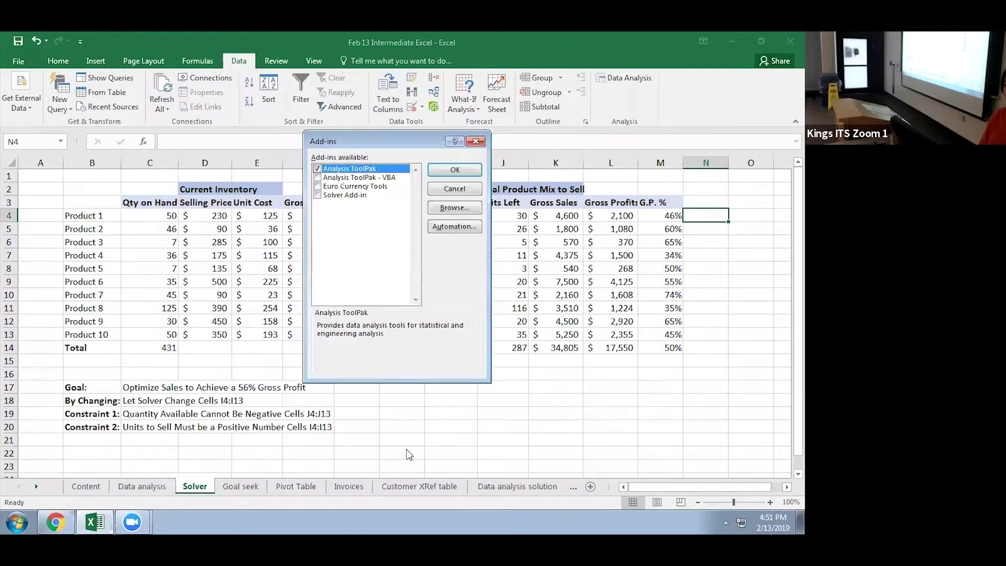
{"action": "left_click", "coordinate": [318, 195]}
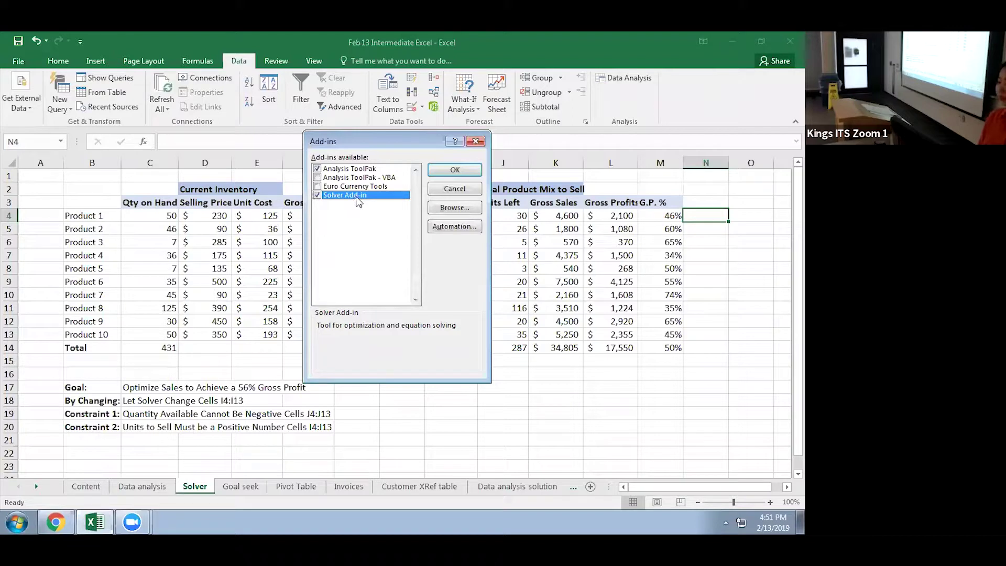
{"action": "left_click", "coordinate": [442, 171]}
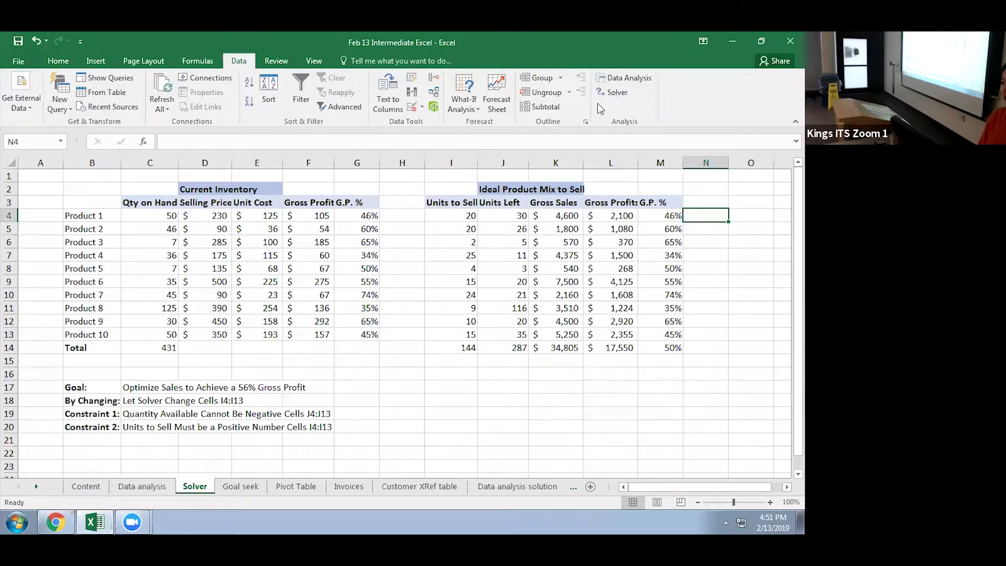
Review the stated goal, the Qty on Hand column and the total G.P. % formula on the Solver sheet
{"action": "left_click", "coordinate": [612, 94]}
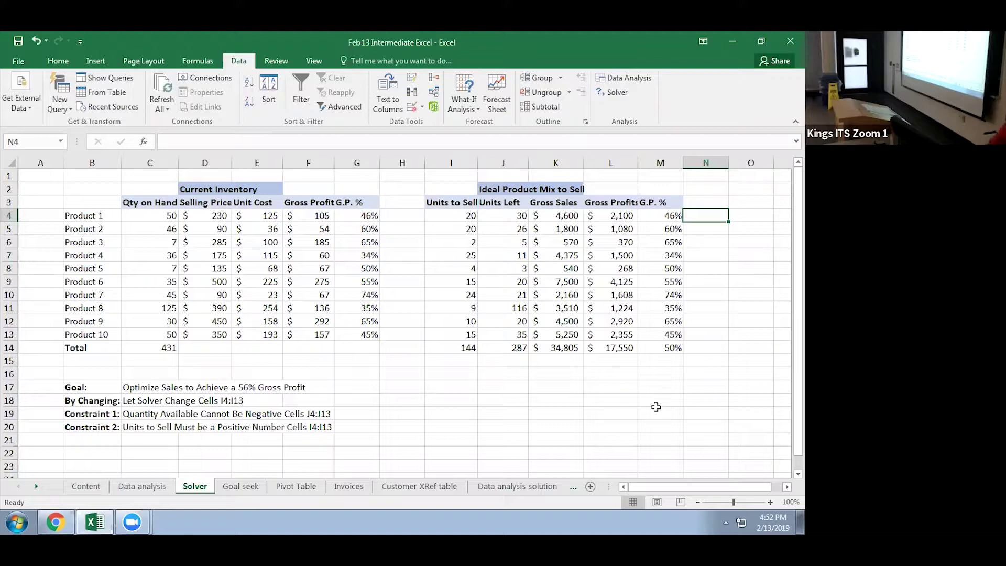
{"action": "left_click", "coordinate": [83, 390]}
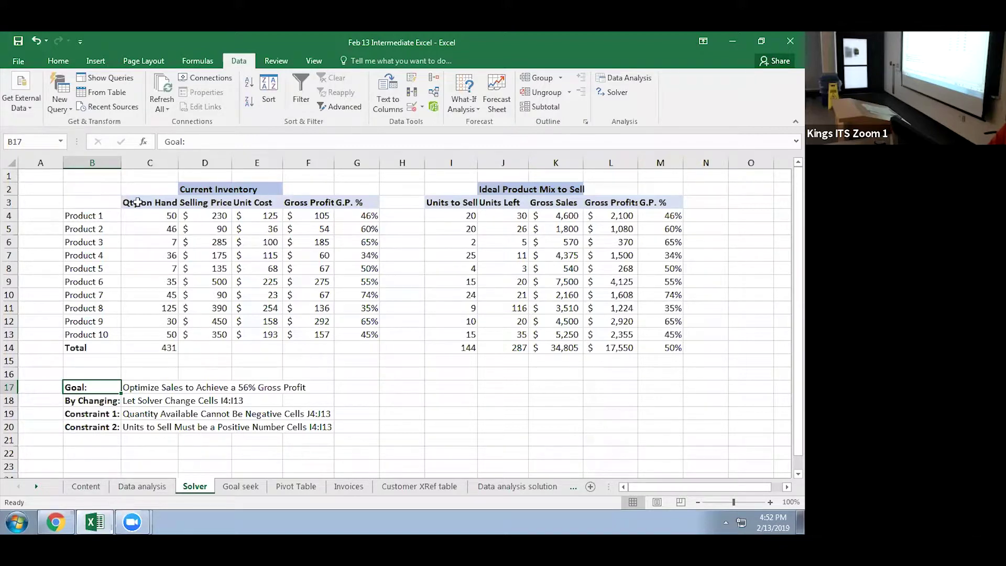
{"action": "left_click", "coordinate": [158, 201]}
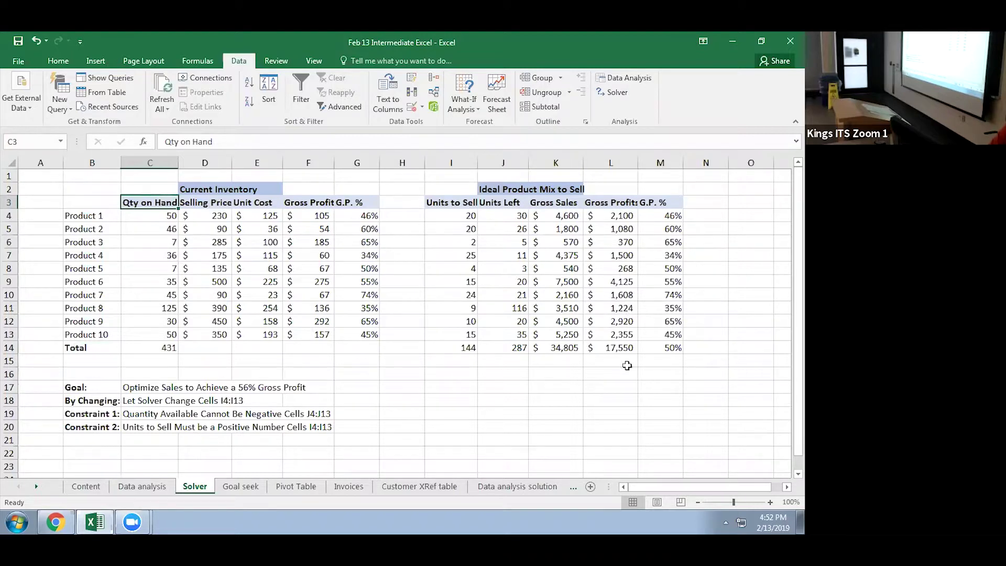
{"action": "left_click", "coordinate": [72, 348]}
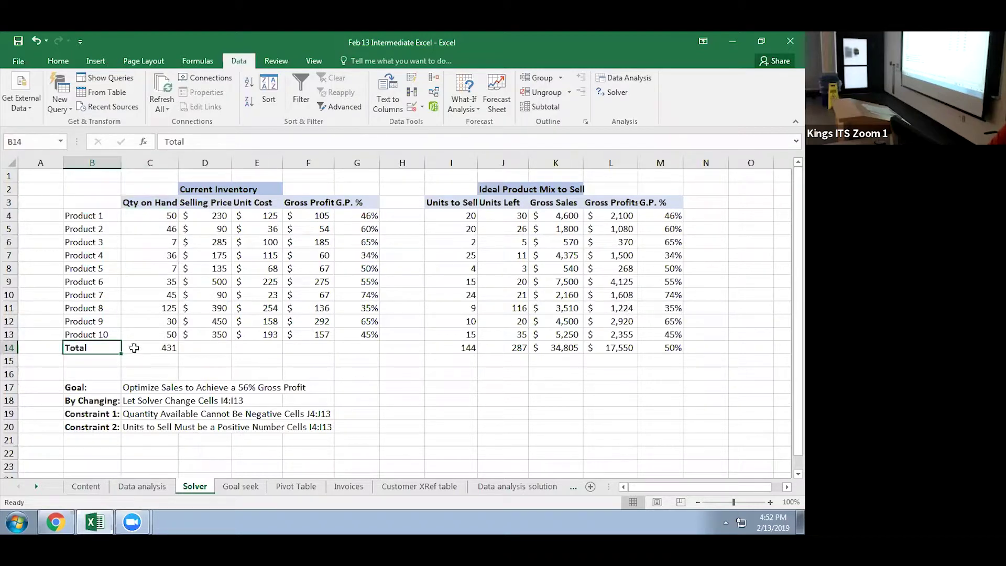
{"action": "left_click", "coordinate": [681, 347]}
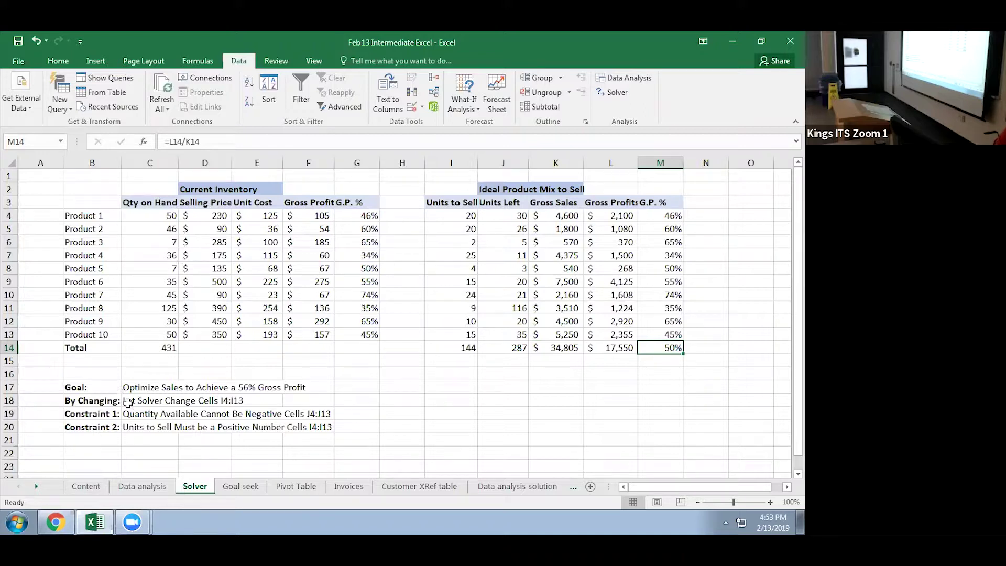
Examine the Units to Sell range I4:I13 and the Units Left range J4:J13 alongside the total G.P. % cell
{"action": "left_click_drag", "start_coordinate": [456, 215], "coordinate": [464, 338]}
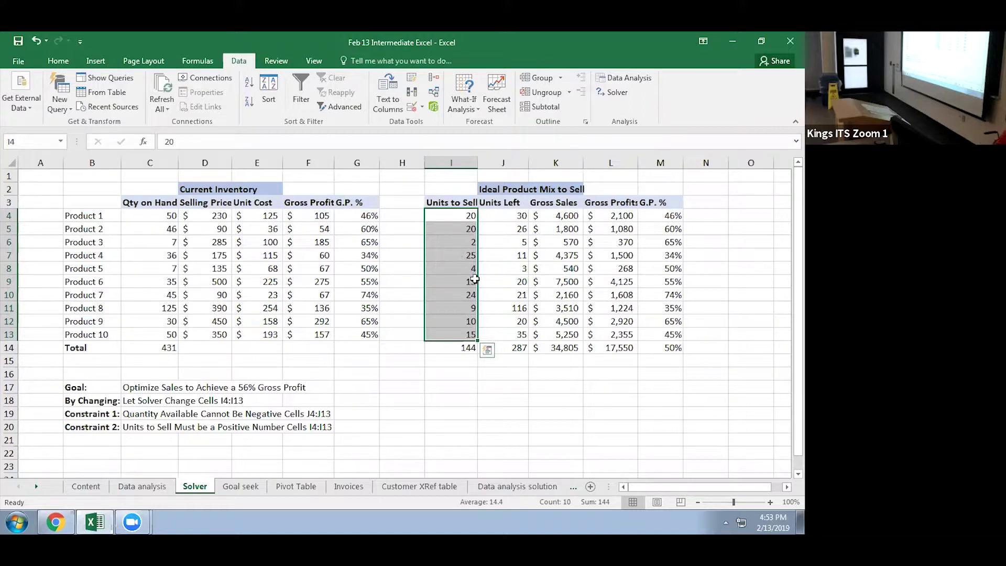
{"action": "left_click", "coordinate": [674, 347]}
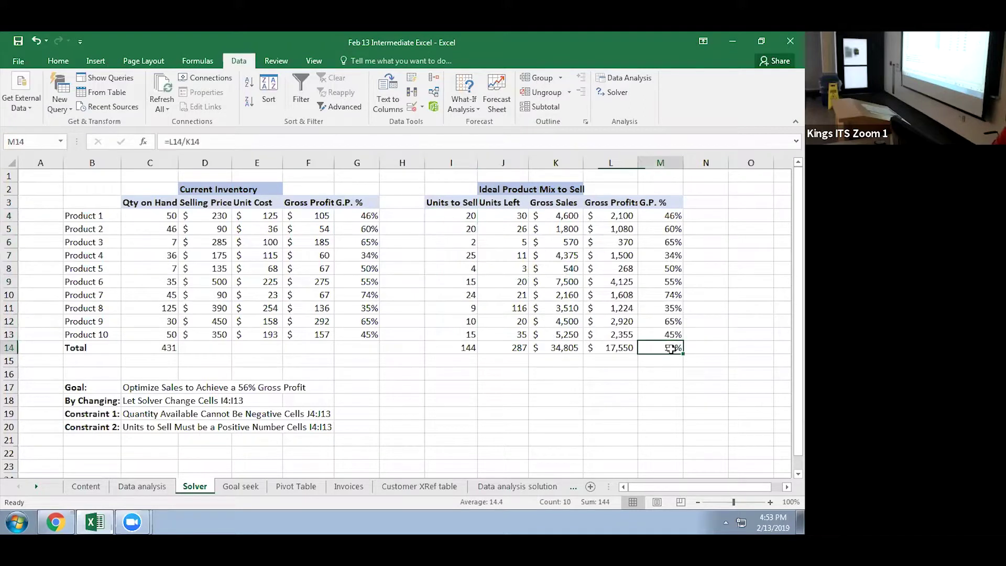
{"action": "left_click", "coordinate": [450, 329]}
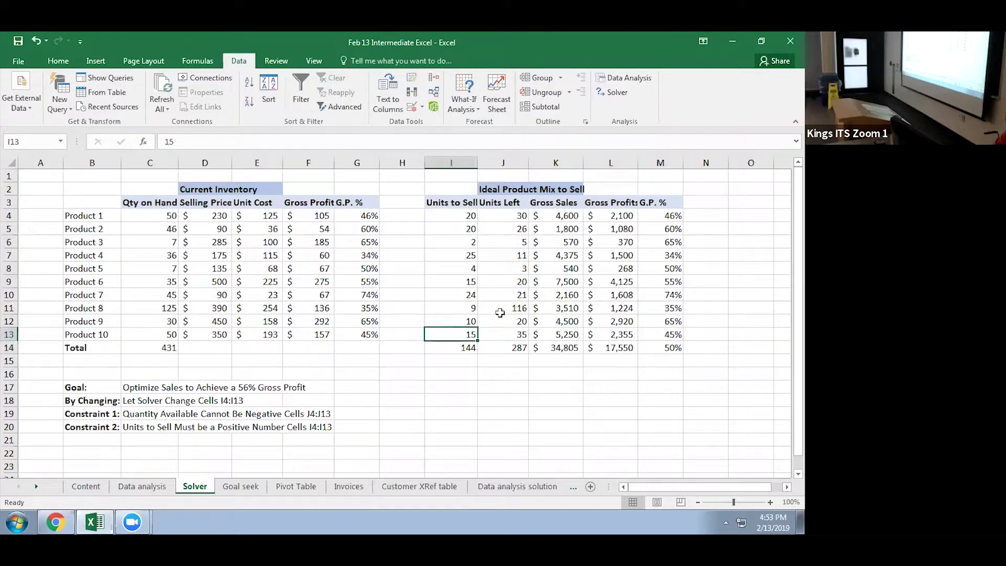
{"action": "left_click", "coordinate": [464, 213]}
{"action": "left_click_drag", "start_coordinate": [468, 253], "coordinate": [456, 334]}
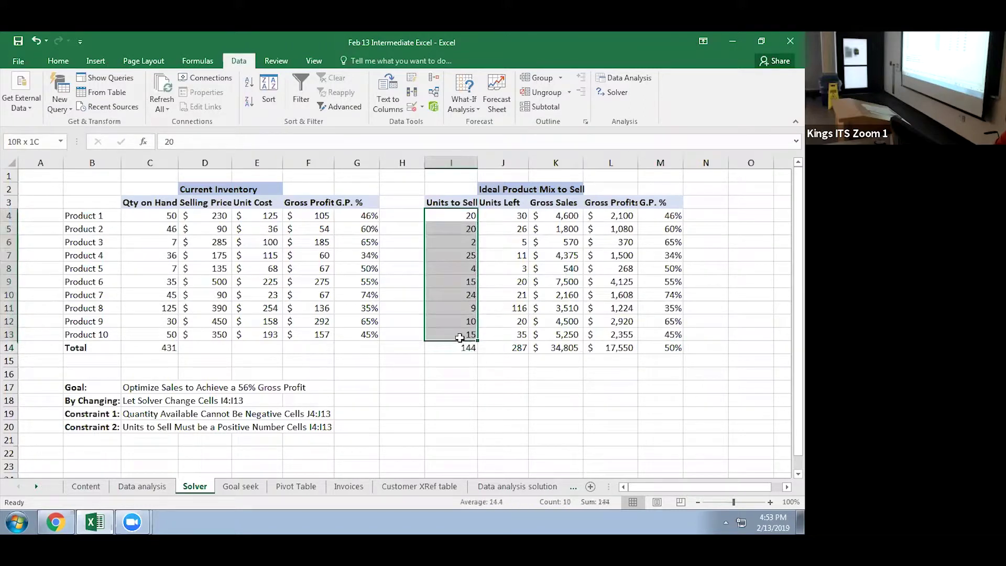
{"action": "left_click_drag", "start_coordinate": [497, 212], "coordinate": [504, 337]}
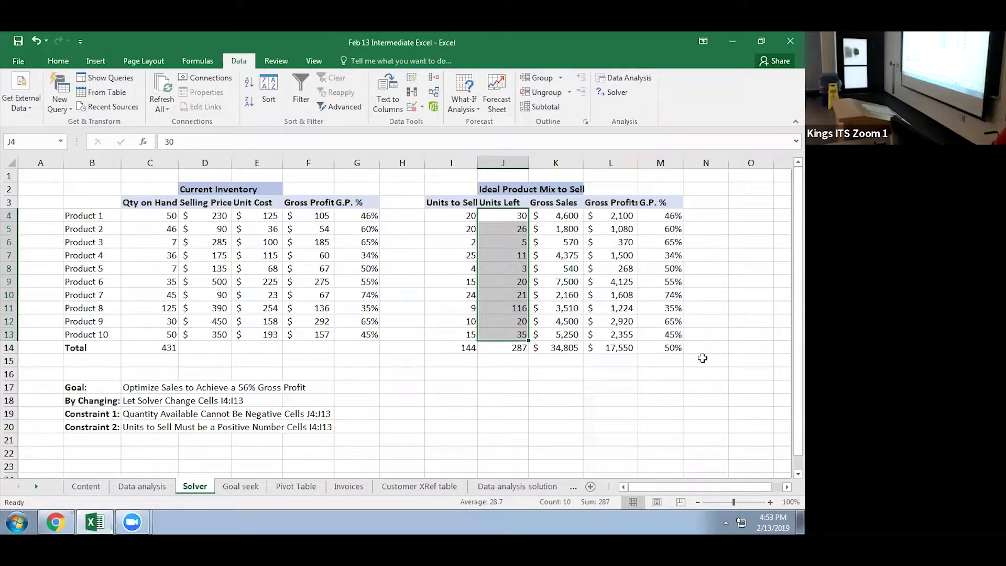
Start Solver with the total G.P. % cell M14 as the objective and a target value of 0.56
{"action": "left_click", "coordinate": [670, 348]}
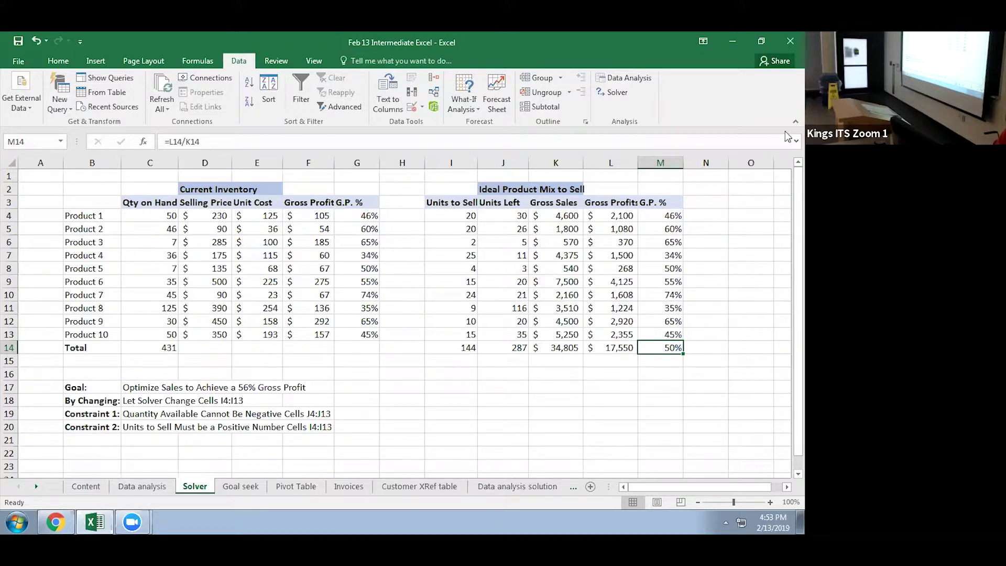
{"action": "left_click", "coordinate": [612, 92]}
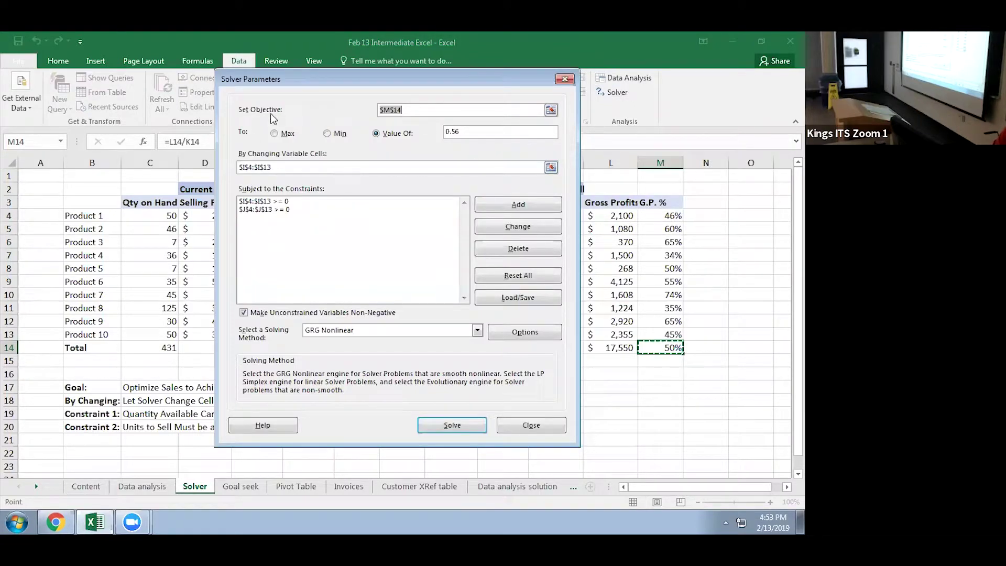
{"action": "left_click_drag", "start_coordinate": [348, 78], "coordinate": [259, 140]}
{"action": "left_click", "coordinate": [659, 349]}
{"action": "left_click_drag", "start_coordinate": [321, 141], "coordinate": [213, 149]}
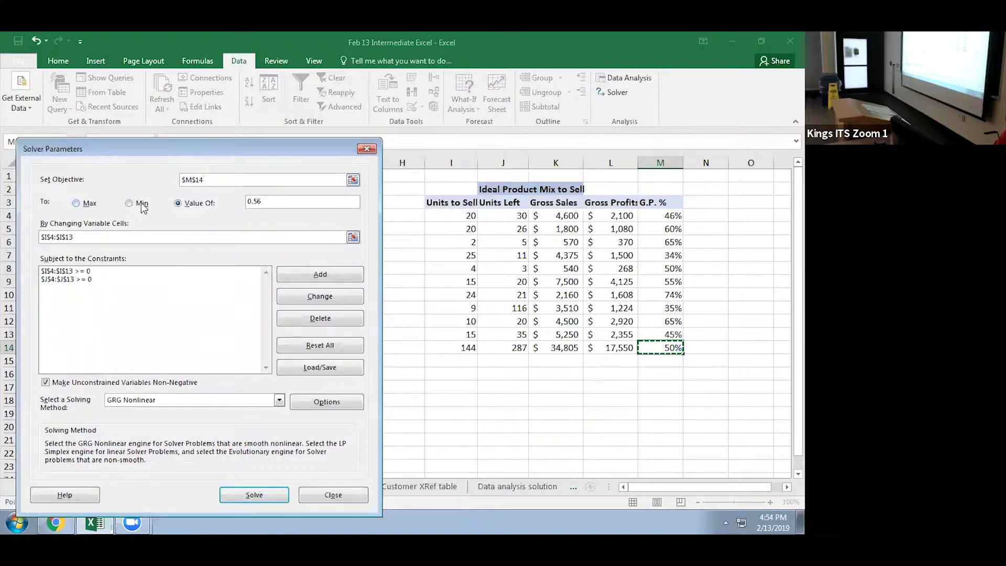
{"action": "left_click", "coordinate": [274, 201]}
Specify the Units to Sell range I4:I13 as Solver's changing variable cells
{"action": "left_click", "coordinate": [353, 238]}
{"action": "left_click_drag", "start_coordinate": [460, 215], "coordinate": [461, 331]}
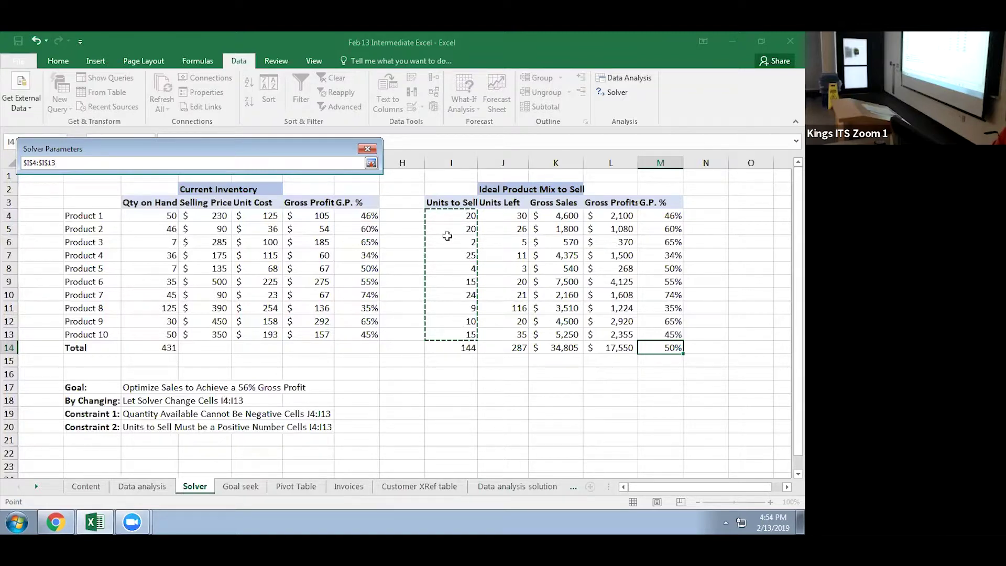
{"action": "left_click", "coordinate": [371, 163]}
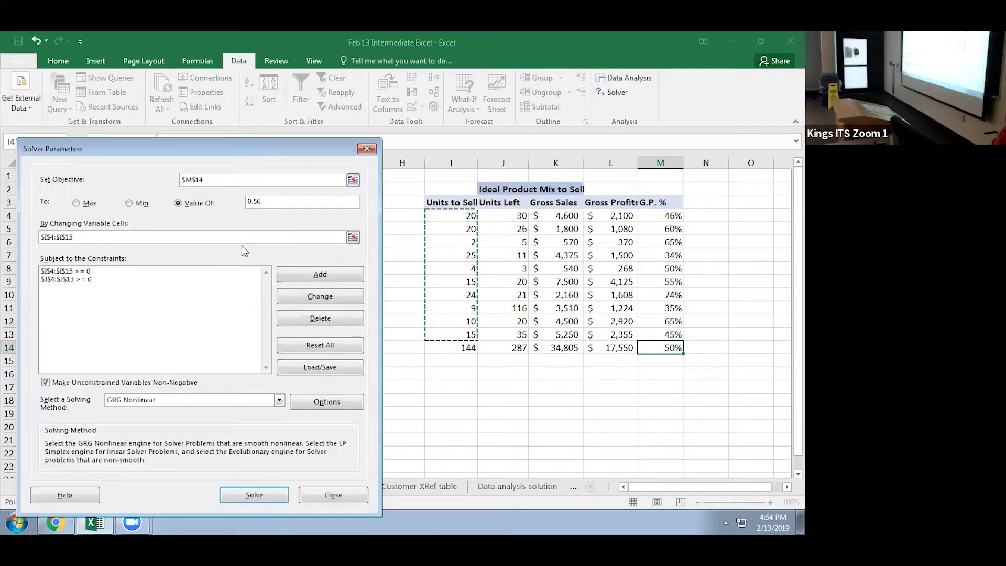
Delete the two existing Solver constraints on I4:I13 and J4:J13
{"action": "left_click", "coordinate": [182, 272]}
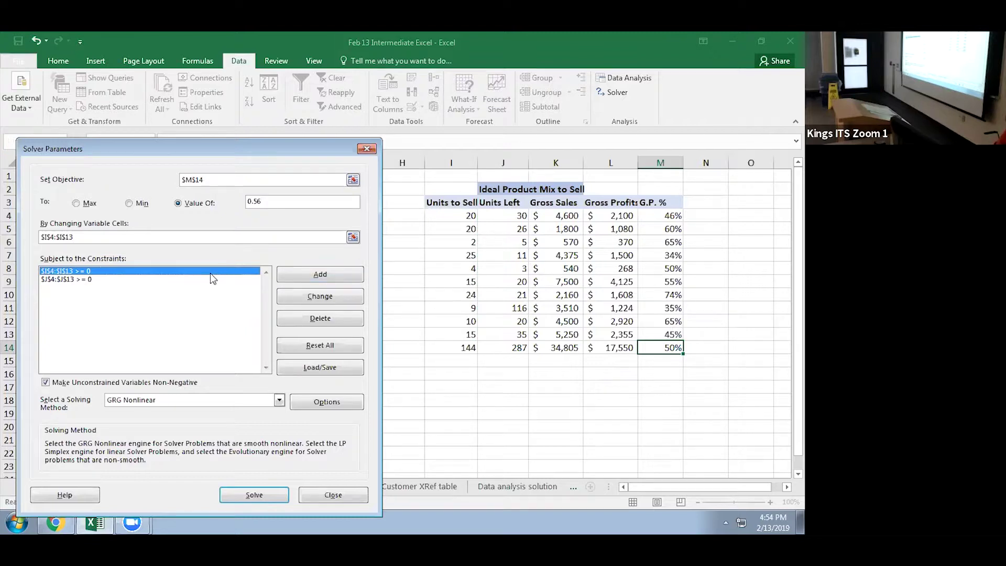
{"action": "left_click", "coordinate": [318, 325]}
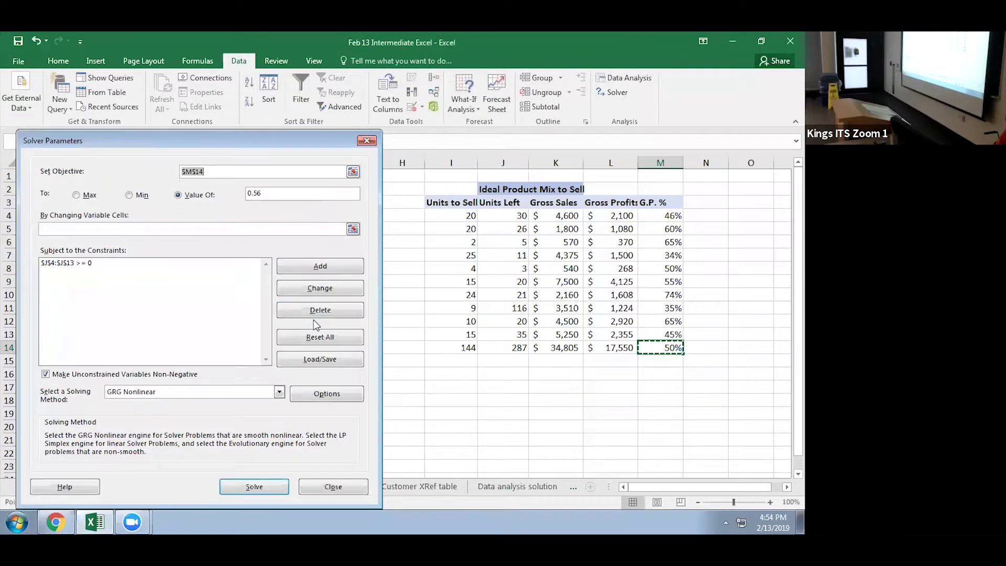
{"action": "left_click", "coordinate": [145, 264]}
{"action": "left_click", "coordinate": [332, 311]}
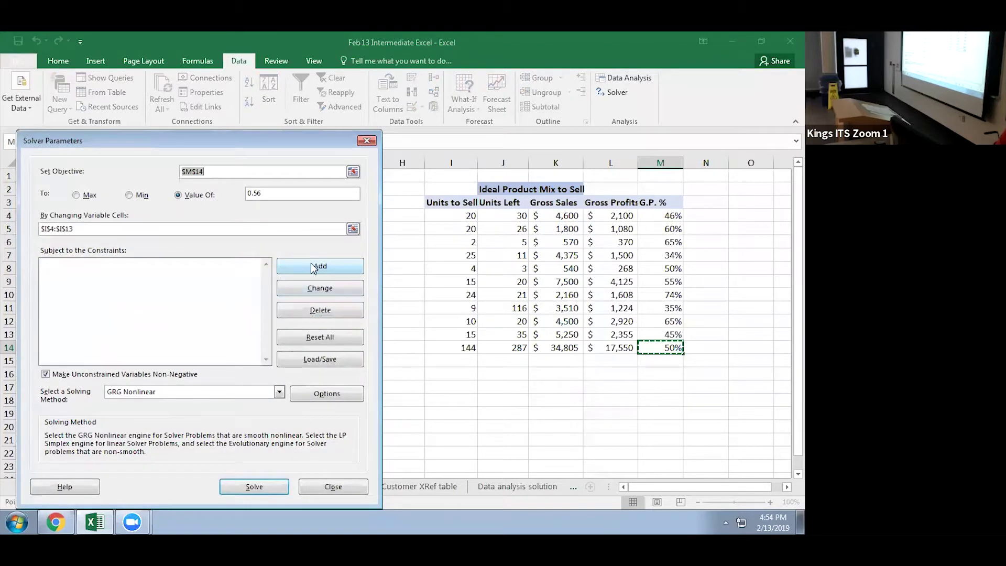
Add a Solver constraint requiring the Units to Sell cells I4:I13 to be >= 0
{"action": "left_click", "coordinate": [310, 264]}
{"action": "left_click_drag", "start_coordinate": [469, 215], "coordinate": [469, 334]}
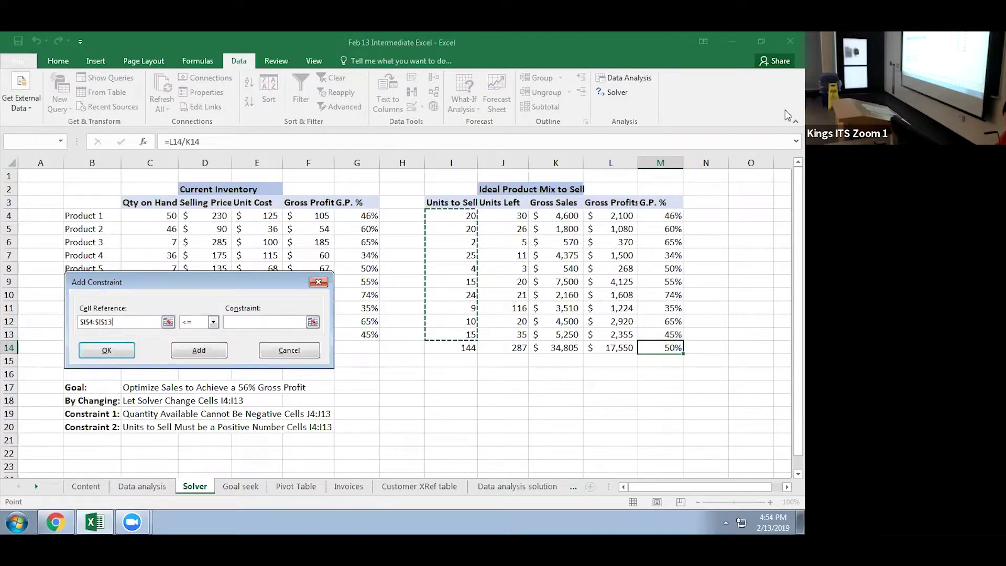
{"action": "left_click", "coordinate": [213, 322]}
{"action": "left_click", "coordinate": [205, 347]}
{"action": "type", "text": "0"}
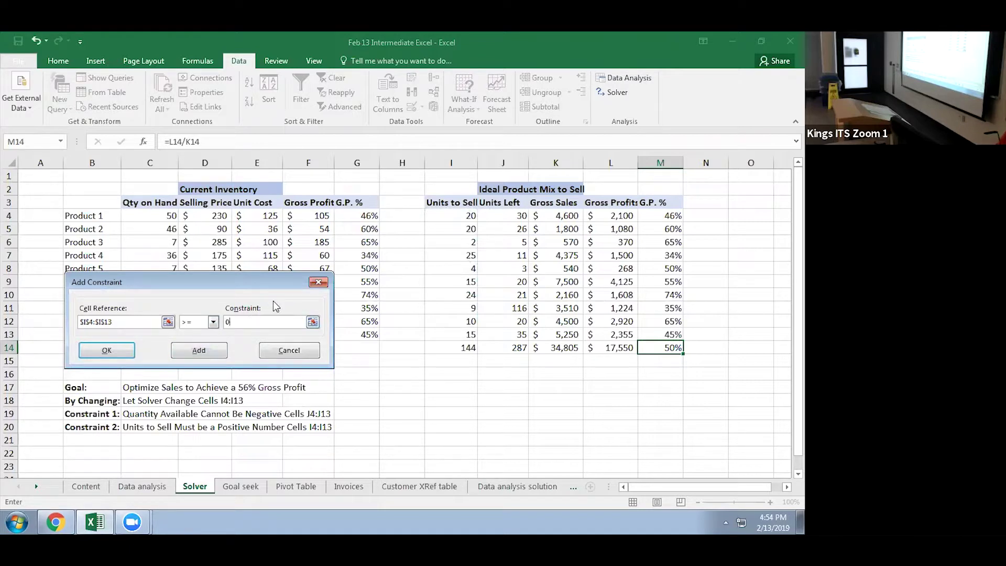
{"action": "left_click", "coordinate": [216, 351]}
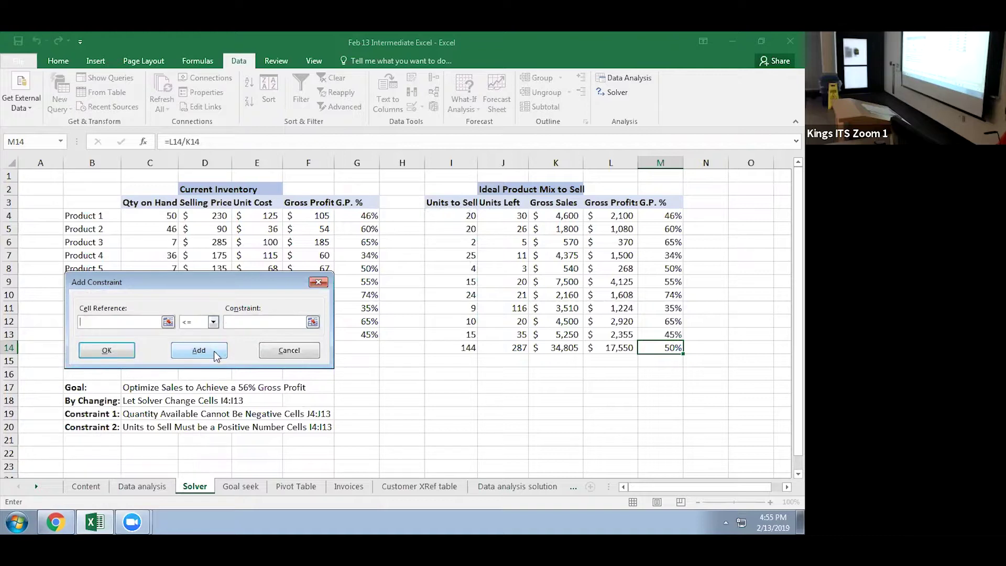
Add a second constraint requiring the Units Left cells J4:J13 to be >= 0, and return to the Solver parameters
{"action": "left_click", "coordinate": [168, 322]}
{"action": "left_click_drag", "start_coordinate": [505, 214], "coordinate": [509, 330]}
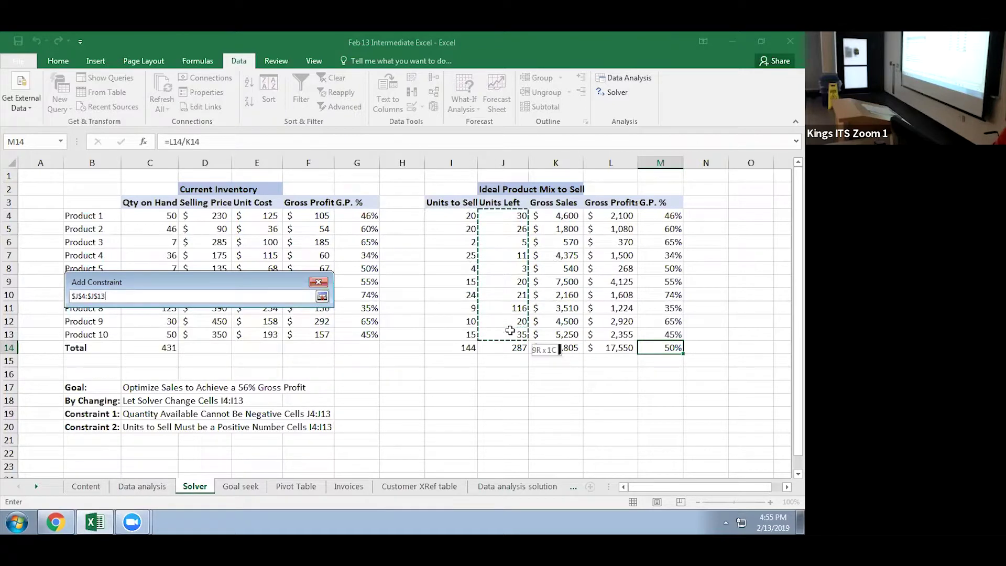
{"action": "left_click", "coordinate": [322, 296]}
{"action": "left_click", "coordinate": [213, 321]}
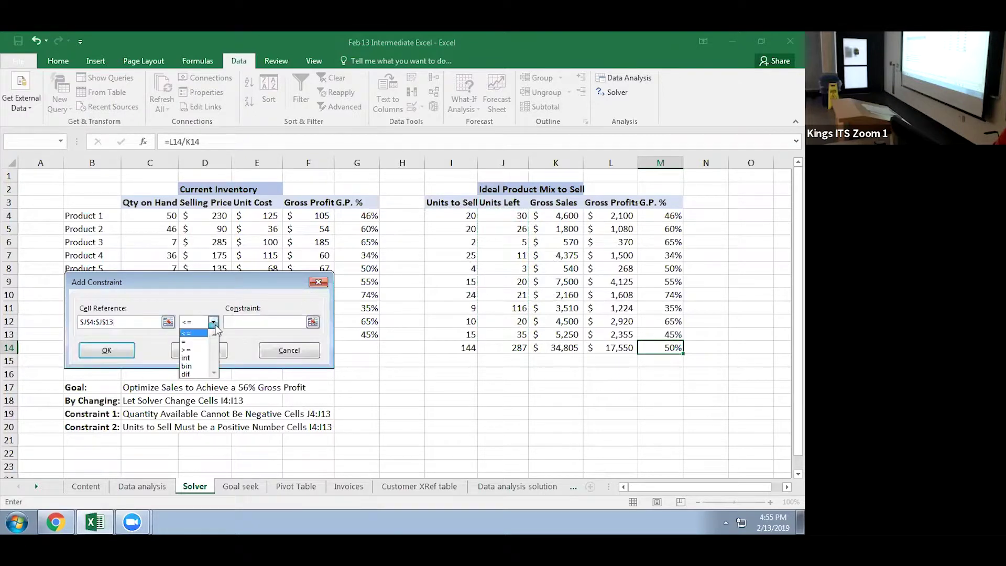
{"action": "left_click", "coordinate": [187, 349]}
{"action": "type", "text": "0"}
{"action": "left_click", "coordinate": [208, 350]}
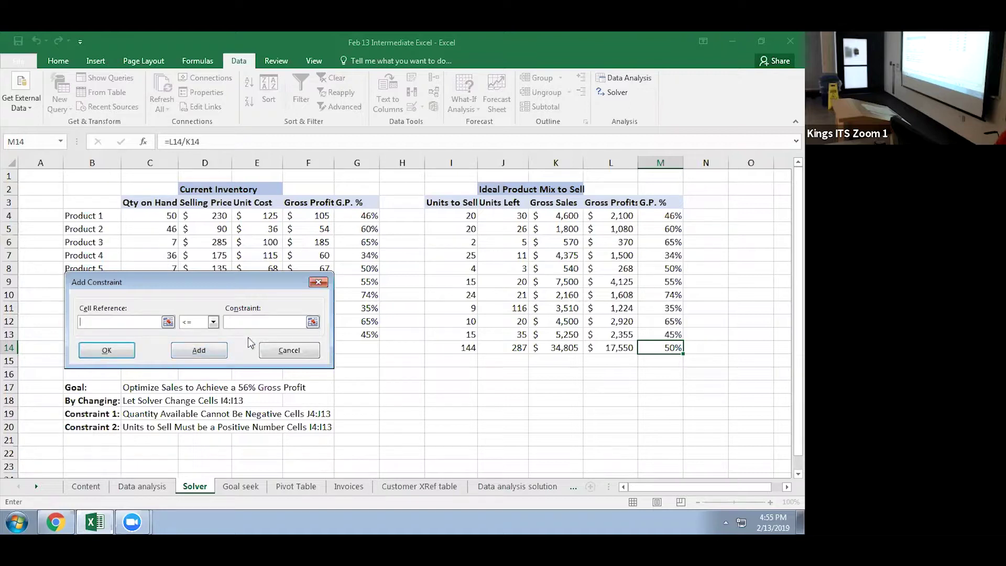
{"action": "left_click", "coordinate": [109, 349]}
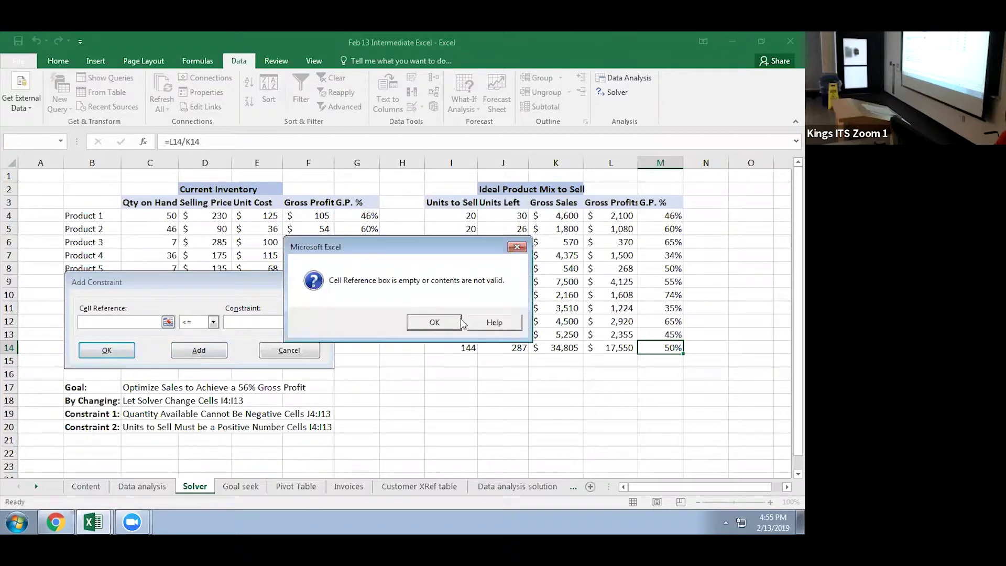
{"action": "left_click", "coordinate": [432, 326]}
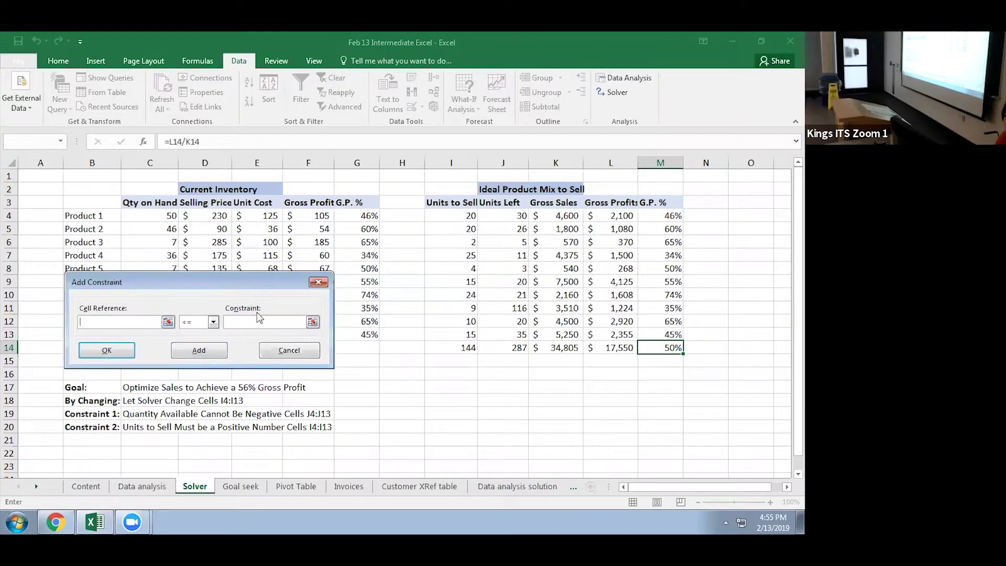
{"action": "left_click", "coordinate": [108, 352]}
{"action": "left_click", "coordinate": [406, 318]}
{"action": "key", "text": "Escape"}
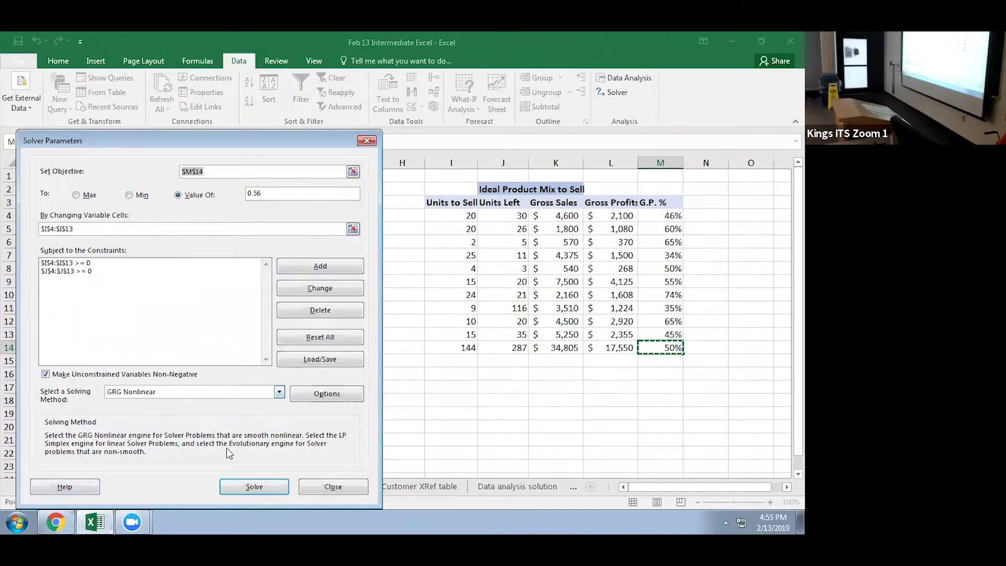
Solve the model, keeping the Solver solution and generating an Answer report
{"action": "left_click", "coordinate": [244, 486]}
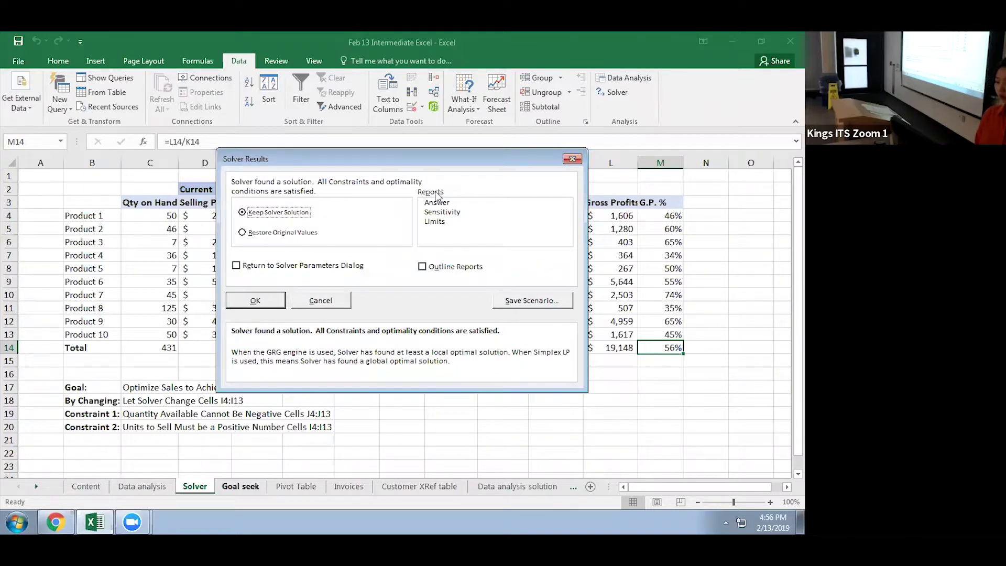
{"action": "left_click", "coordinate": [446, 204]}
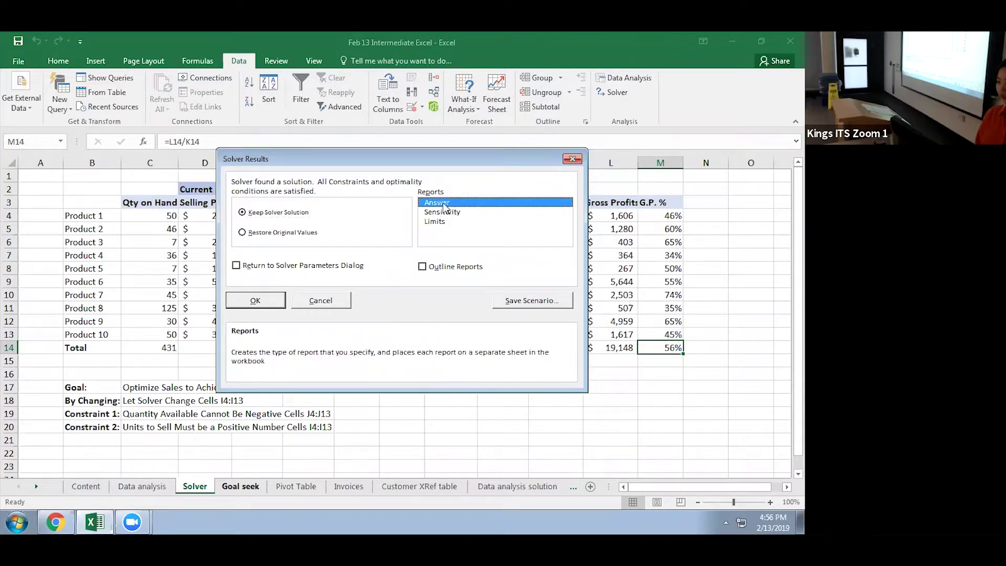
{"action": "left_click", "coordinate": [255, 300]}
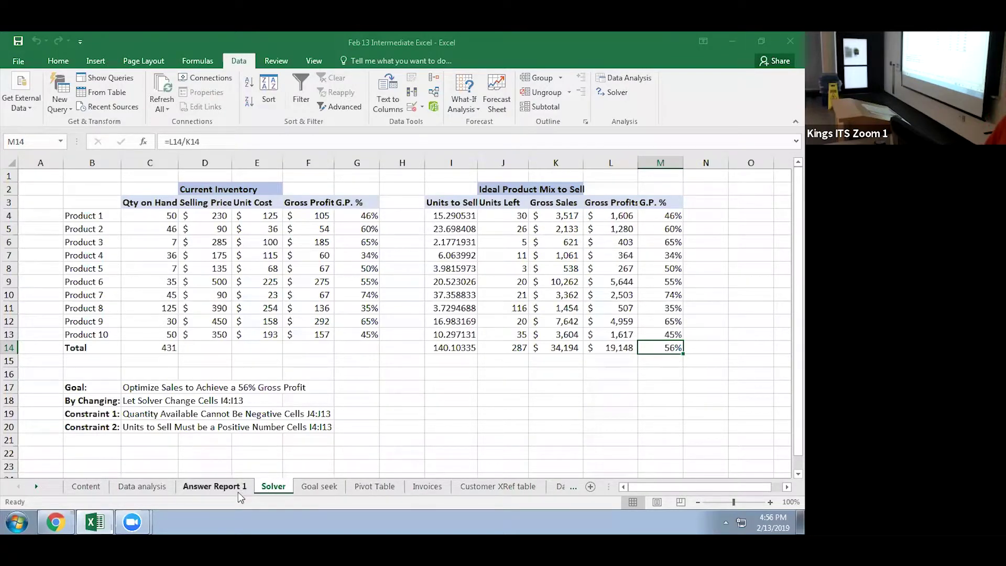
Review the objective and variable cell results in the Answer Report 1 sheet, and return to the Solver sheet
{"action": "left_click", "coordinate": [220, 488]}
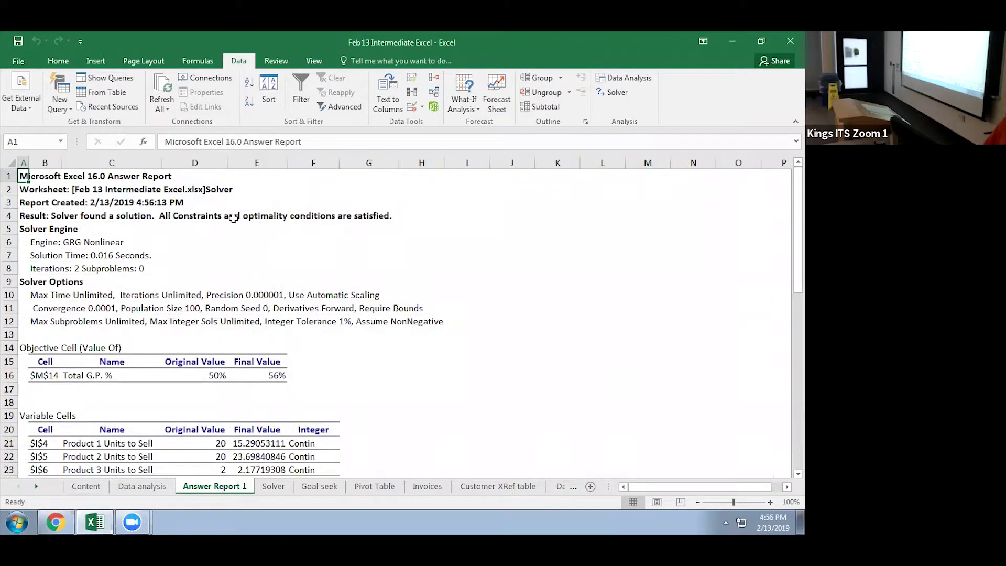
{"action": "scroll", "coordinate": [310, 270], "scroll_direction": "down", "scroll_amount": 7}
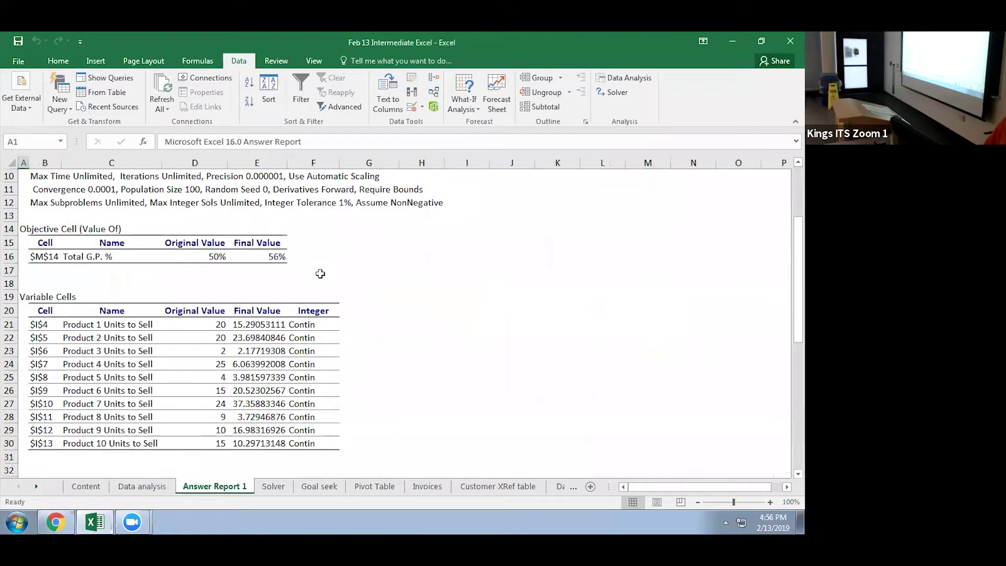
{"action": "scroll", "coordinate": [307, 342], "scroll_direction": "up", "scroll_amount": 7}
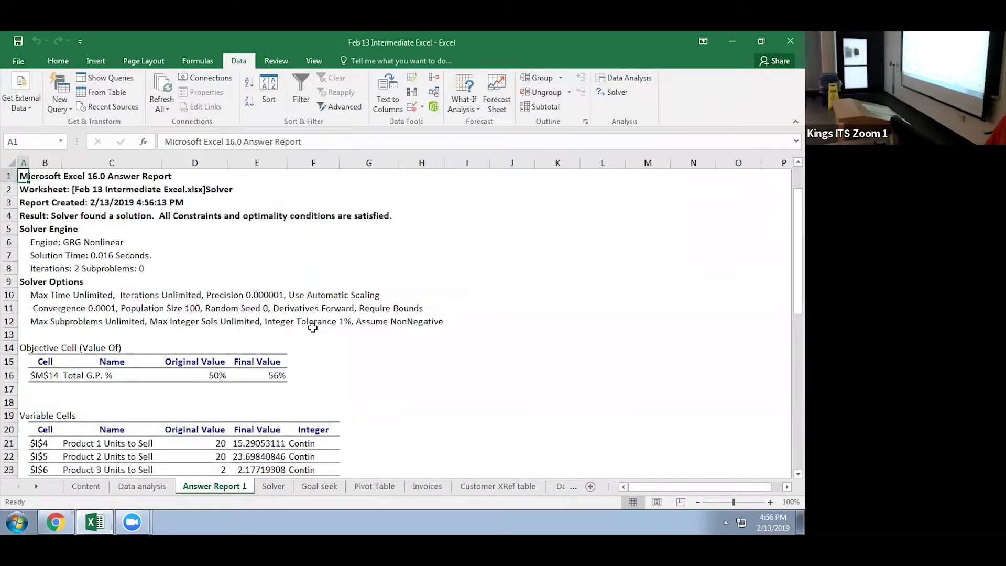
{"action": "left_click", "coordinate": [267, 487]}
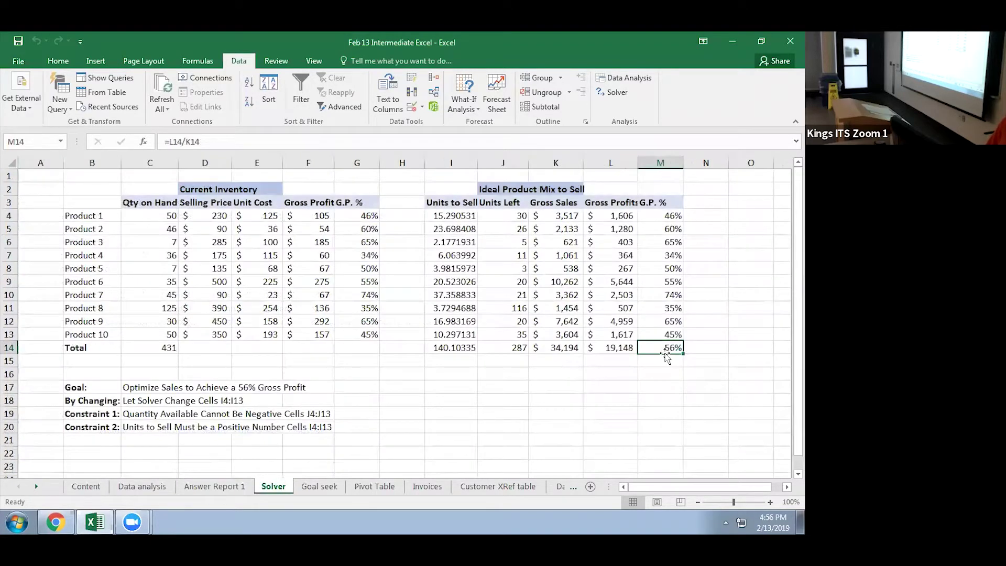
{"action": "left_click", "coordinate": [51, 62]}
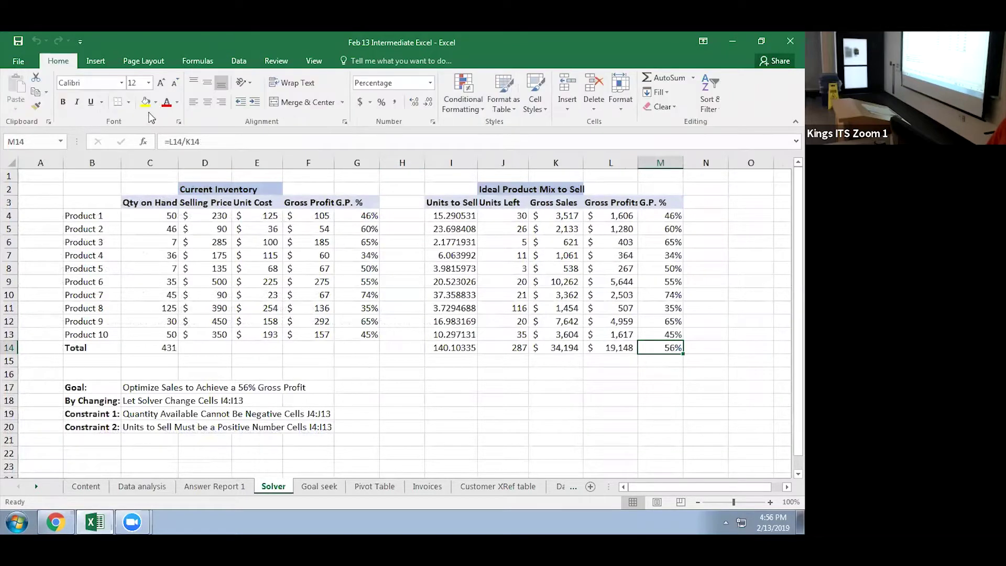
Highlight the total G.P. % cell M14 with a yellow fill
{"action": "left_click", "coordinate": [145, 102]}
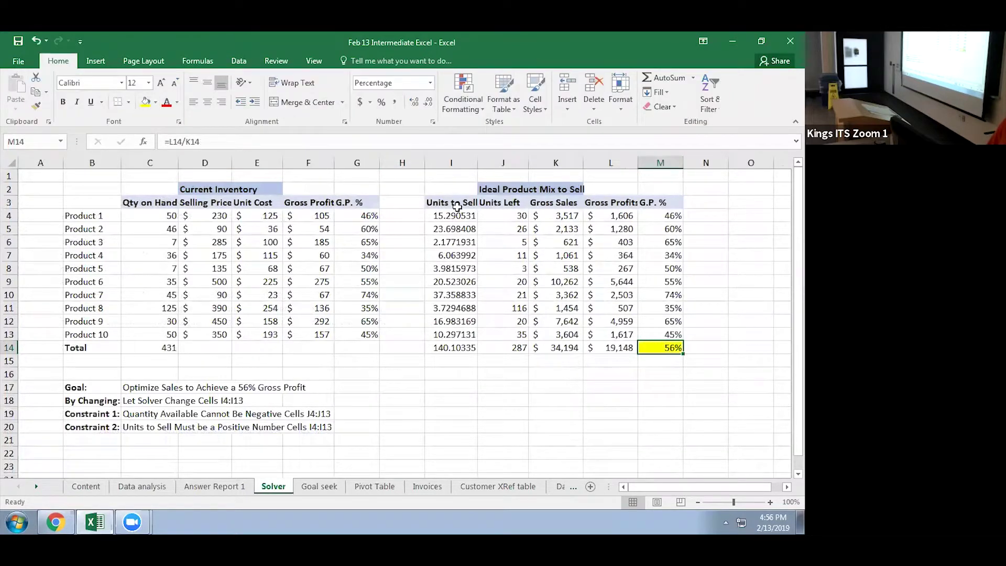
{"action": "left_click_drag", "start_coordinate": [455, 215], "coordinate": [454, 336]}
{"action": "left_click", "coordinate": [431, 385]}
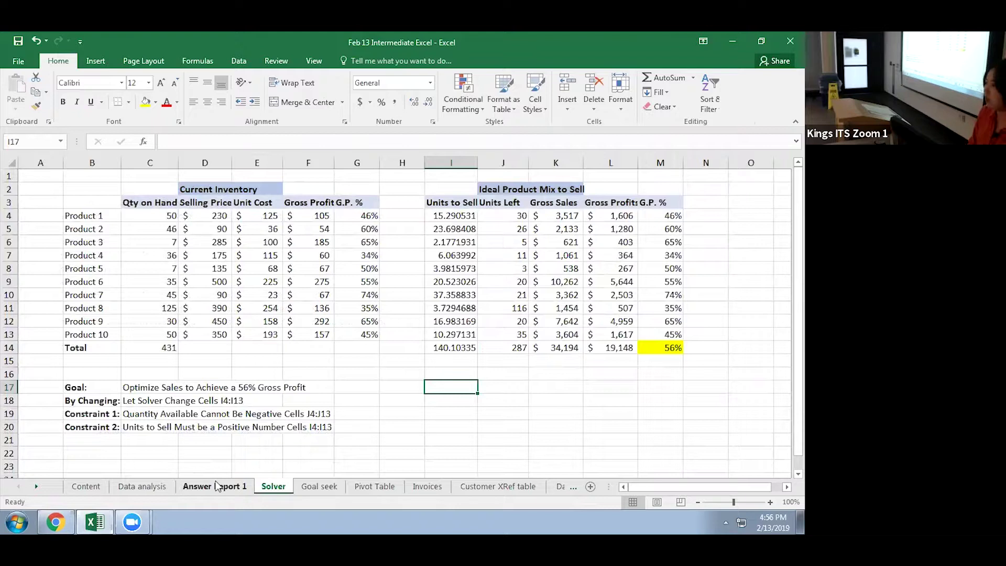
Examine the Answer Report 1 sheet, including its objective cell, variable cells and constraints sections
{"action": "left_click", "coordinate": [216, 486]}
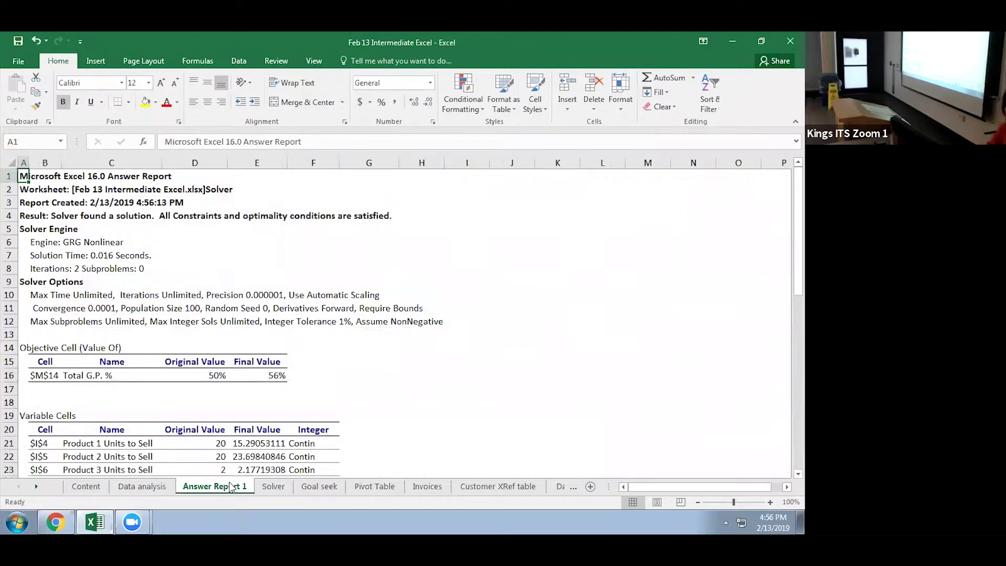
{"action": "scroll", "coordinate": [61, 319], "scroll_direction": "down", "scroll_amount": 1}
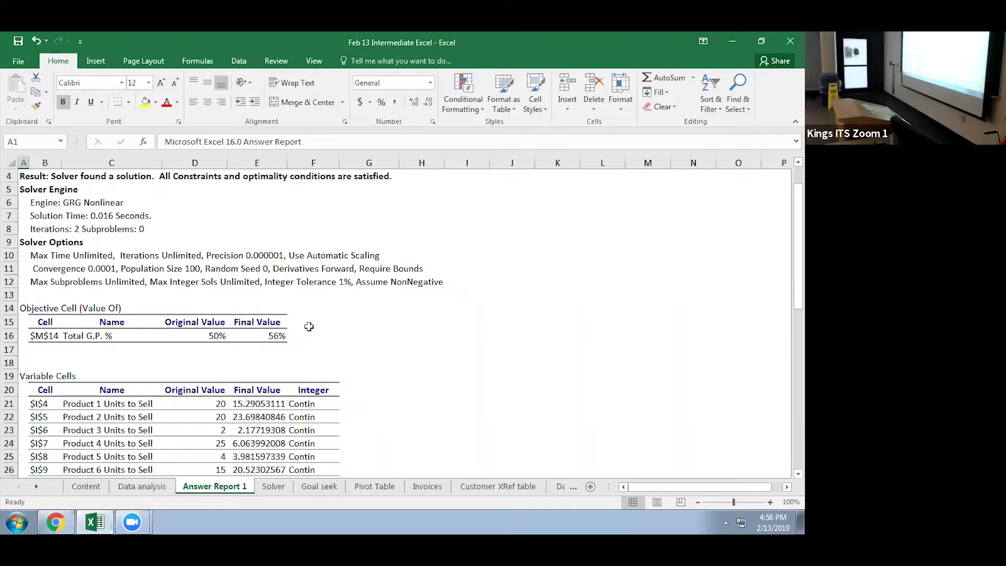
{"action": "scroll", "coordinate": [276, 344], "scroll_direction": "down", "scroll_amount": 2}
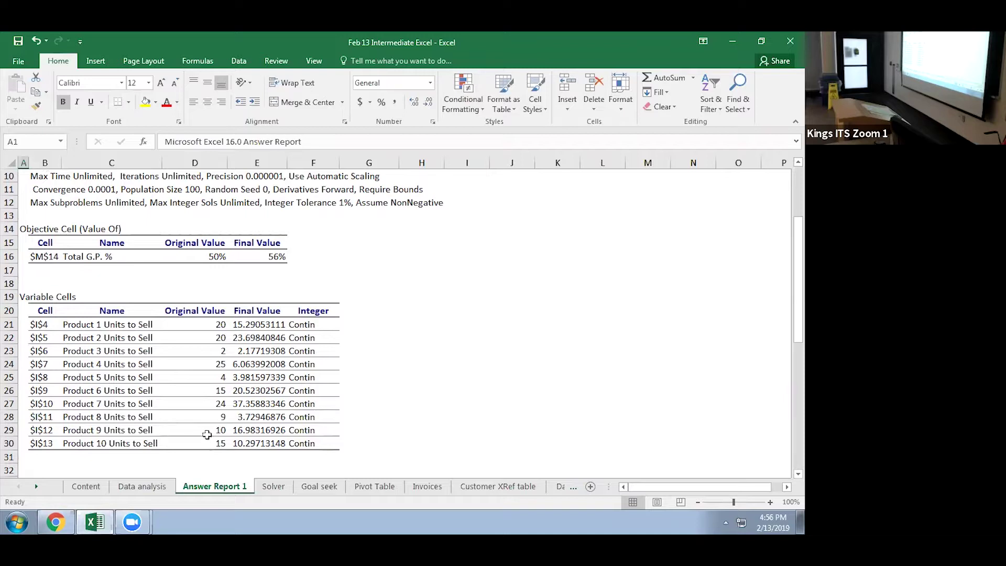
{"action": "scroll", "coordinate": [313, 394], "scroll_direction": "down", "scroll_amount": 3}
{"action": "scroll", "coordinate": [261, 369], "scroll_direction": "down", "scroll_amount": 3}
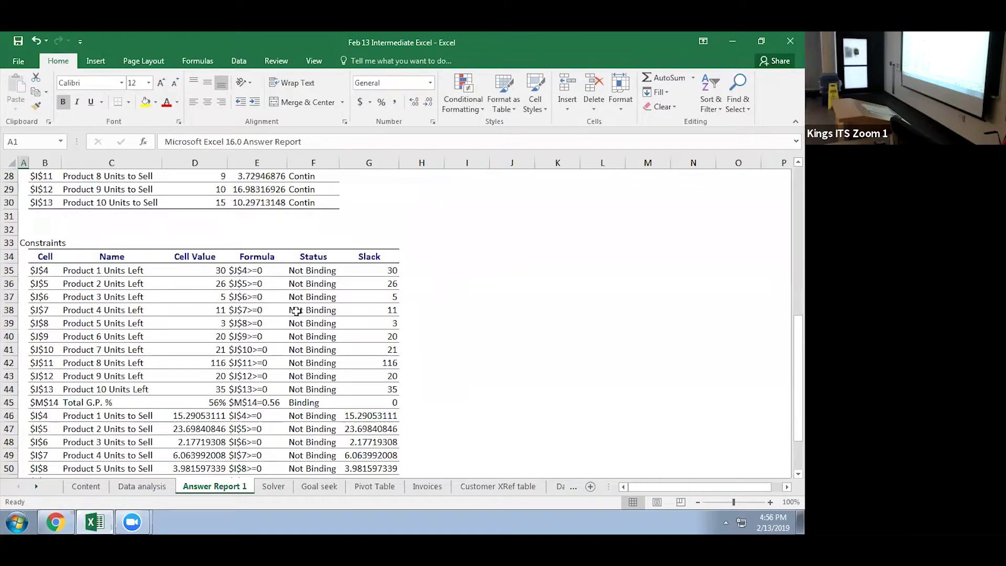
{"action": "scroll", "coordinate": [456, 376], "scroll_direction": "down", "scroll_amount": 3}
{"action": "scroll", "coordinate": [365, 362], "scroll_direction": "up", "scroll_amount": 12}
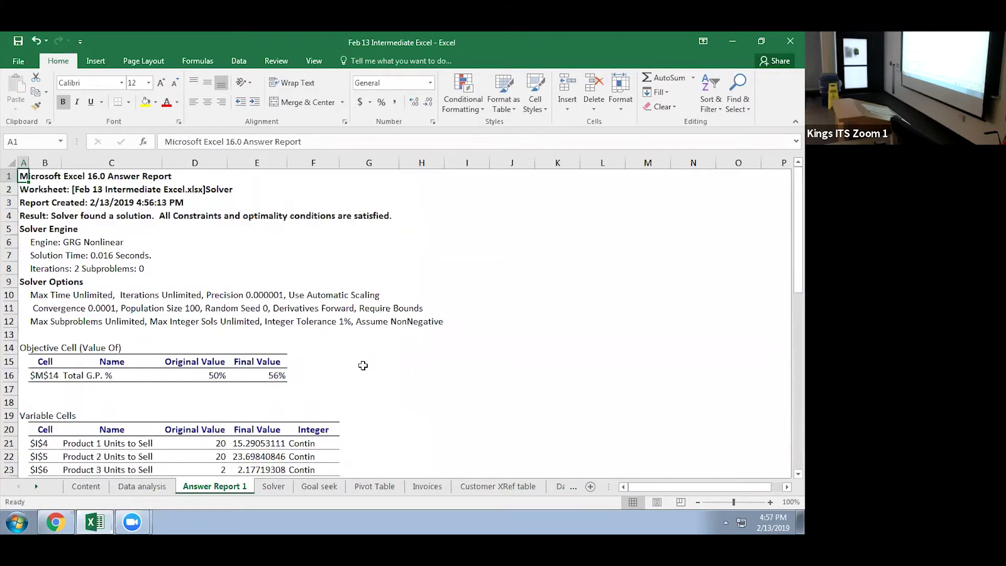
Format the Units to Sell values and their total, I4:I14 on the Solver sheet, to show no decimal places
{"action": "left_click", "coordinate": [273, 487]}
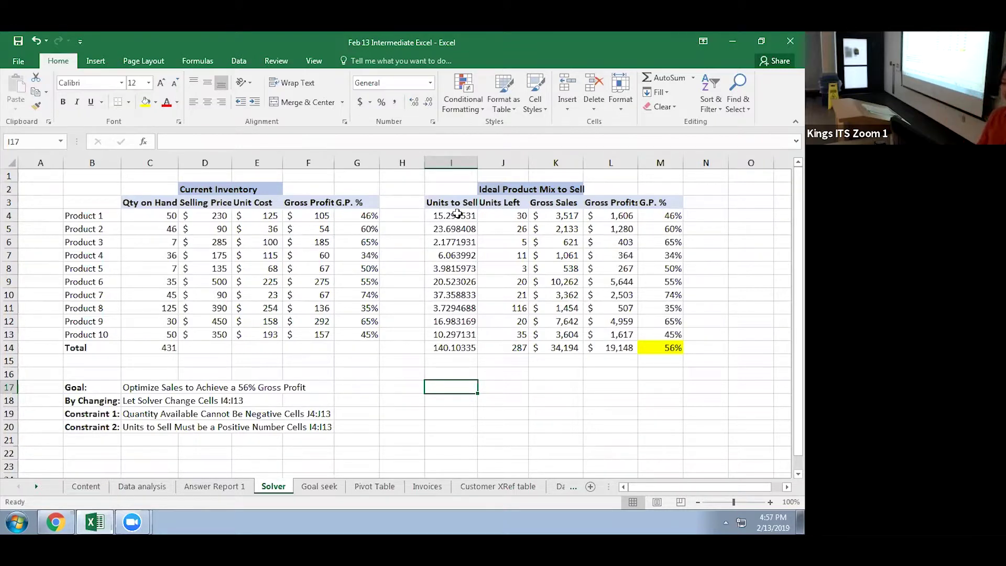
{"action": "left_click_drag", "start_coordinate": [458, 213], "coordinate": [466, 348]}
{"action": "left_click", "coordinate": [432, 104]}
{"action": "left_click", "coordinate": [432, 104]}
{"action": "left_click", "coordinate": [432, 104]}
{"action": "left_click", "coordinate": [431, 104]}
{"action": "left_click", "coordinate": [432, 105]}
{"action": "left_click", "coordinate": [431, 104]}
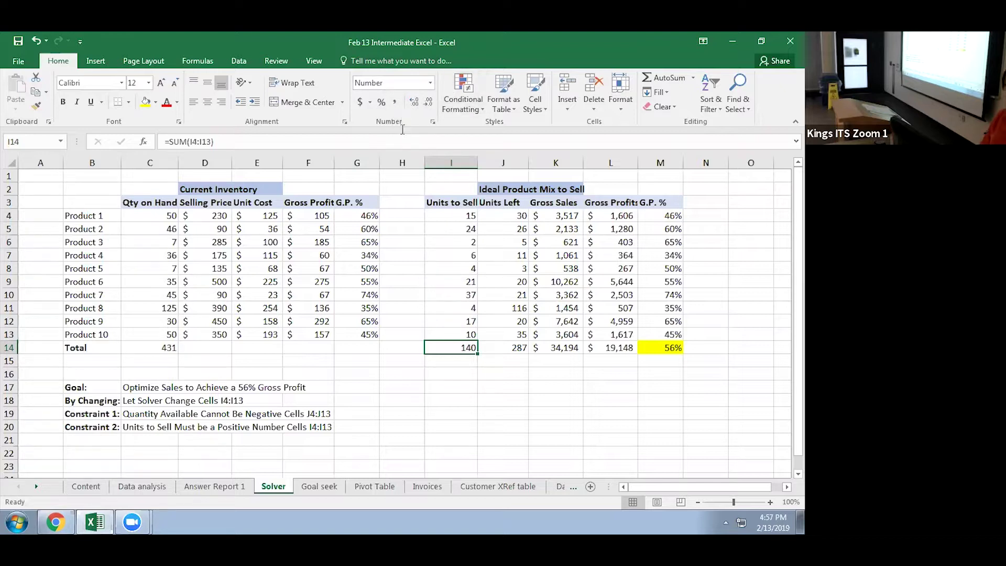
{"action": "left_click", "coordinate": [466, 371]}
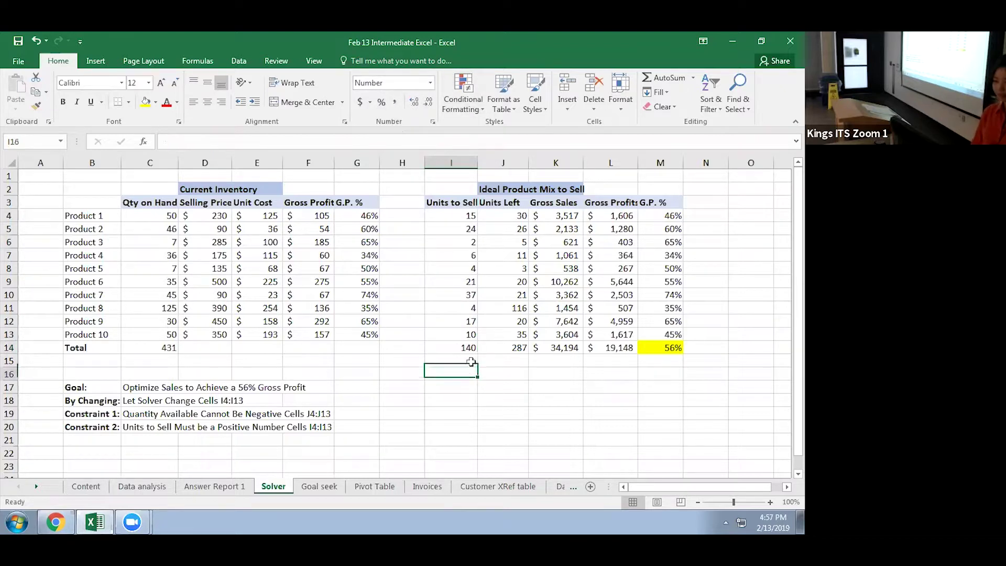
{"action": "left_click_drag", "start_coordinate": [553, 215], "coordinate": [555, 320]}
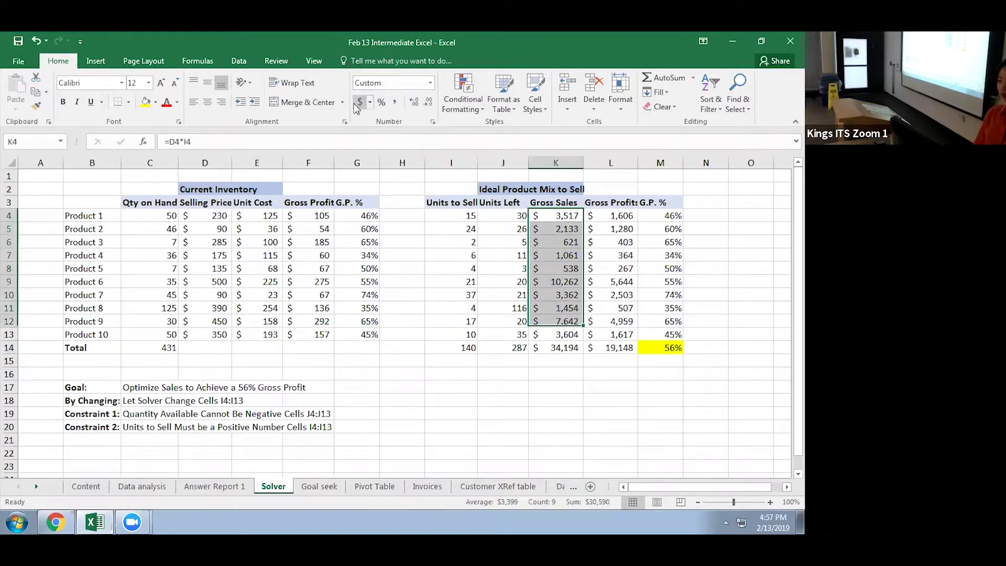
{"action": "left_click_drag", "start_coordinate": [518, 308], "coordinate": [501, 370]}
{"action": "left_click", "coordinate": [501, 369]}
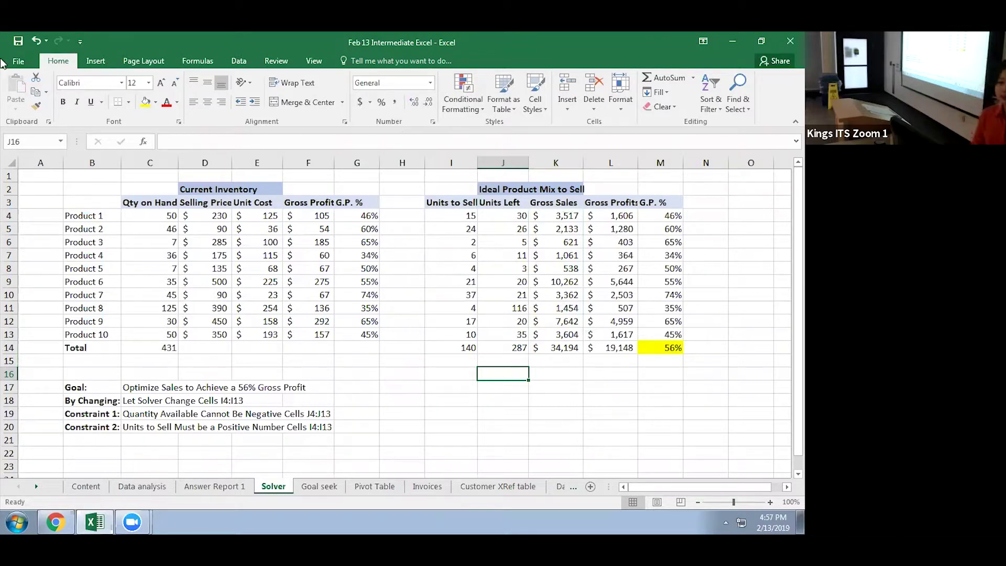
Open the Goal seek sheet and examine the Product A revenue and contribution percentage, the total contribution formula and the target cell
{"action": "left_click", "coordinate": [319, 486]}
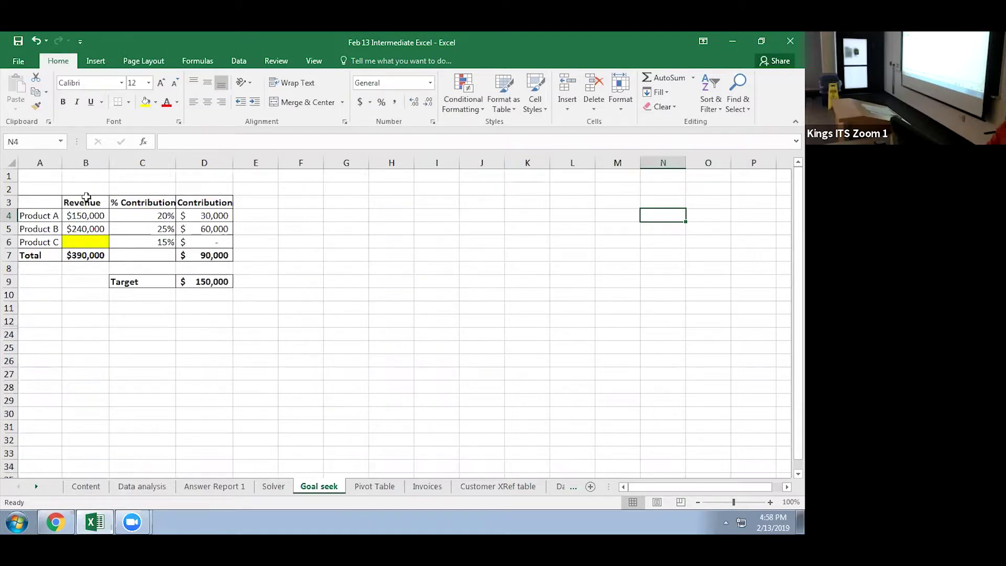
{"action": "left_click", "coordinate": [84, 214]}
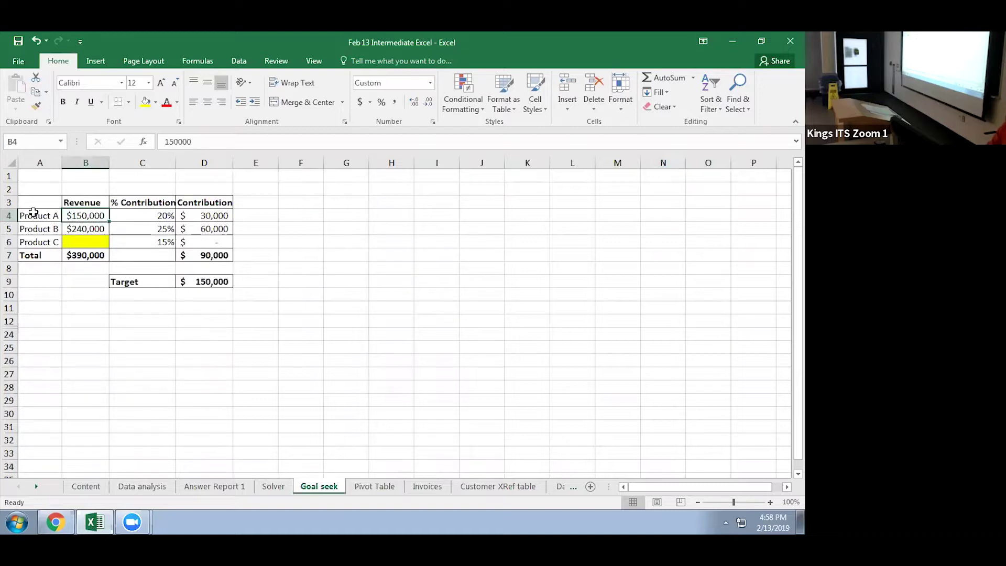
{"action": "left_click", "coordinate": [123, 218]}
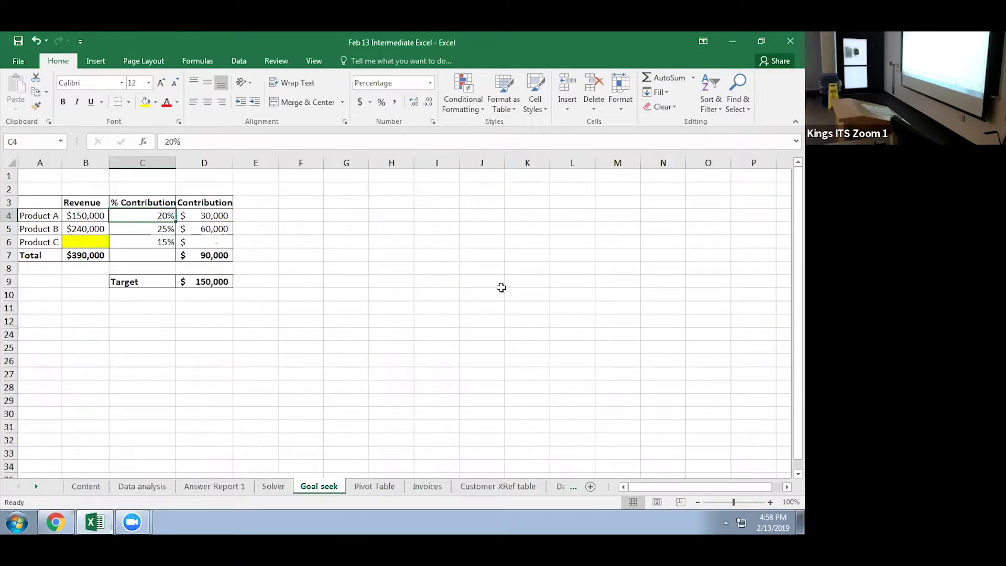
{"action": "left_click", "coordinate": [219, 256]}
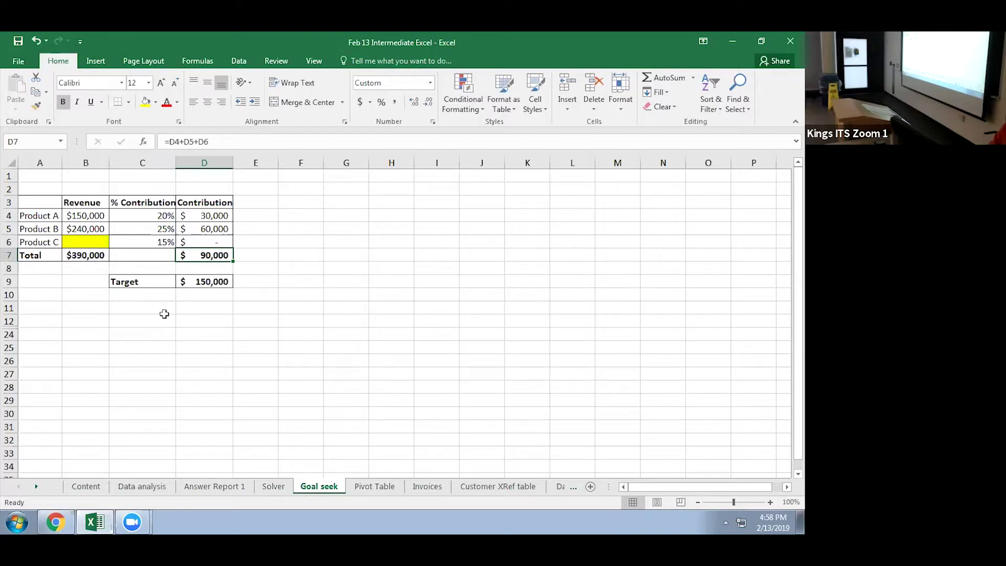
{"action": "left_click", "coordinate": [193, 285]}
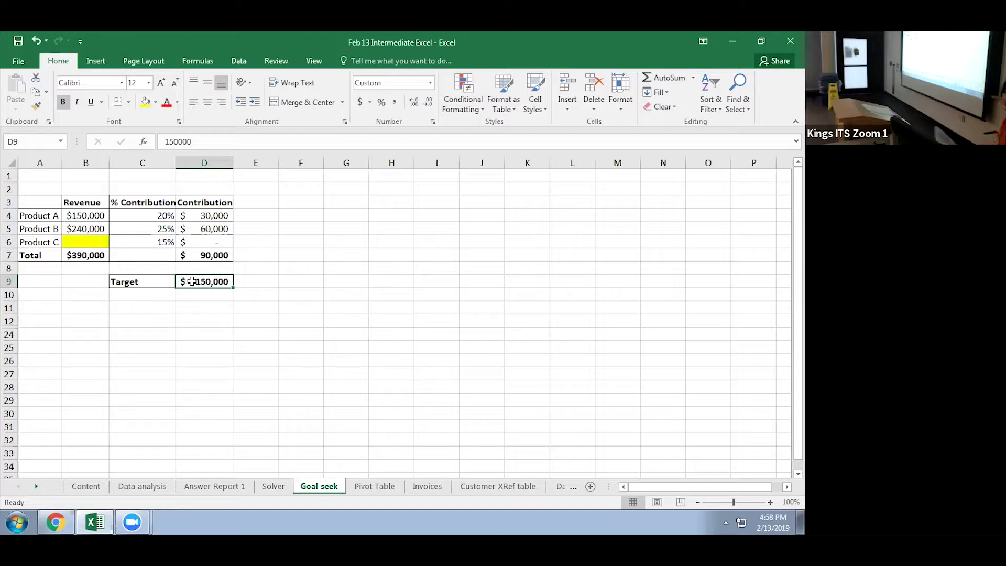
Try Product C revenues of 160000 and 200000 in cell B6 to test their effect on the total contribution
{"action": "left_click", "coordinate": [90, 245]}
{"action": "left_click_drag", "start_coordinate": [90, 245], "coordinate": [86, 242]}
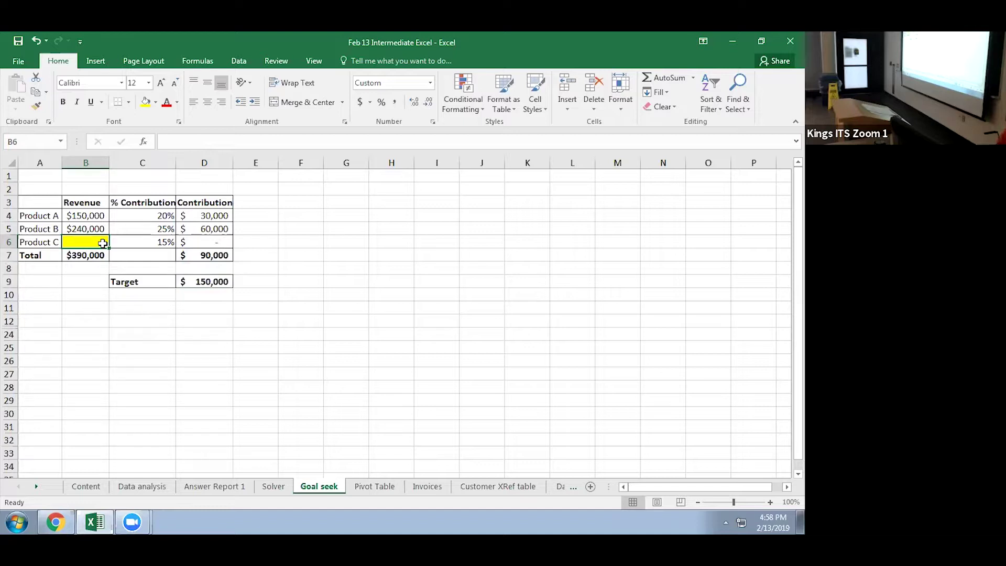
{"action": "type", "text": "160,000"}
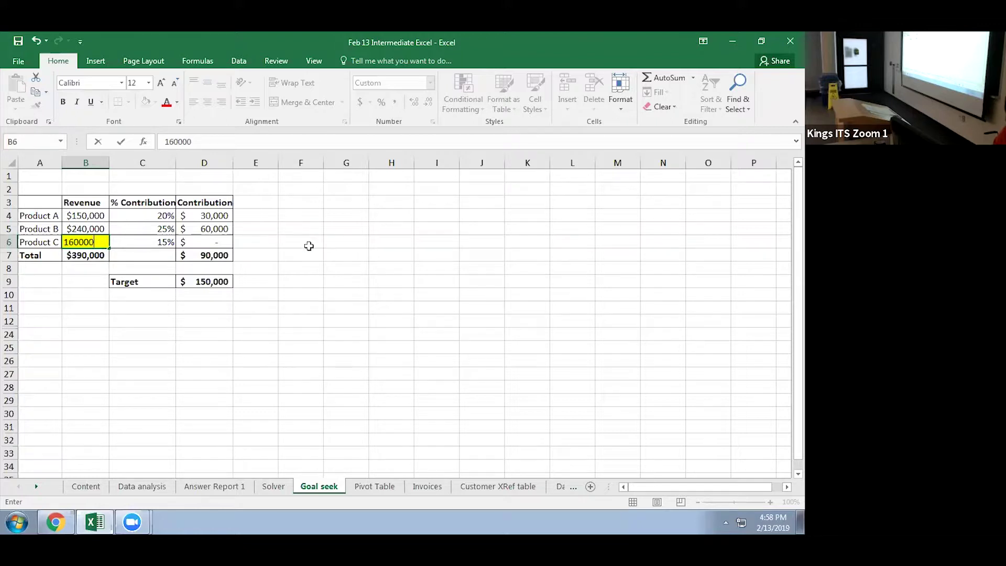
{"action": "left_click", "coordinate": [308, 244]}
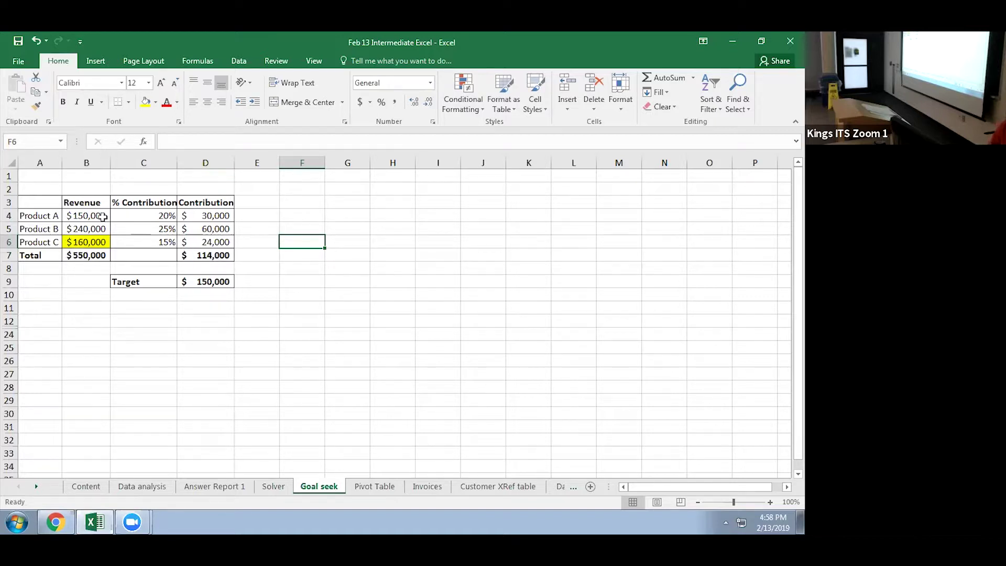
{"action": "left_click", "coordinate": [87, 246]}
{"action": "type", "text": "200000"}
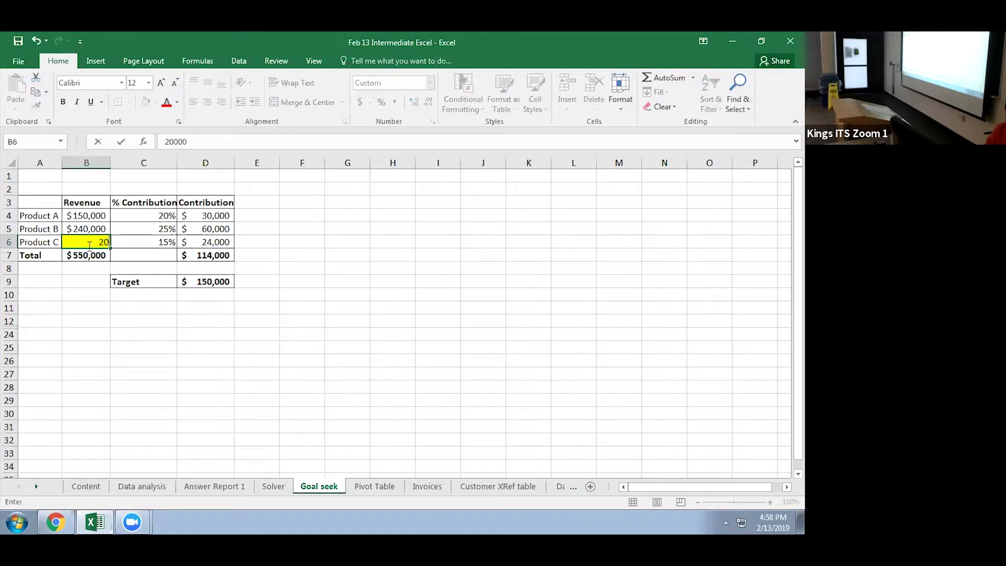
{"action": "left_click", "coordinate": [408, 292]}
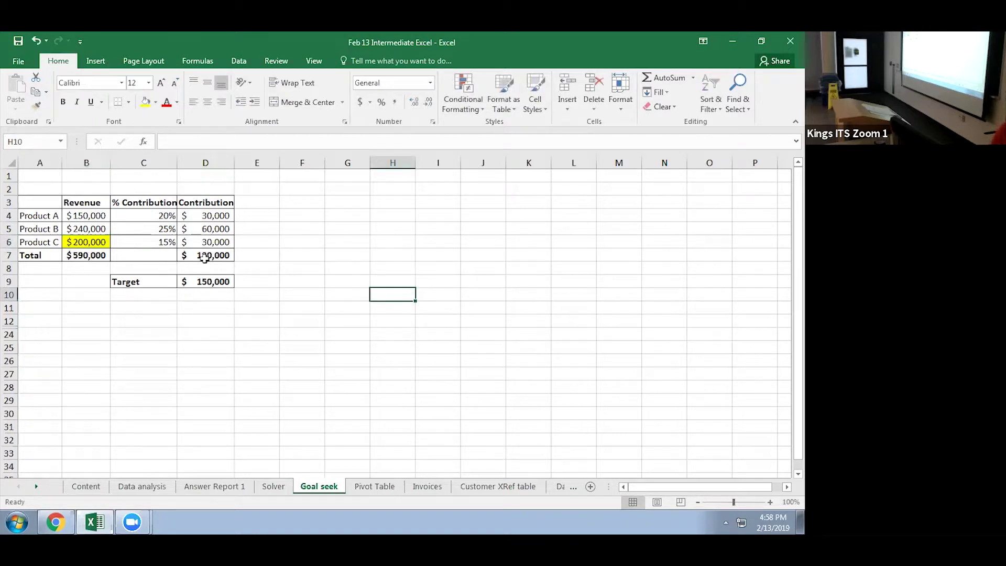
{"action": "left_click", "coordinate": [97, 245]}
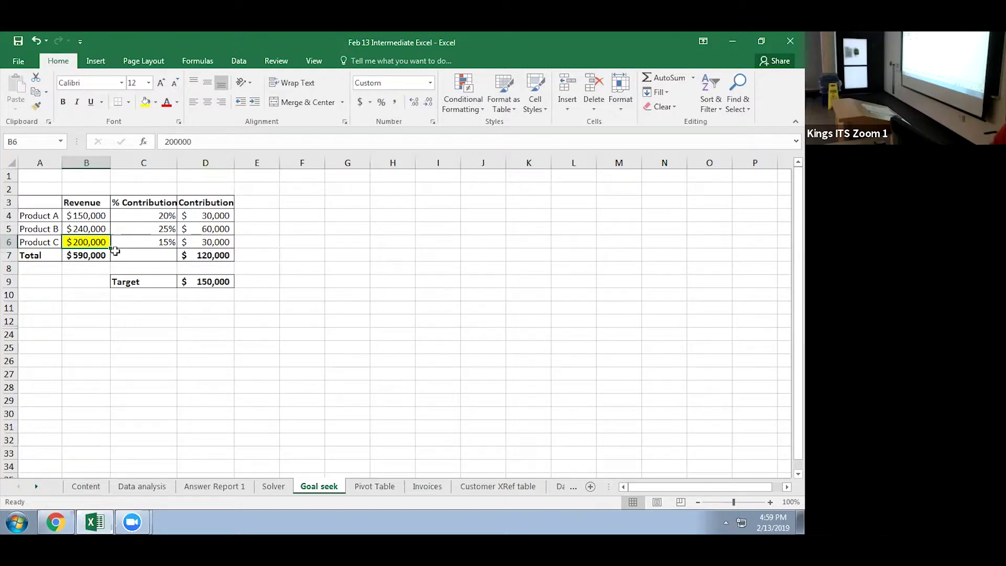
Start Goal Seek with the total contribution cell D7 as the set cell, keeping the dialog clear of the table
{"action": "left_click", "coordinate": [204, 258]}
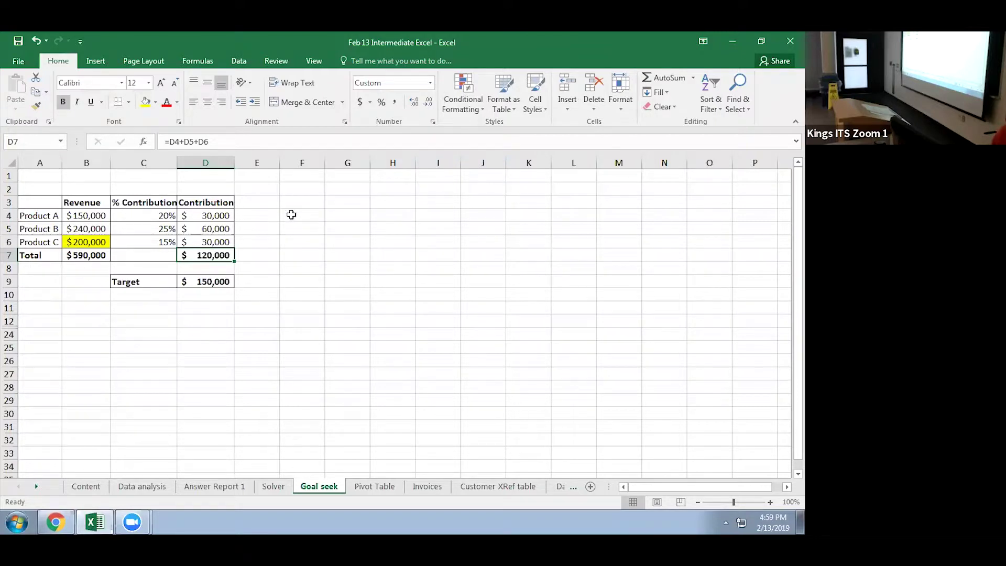
{"action": "left_click", "coordinate": [240, 62]}
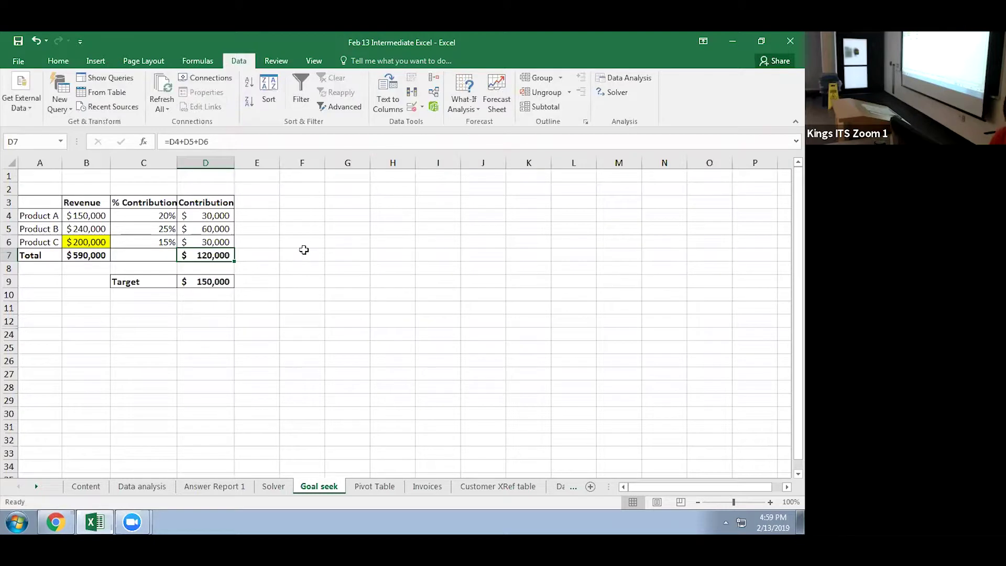
{"action": "left_click", "coordinate": [469, 112]}
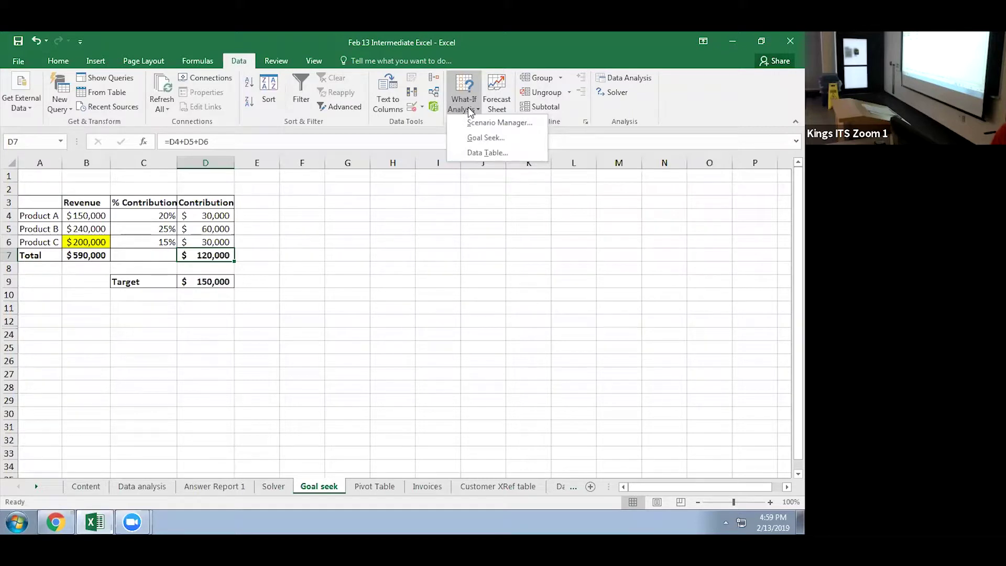
{"action": "left_click", "coordinate": [462, 138]}
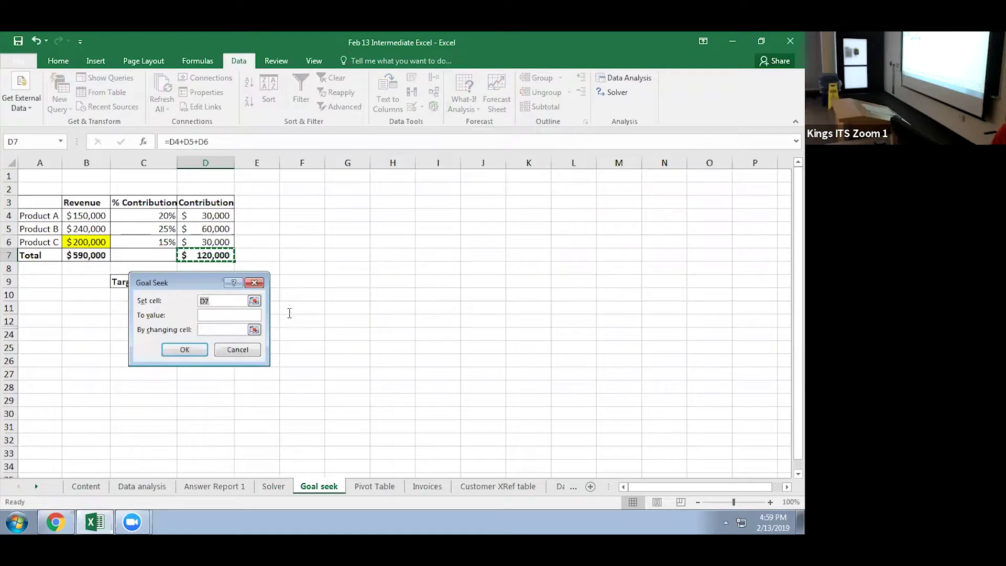
{"action": "left_click_drag", "start_coordinate": [189, 278], "coordinate": [415, 222]}
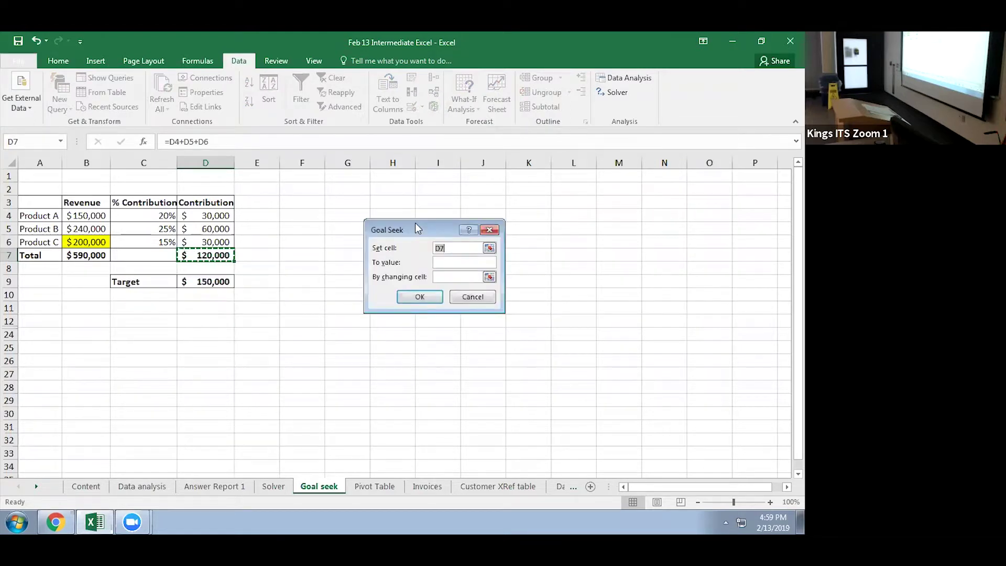
{"action": "left_click_drag", "start_coordinate": [415, 224], "coordinate": [353, 211]}
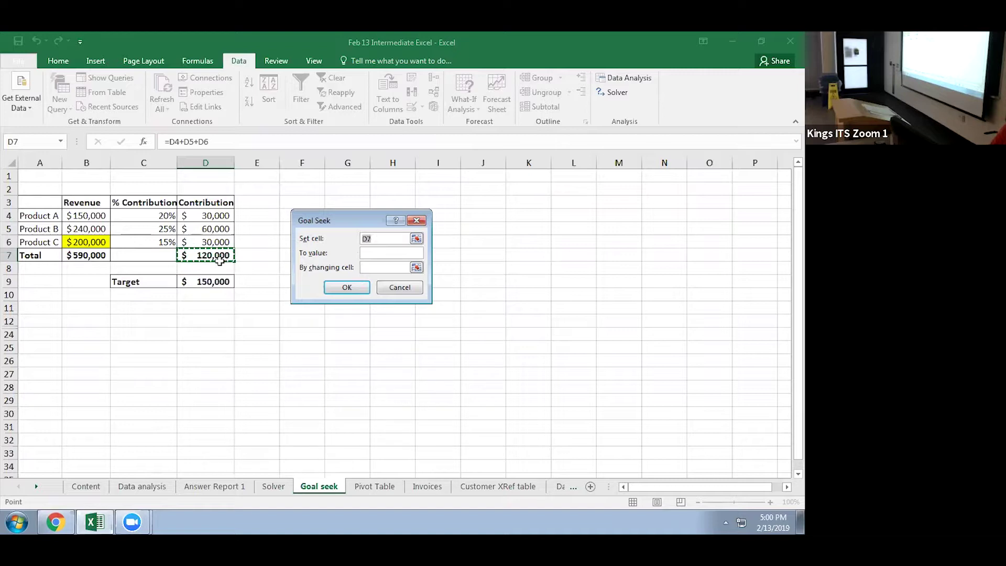
Seek a value of 150000 by changing the Product C revenue cell B6, and keep the Goal Seek solution
{"action": "left_click", "coordinate": [382, 252]}
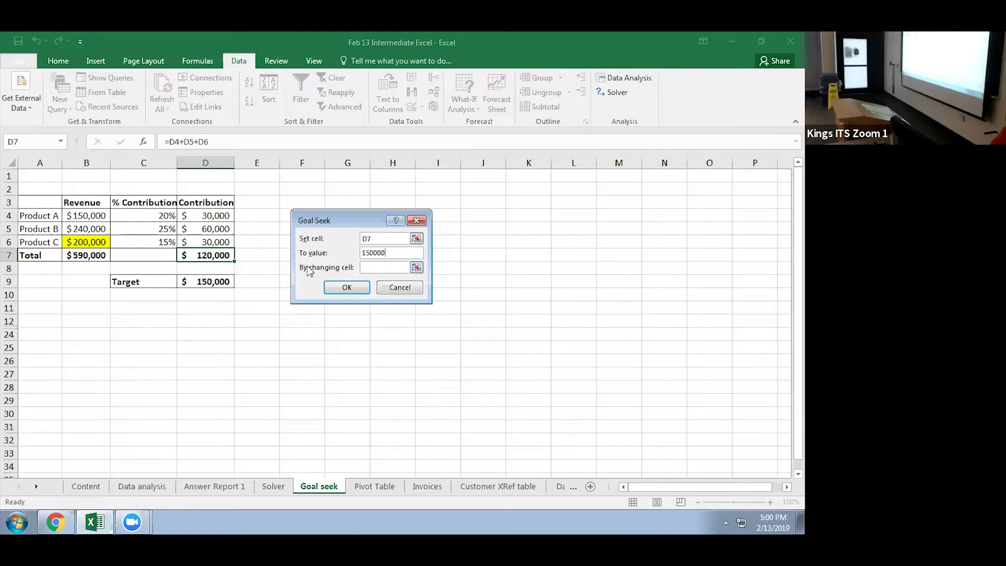
{"action": "left_click", "coordinate": [417, 268]}
{"action": "left_click", "coordinate": [76, 241]}
{"action": "left_click", "coordinate": [420, 234]}
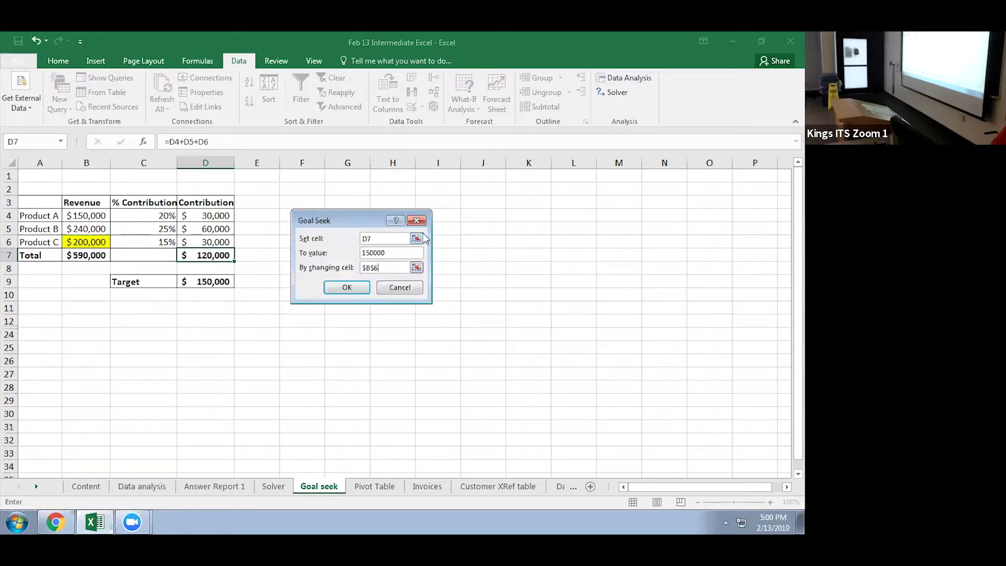
{"action": "left_click", "coordinate": [350, 288]}
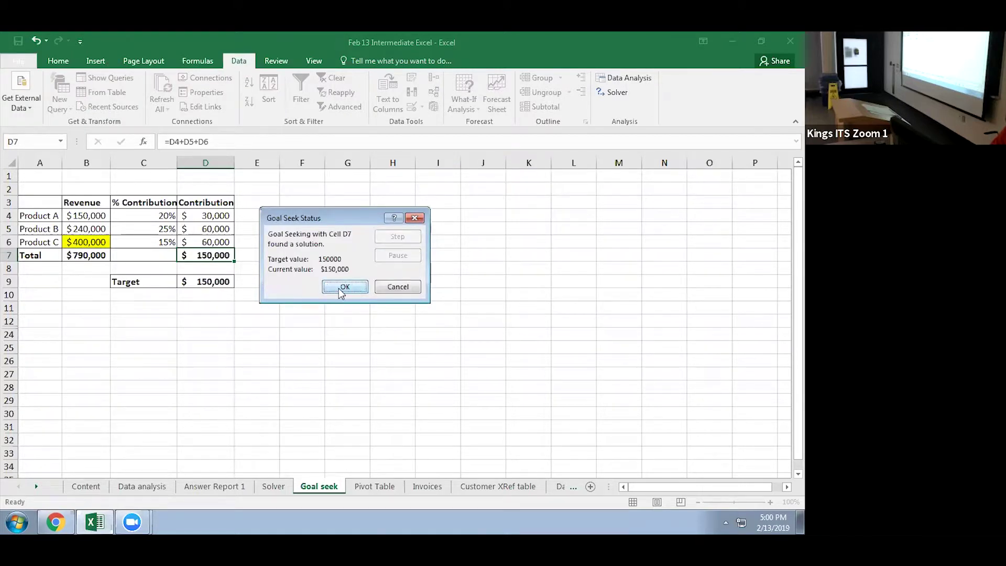
{"action": "left_click", "coordinate": [342, 287]}
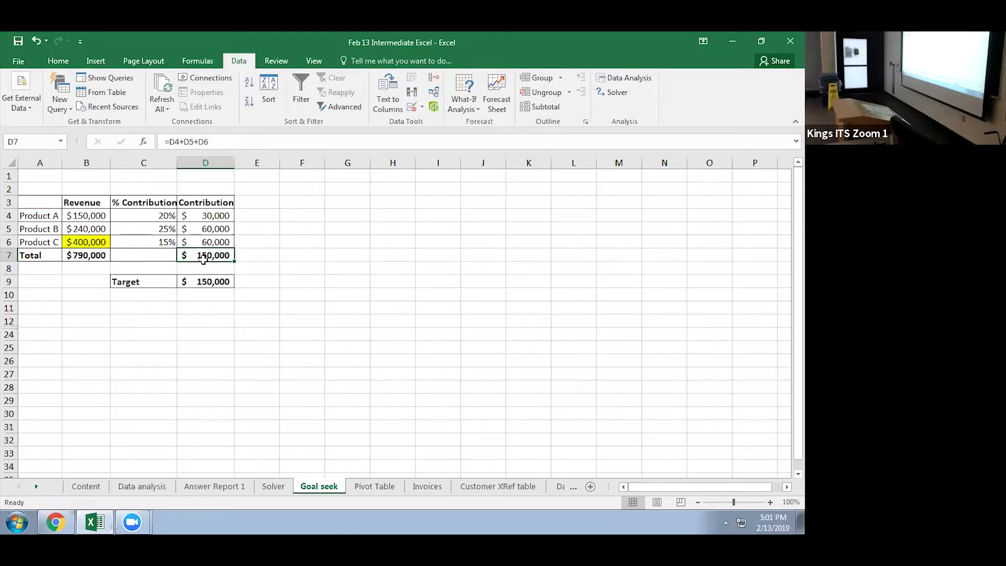
Check the solved Product C revenue cell and the total contribution cell against the target
{"action": "left_click", "coordinate": [91, 242]}
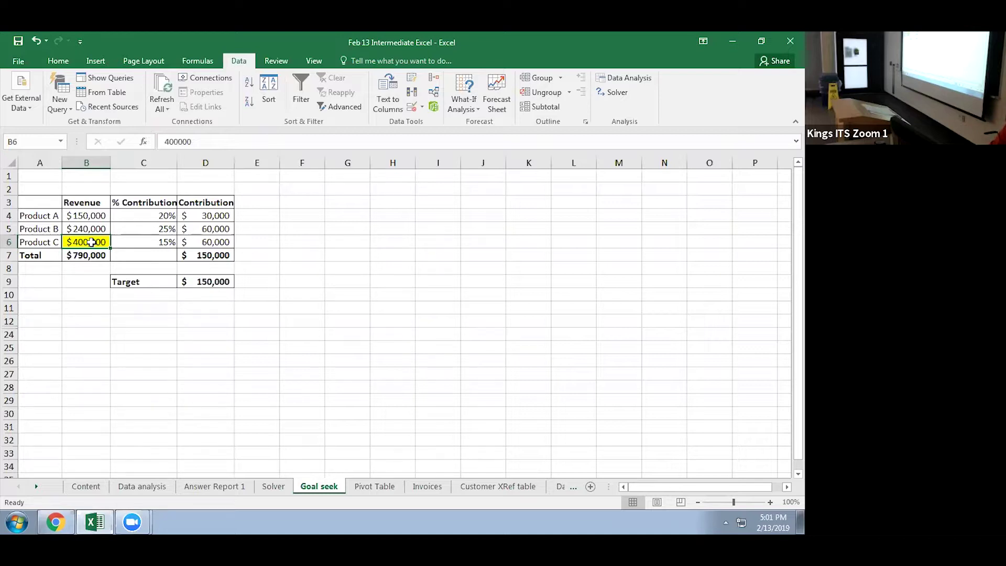
{"action": "left_click", "coordinate": [204, 256]}
{"action": "left_click", "coordinate": [314, 273]}
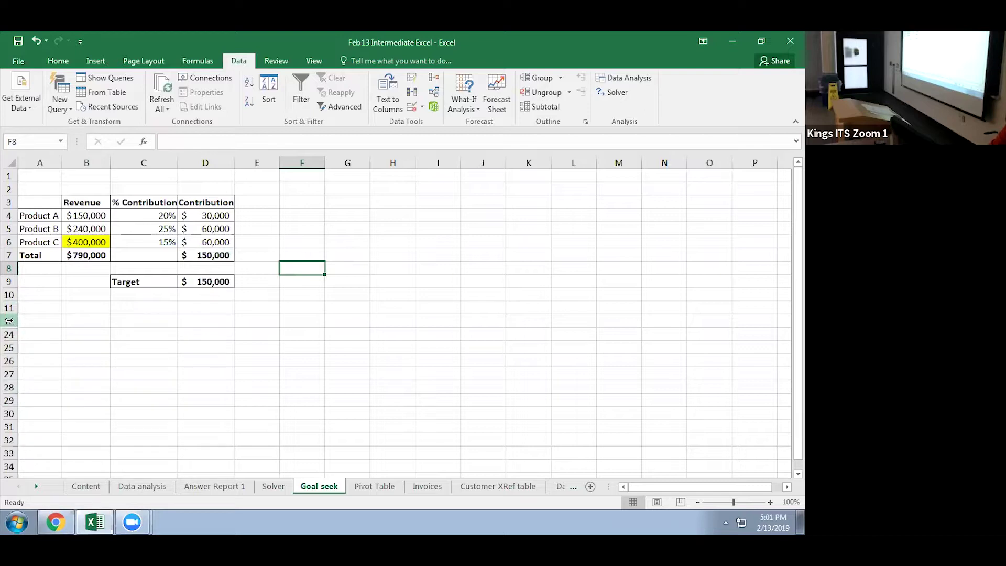
Unhide the hidden rows between rows 12 and 24 on the Goal seek sheet
{"action": "left_click_drag", "start_coordinate": [9, 320], "coordinate": [10, 334]}
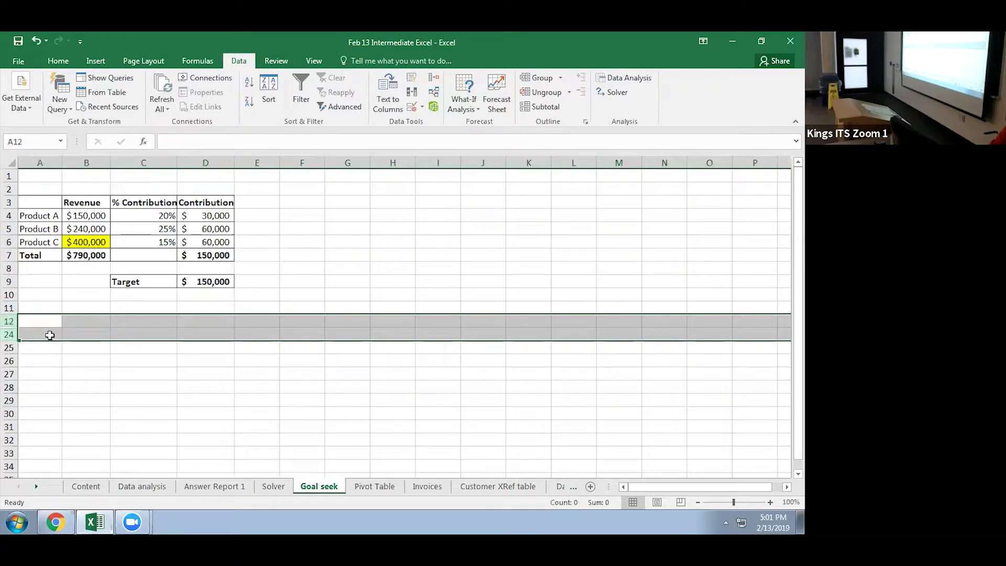
{"action": "right_click", "coordinate": [77, 326]}
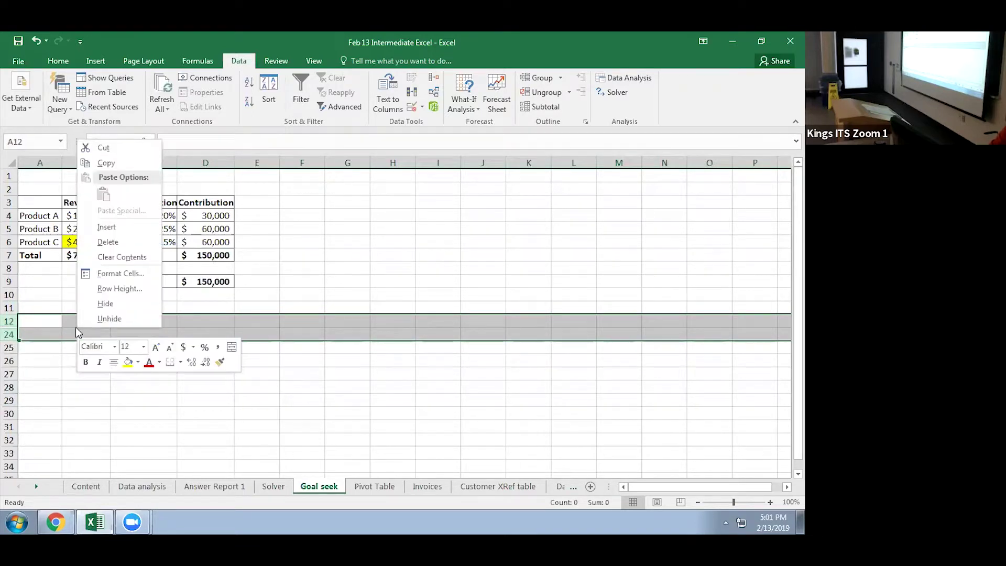
{"action": "left_click", "coordinate": [107, 314]}
{"action": "left_click", "coordinate": [478, 344]}
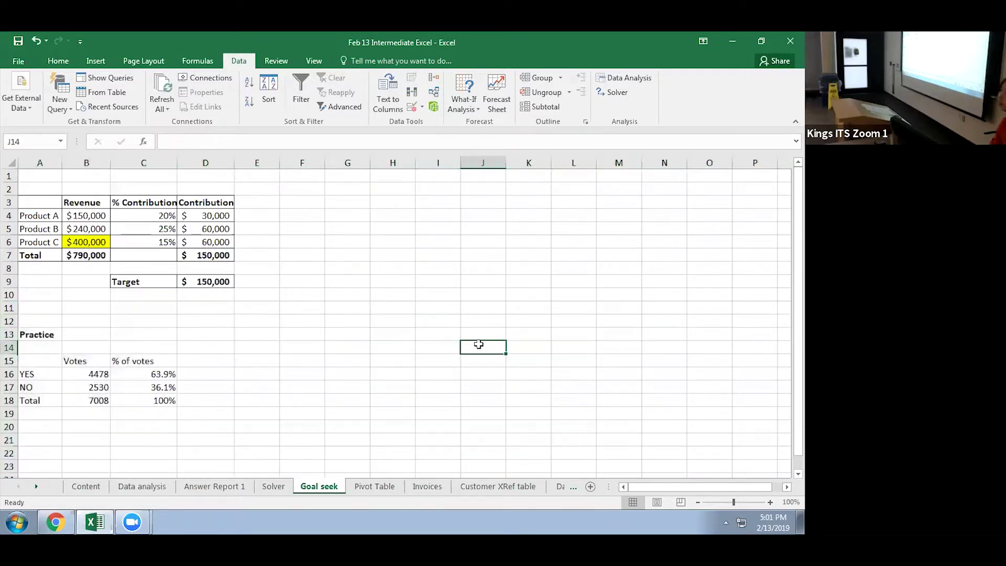
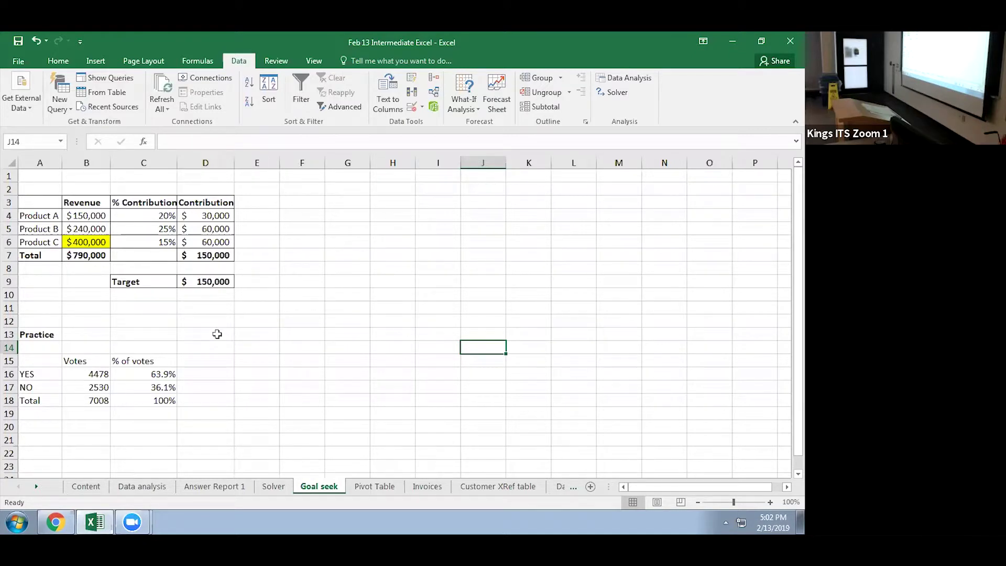
Review the YES and NO rows of the practice votes table
{"action": "left_click", "coordinate": [27, 375]}
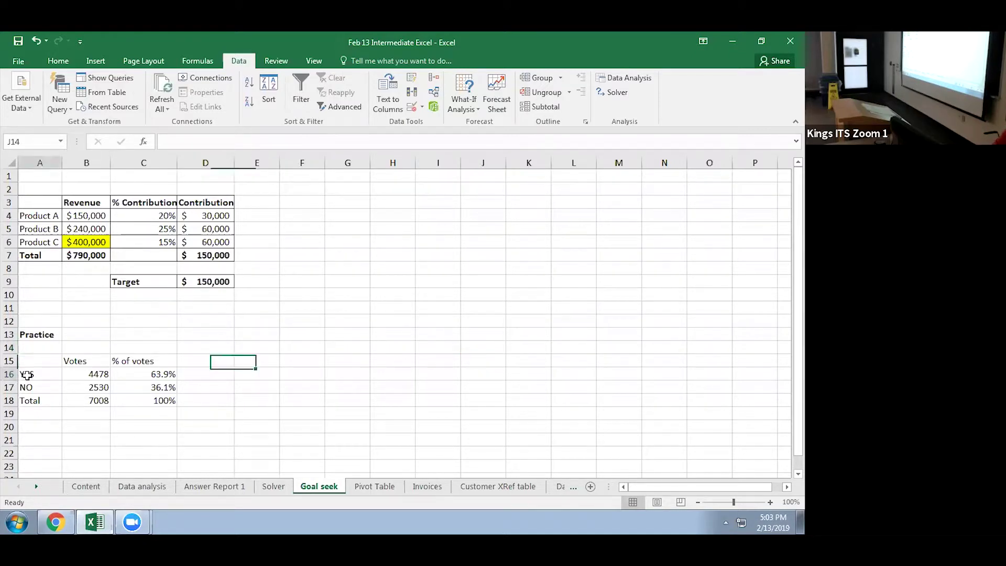
{"action": "left_click", "coordinate": [42, 386]}
{"action": "left_click", "coordinate": [288, 372]}
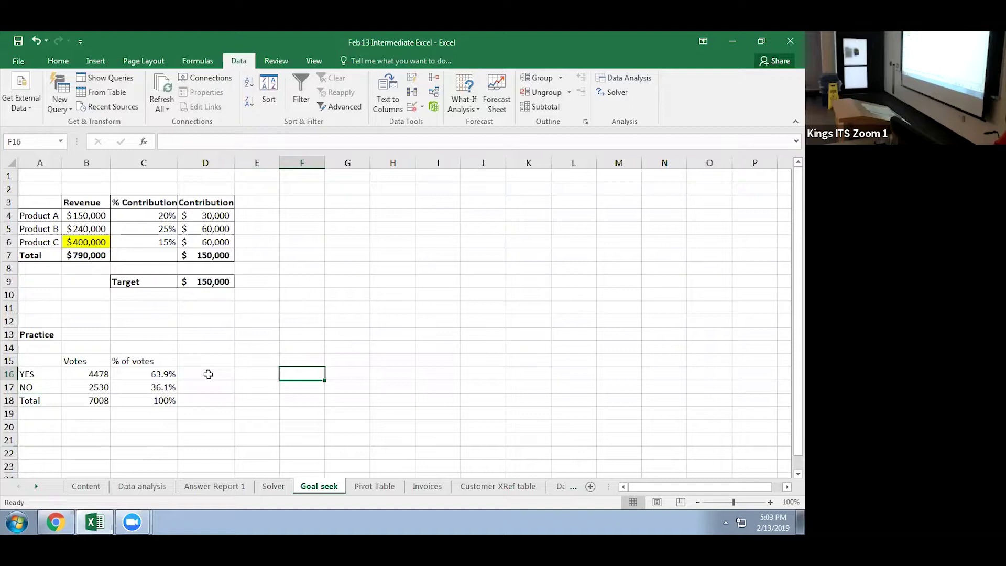
{"action": "left_click", "coordinate": [237, 383]}
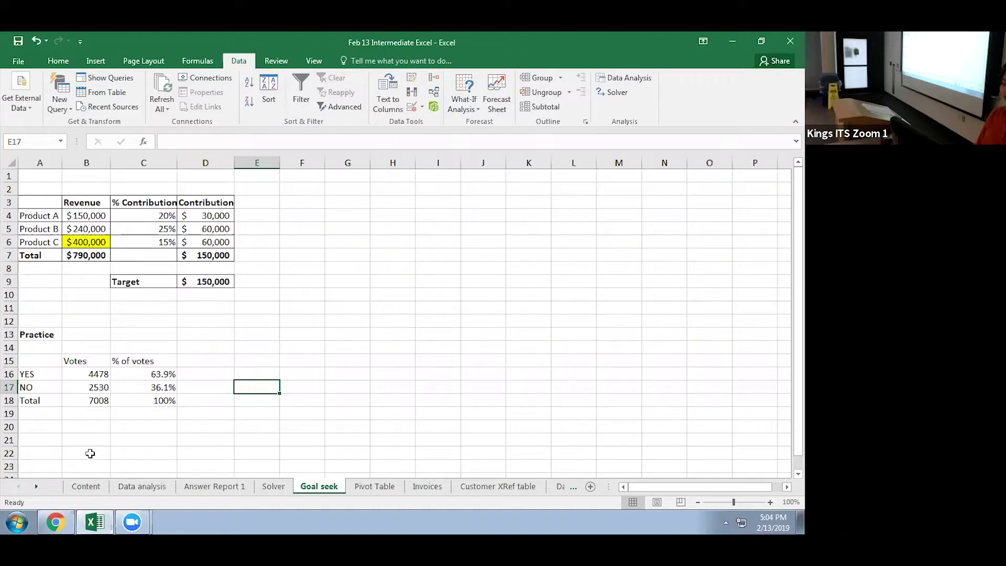
{"action": "left_click", "coordinate": [37, 486]}
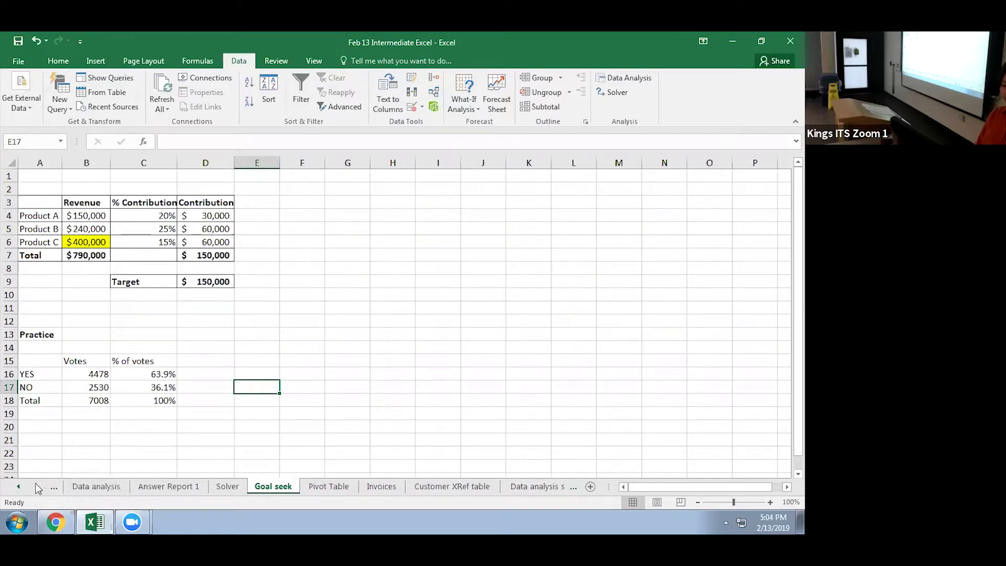
Try Goal Seek to bring the YES vote percentage in C16 to 66.7% by changing the YES votes cell B16
{"action": "left_click", "coordinate": [143, 376]}
{"action": "left_click", "coordinate": [463, 102]}
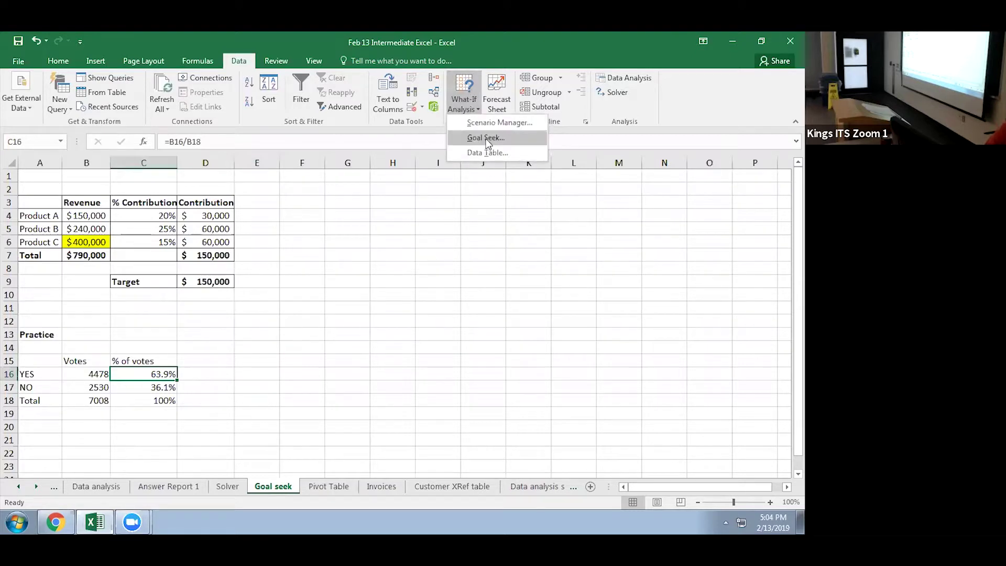
{"action": "left_click", "coordinate": [486, 138]}
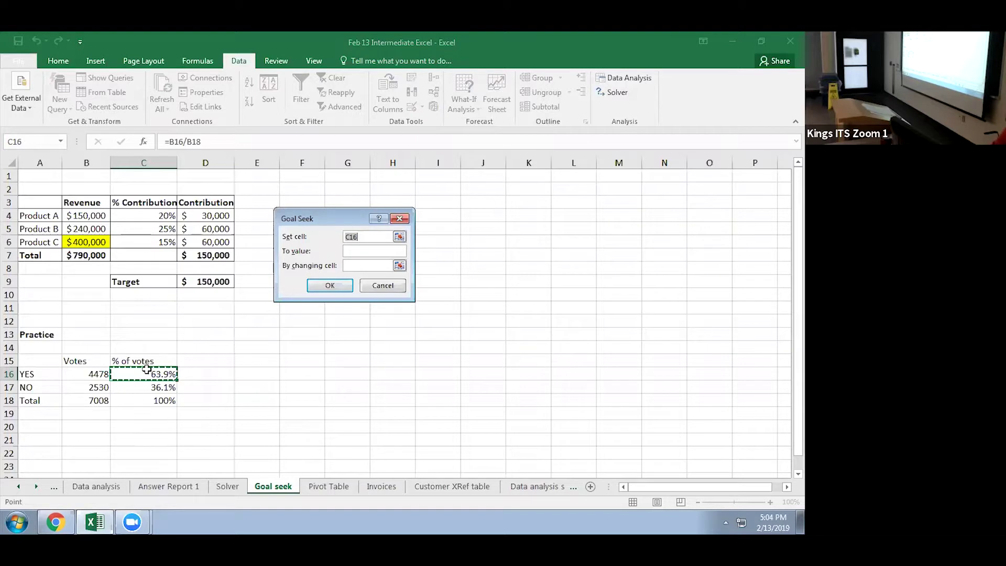
{"action": "left_click", "coordinate": [381, 251]}
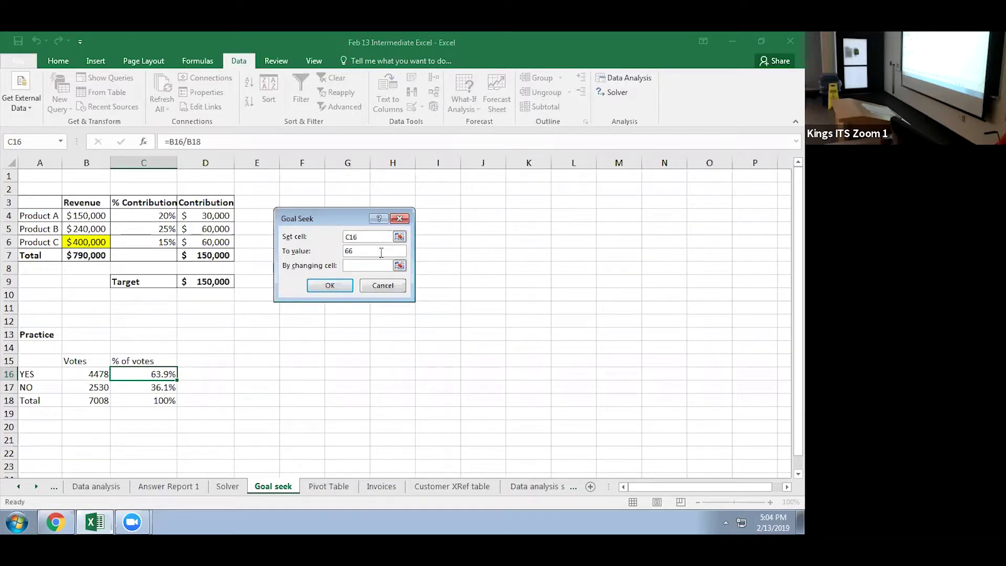
{"action": "type", "text": "66.7%"}
{"action": "left_click", "coordinate": [399, 266]}
{"action": "left_click", "coordinate": [84, 373]}
{"action": "left_click", "coordinate": [403, 232]}
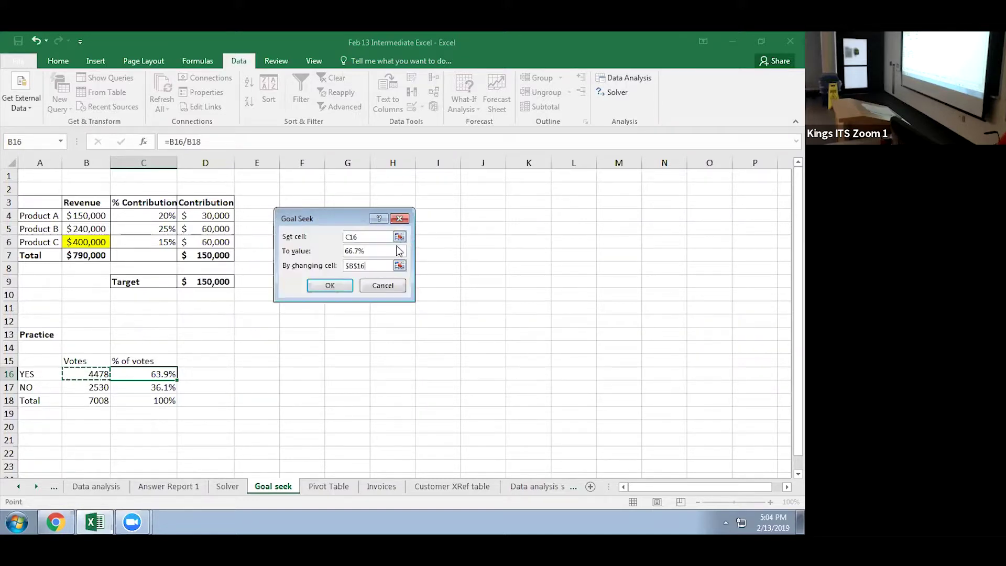
{"action": "left_click", "coordinate": [329, 289]}
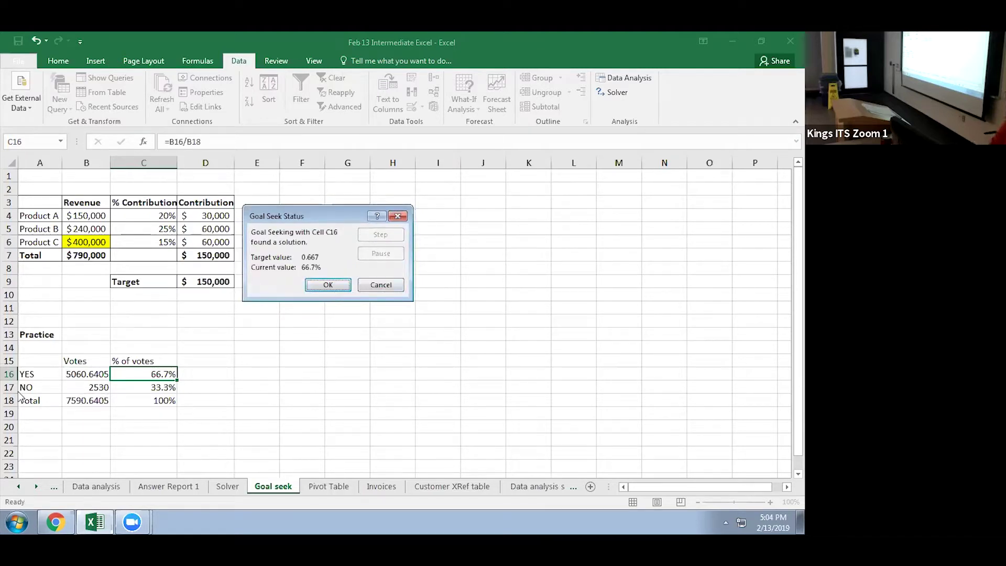
{"action": "left_click", "coordinate": [380, 284]}
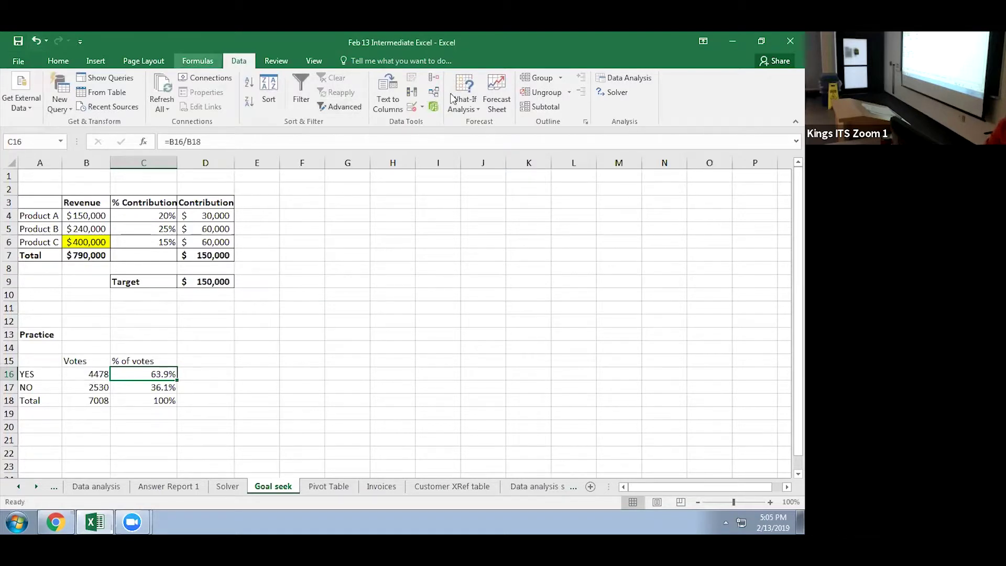
Run Goal Seek on C16 with a target of 66.7% by changing B16, and keep the solution
{"action": "left_click", "coordinate": [464, 109]}
{"action": "left_click", "coordinate": [477, 135]}
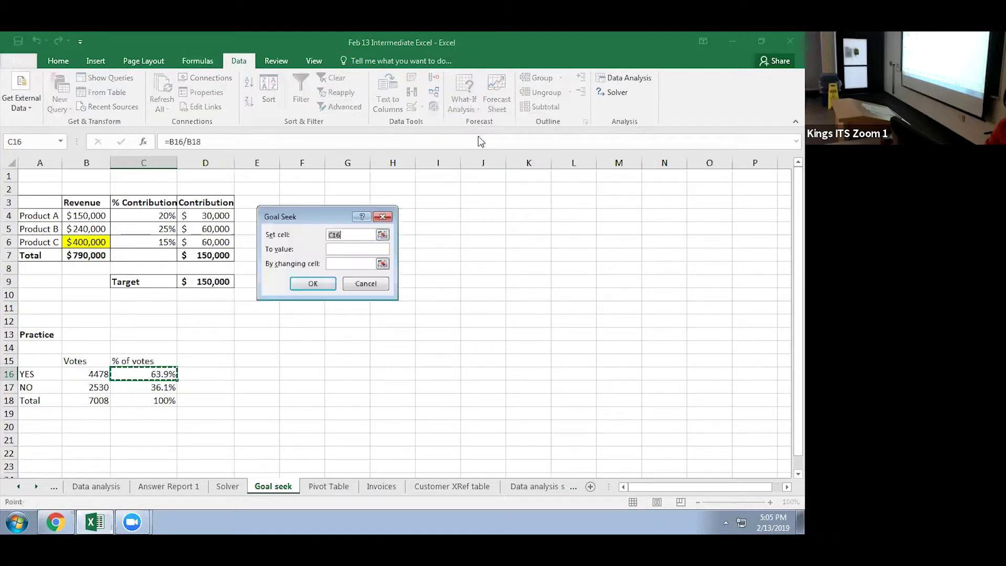
{"action": "type", "text": "6"}
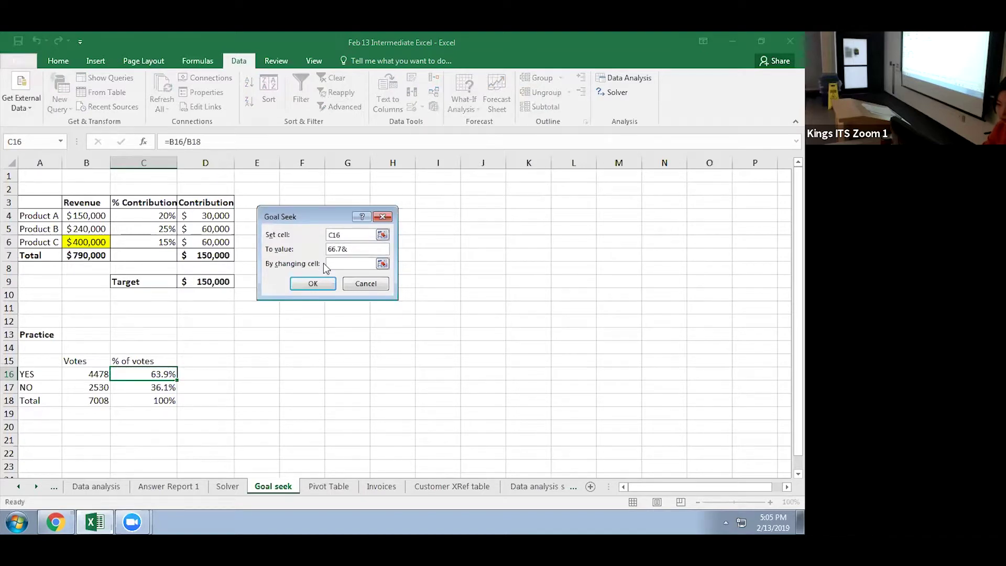
{"action": "type", "text": "6.7%"}
{"action": "left_click", "coordinate": [382, 264]}
{"action": "left_click", "coordinate": [83, 373]}
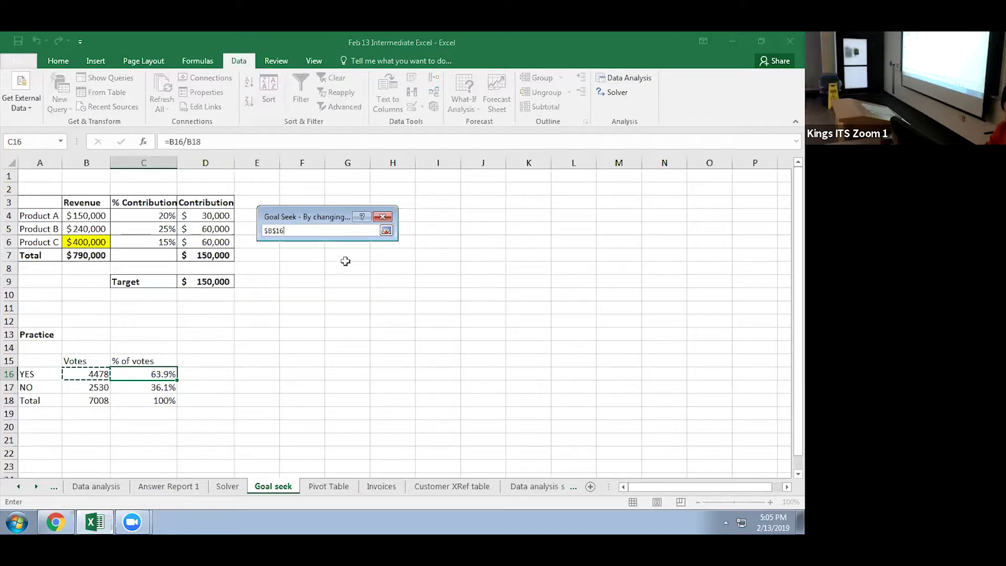
{"action": "left_click", "coordinate": [384, 229]}
{"action": "left_click", "coordinate": [315, 283]}
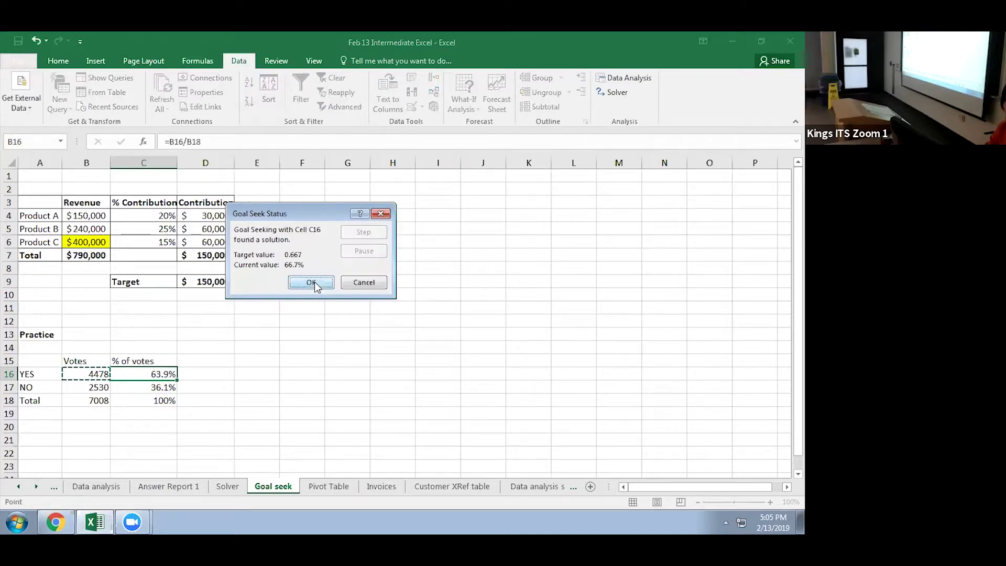
{"action": "left_click", "coordinate": [315, 282]}
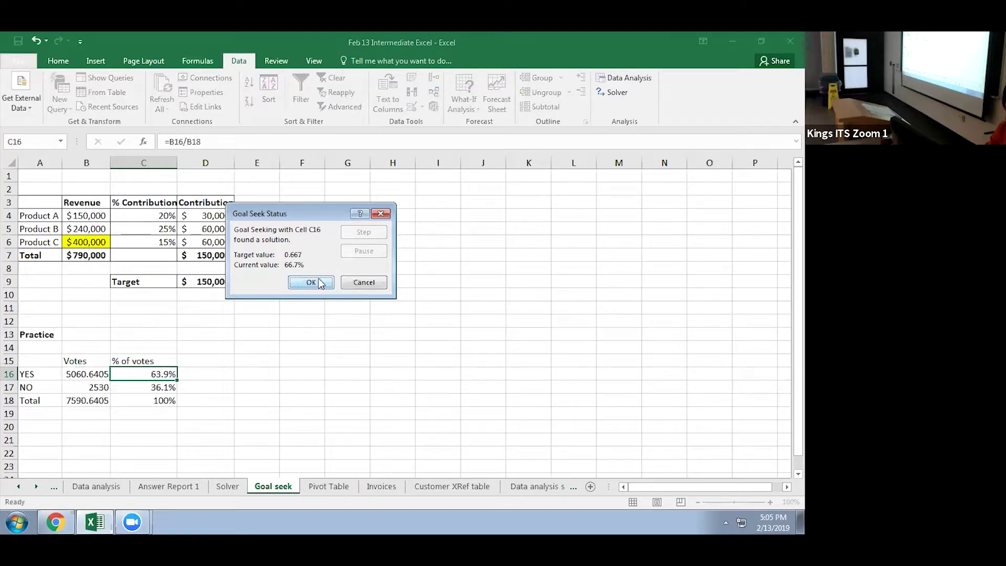
Format the vote counts in B16:B18 to show no decimal places
{"action": "left_click", "coordinate": [75, 373]}
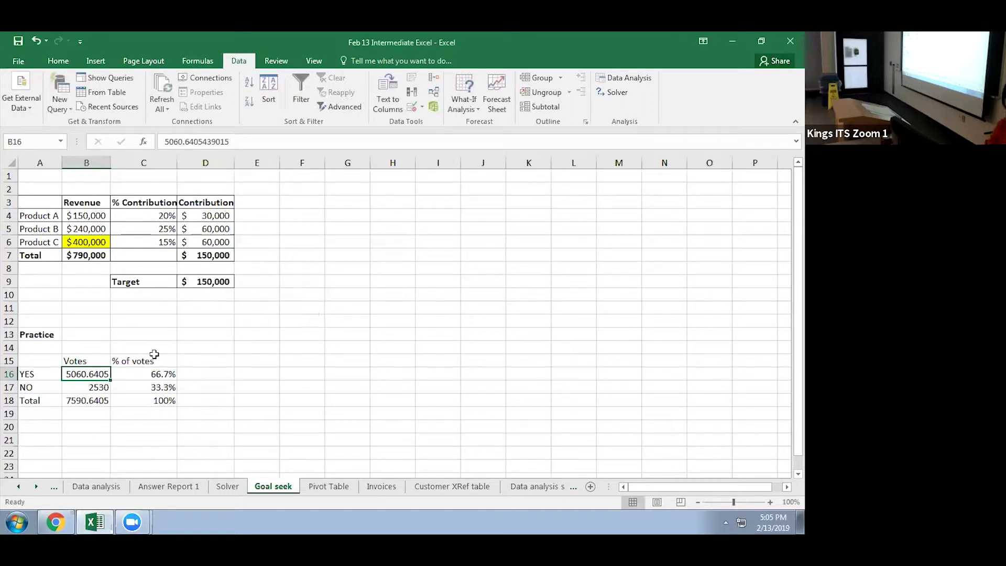
{"action": "left_click", "coordinate": [58, 63]}
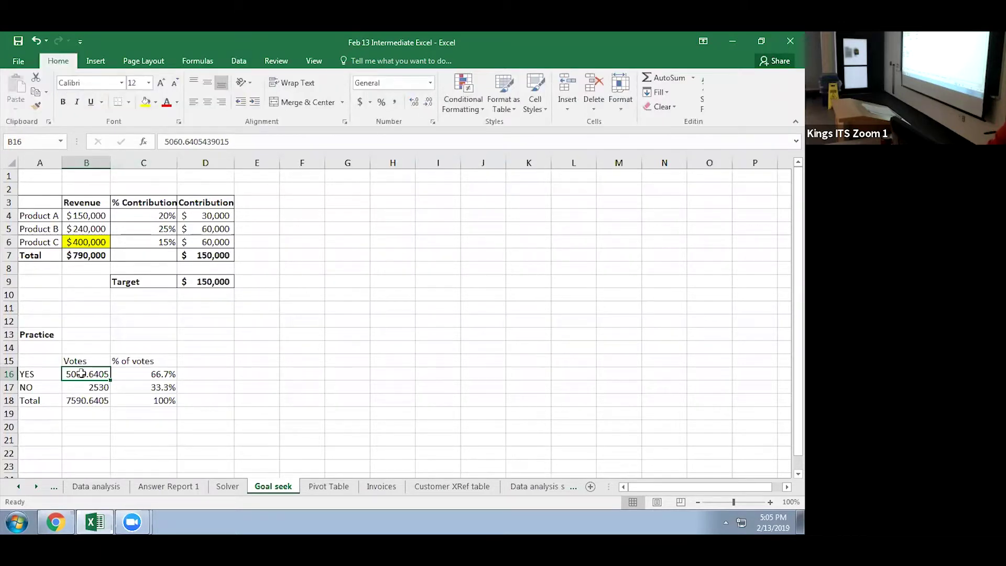
{"action": "left_click_drag", "start_coordinate": [81, 373], "coordinate": [84, 401]}
{"action": "left_click", "coordinate": [428, 103]}
{"action": "left_click", "coordinate": [427, 103]}
{"action": "left_click", "coordinate": [428, 102]}
{"action": "left_click", "coordinate": [428, 103]}
{"action": "left_click", "coordinate": [482, 255]}
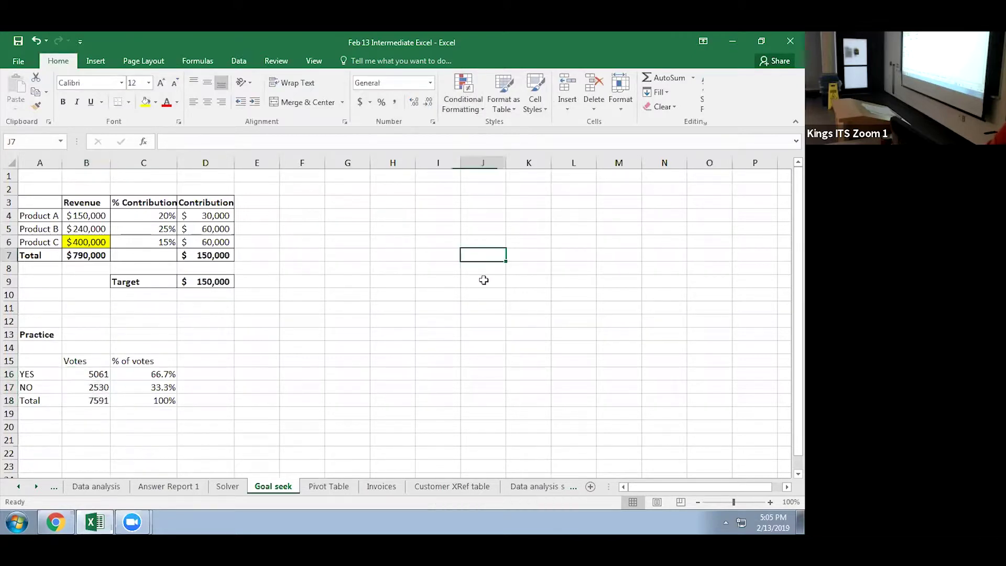
{"action": "left_click", "coordinate": [433, 328]}
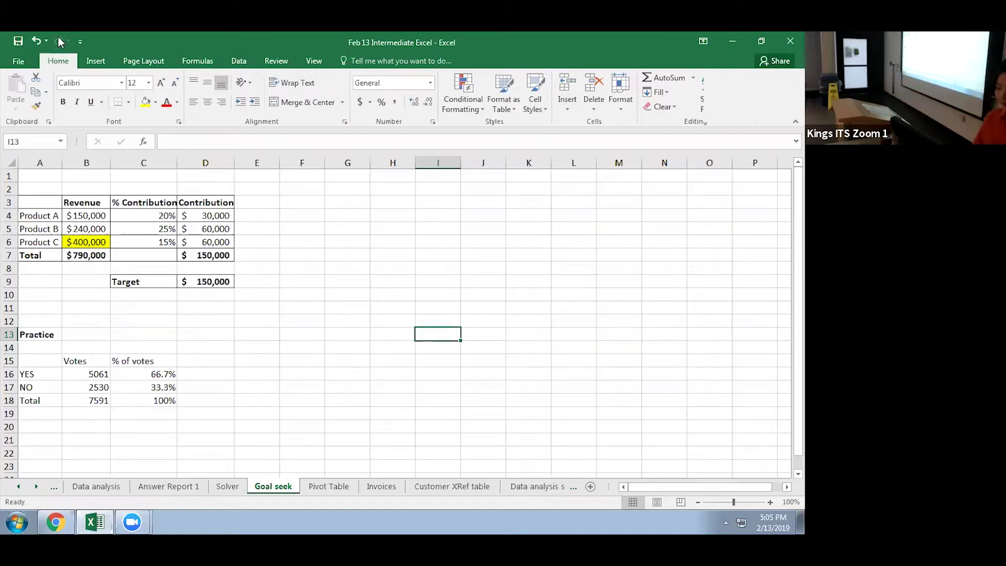
Look over the Pivot Table task sheet and its Invoices and Customer XRef table data sheets, returning to the task list
{"action": "left_click", "coordinate": [320, 486]}
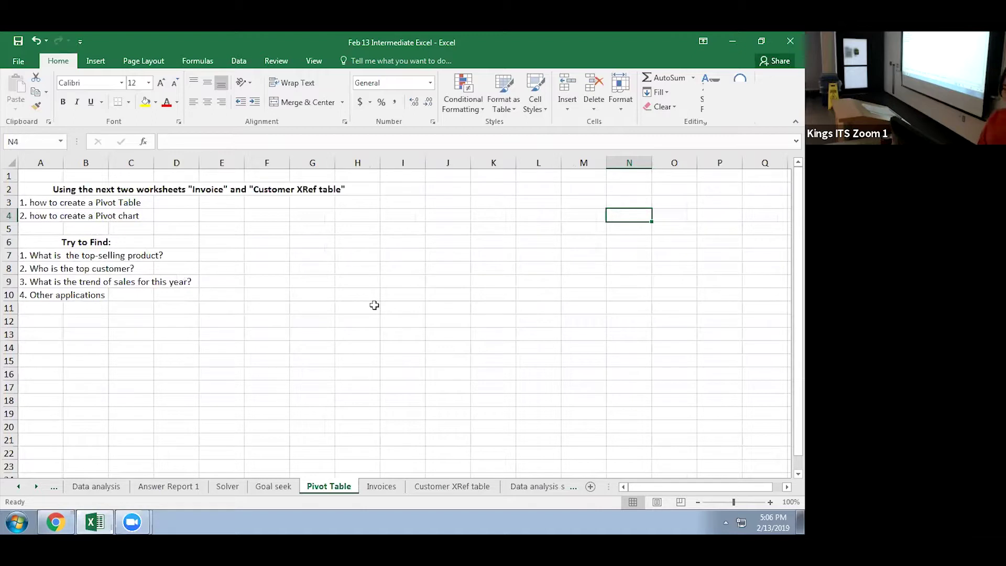
{"action": "left_click", "coordinate": [381, 486]}
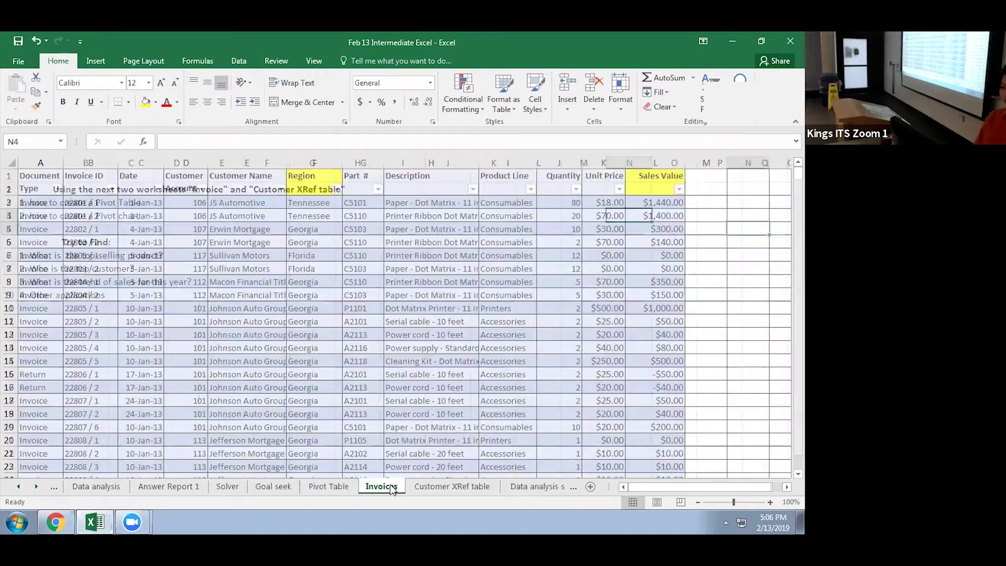
{"action": "left_click", "coordinate": [433, 487]}
{"action": "left_click", "coordinate": [340, 486]}
{"action": "left_click", "coordinate": [237, 260]}
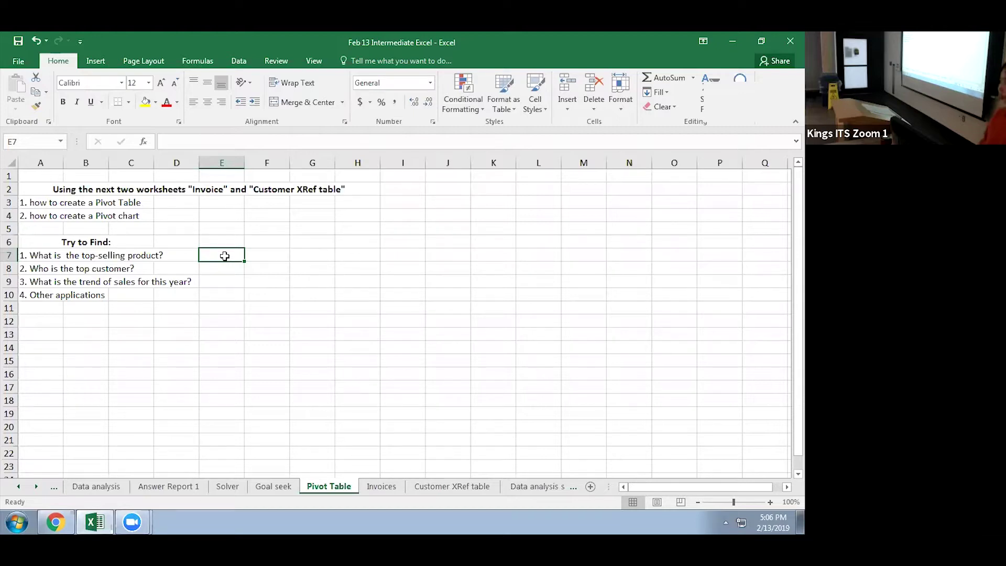
Examine the Sales Value formula on the Invoices sheet, comparing an invoice row with a return row
{"action": "left_click", "coordinate": [377, 487]}
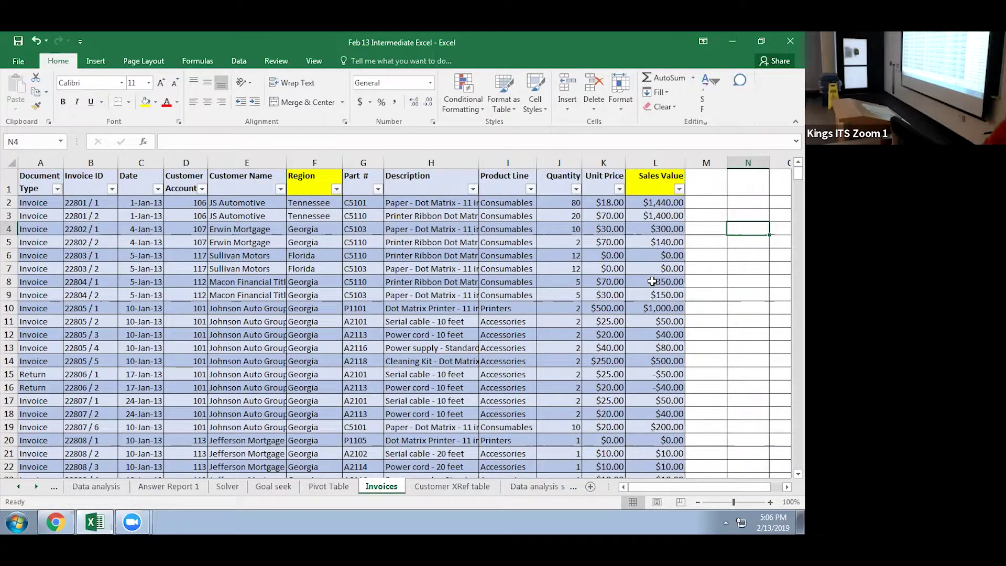
{"action": "left_click", "coordinate": [650, 187]}
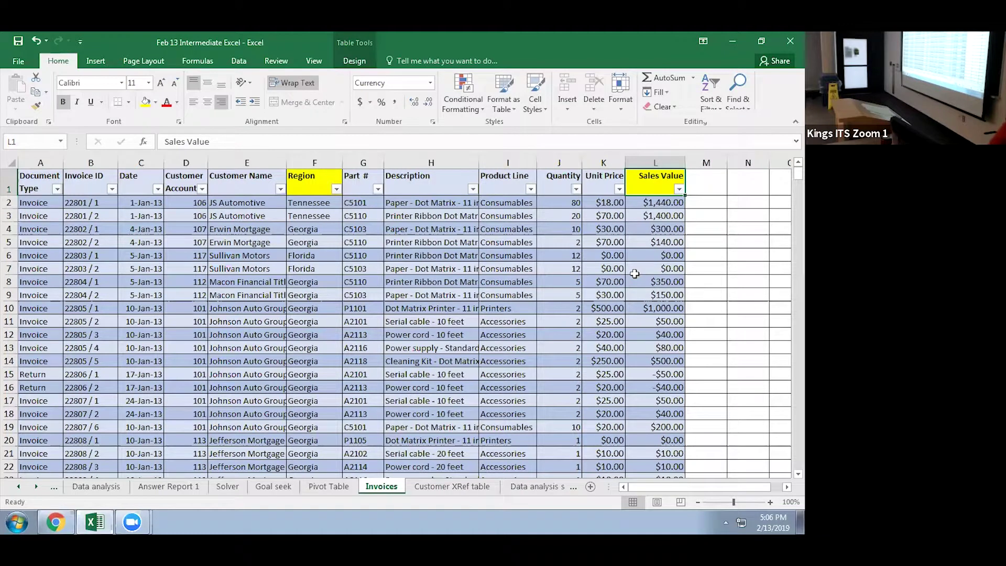
{"action": "key", "text": "Down"}
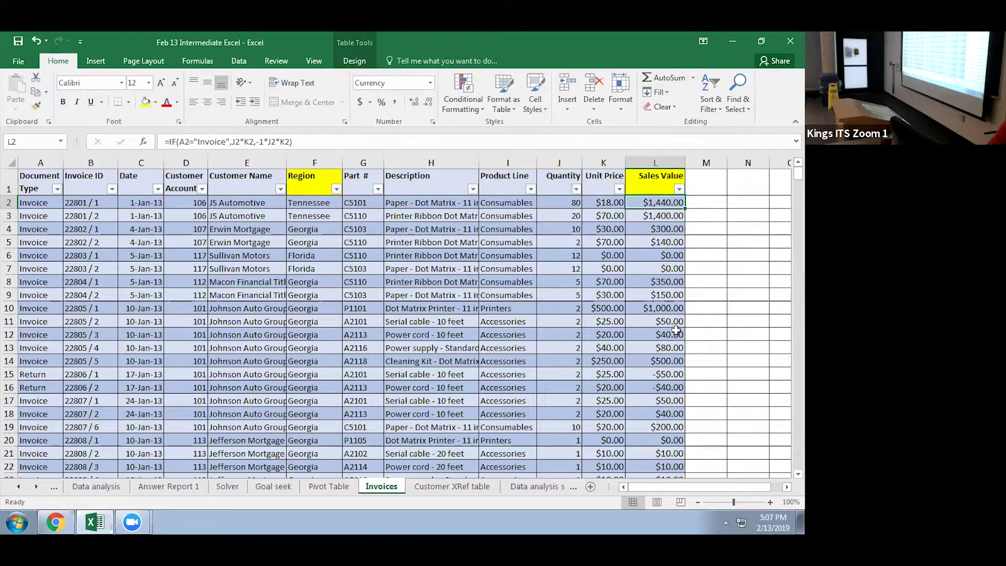
{"action": "left_click", "coordinate": [663, 376]}
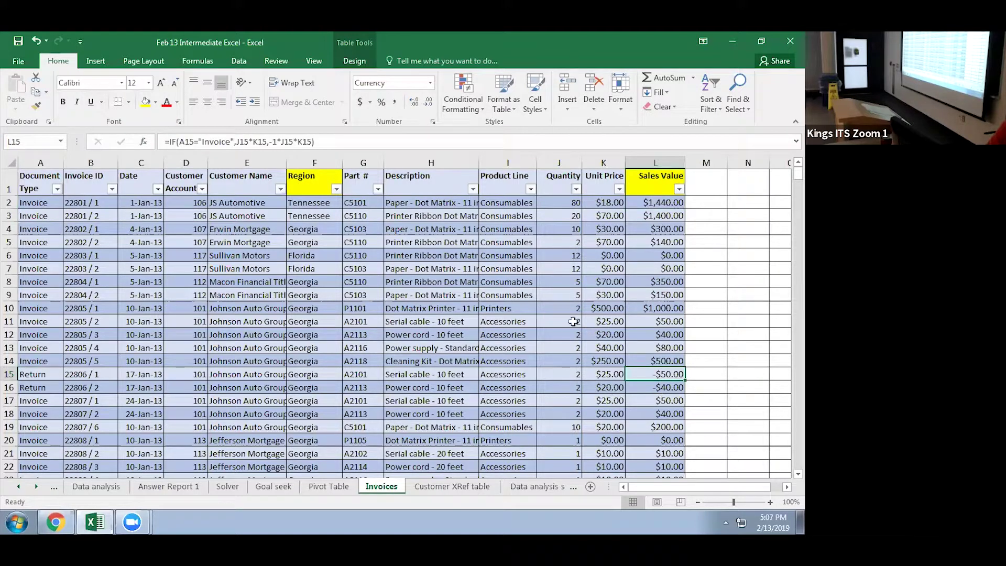
{"action": "left_click", "coordinate": [21, 374]}
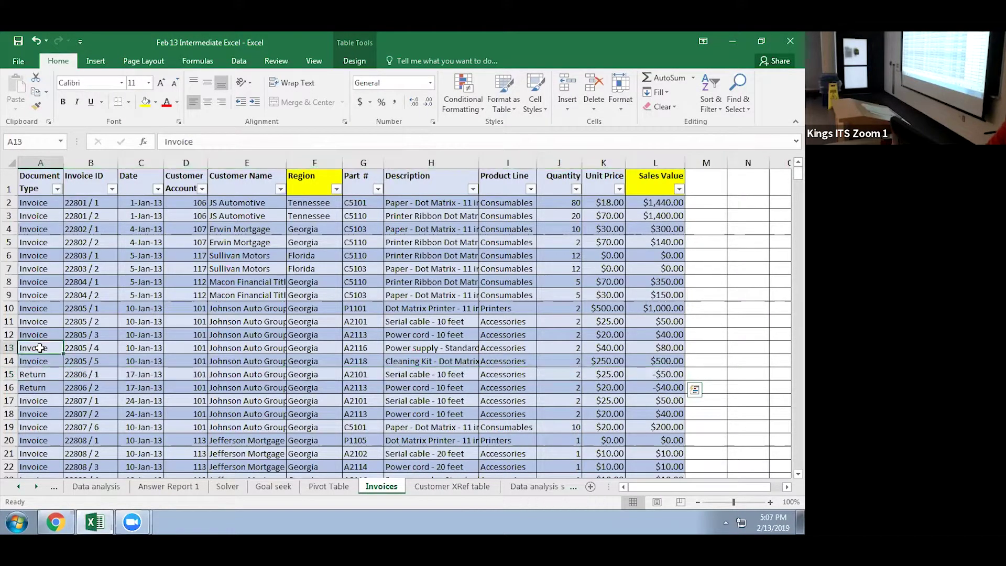
{"action": "left_click", "coordinate": [653, 202]}
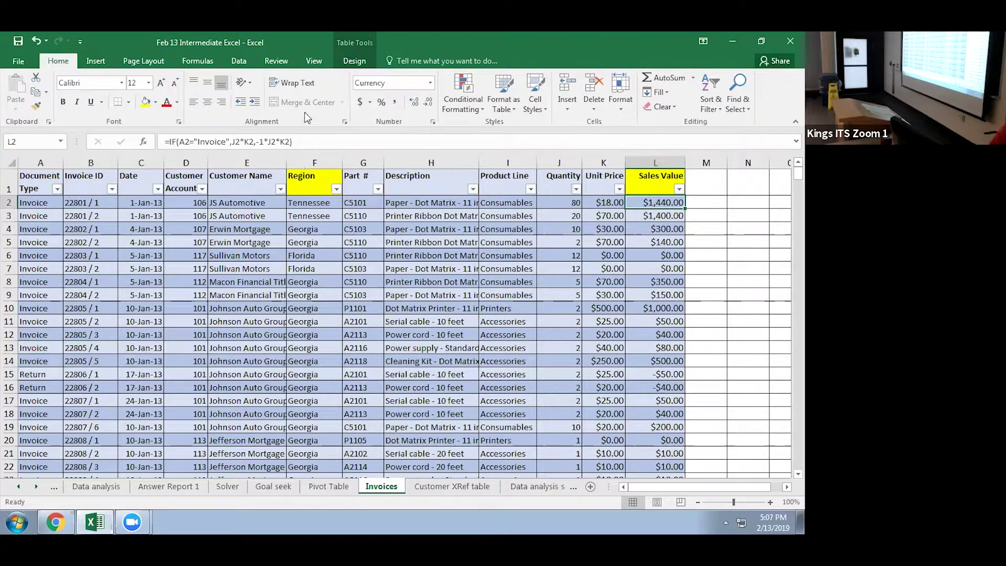
Inspect the Region lookup formula in F2 and its source State column on the Customer XRef table sheet
{"action": "left_click", "coordinate": [308, 204]}
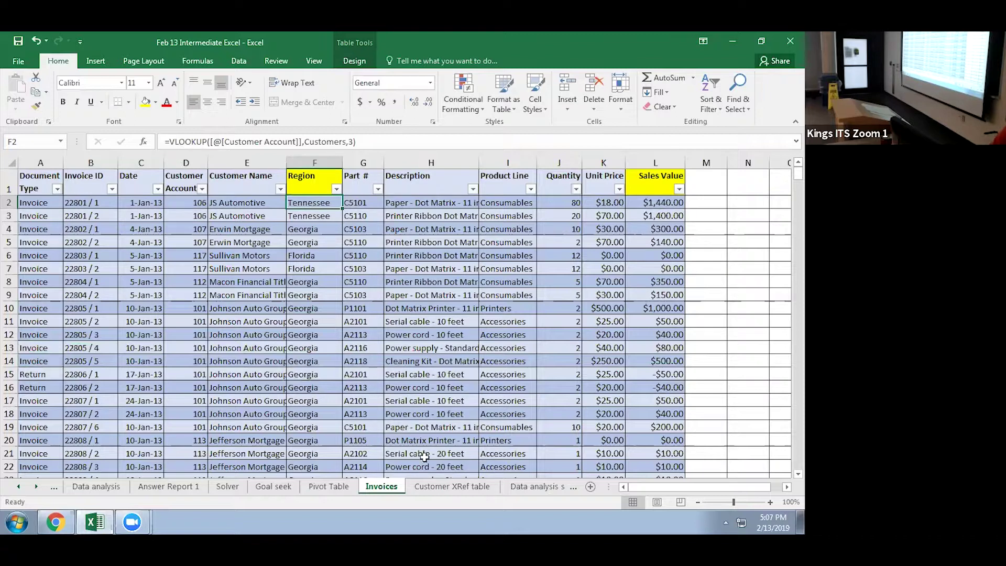
{"action": "left_click", "coordinate": [442, 489]}
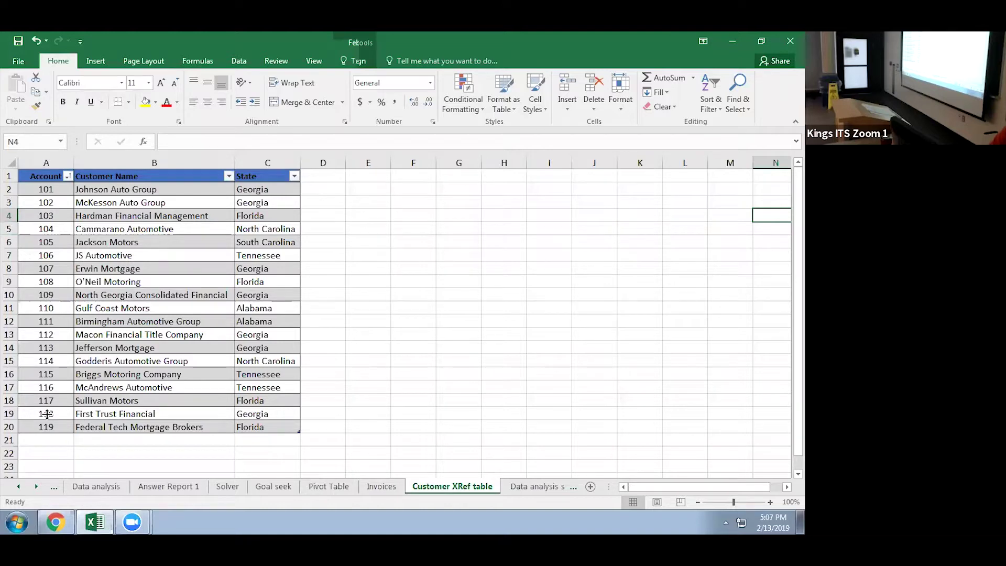
{"action": "left_click", "coordinate": [273, 193]}
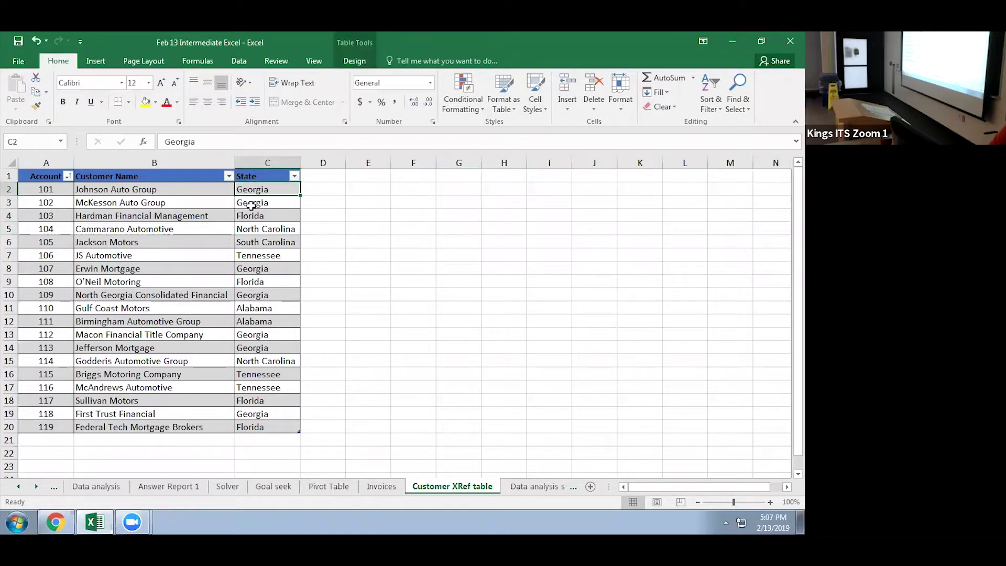
Compare the Region column on the Invoices sheet with the Customer XRef table, checking the lookup formula in F6
{"action": "left_click", "coordinate": [381, 486]}
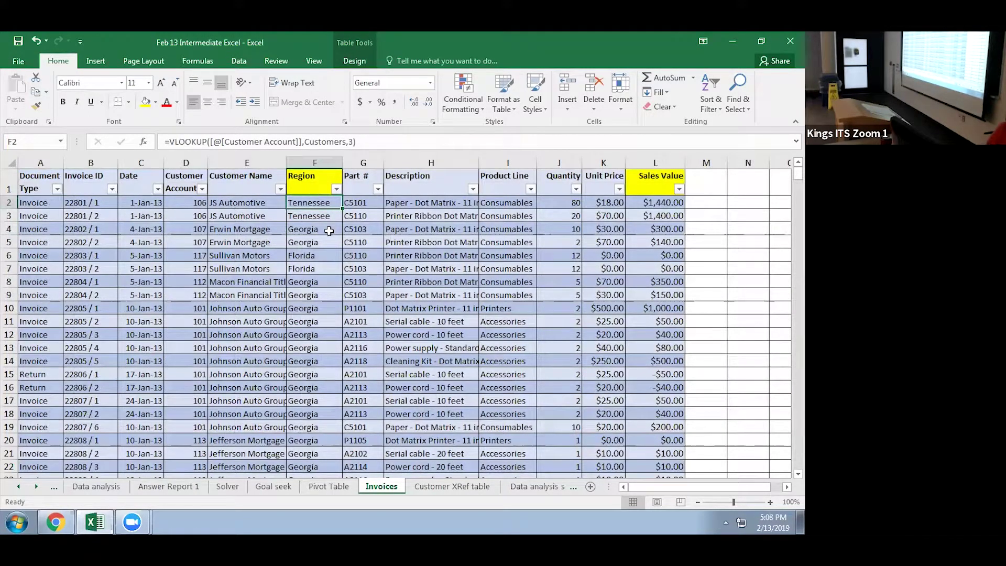
{"action": "left_click", "coordinate": [459, 486]}
{"action": "left_click", "coordinate": [376, 485]}
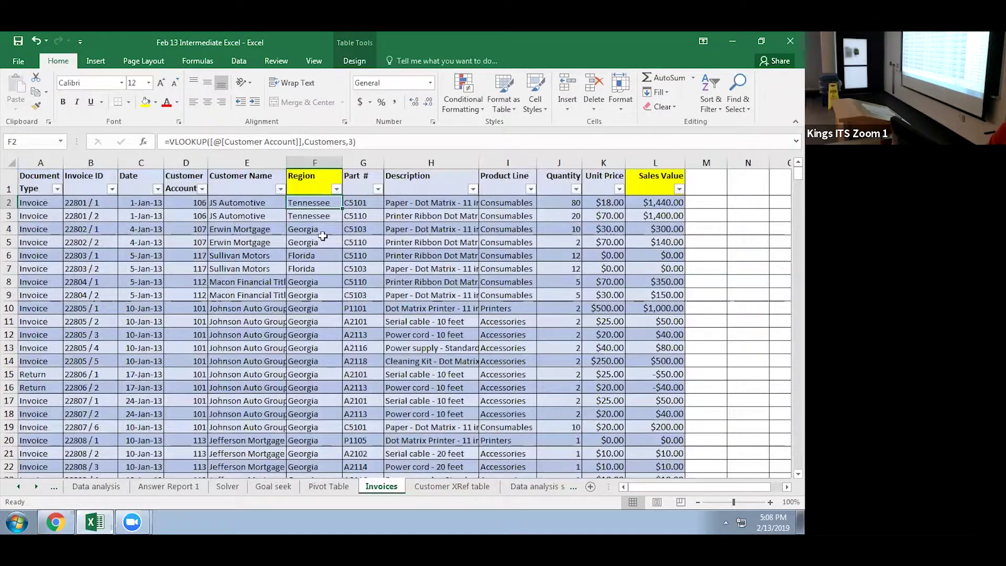
{"action": "left_click", "coordinate": [317, 258]}
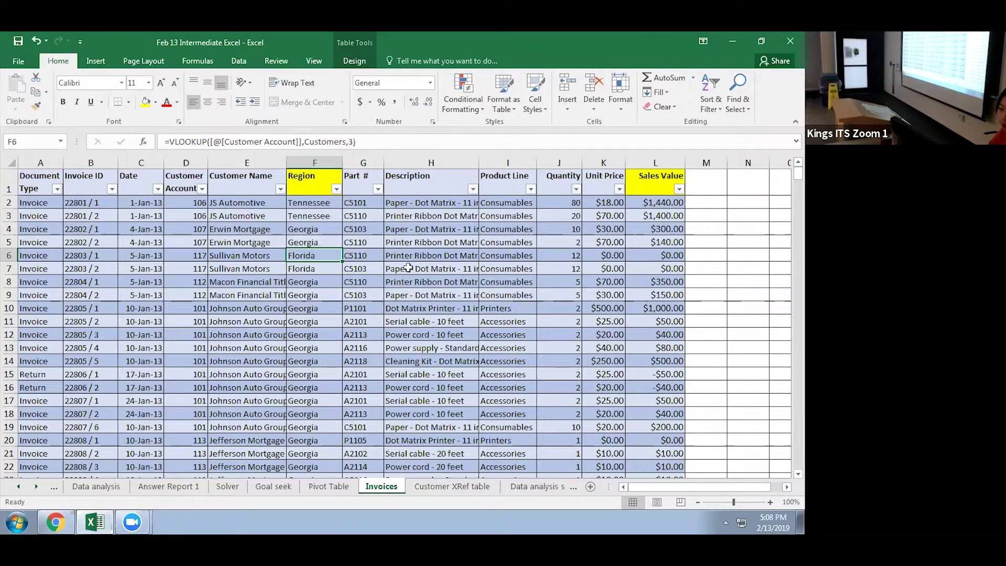
{"action": "left_click", "coordinate": [730, 251]}
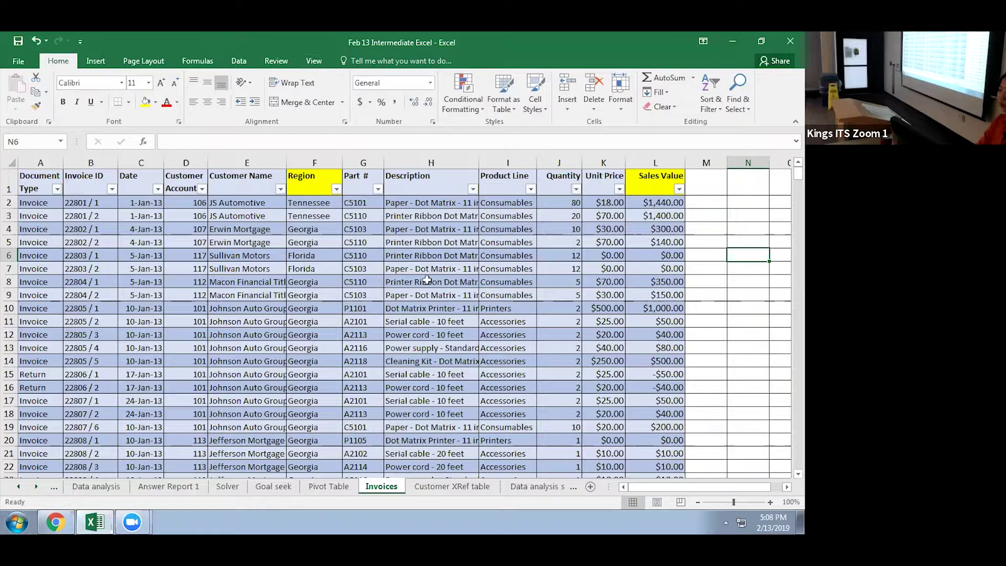
Run Remove Duplicates on the invoice table, matching on the Invoice ID column only
{"action": "left_click", "coordinate": [425, 254]}
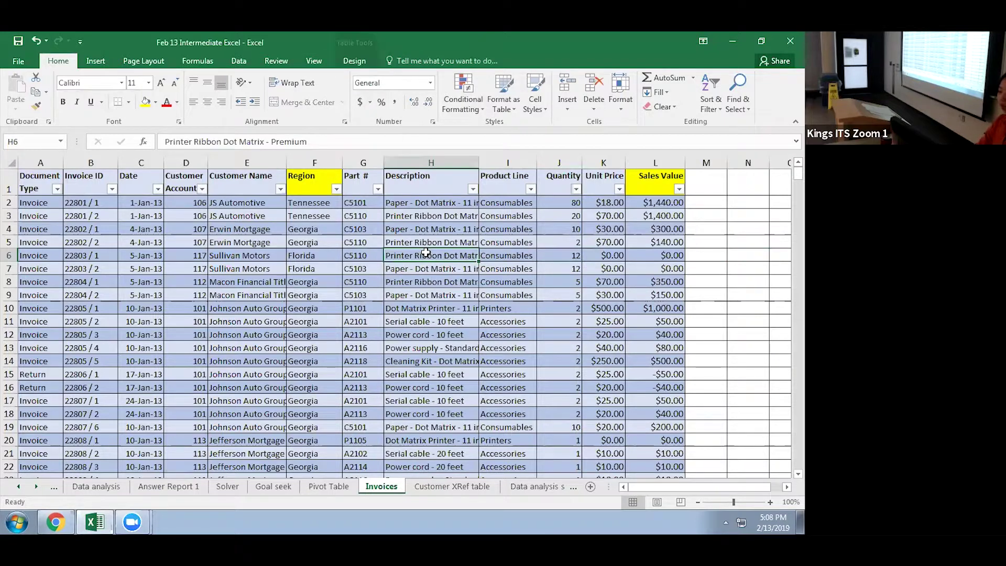
{"action": "left_click", "coordinate": [359, 64]}
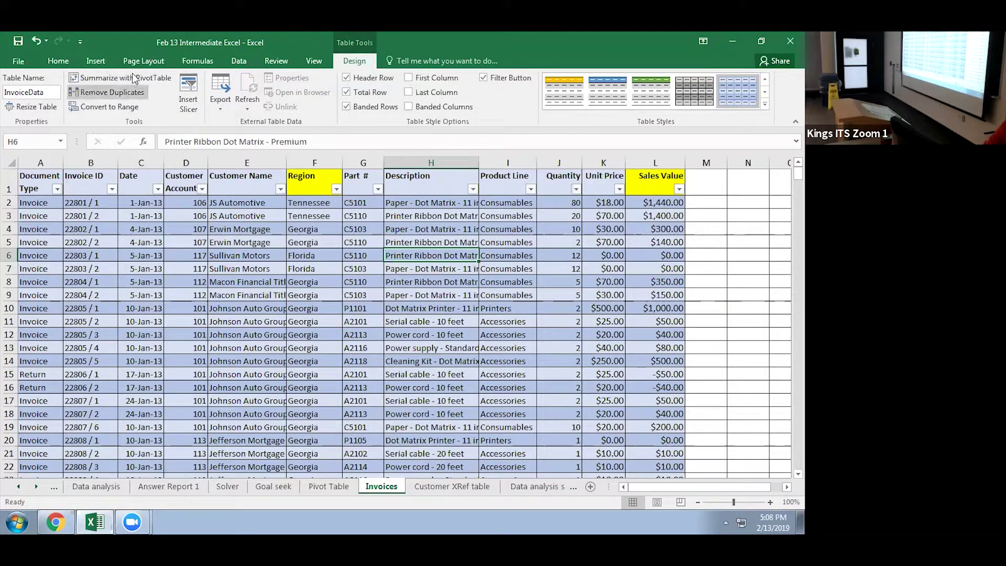
{"action": "left_click", "coordinate": [113, 92]}
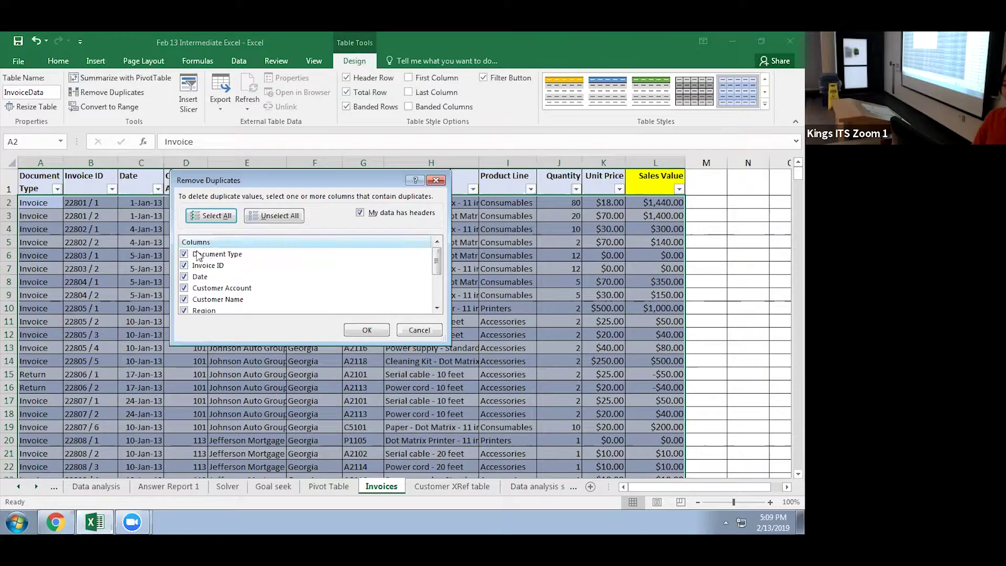
{"action": "left_click", "coordinate": [264, 216]}
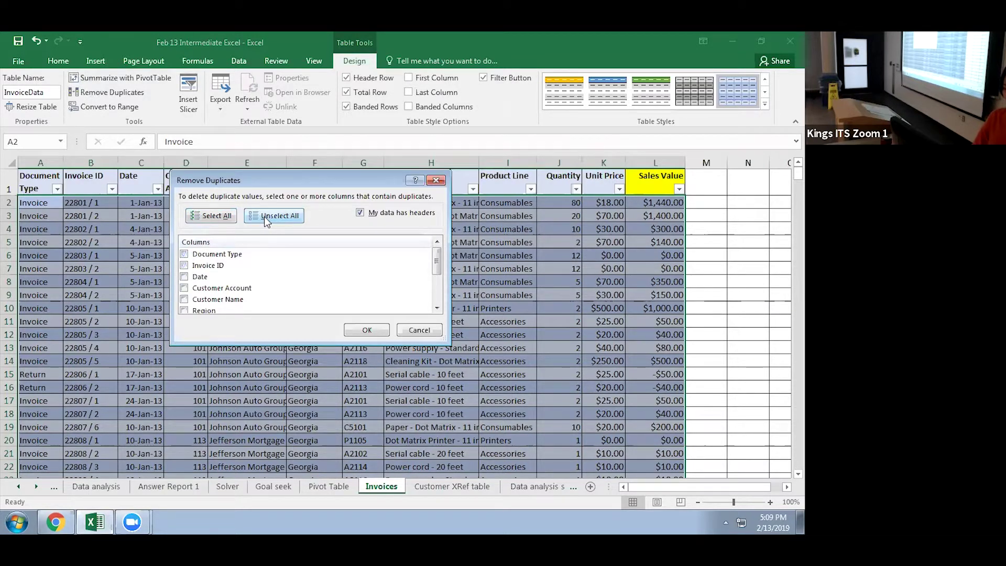
{"action": "left_click", "coordinate": [184, 266]}
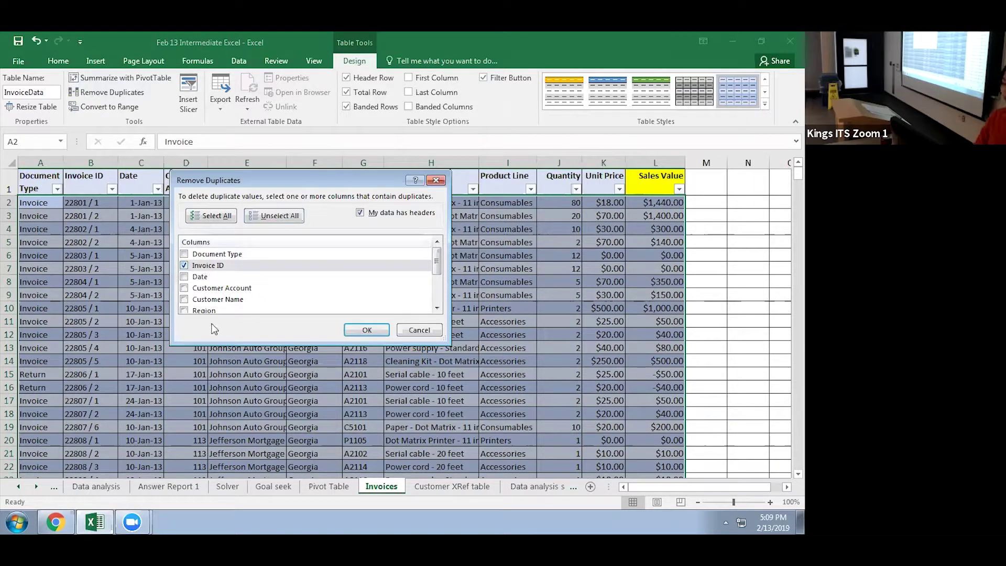
{"action": "left_click", "coordinate": [369, 330]}
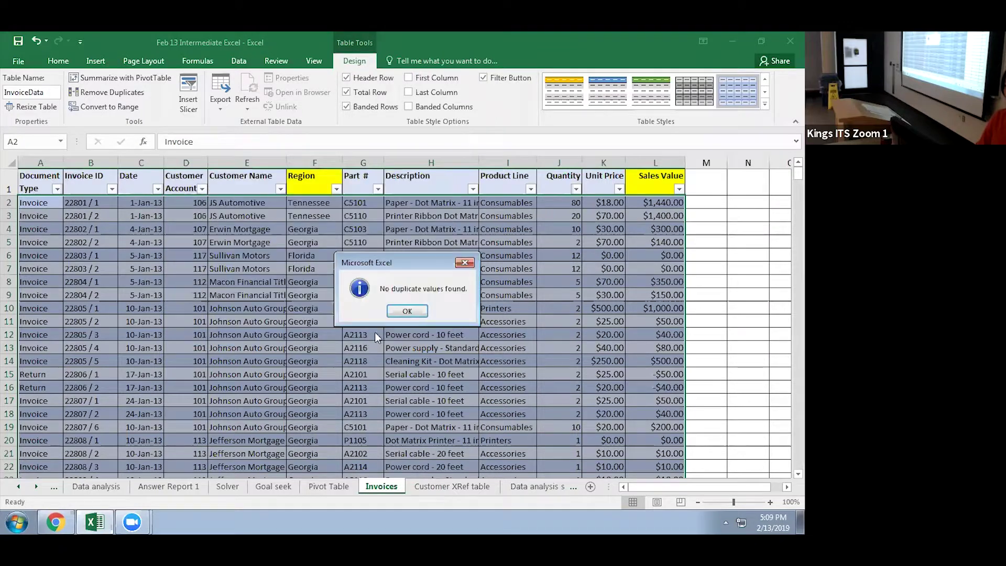
{"action": "left_click", "coordinate": [408, 311]}
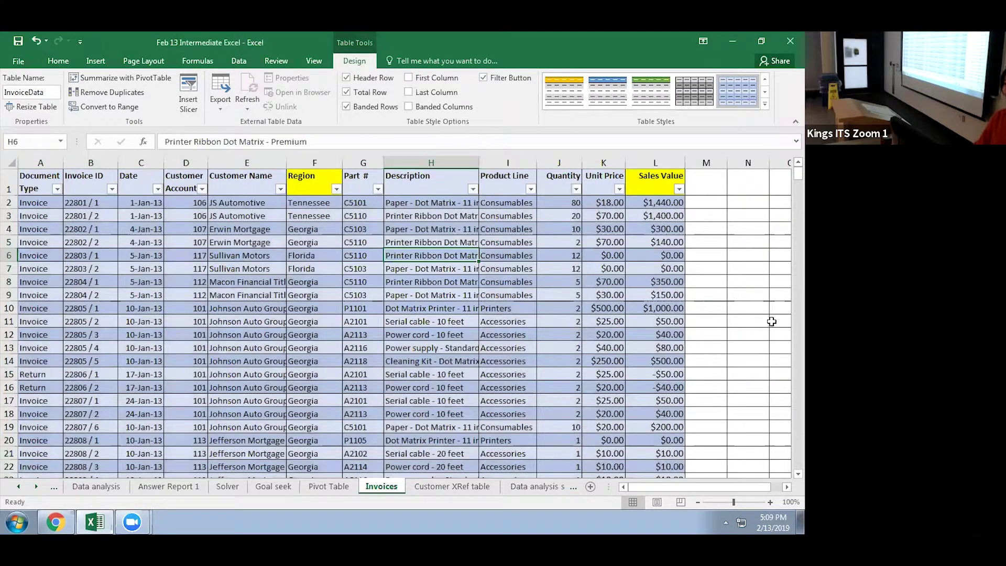
Examine the invoice table's total row formulas for Quantity and Sales Value, returning to the start of the data
{"action": "scroll", "coordinate": [771, 321], "scroll_direction": "down", "scroll_amount": 6}
{"action": "left_click_drag", "start_coordinate": [797, 186], "coordinate": [785, 164]}
{"action": "left_click", "coordinate": [329, 348]}
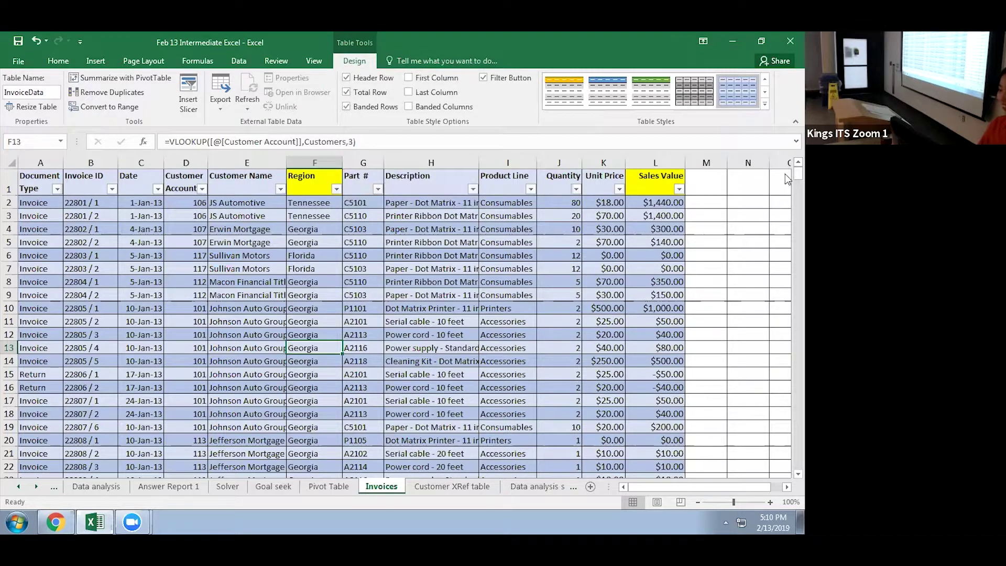
{"action": "left_click_drag", "start_coordinate": [796, 174], "coordinate": [788, 485]}
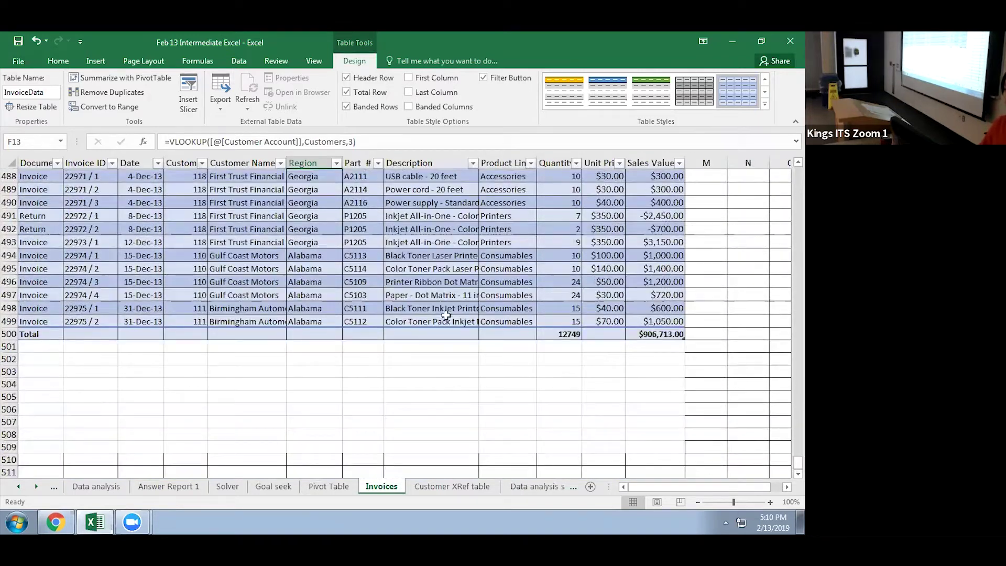
{"action": "left_click", "coordinate": [571, 332]}
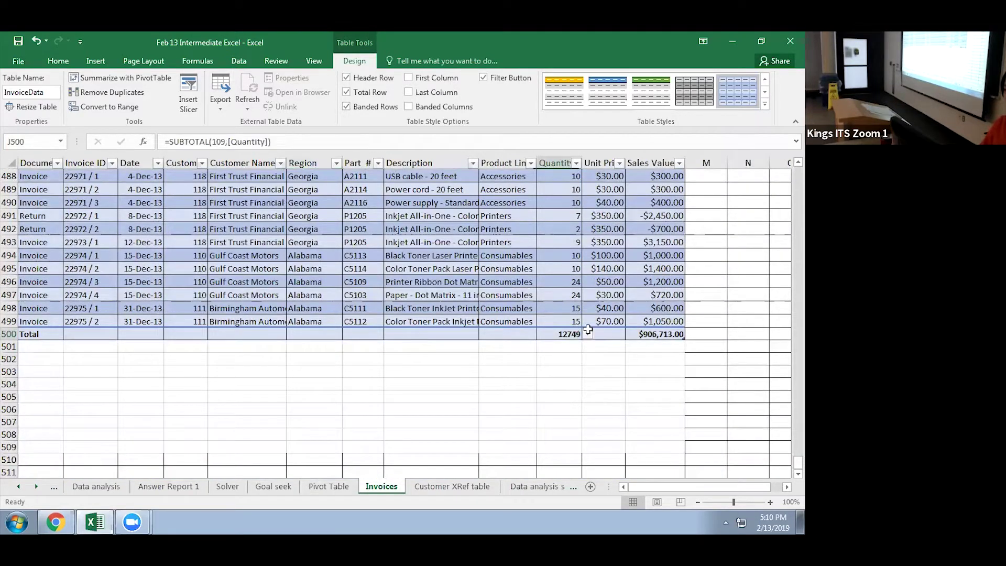
{"action": "left_click", "coordinate": [657, 336]}
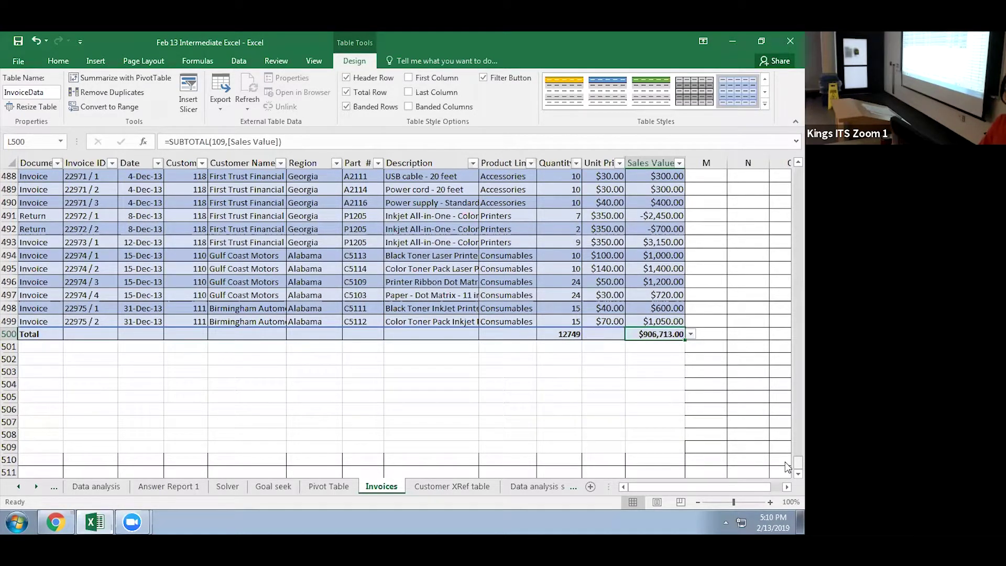
{"action": "left_click_drag", "start_coordinate": [797, 463], "coordinate": [798, 170]}
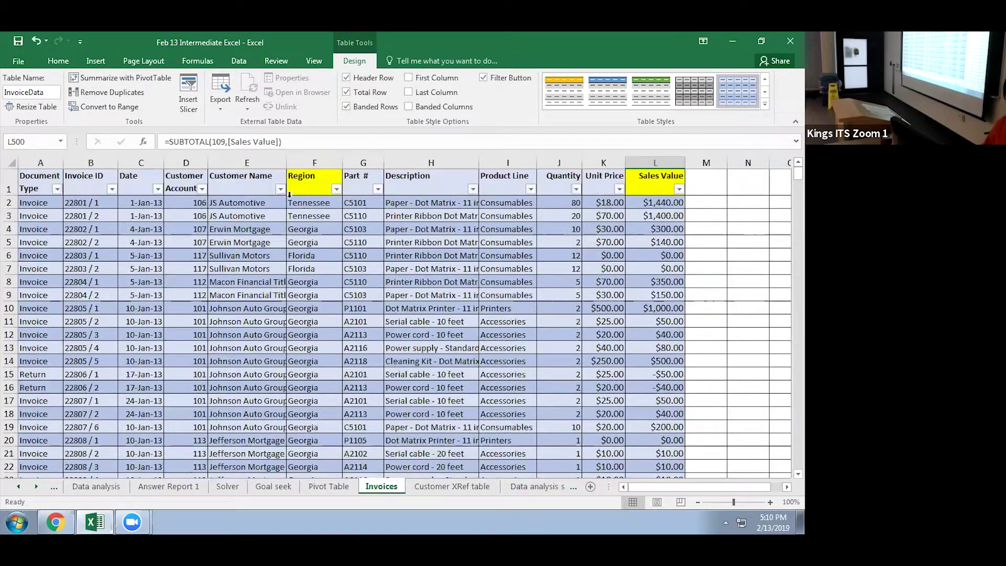
{"action": "left_click", "coordinate": [372, 190]}
{"action": "left_click", "coordinate": [433, 203]}
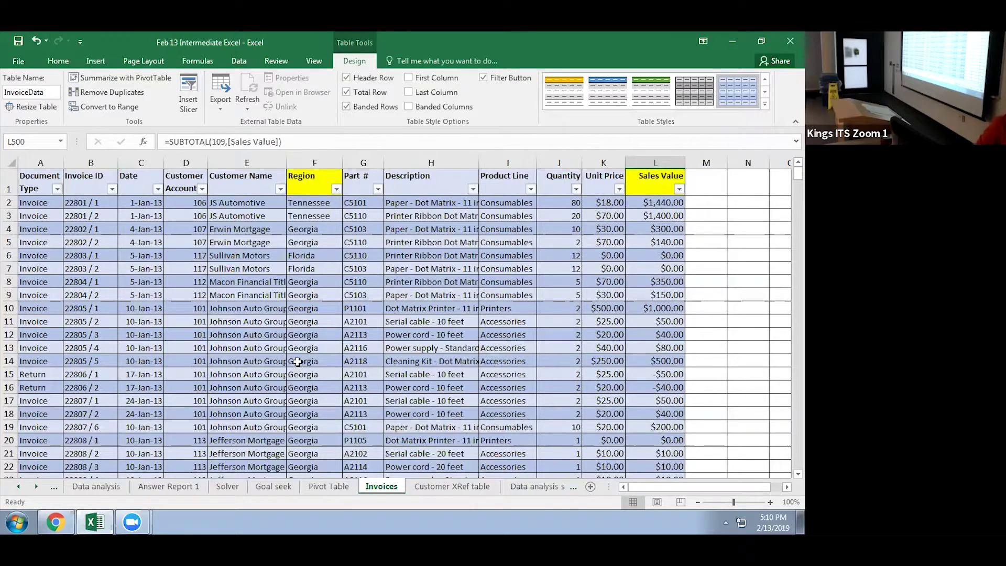
Summarize the InvoiceData table with a PivotTable placed on a new worksheet
{"action": "left_click", "coordinate": [103, 61]}
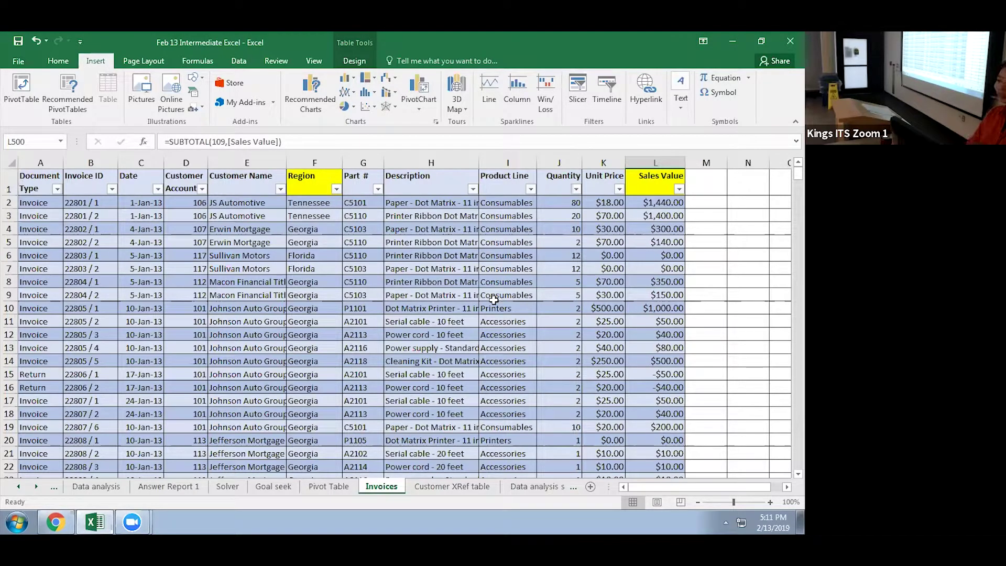
{"action": "left_click", "coordinate": [701, 244]}
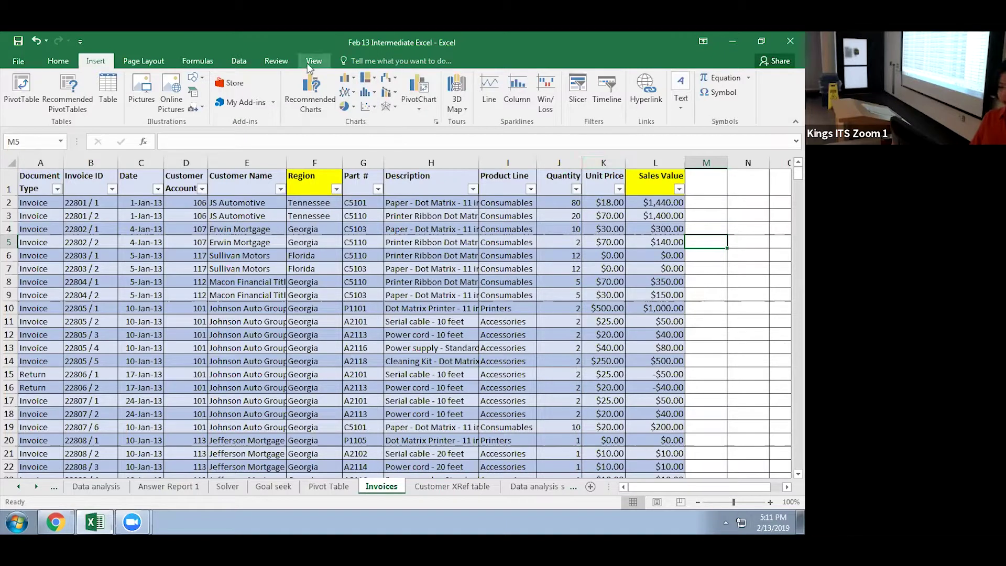
{"action": "left_click", "coordinate": [596, 253]}
{"action": "left_click", "coordinate": [354, 61]}
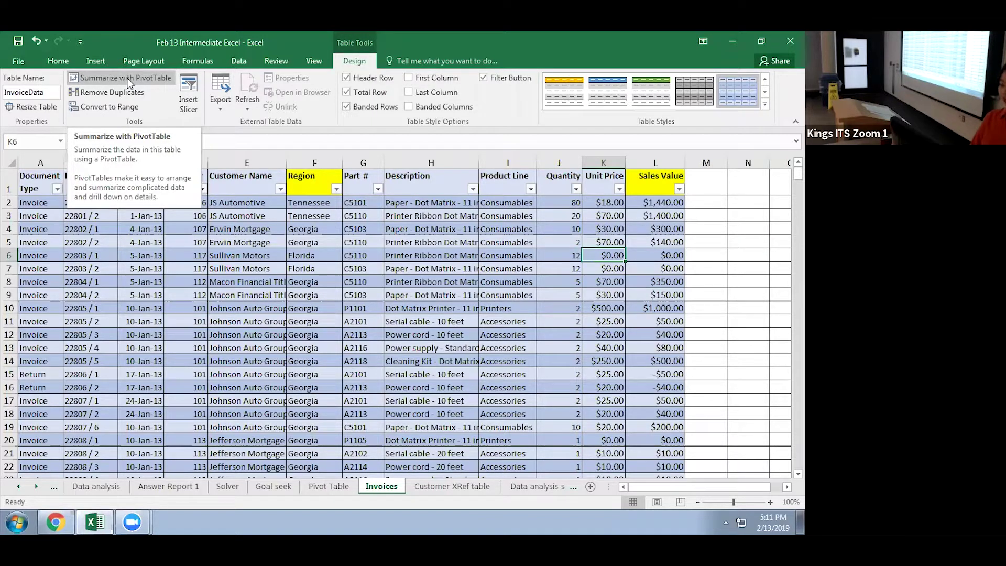
{"action": "left_click", "coordinate": [127, 77]}
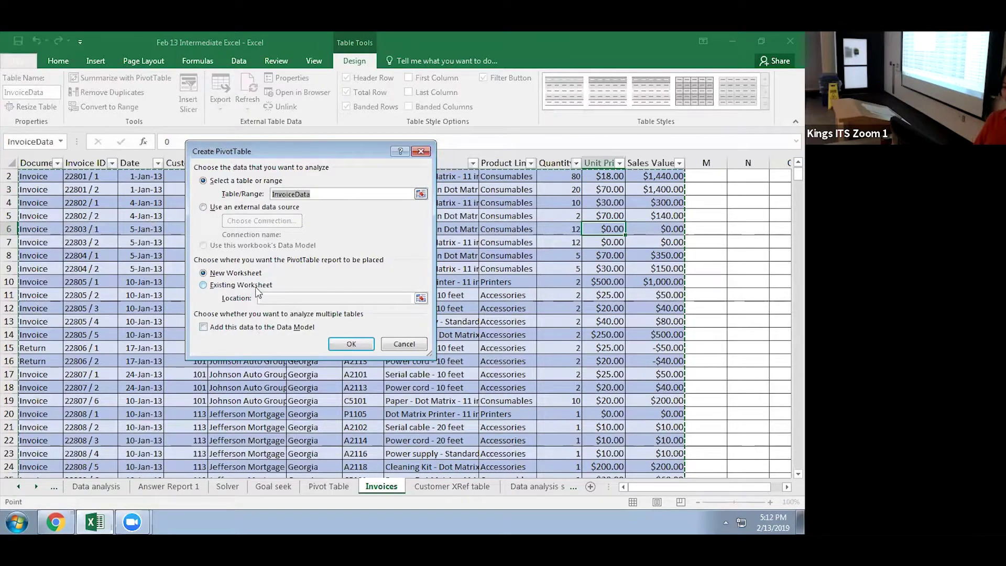
{"action": "left_click", "coordinate": [352, 344]}
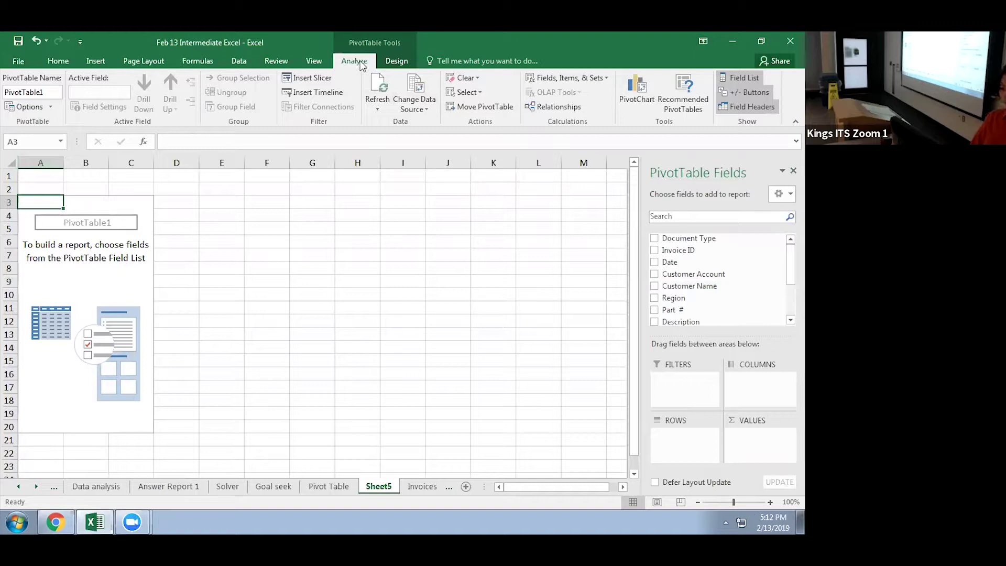
Examine the PivotTable tools and Field List, comparing their display with a cell selected inside and outside the empty report
{"action": "left_click", "coordinate": [396, 61]}
{"action": "left_click", "coordinate": [354, 61]}
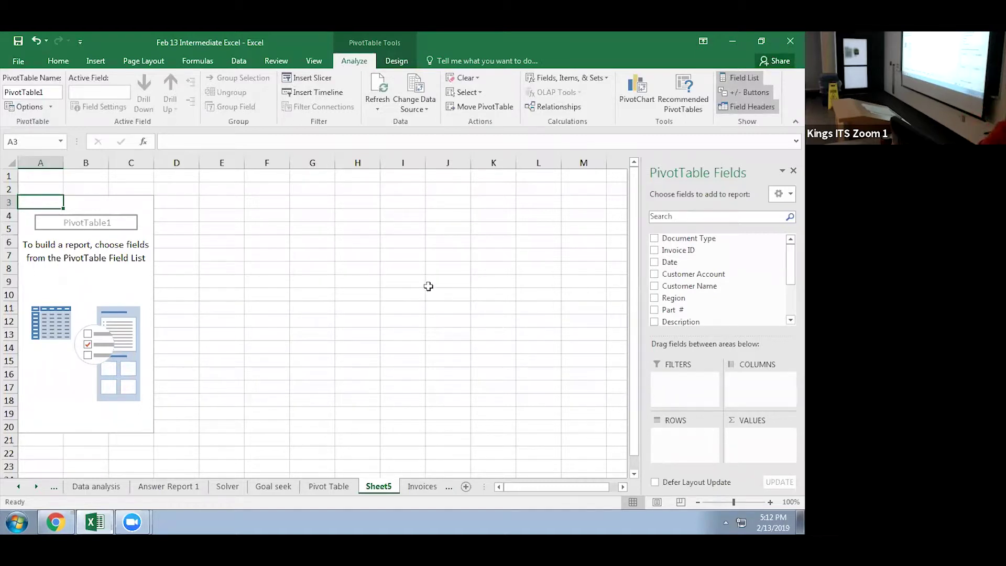
{"action": "left_click", "coordinate": [335, 283]}
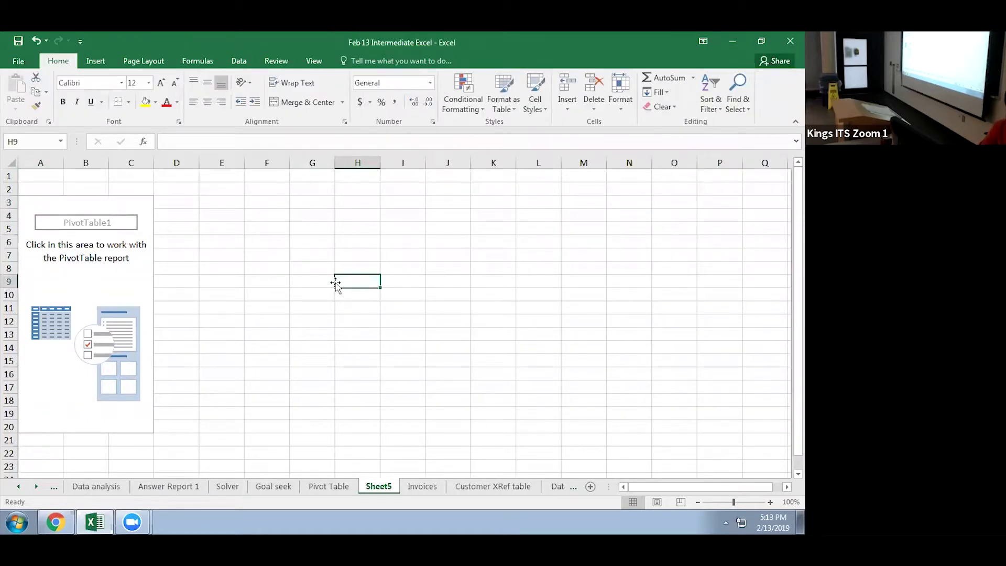
{"action": "left_click", "coordinate": [98, 287]}
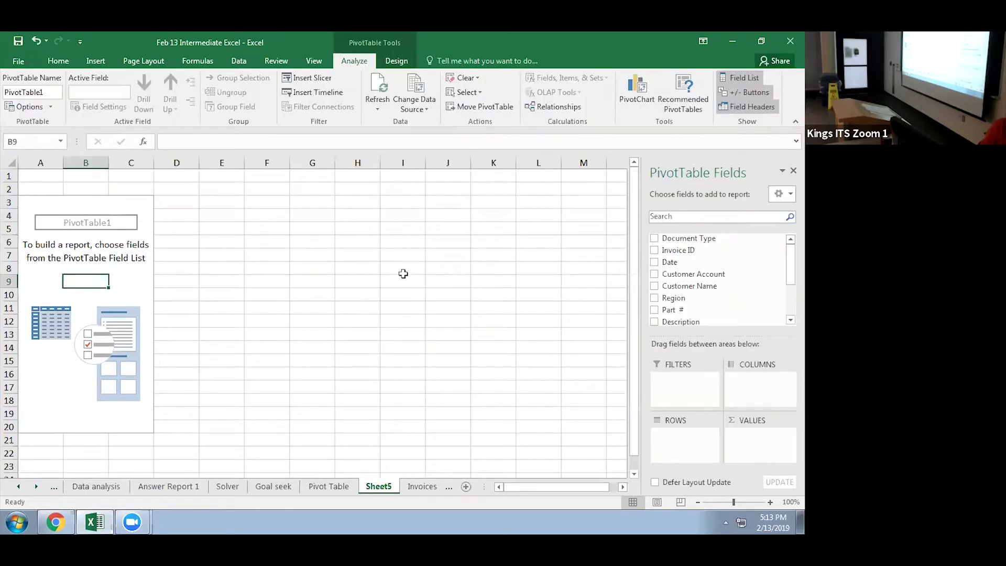
{"action": "left_click", "coordinate": [447, 269]}
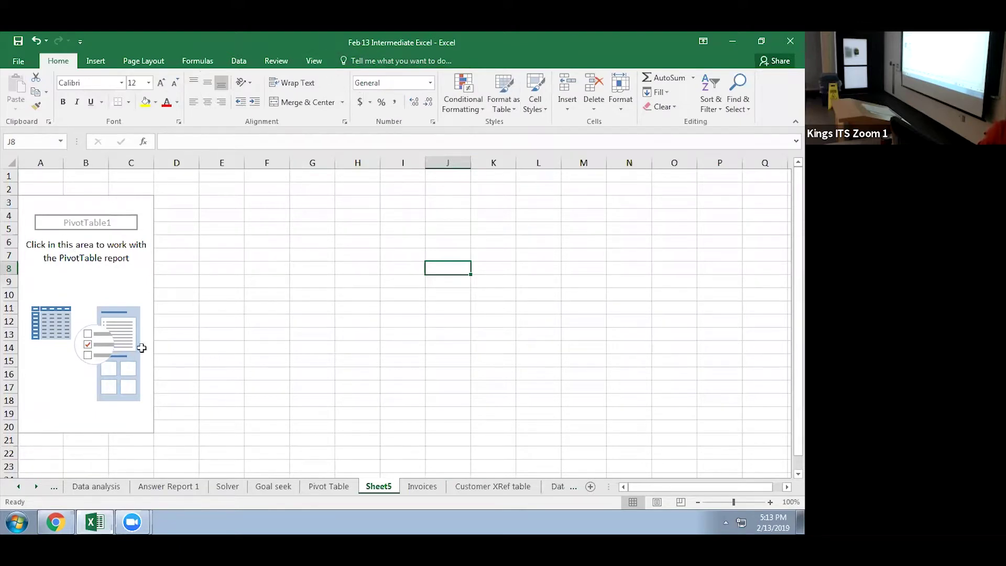
{"action": "left_click", "coordinate": [67, 276]}
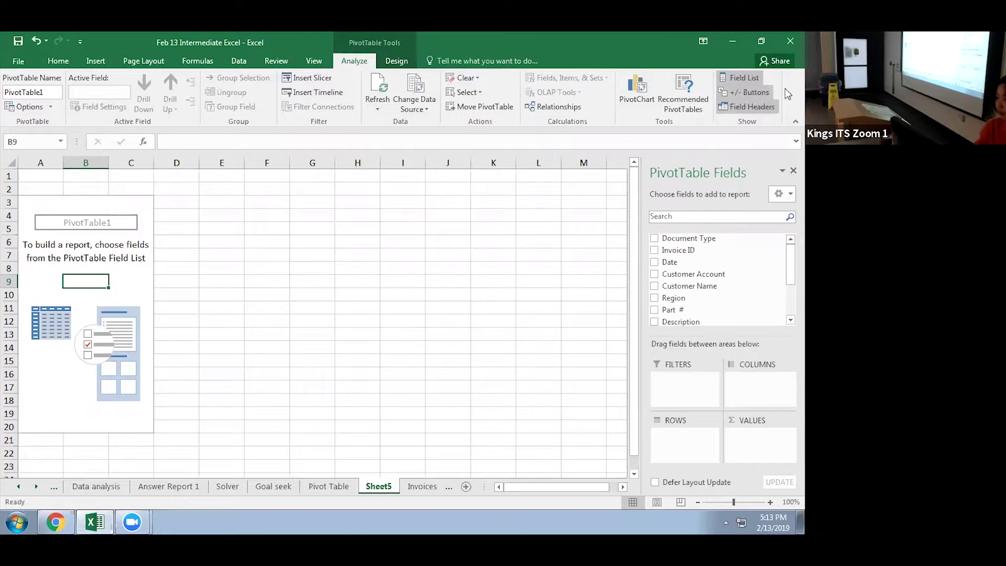
{"action": "left_click", "coordinate": [738, 77]}
{"action": "left_click", "coordinate": [737, 78]}
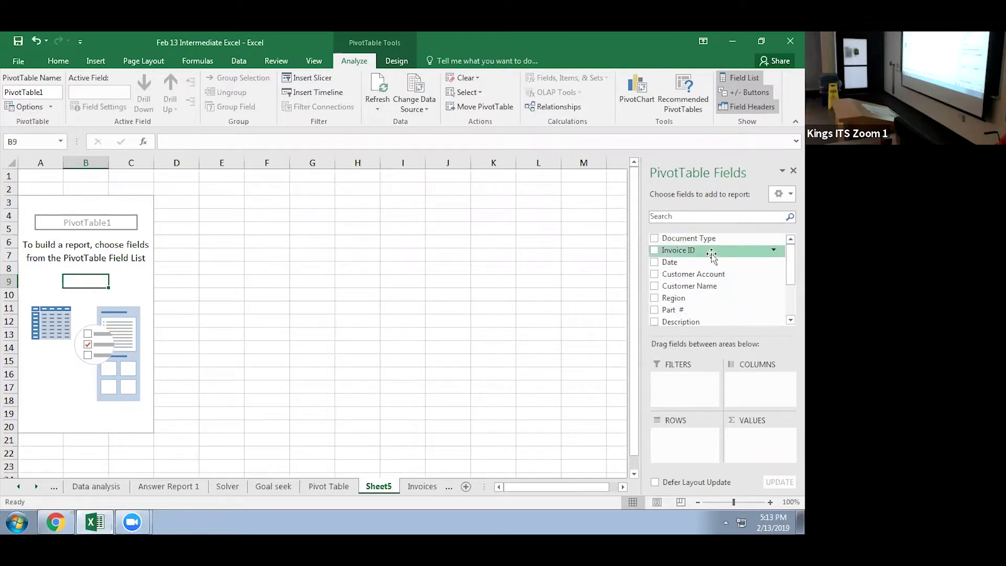
Add the Sales Value field to the PivotTable's Values area as a sum
{"action": "mouse_move", "coordinate": [790, 258]}
{"action": "left_mouse_down"}
{"action": "mouse_move", "coordinate": [789, 287]}
{"action": "mouse_move", "coordinate": [784, 266]}
{"action": "left_mouse_up"}
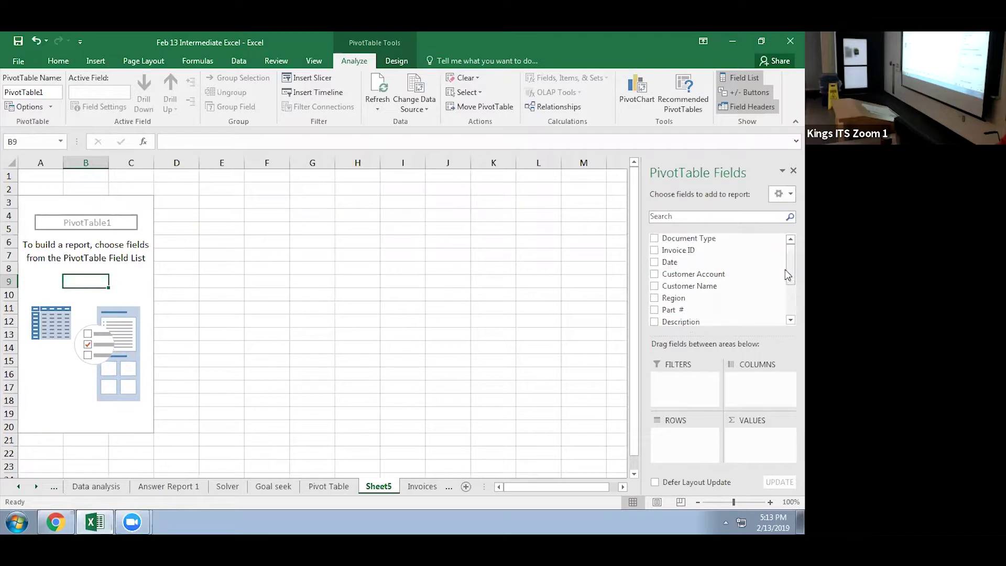
{"action": "left_click_drag", "start_coordinate": [787, 274], "coordinate": [787, 306]}
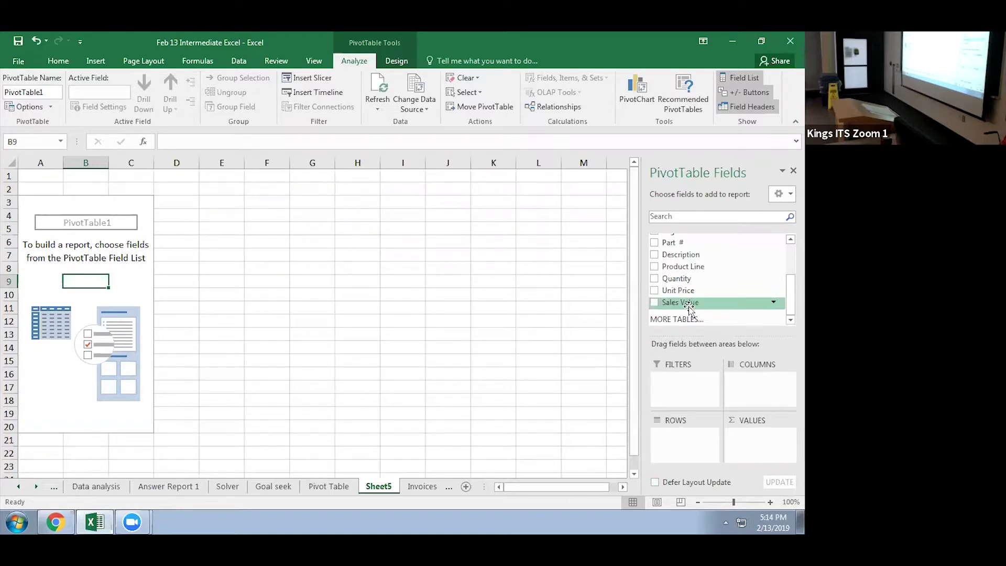
{"action": "left_click_drag", "start_coordinate": [680, 302], "coordinate": [685, 307]}
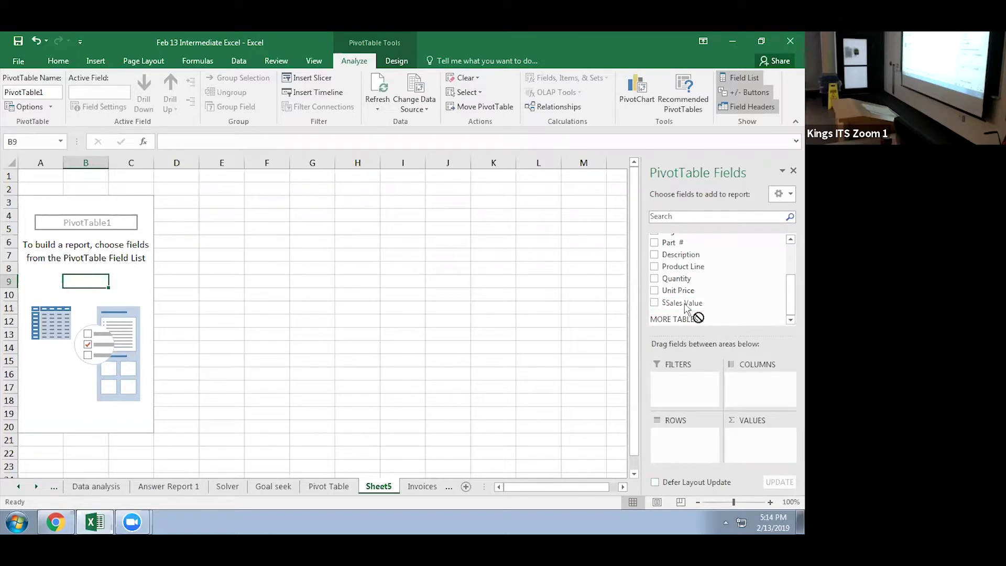
{"action": "left_click_drag", "start_coordinate": [684, 307], "coordinate": [761, 439]}
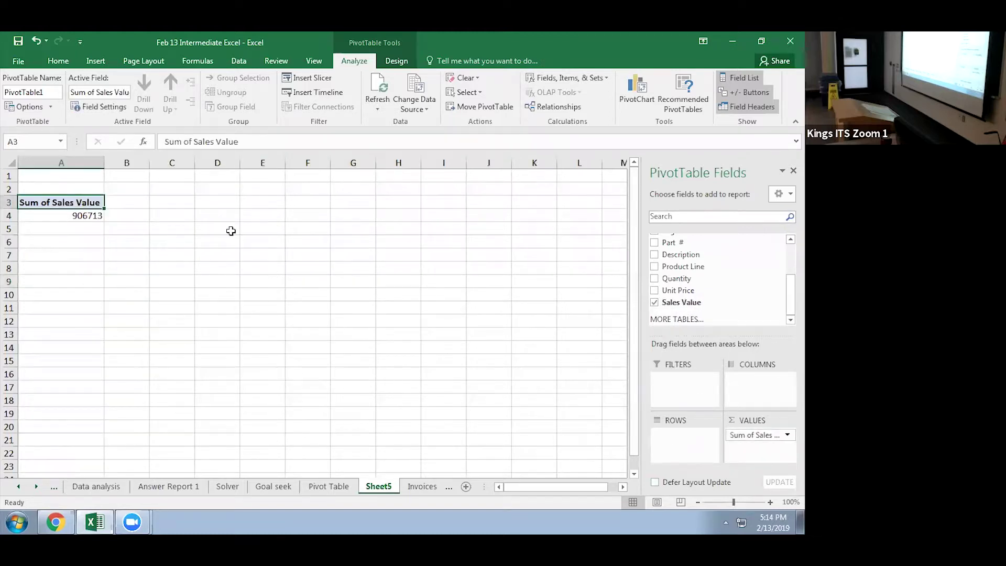
Add the Customer Name field to the PivotTable's Rows area to break down sales by customer
{"action": "left_click", "coordinate": [58, 218]}
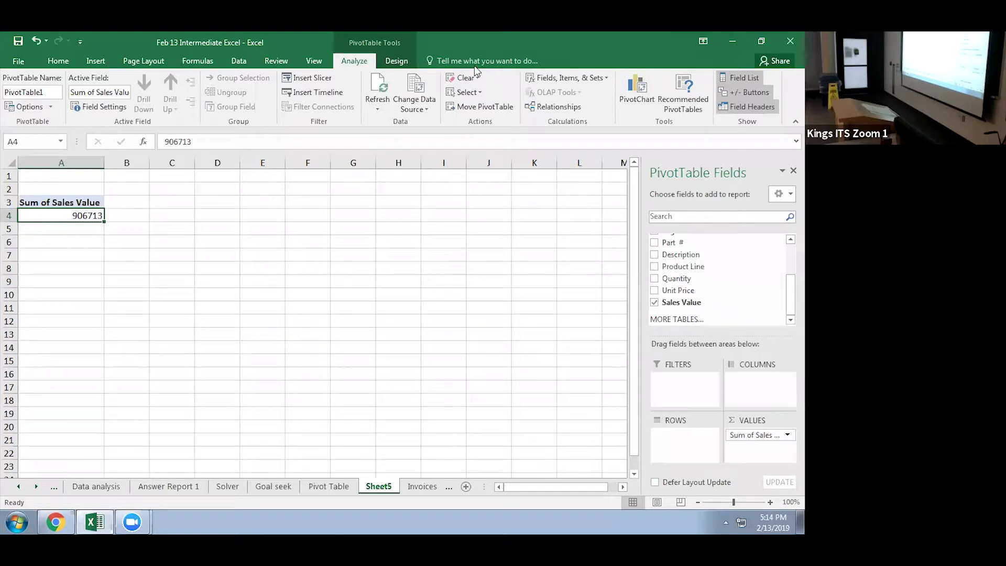
{"action": "scroll", "coordinate": [789, 294], "scroll_direction": "up", "scroll_amount": 2}
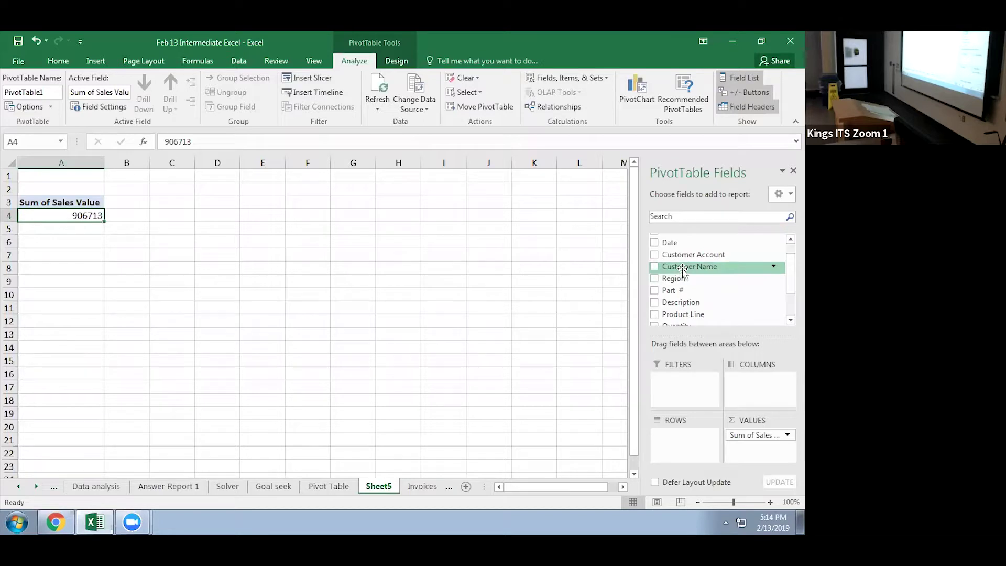
{"action": "left_click_drag", "start_coordinate": [683, 269], "coordinate": [678, 434]}
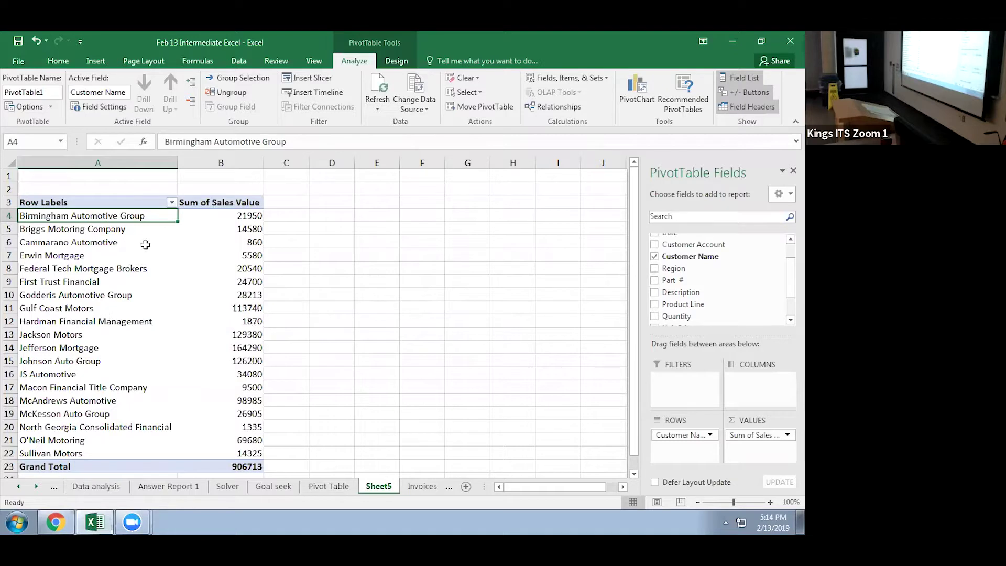
Filter the customers to the top 10 items by Sum of Sales Value, and clear that Customer Name filter
{"action": "left_click", "coordinate": [145, 203]}
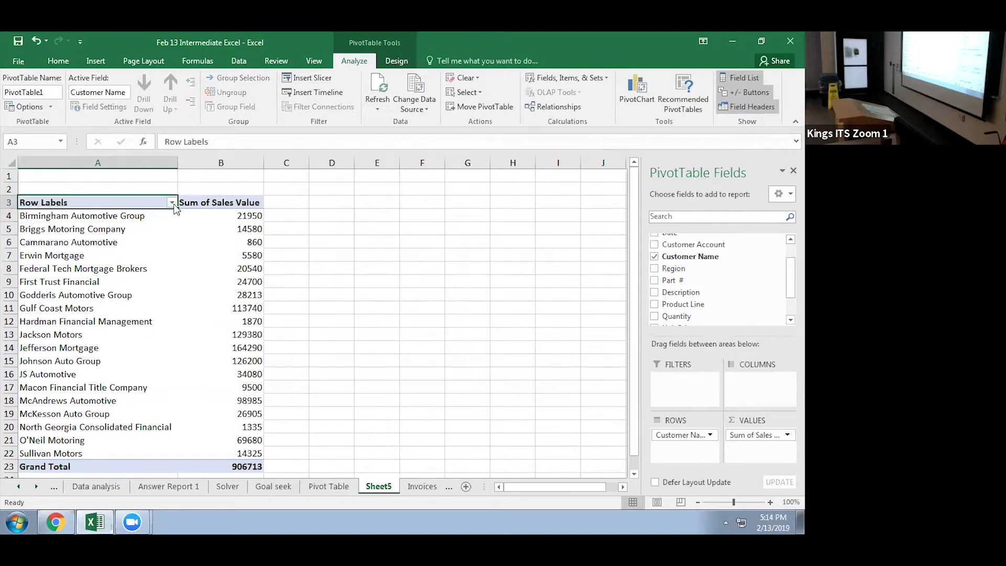
{"action": "left_click", "coordinate": [171, 202]}
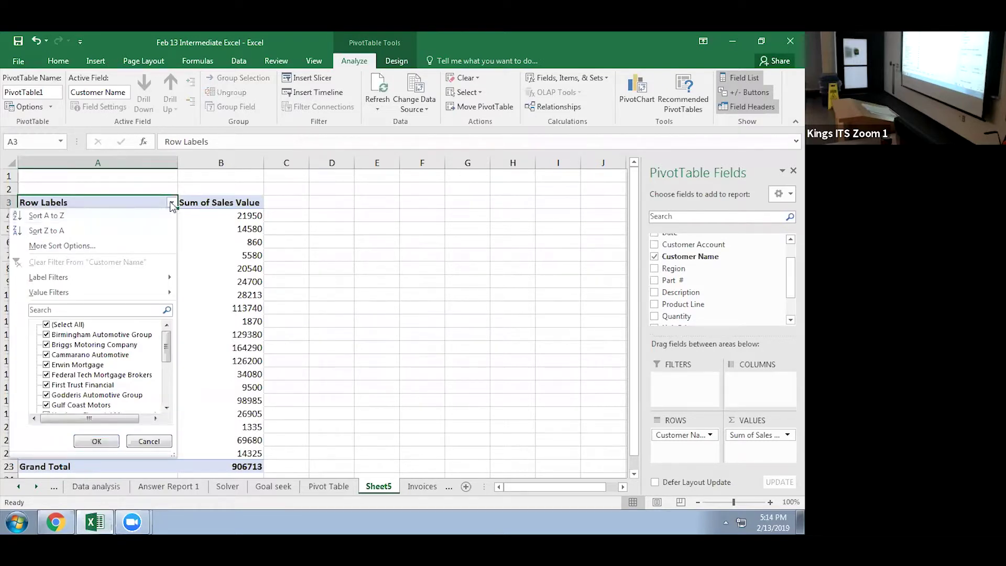
{"action": "mouse_move", "coordinate": [36, 296]}
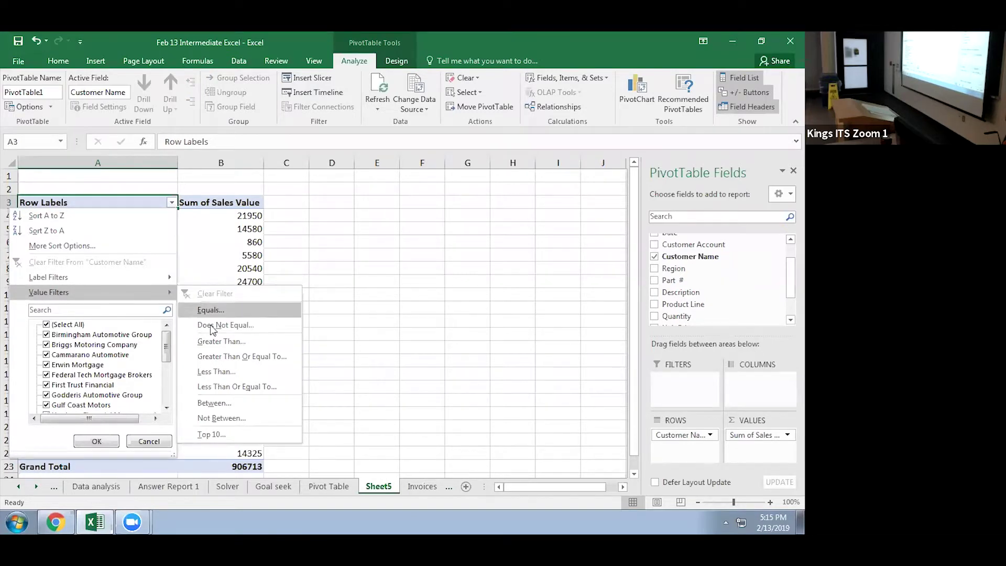
{"action": "left_click", "coordinate": [222, 433]}
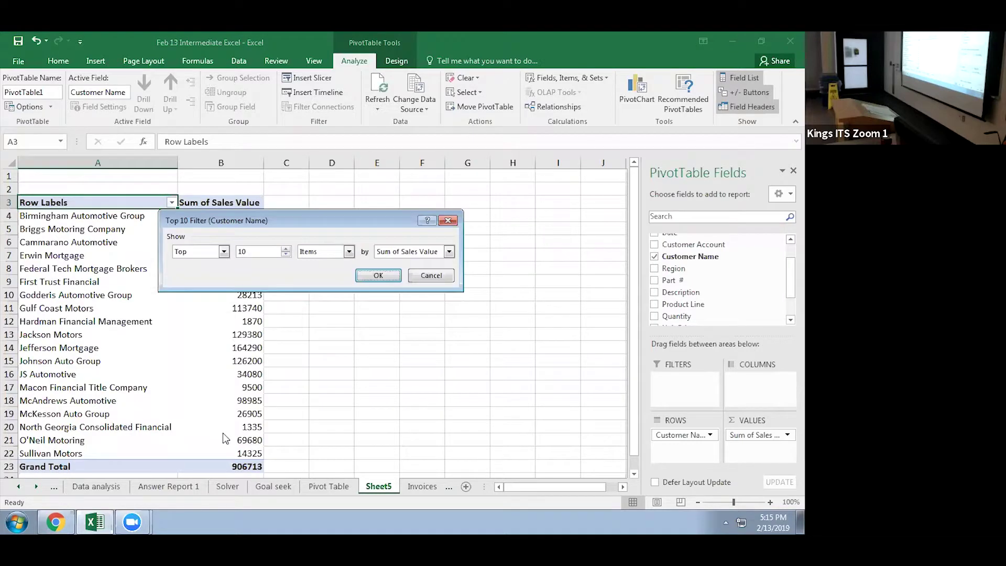
{"action": "left_click", "coordinate": [383, 275]}
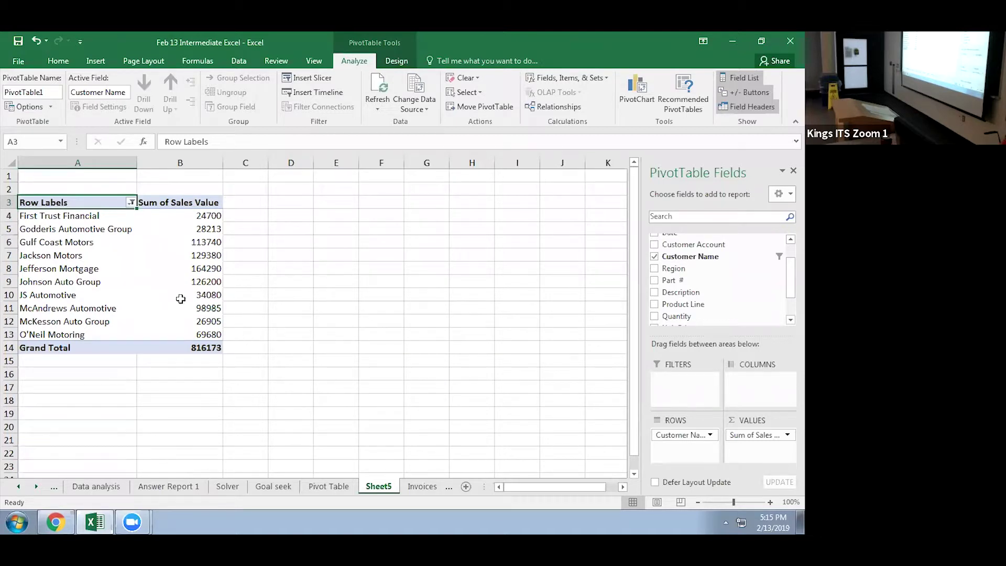
{"action": "left_click", "coordinate": [131, 203]}
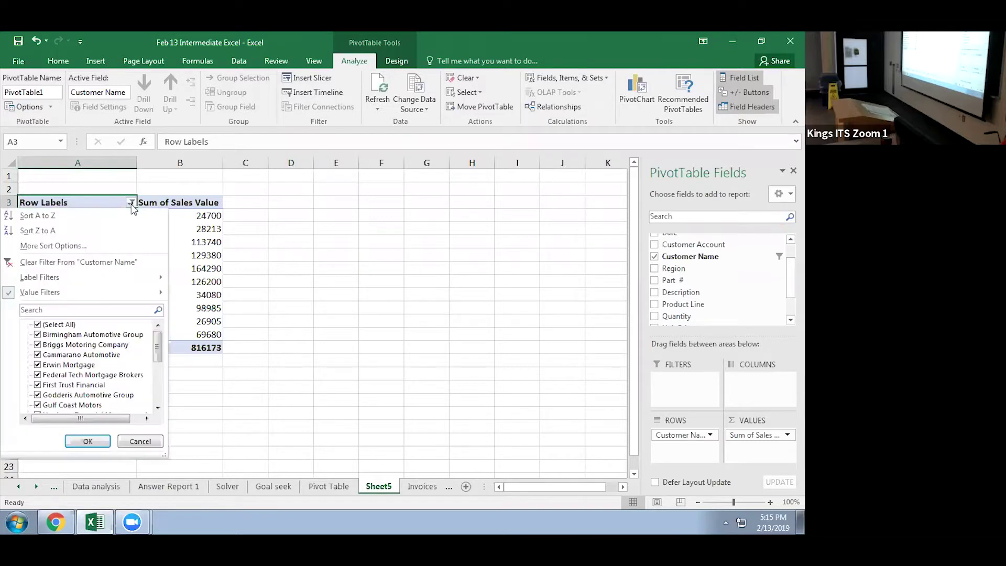
{"action": "left_click", "coordinate": [53, 262]}
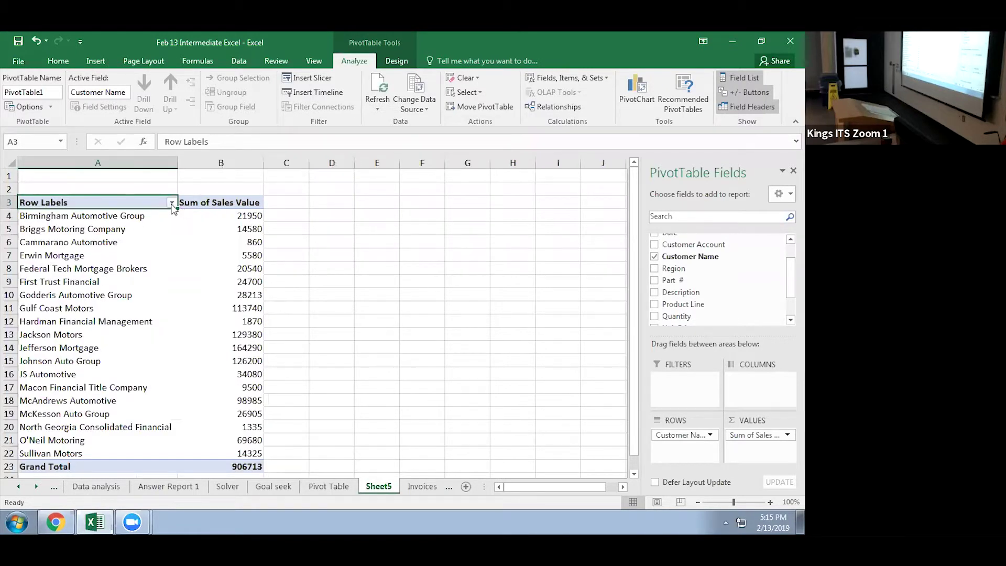
Limit the PivotTable's customer rows to the top 10 items by Sum of Sales Value
{"action": "left_click", "coordinate": [171, 202]}
{"action": "mouse_move", "coordinate": [93, 291]}
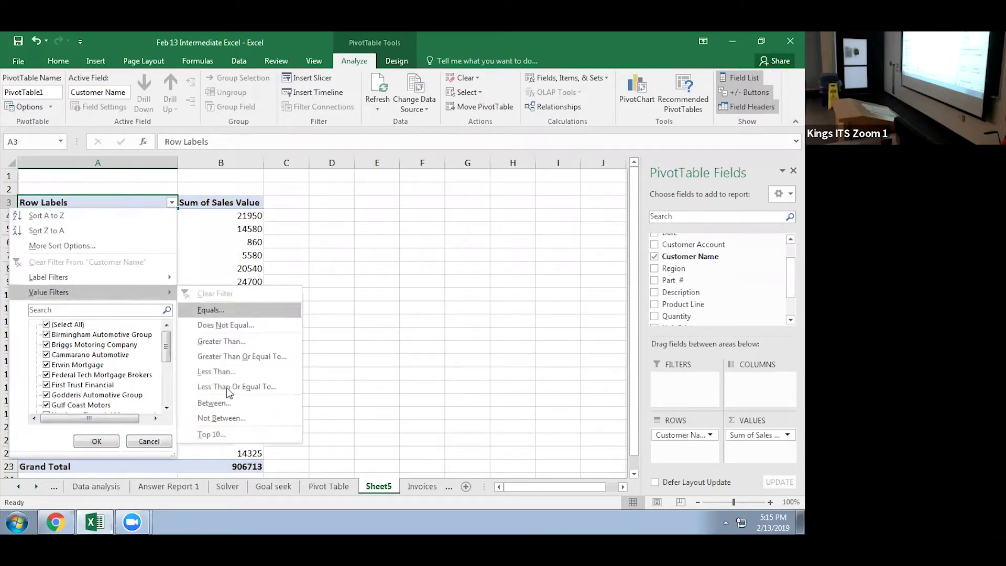
{"action": "left_click", "coordinate": [210, 440]}
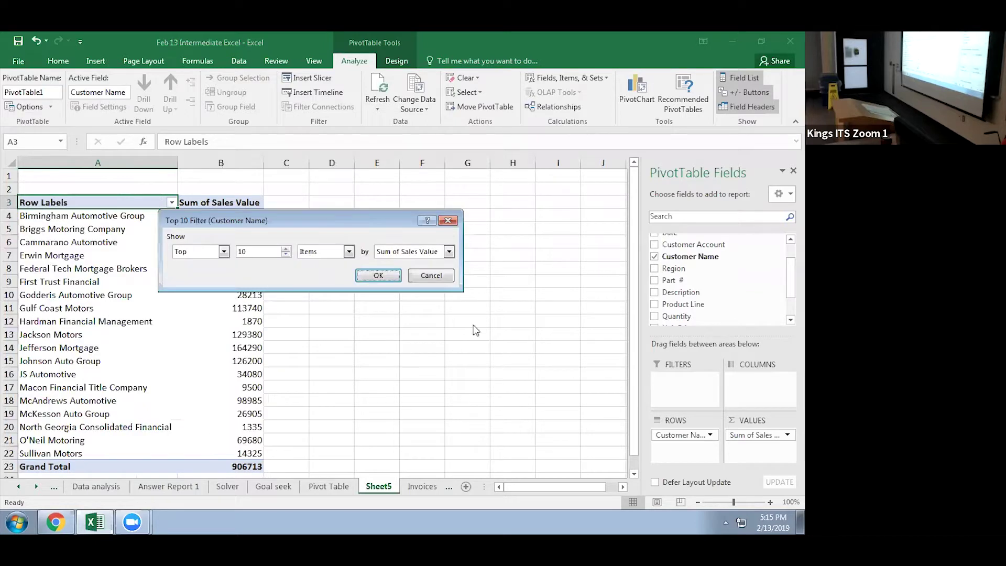
{"action": "left_click", "coordinate": [378, 275]}
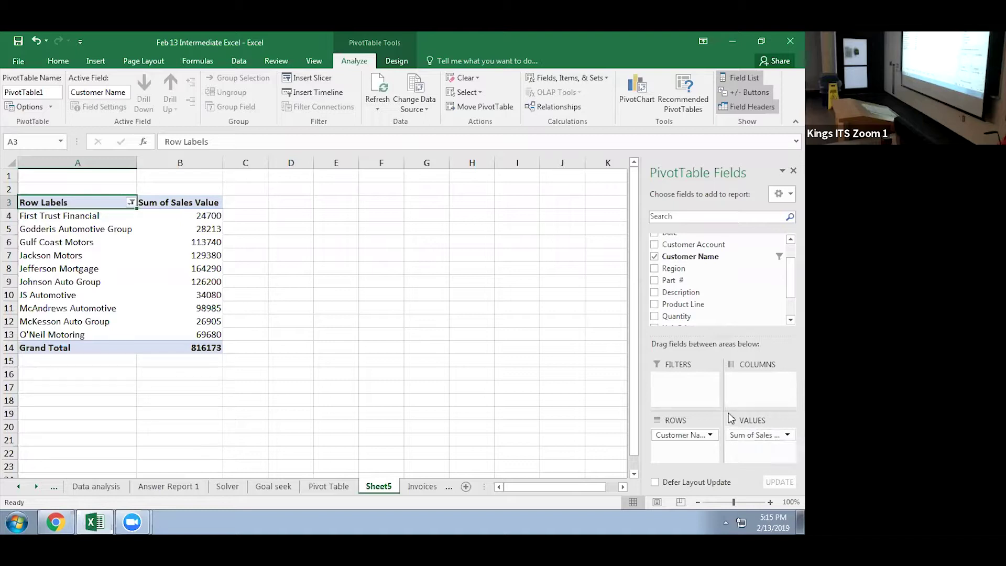
Set the number format of the Sum of Sales Value field to Currency with the $ symbol and 0 decimal places
{"action": "left_click", "coordinate": [785, 434]}
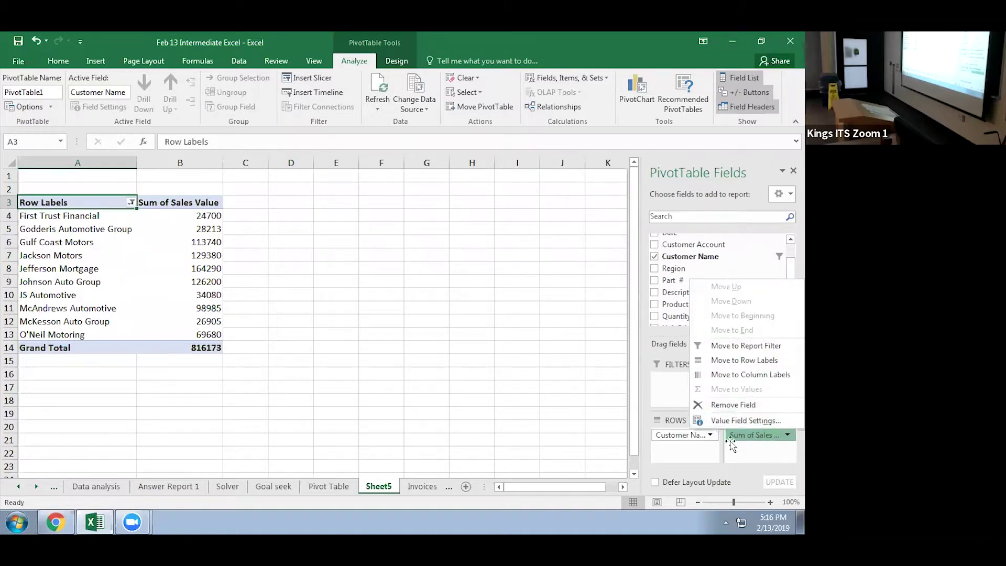
{"action": "left_click", "coordinate": [766, 421]}
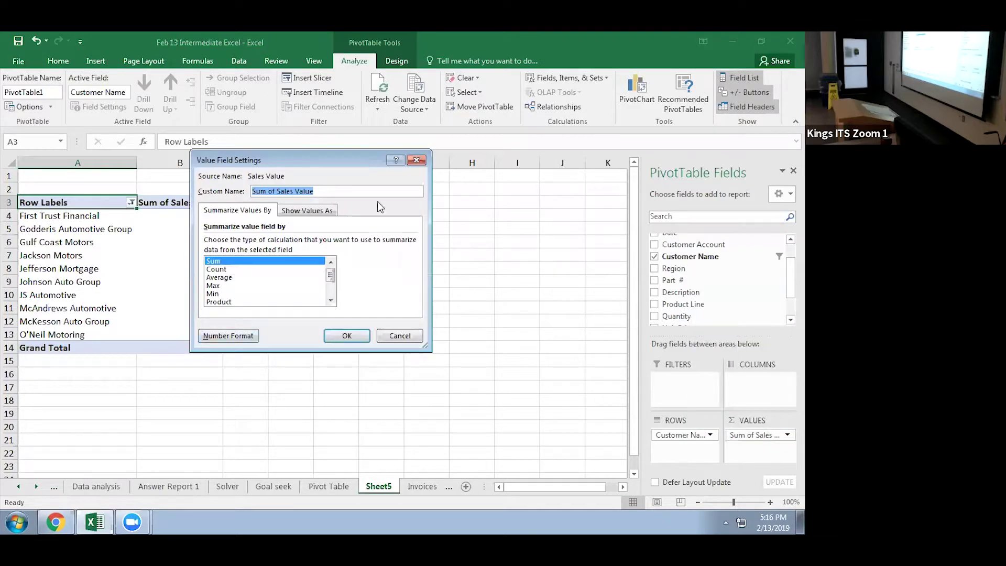
{"action": "left_click", "coordinate": [229, 336]}
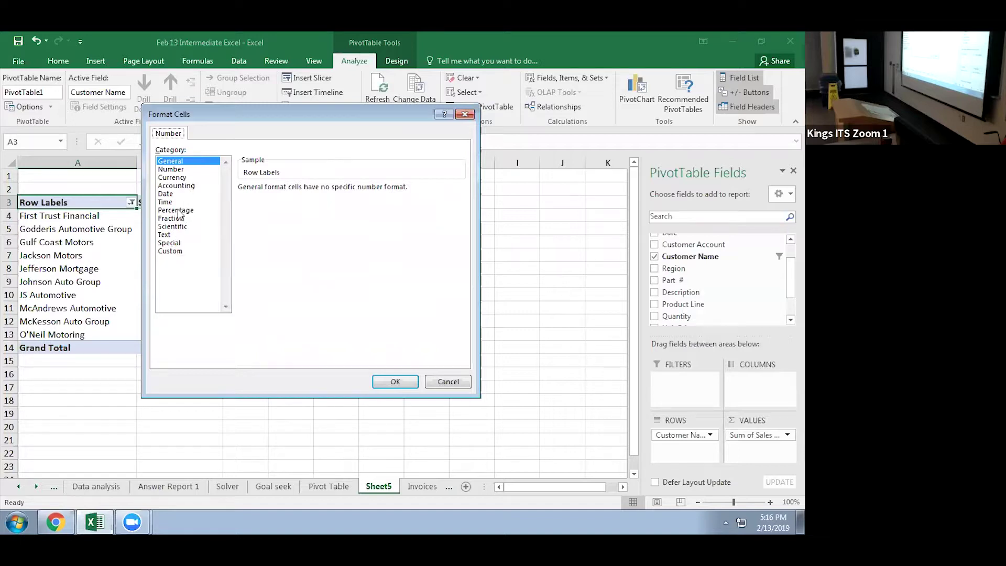
{"action": "left_click", "coordinate": [184, 178]}
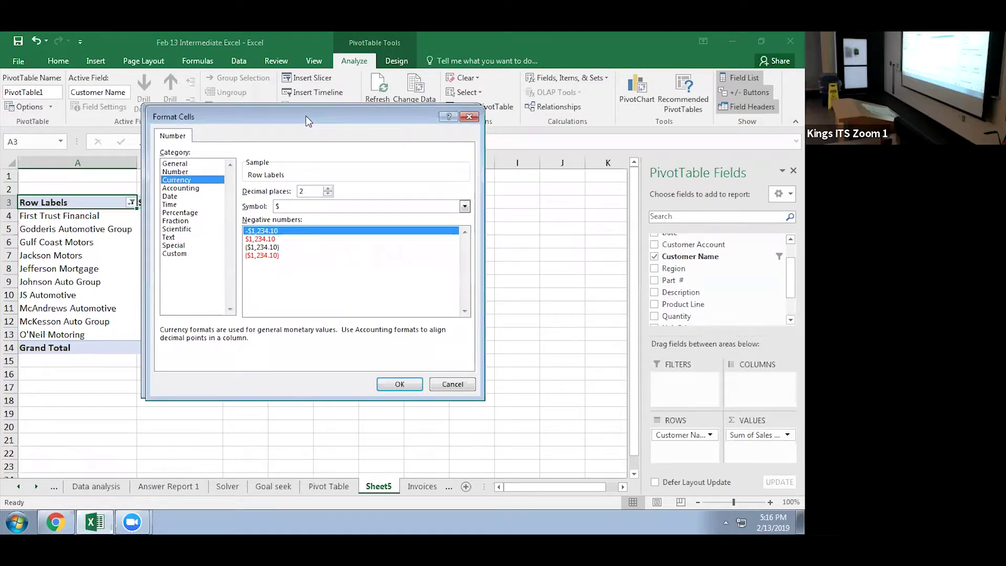
{"action": "left_click_drag", "start_coordinate": [297, 111], "coordinate": [380, 168]}
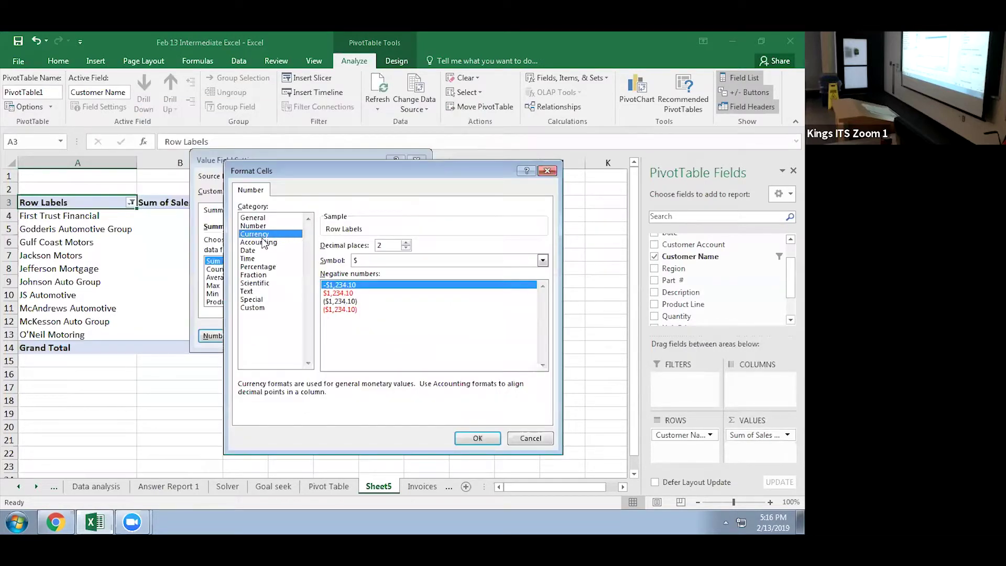
{"action": "left_click", "coordinate": [406, 248]}
{"action": "left_click", "coordinate": [479, 438]}
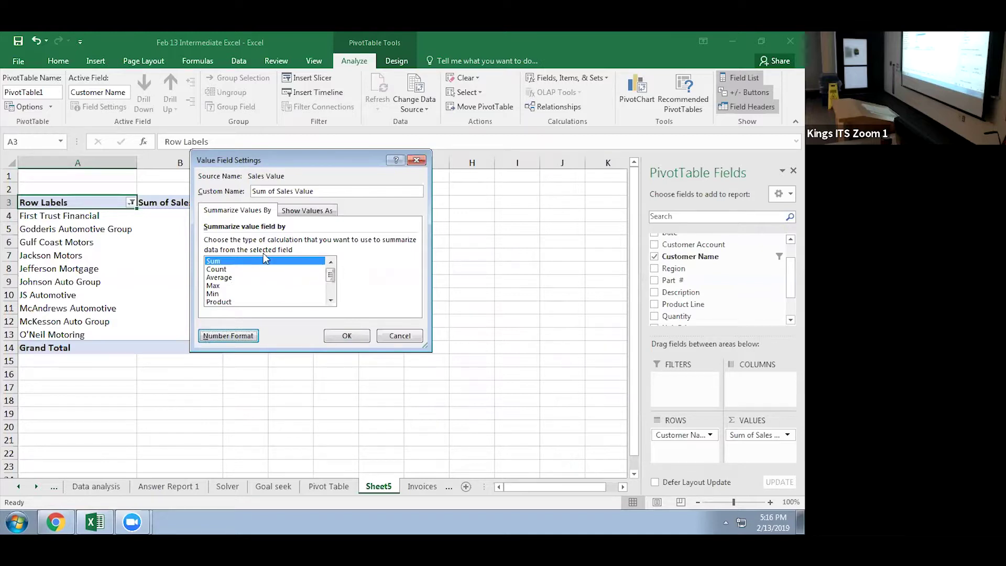
Try the Average and Max calculations for Sales Value, return to Sum, and apply the value field settings
{"action": "left_click", "coordinate": [218, 277]}
{"action": "left_click", "coordinate": [221, 286]}
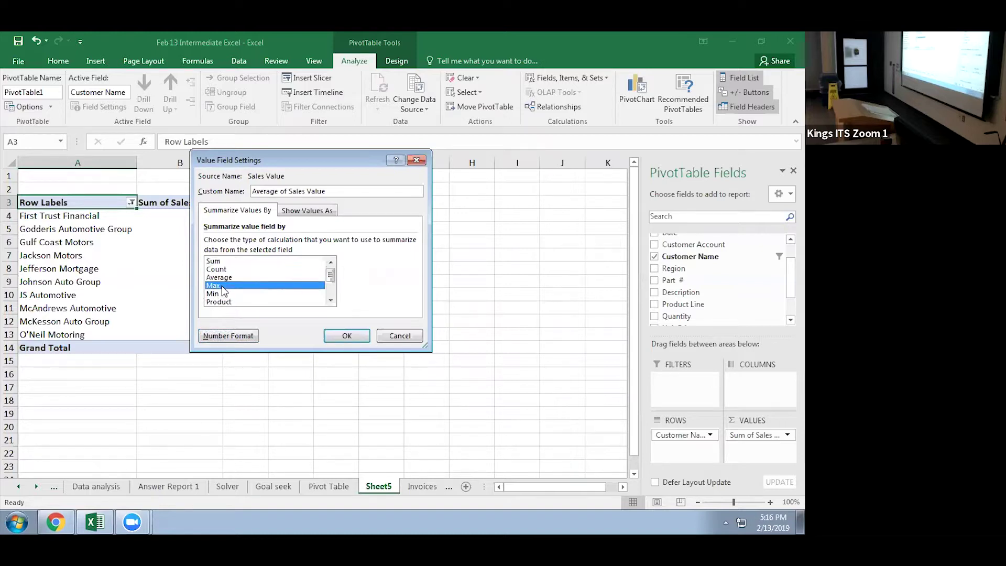
{"action": "left_click", "coordinate": [215, 261]}
{"action": "left_click", "coordinate": [347, 335]}
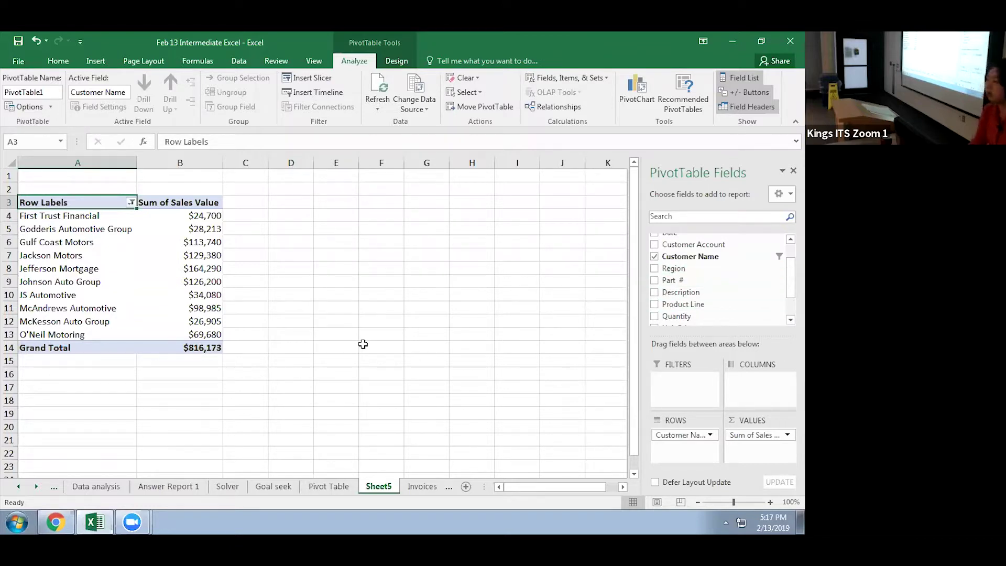
Replace Customer Name with Product Line in the PivotTable's Rows area and check the Printers sales row
{"action": "left_click", "coordinate": [679, 435]}
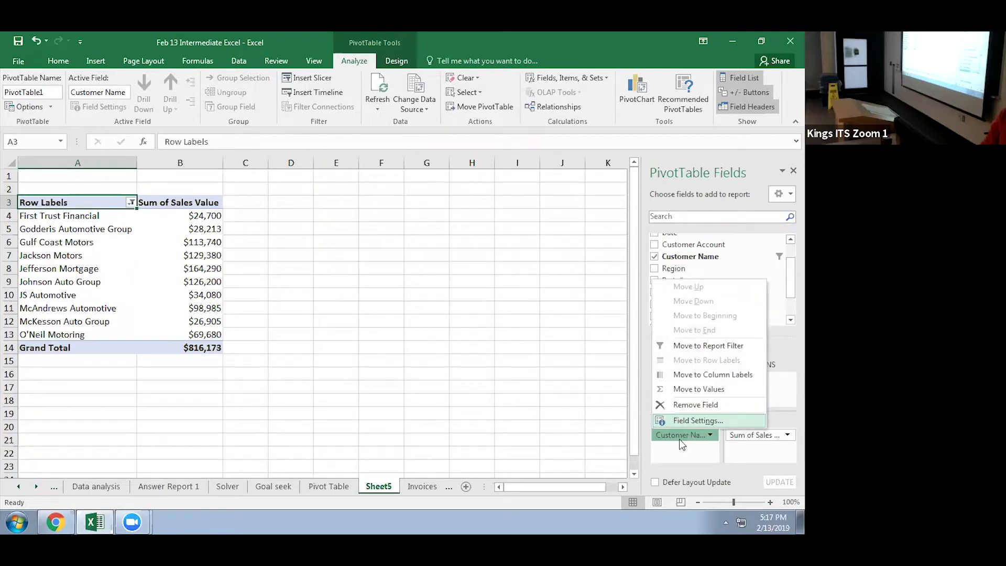
{"action": "left_click", "coordinate": [678, 436]}
{"action": "left_click_drag", "start_coordinate": [677, 436], "coordinate": [631, 392]}
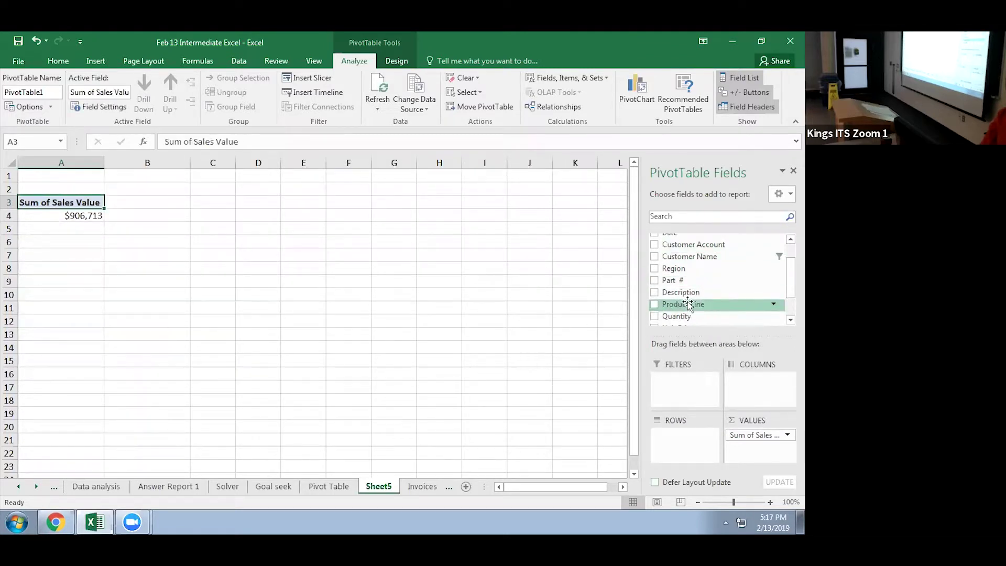
{"action": "left_click_drag", "start_coordinate": [687, 304], "coordinate": [665, 443]}
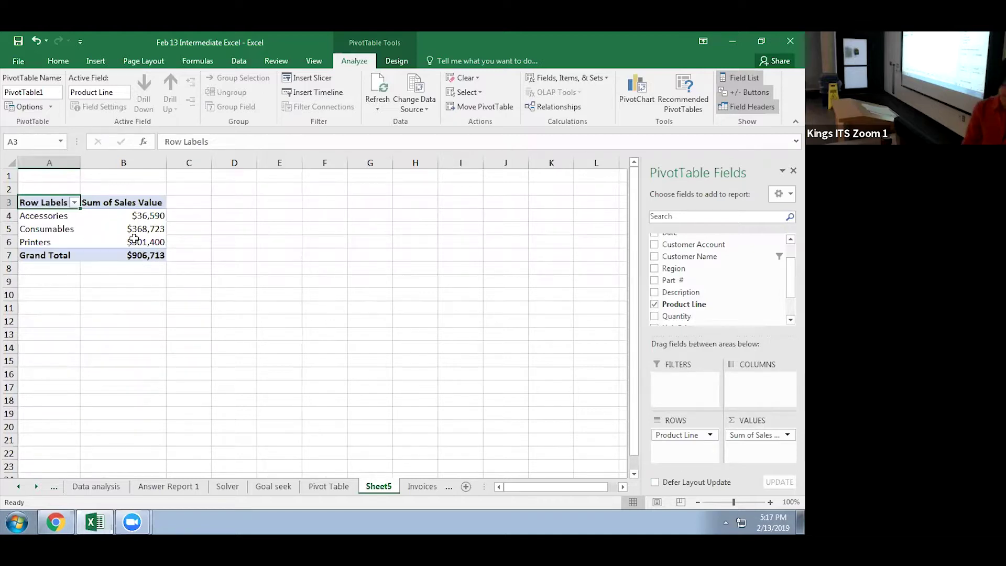
{"action": "mouse_move", "coordinate": [134, 239]}
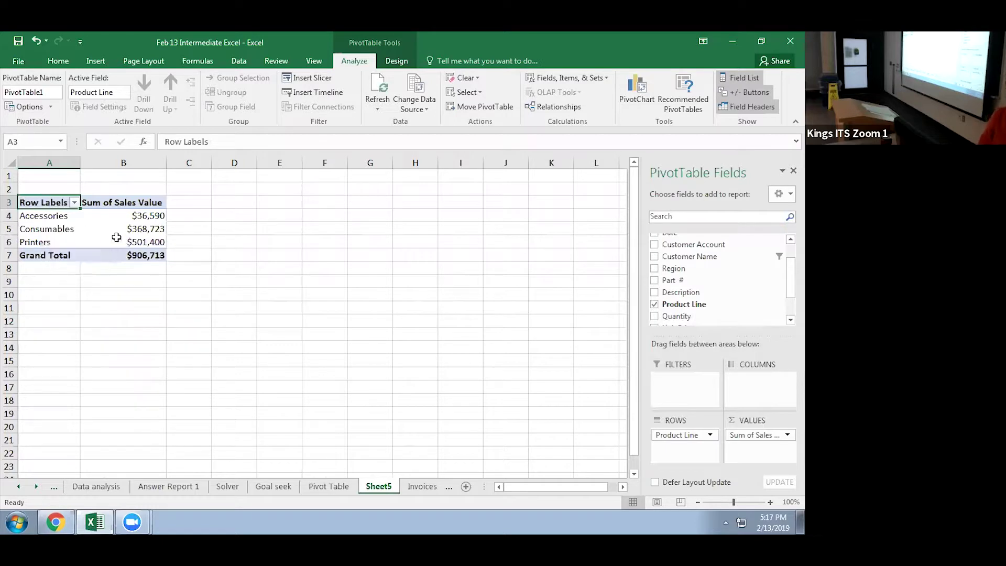
{"action": "left_click", "coordinate": [31, 244]}
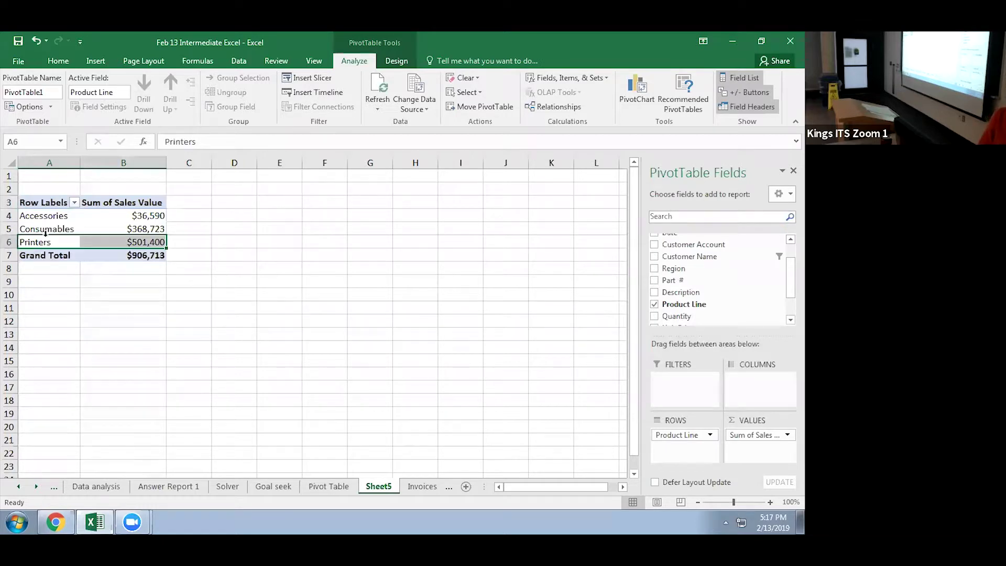
Replace Product Line with Description in the PivotTable's Rows area to break down sales by individual product
{"action": "left_click", "coordinate": [67, 204]}
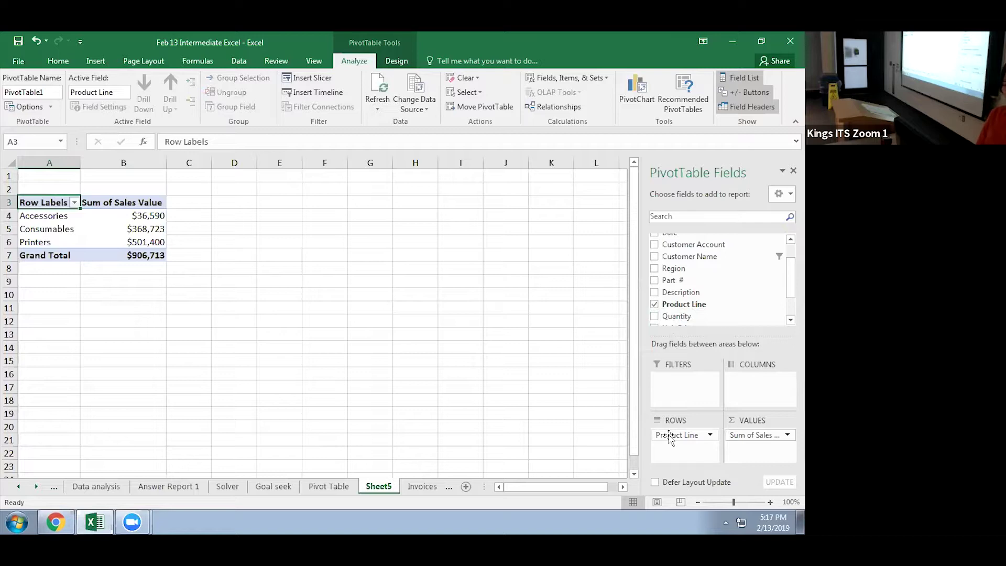
{"action": "left_click_drag", "start_coordinate": [669, 438], "coordinate": [577, 408]}
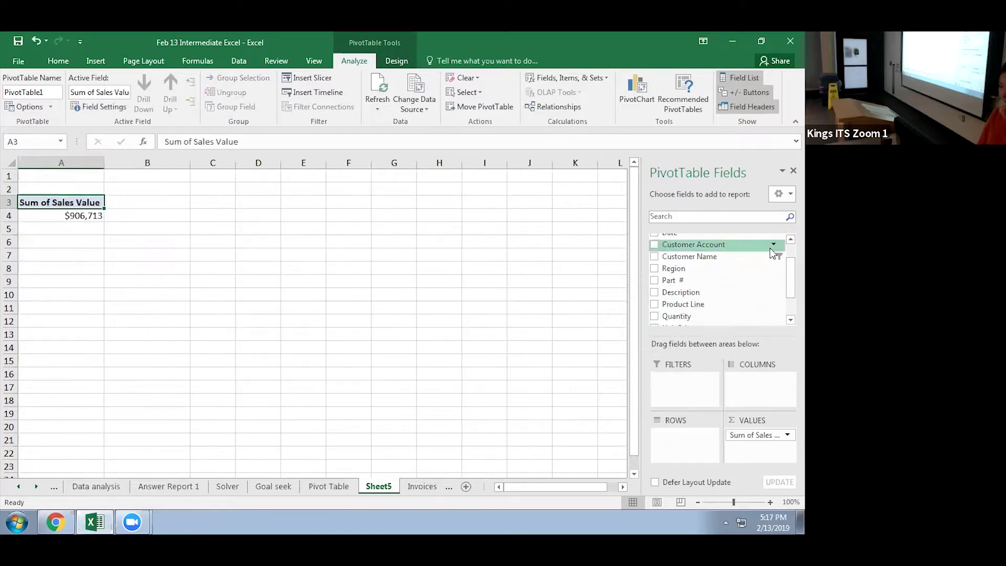
{"action": "left_click_drag", "start_coordinate": [704, 294], "coordinate": [671, 454]}
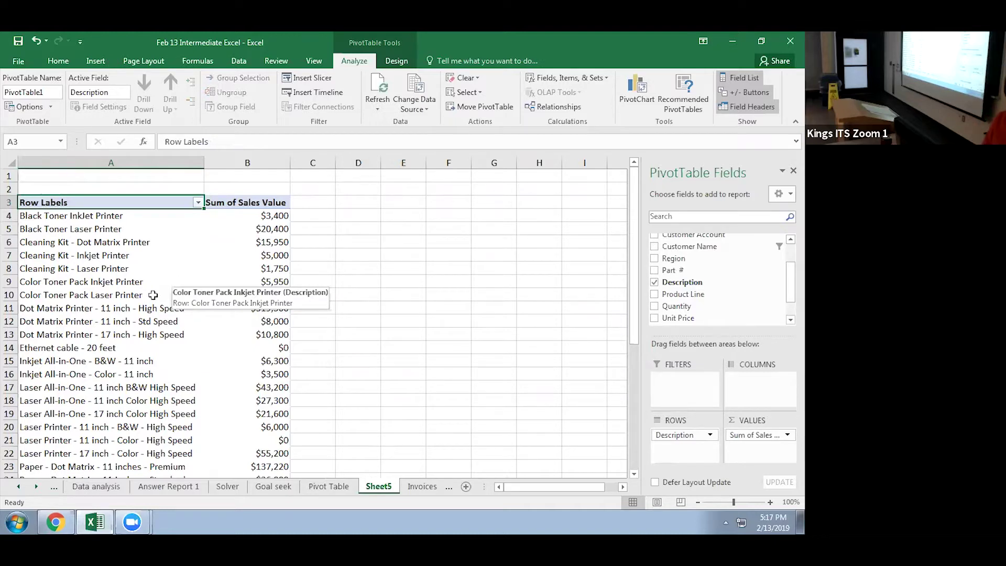
Review the full product list and filter the descriptions to the top 10 items by Sum of Sales Value
{"action": "left_click", "coordinate": [230, 279]}
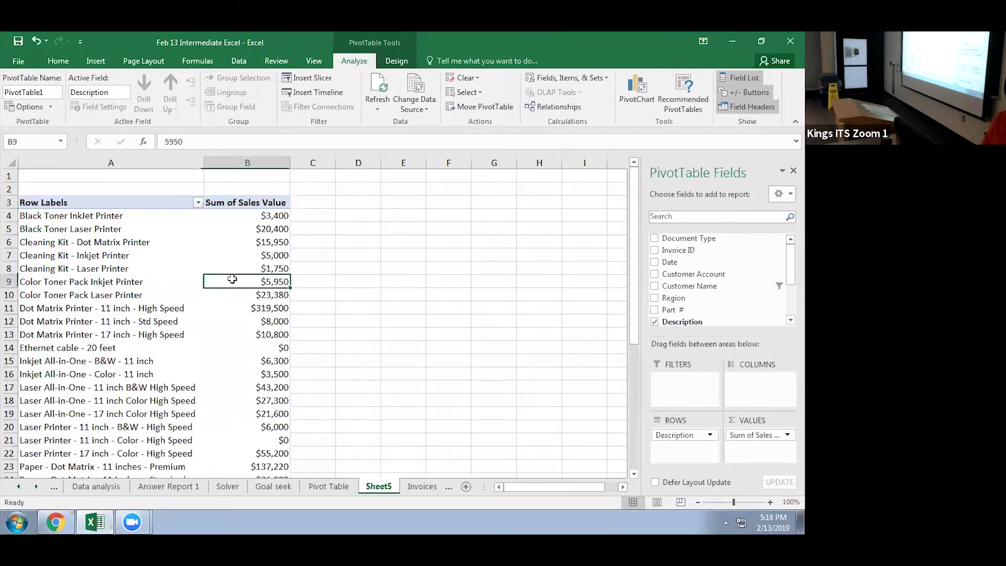
{"action": "scroll", "coordinate": [229, 275], "scroll_direction": "down", "scroll_amount": 5}
{"action": "scroll", "coordinate": [230, 275], "scroll_direction": "down", "scroll_amount": 8}
{"action": "scroll", "coordinate": [229, 274], "scroll_direction": "up", "scroll_amount": 7}
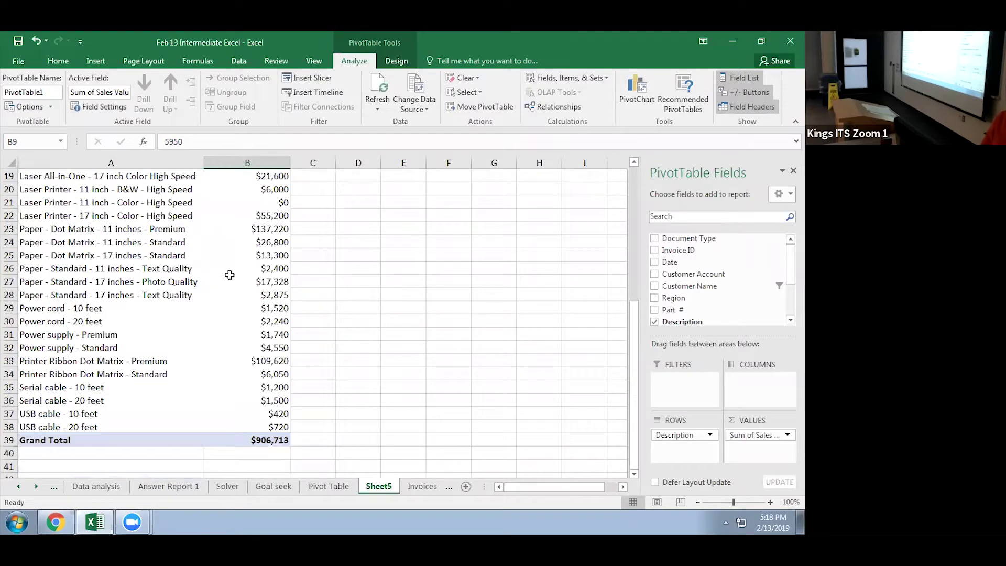
{"action": "scroll", "coordinate": [207, 339], "scroll_direction": "up", "scroll_amount": 6}
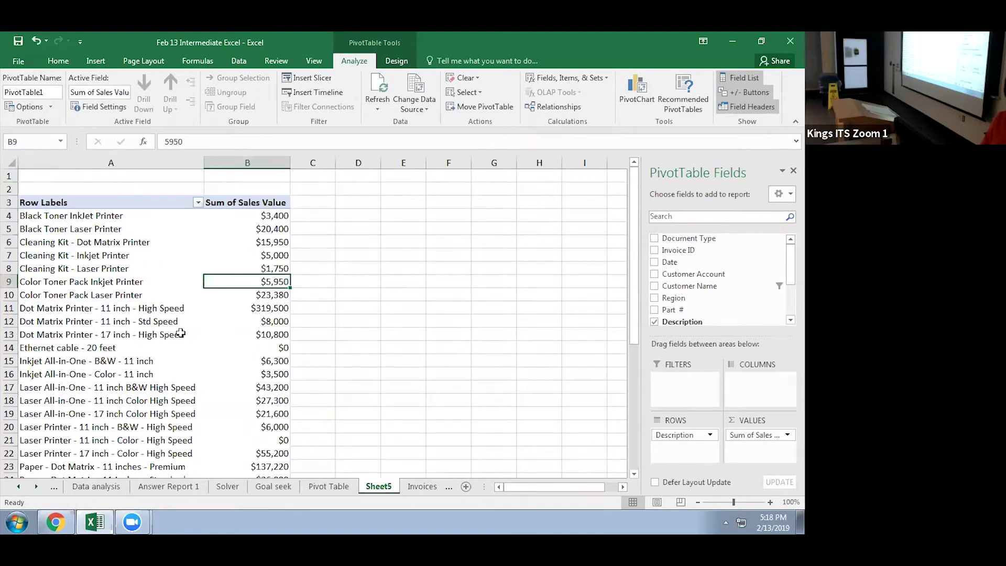
{"action": "left_click", "coordinate": [198, 202]}
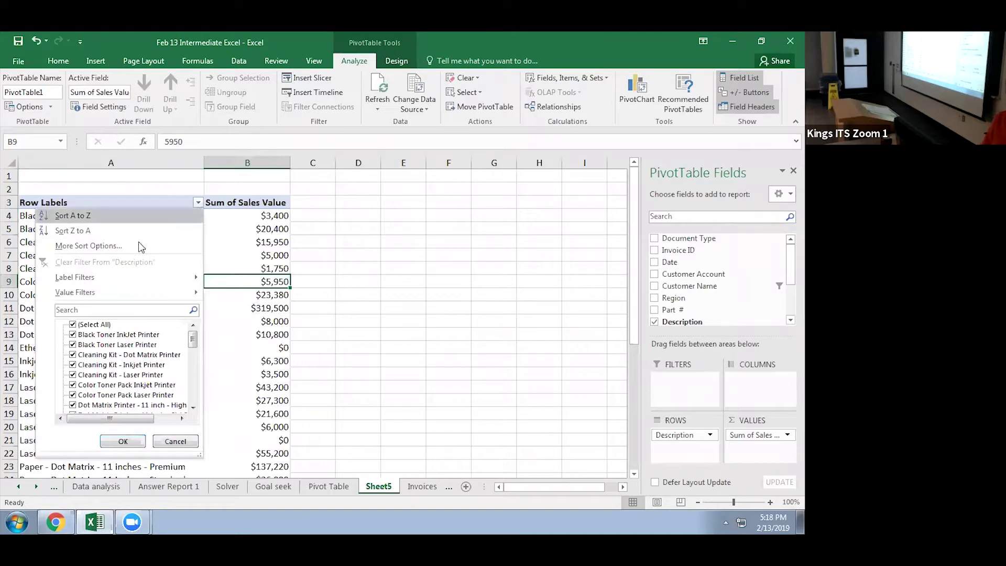
{"action": "mouse_move", "coordinate": [97, 293]}
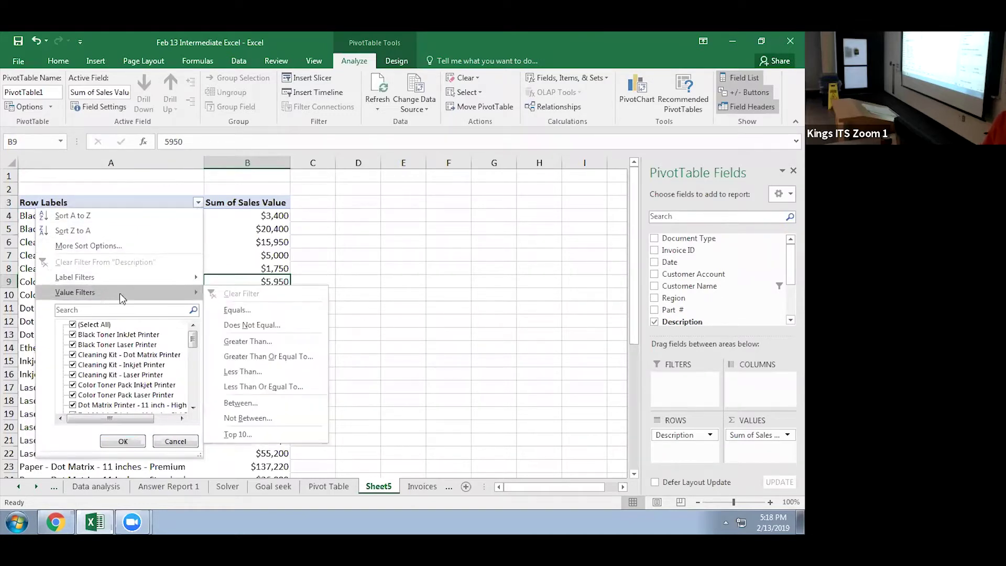
{"action": "left_click", "coordinate": [239, 434]}
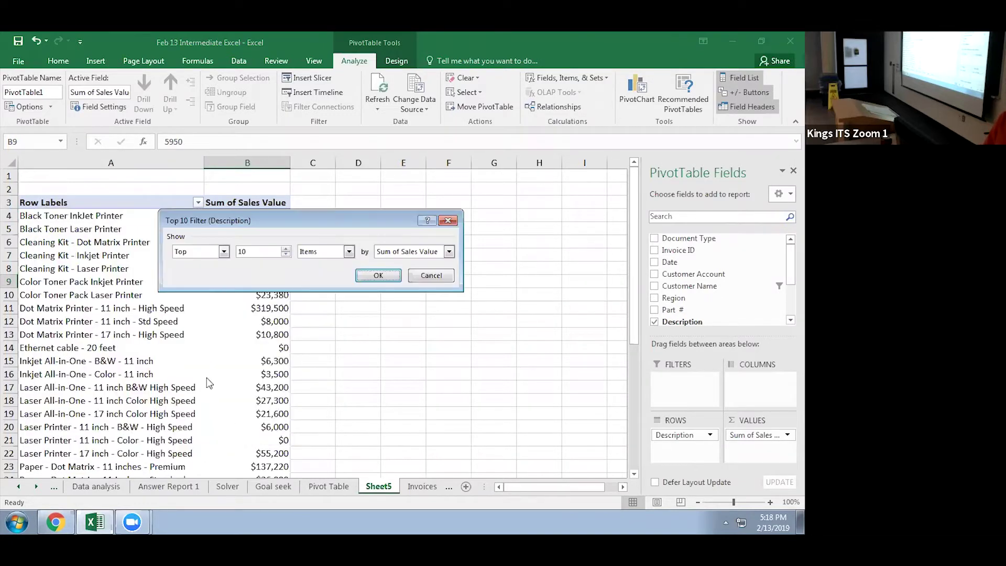
{"action": "left_click", "coordinate": [378, 275]}
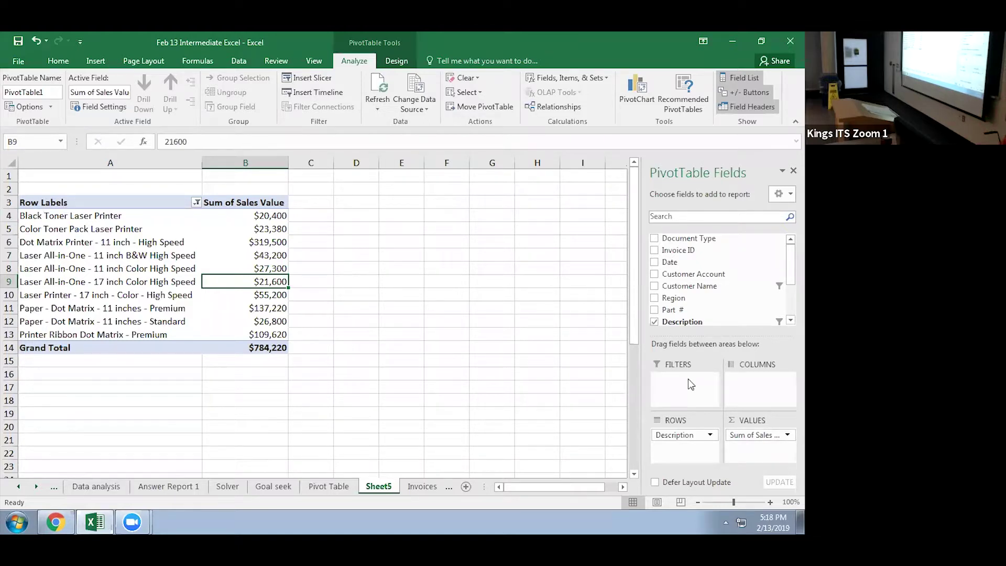
Add Region to the PivotTable's Filters area and Product Line to its Columns area
{"action": "left_click_drag", "start_coordinate": [689, 300], "coordinate": [679, 390]}
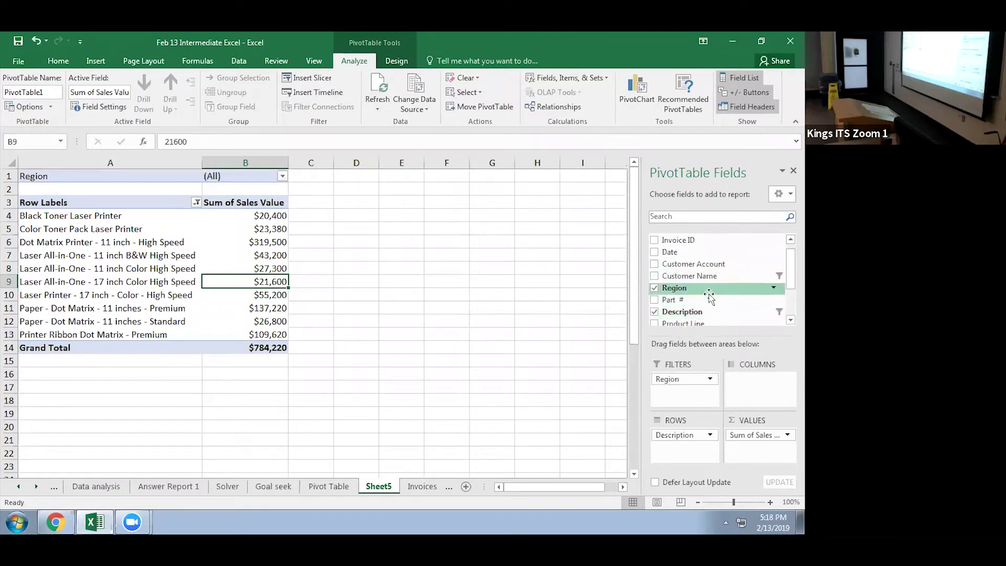
{"action": "left_click_drag", "start_coordinate": [690, 322], "coordinate": [760, 389]}
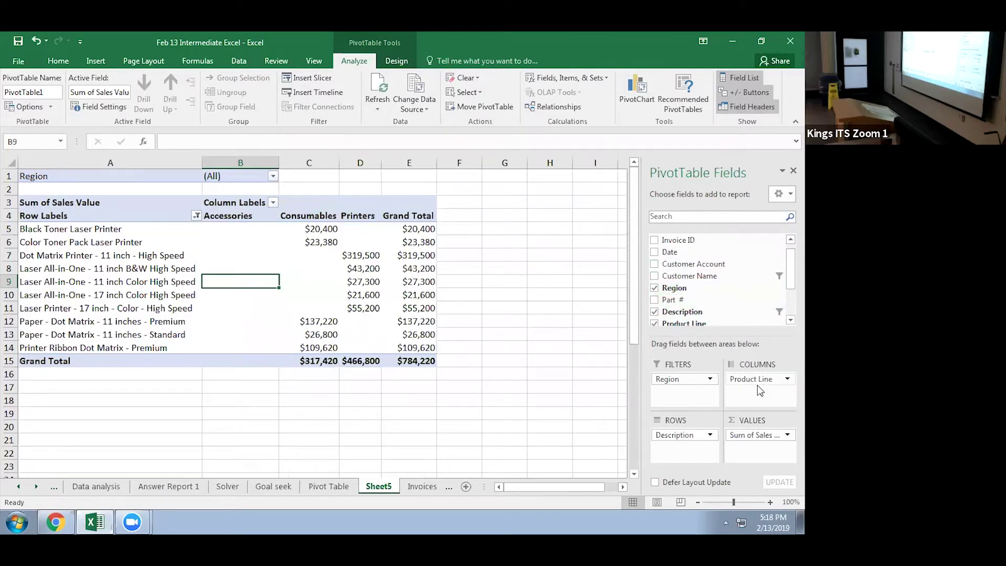
Replace Description with Customer Name in the PivotTable's Rows area and filter Region to Florida
{"action": "left_click_drag", "start_coordinate": [695, 435], "coordinate": [579, 388]}
{"action": "left_click_drag", "start_coordinate": [689, 275], "coordinate": [668, 441]}
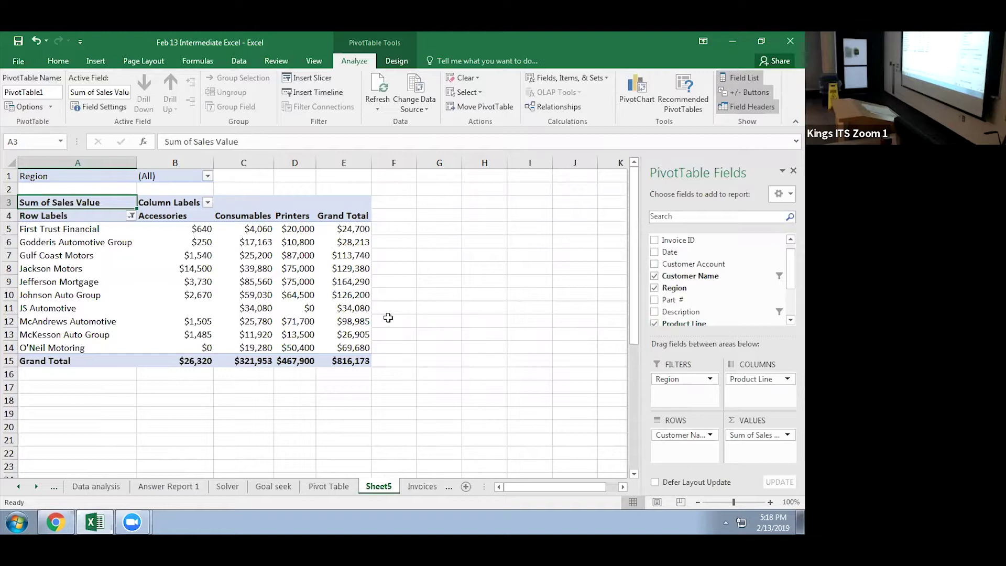
{"action": "left_click", "coordinate": [207, 177]}
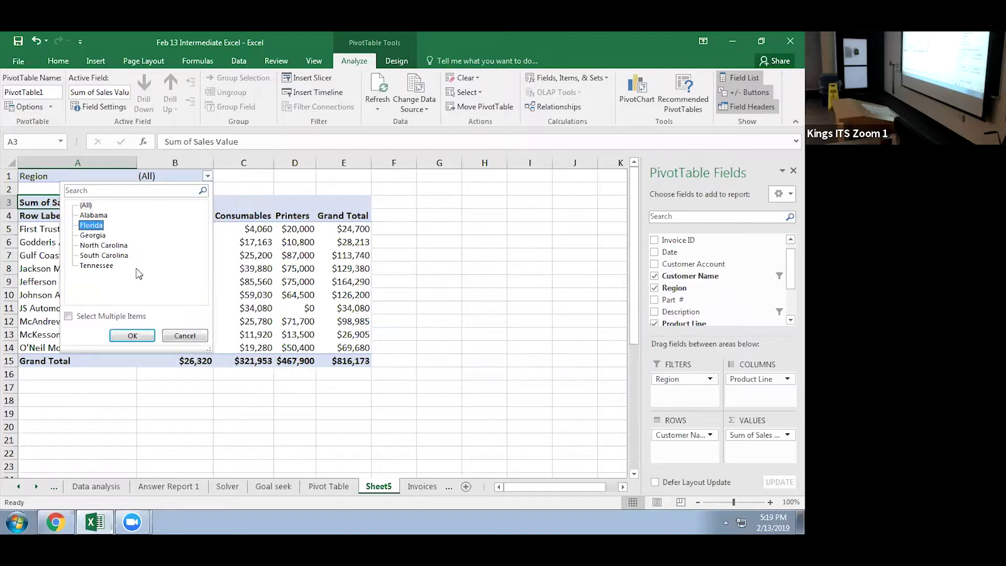
{"action": "left_click", "coordinate": [140, 341]}
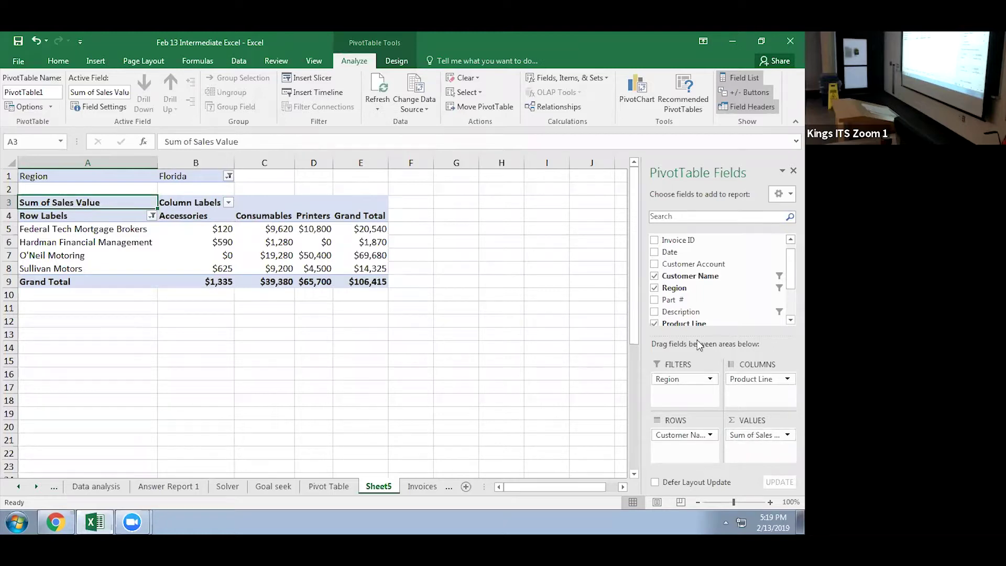
Try a duplicate Sales Value in the PivotTable's Values area and reset the area to a single Sum of Sales Value
{"action": "scroll", "coordinate": [701, 298], "scroll_direction": "down", "scroll_amount": 2}
{"action": "scroll", "coordinate": [680, 293], "scroll_direction": "down", "scroll_amount": 2}
{"action": "left_click_drag", "start_coordinate": [676, 304], "coordinate": [755, 445]}
{"action": "scroll", "coordinate": [545, 381], "scroll_direction": "up", "scroll_amount": 2}
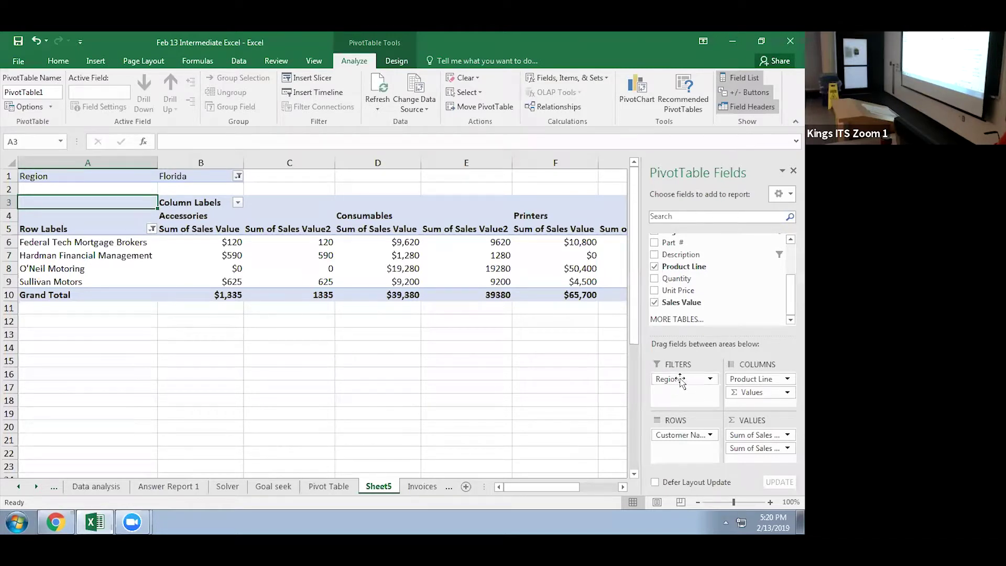
{"action": "left_click_drag", "start_coordinate": [681, 380], "coordinate": [452, 382]}
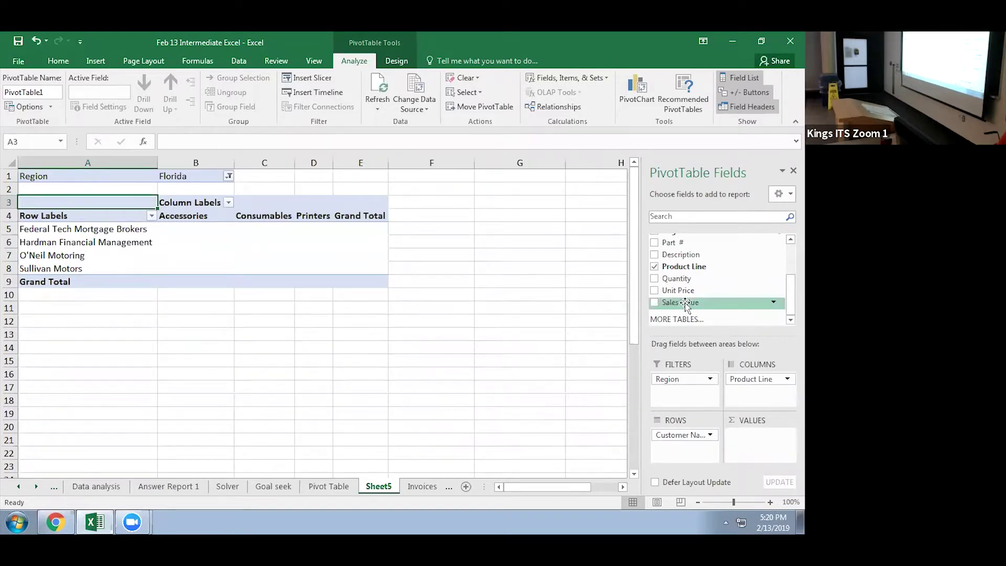
{"action": "left_click_drag", "start_coordinate": [773, 440], "coordinate": [773, 440]}
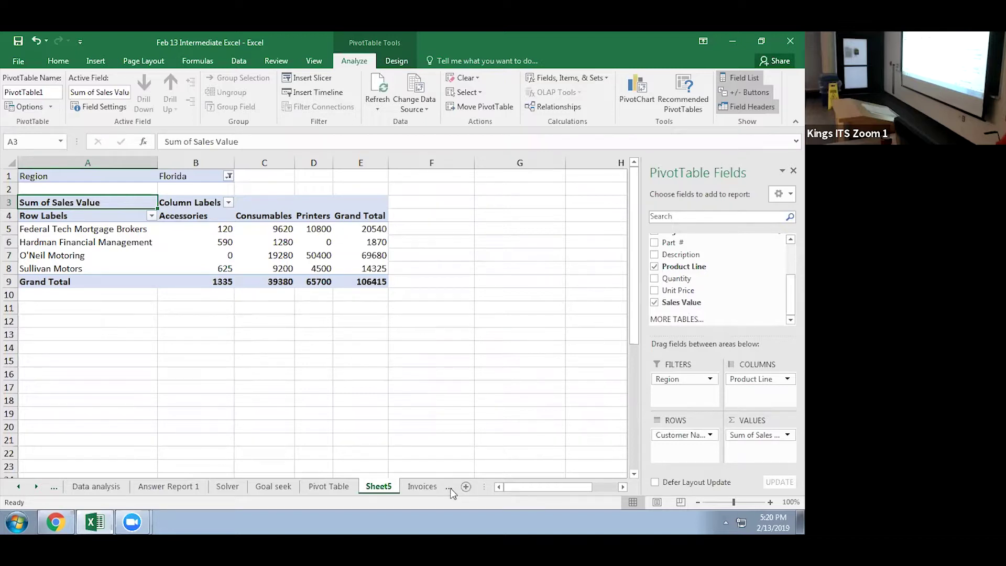
Copy the PivotTable range A1:E9 and paste it as values only starting at cell A13
{"action": "left_click_drag", "start_coordinate": [380, 279], "coordinate": [67, 180]}
{"action": "right_click", "coordinate": [303, 240]}
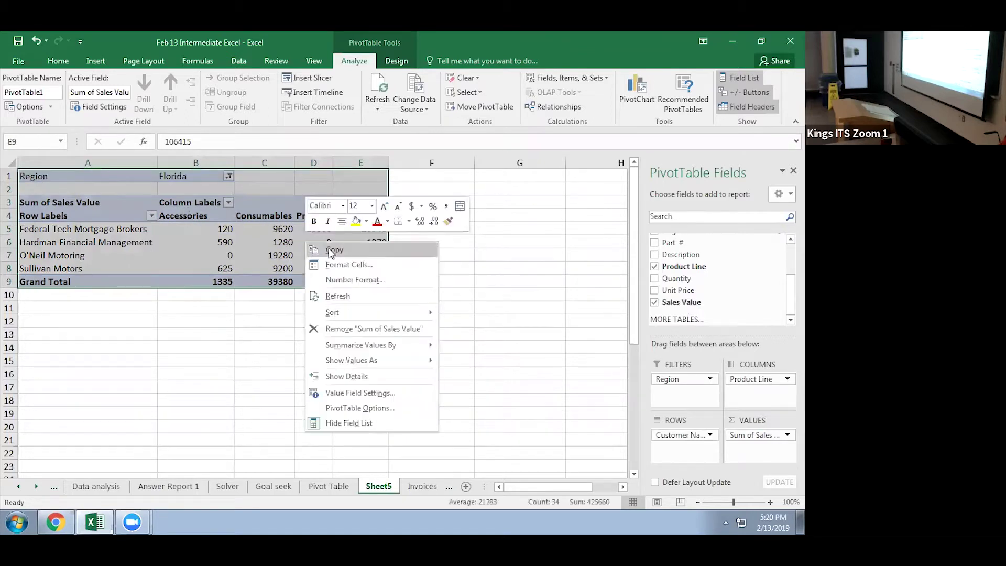
{"action": "left_click", "coordinate": [328, 250]}
{"action": "left_click", "coordinate": [128, 332]}
{"action": "right_click", "coordinate": [128, 332]}
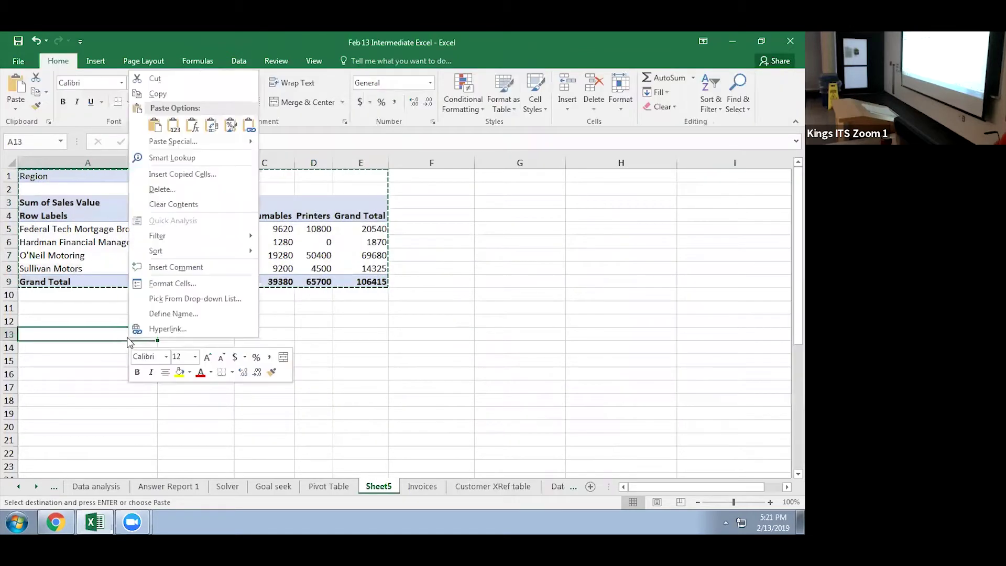
{"action": "left_click", "coordinate": [173, 128]}
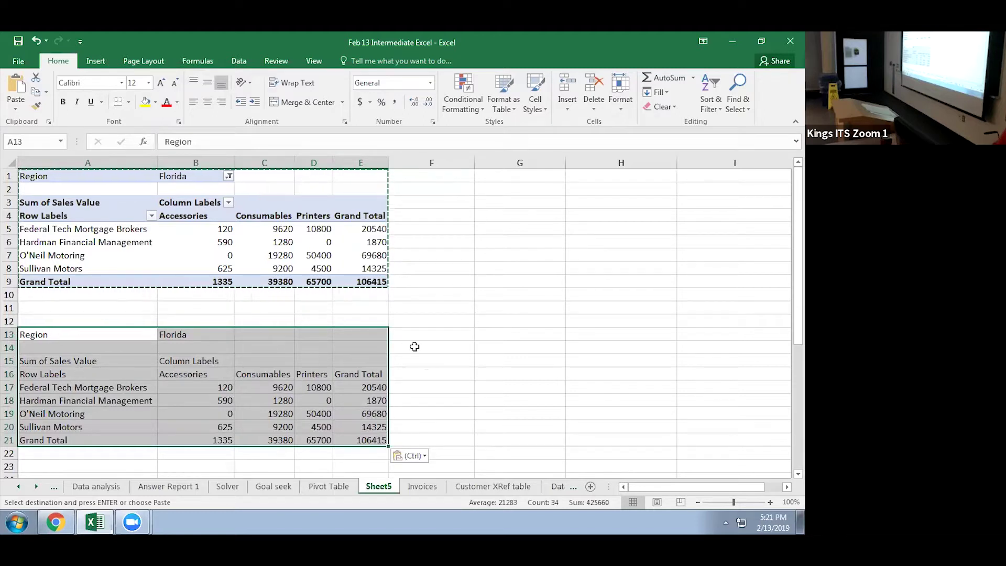
Delete the pasted values-only copy below the PivotTable
{"action": "left_click", "coordinate": [364, 416]}
{"action": "left_click_drag", "start_coordinate": [431, 440], "coordinate": [58, 322]}
{"action": "key", "text": "Delete"}
{"action": "left_click", "coordinate": [437, 285]}
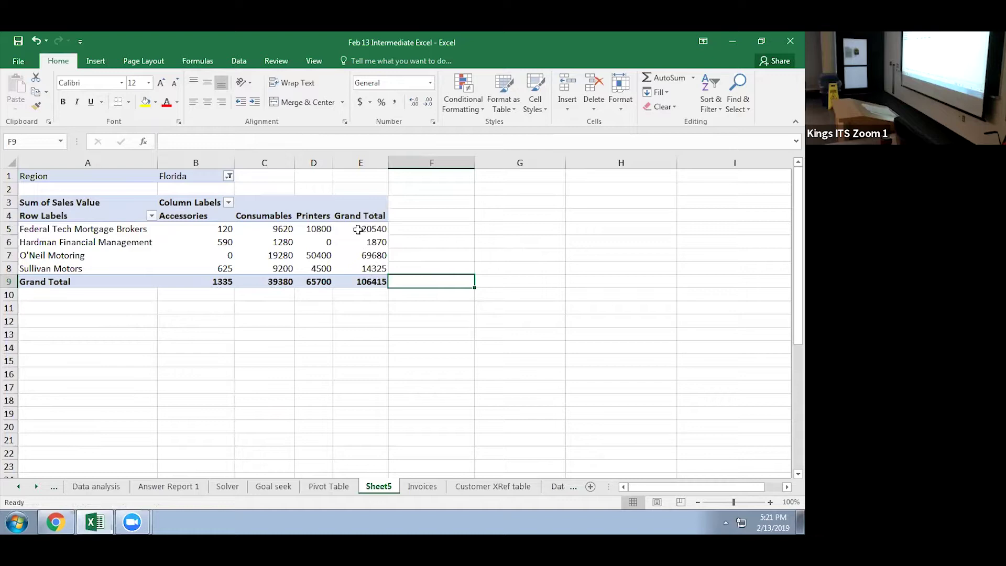
Turn off the PivotTable's grand totals for both rows and columns
{"action": "left_click", "coordinate": [355, 201]}
{"action": "left_click_drag", "start_coordinate": [353, 198], "coordinate": [351, 260]}
{"action": "key", "text": "Return"}
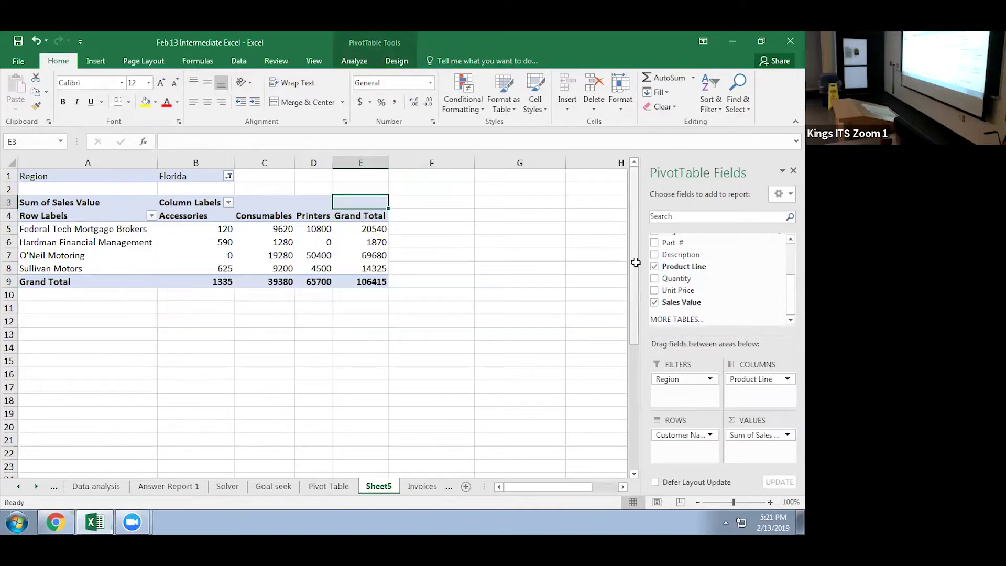
{"action": "left_click", "coordinate": [352, 215]}
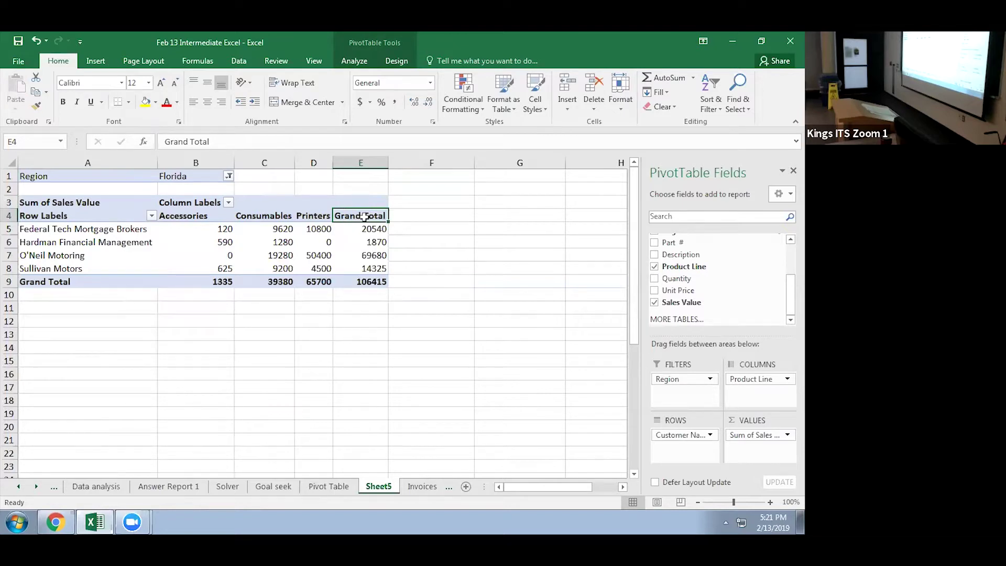
{"action": "left_click", "coordinate": [395, 61]}
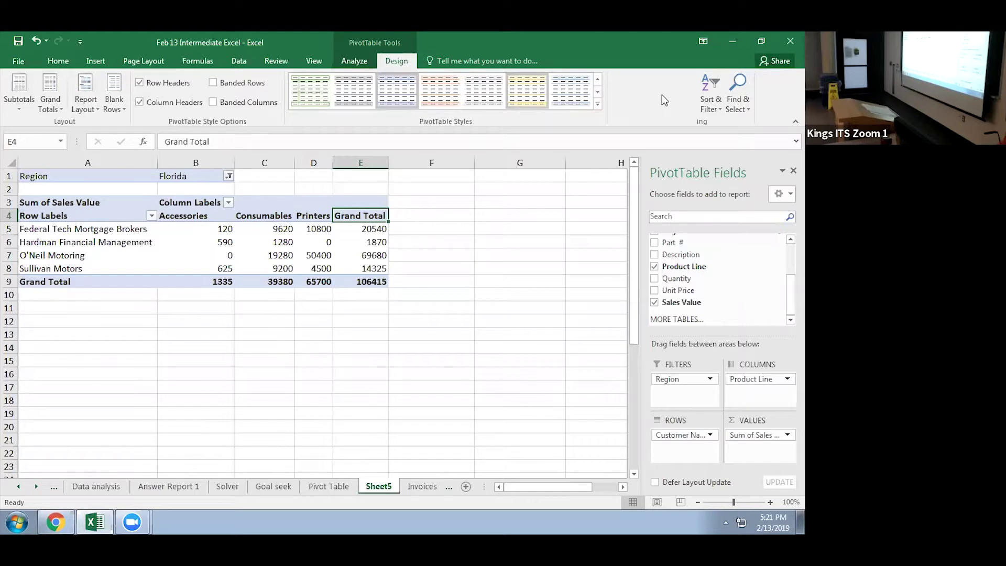
{"action": "left_click", "coordinate": [13, 109]}
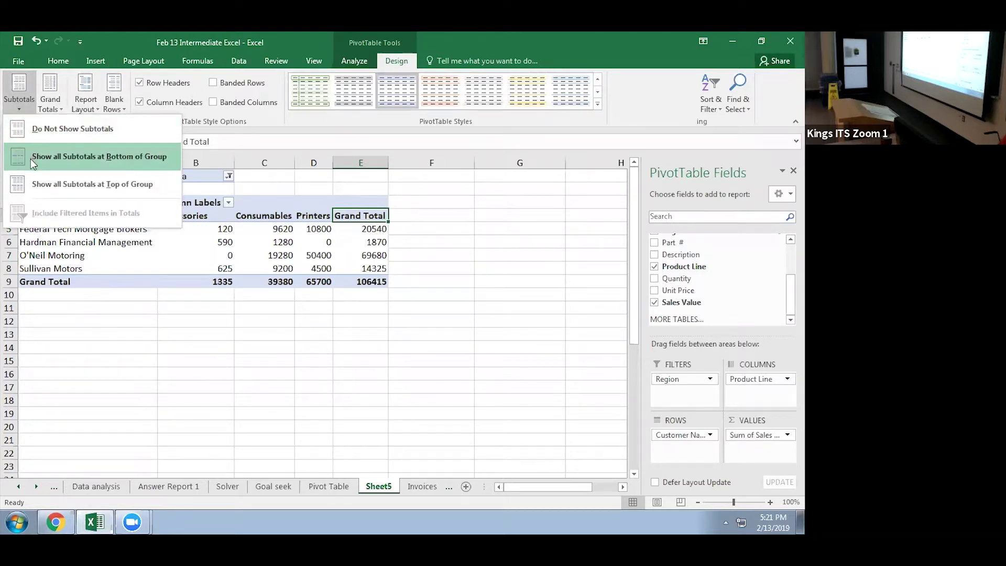
{"action": "left_click", "coordinate": [53, 103]}
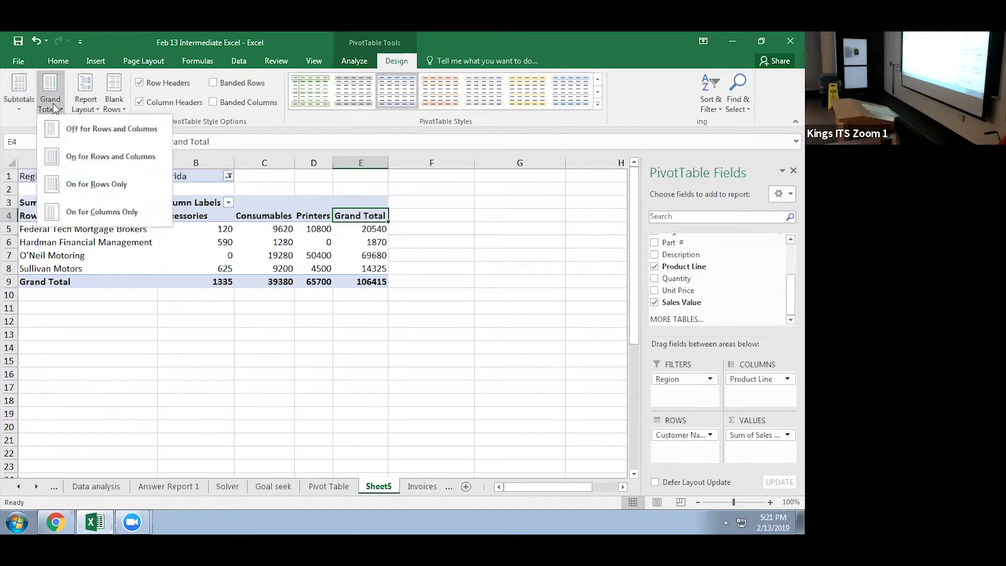
{"action": "left_click", "coordinate": [99, 128]}
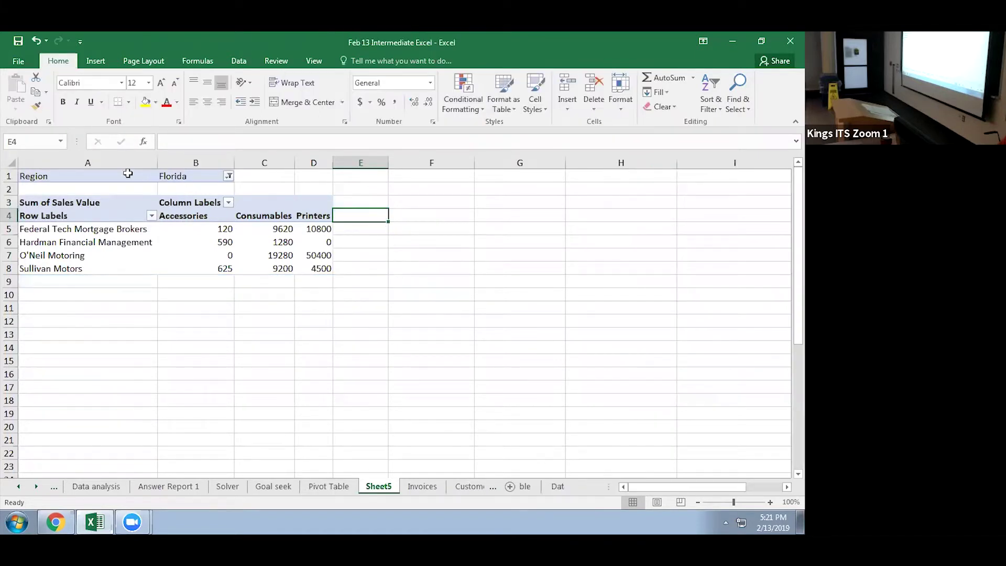
Turn the PivotTable's grand totals back on for rows and columns
{"action": "left_click", "coordinate": [313, 202]}
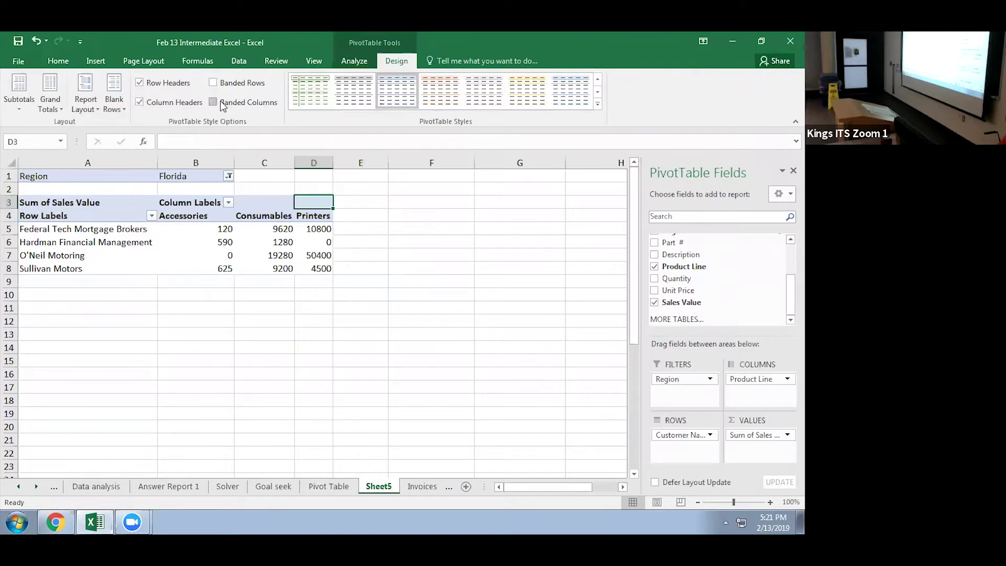
{"action": "left_click", "coordinate": [50, 99]}
{"action": "left_click", "coordinate": [74, 157]}
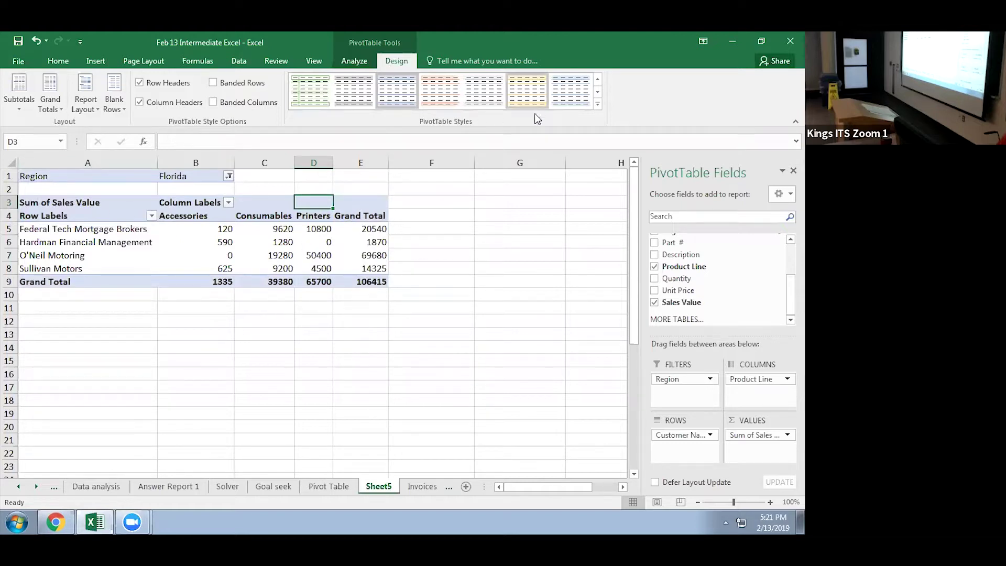
Try a dark PivotTable style with black header and total rows, and settle on a medium style with a blue header
{"action": "left_click", "coordinate": [597, 95]}
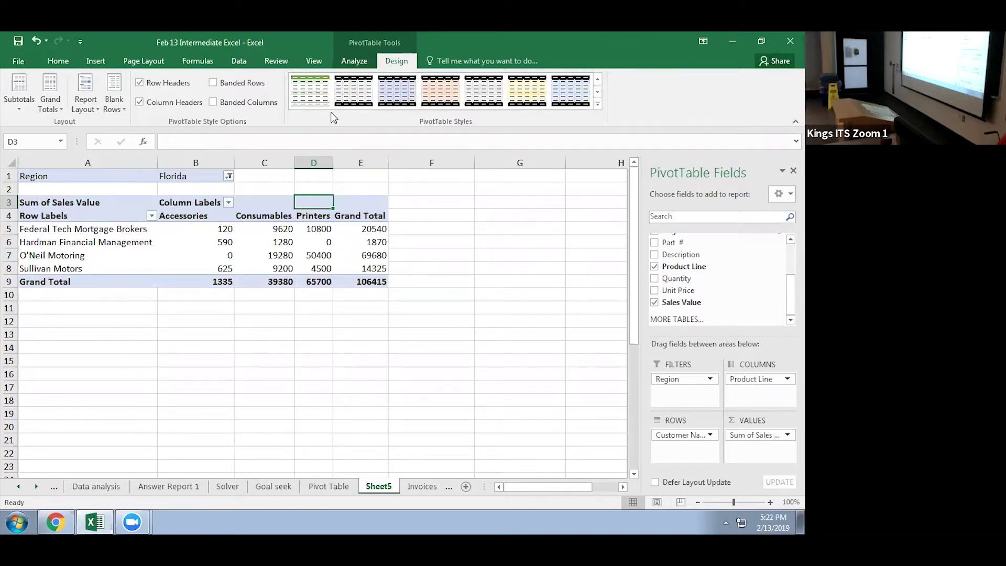
{"action": "left_click", "coordinate": [397, 90]}
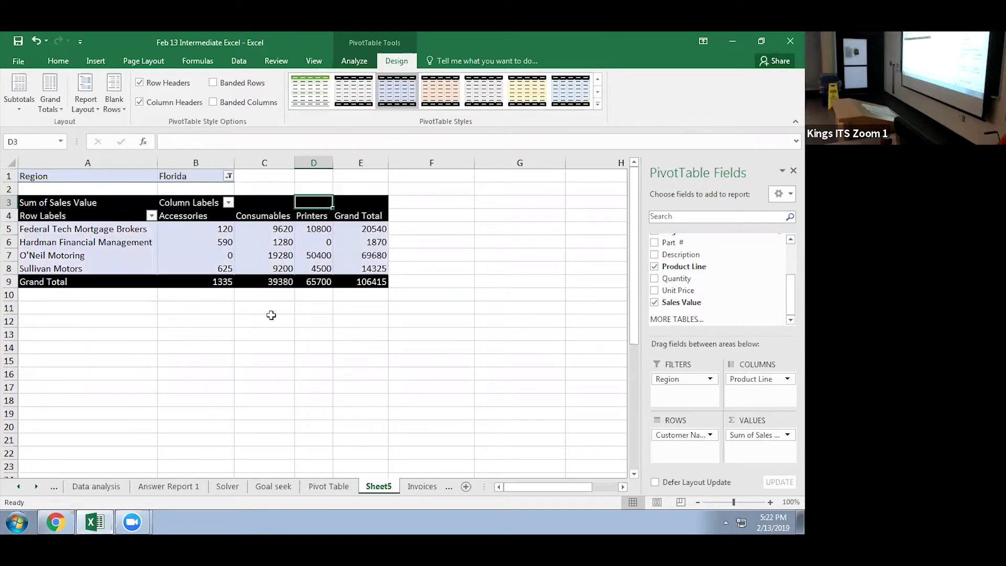
{"action": "left_click", "coordinate": [597, 80]}
{"action": "left_click", "coordinate": [399, 102]}
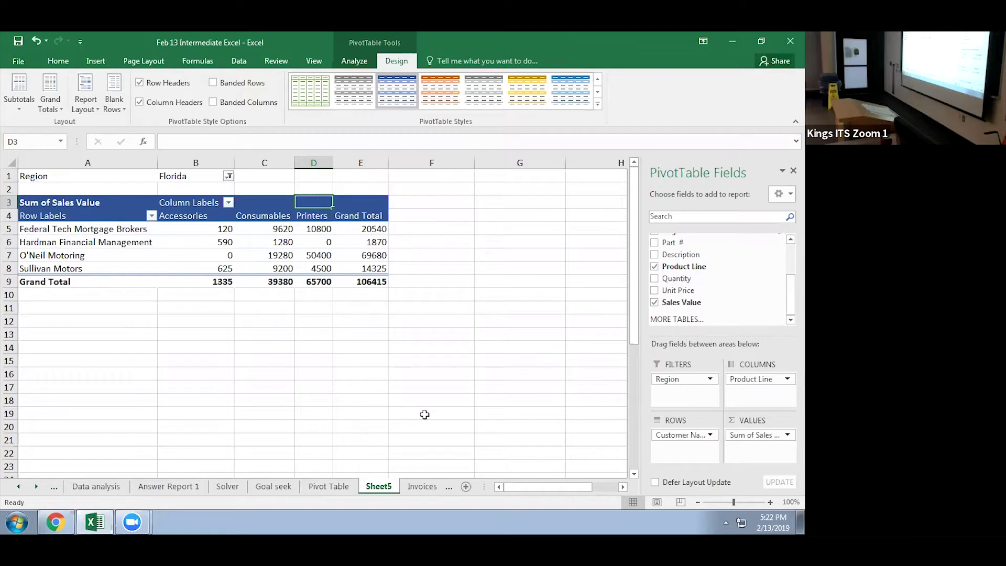
{"action": "left_click", "coordinate": [425, 360]}
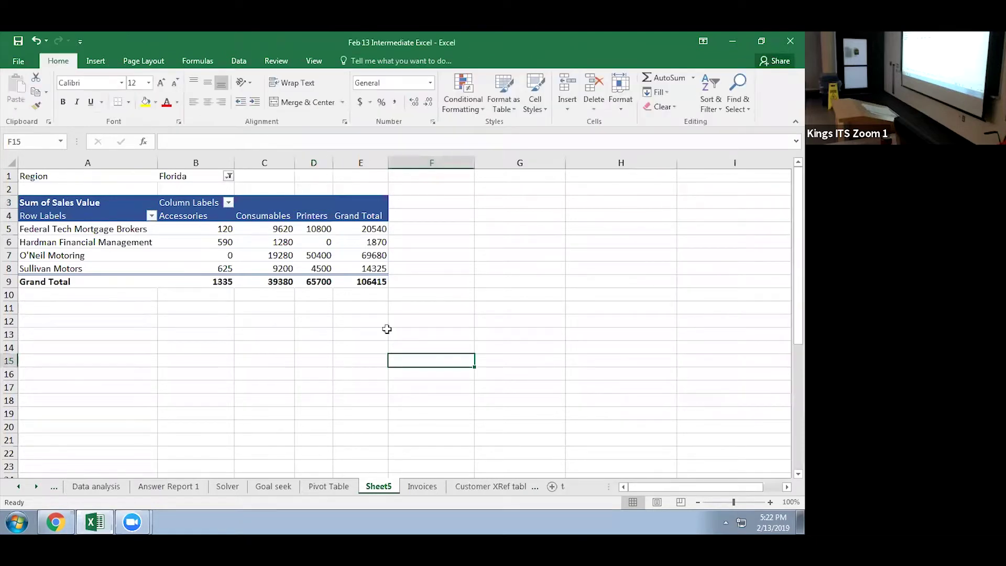
Insert a Clustered Column PivotChart from the PivotTable and reposition it on the sheet over columns C to G
{"action": "left_click", "coordinate": [324, 241]}
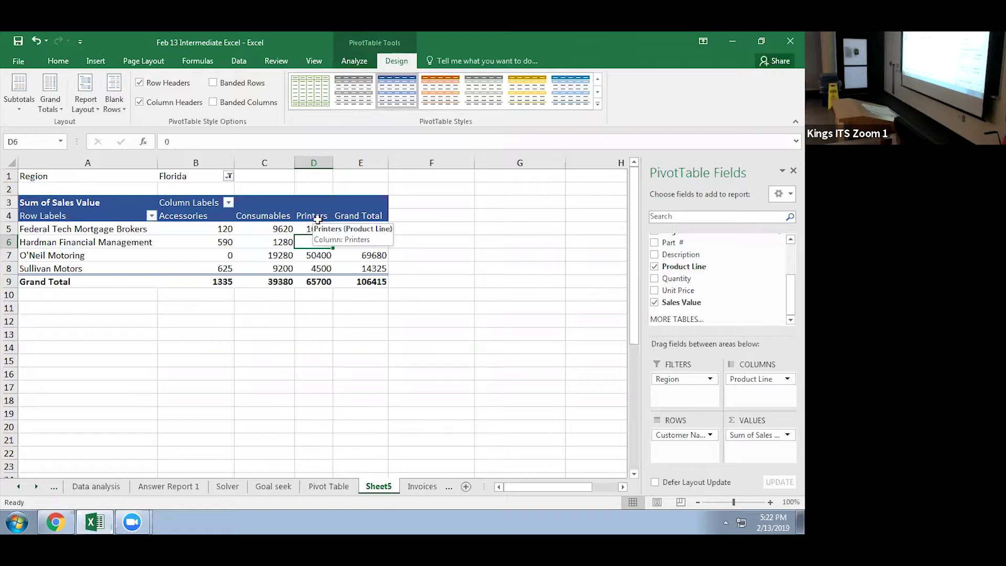
{"action": "left_click", "coordinate": [349, 63]}
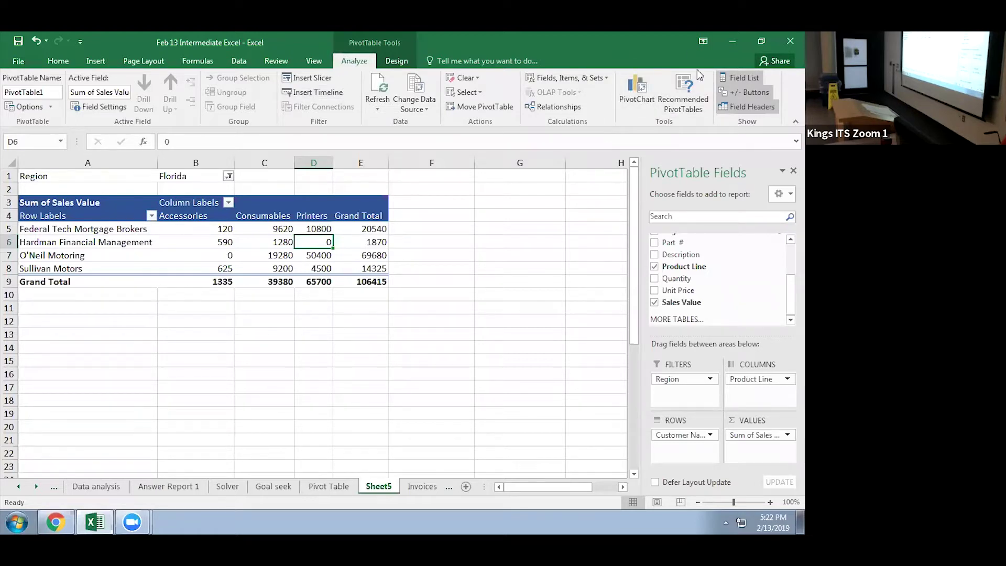
{"action": "left_click", "coordinate": [629, 101]}
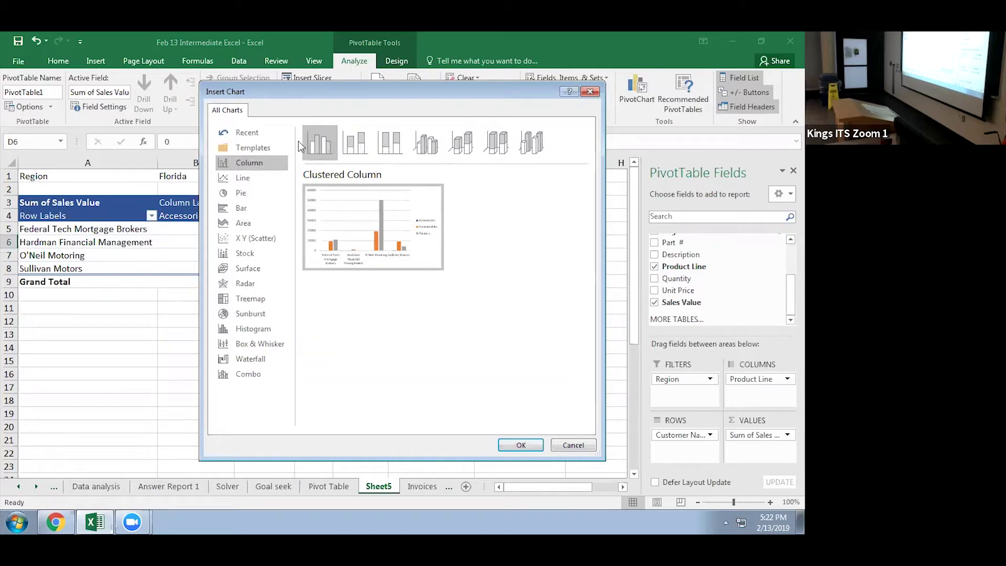
{"action": "left_click", "coordinate": [522, 445]}
{"action": "left_click_drag", "start_coordinate": [373, 256], "coordinate": [451, 232]}
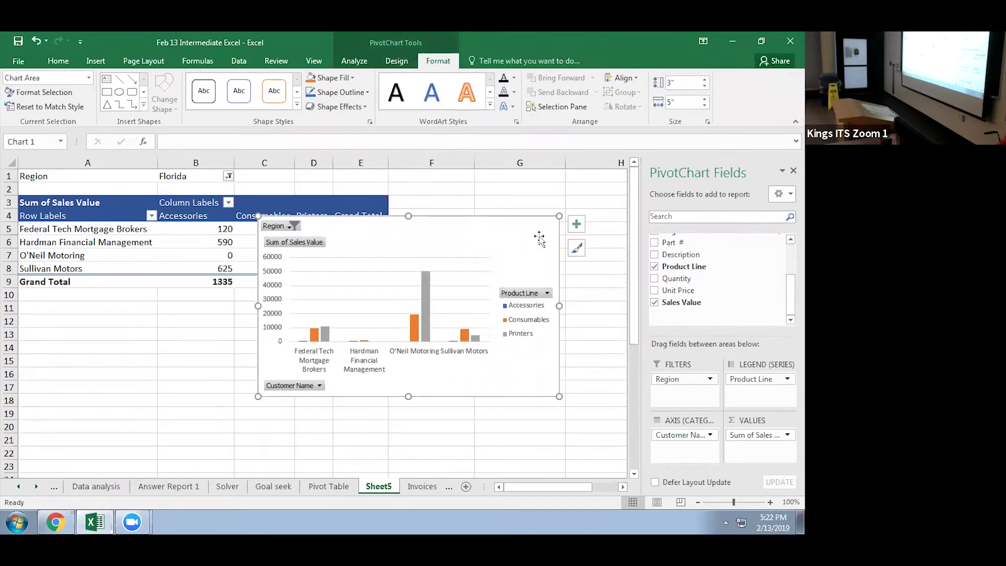
Remove the legend from the PivotChart and review the available chart styles and color palettes
{"action": "left_click", "coordinate": [579, 226]}
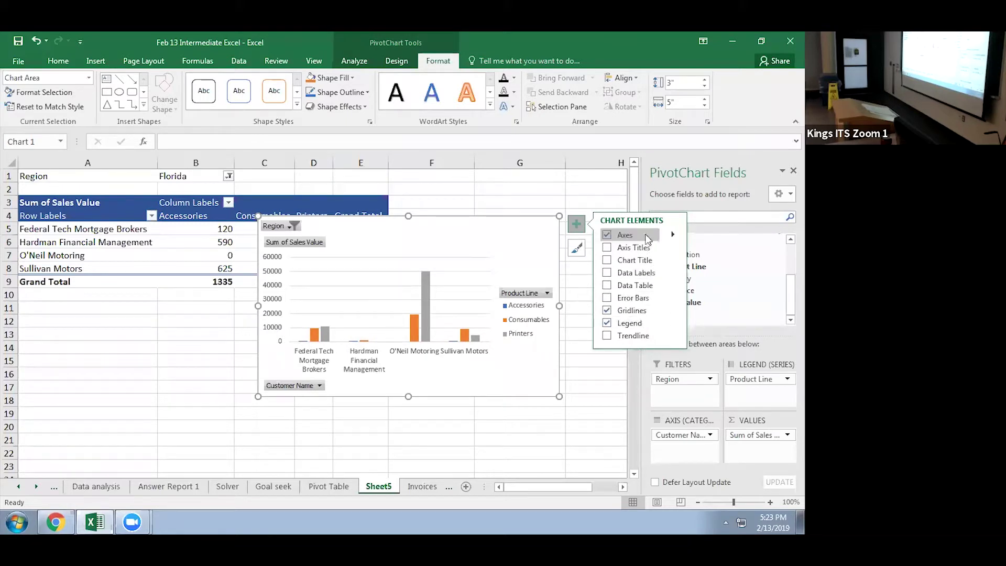
{"action": "left_click", "coordinate": [606, 324]}
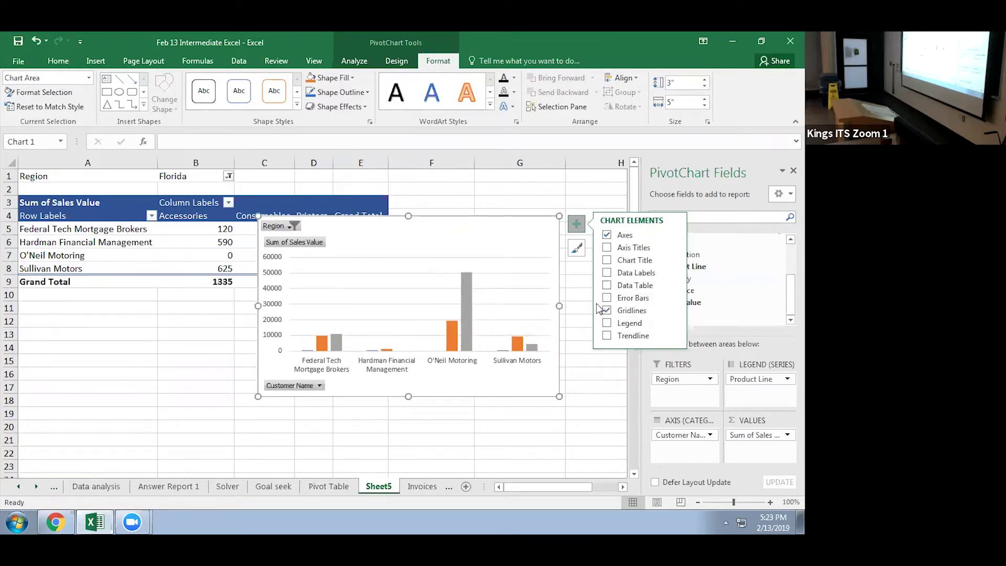
{"action": "left_click", "coordinate": [578, 243]}
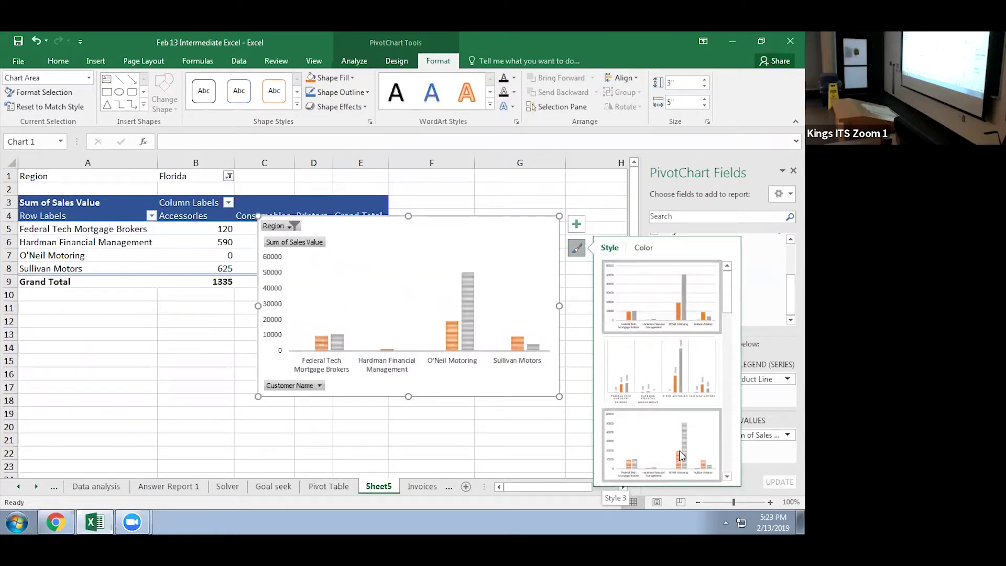
{"action": "left_click", "coordinate": [651, 250]}
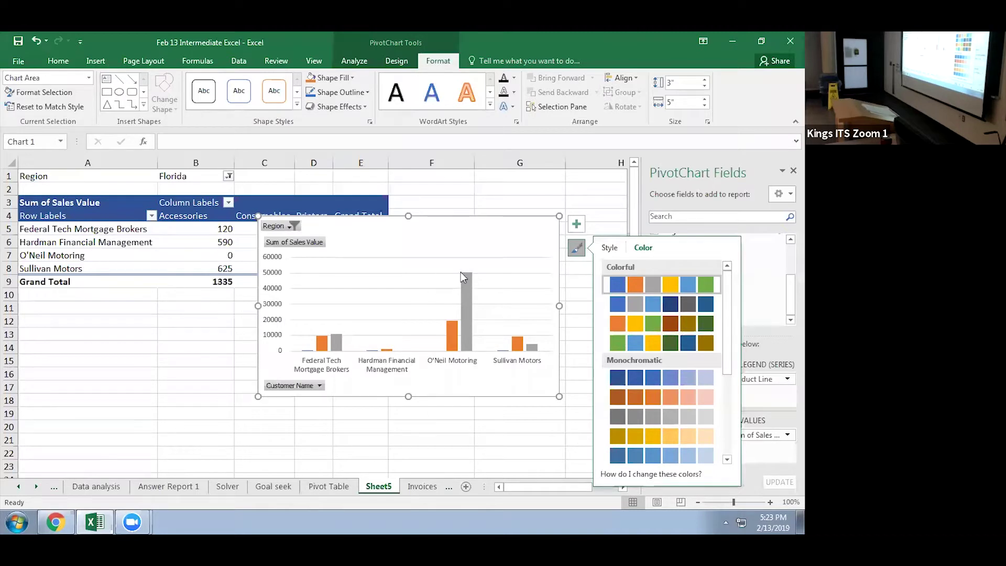
{"action": "mouse_move", "coordinate": [460, 272]}
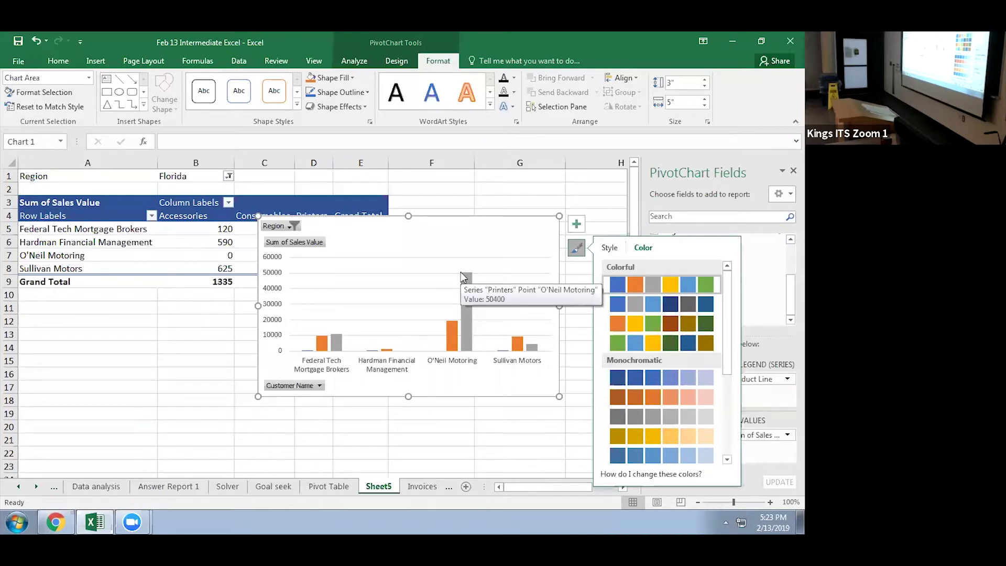
{"action": "left_click", "coordinate": [579, 293]}
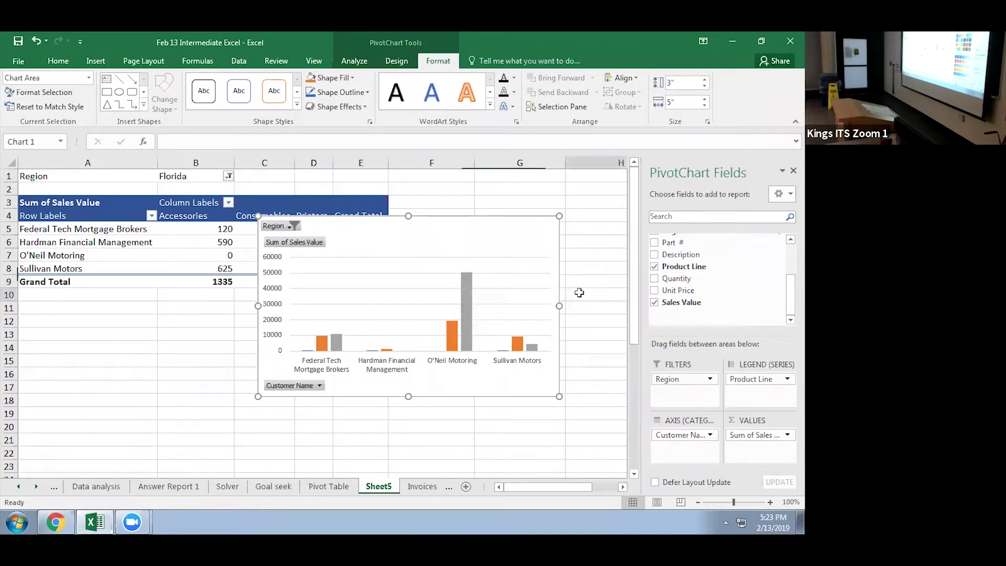
Set the PivotTable's Region filter to (All) so the table and chart cover every region
{"action": "left_click", "coordinate": [463, 240]}
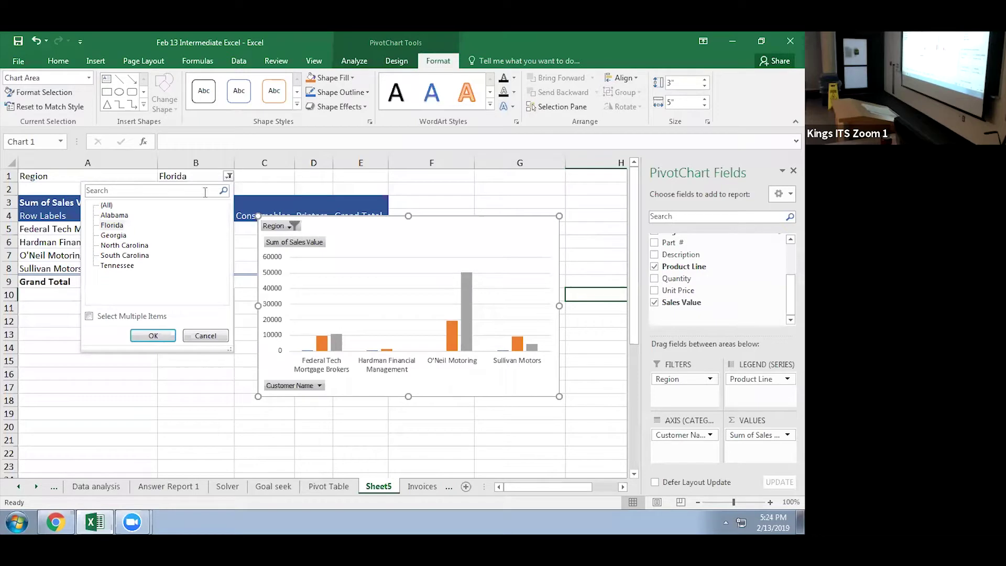
{"action": "left_click", "coordinate": [107, 205]}
{"action": "left_click", "coordinate": [153, 335]}
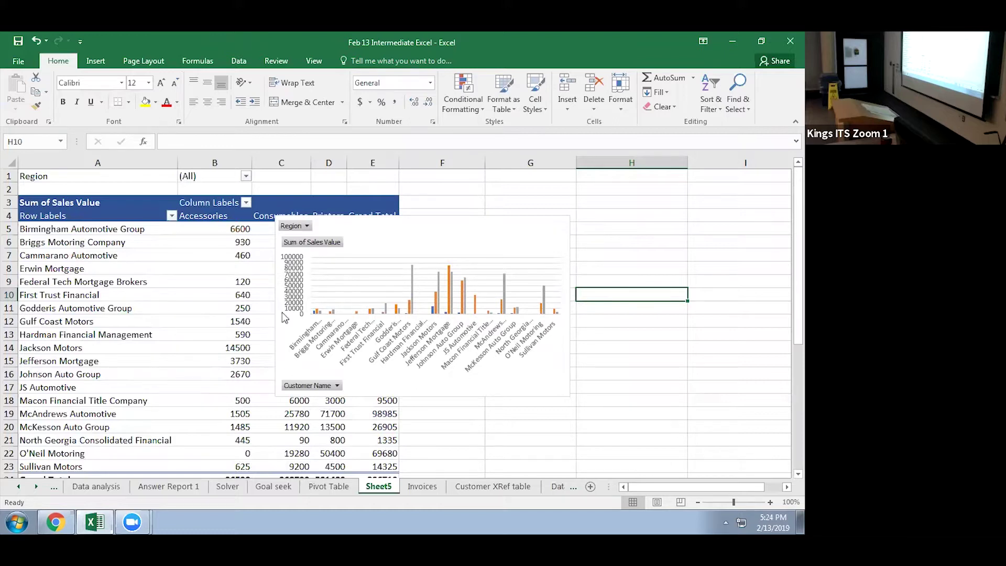
{"action": "left_click", "coordinate": [299, 204]}
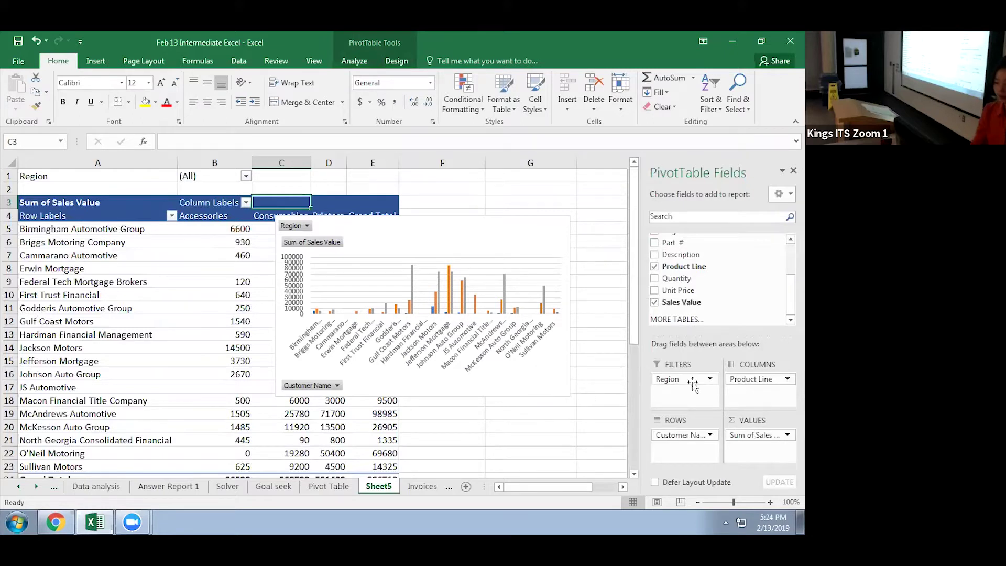
Remove Region, Product Line and Customer Name from the PivotTable layout, keeping only Sum of Sales Value
{"action": "left_click_drag", "start_coordinate": [679, 385], "coordinate": [589, 332]}
{"action": "left_click_drag", "start_coordinate": [751, 379], "coordinate": [624, 403]}
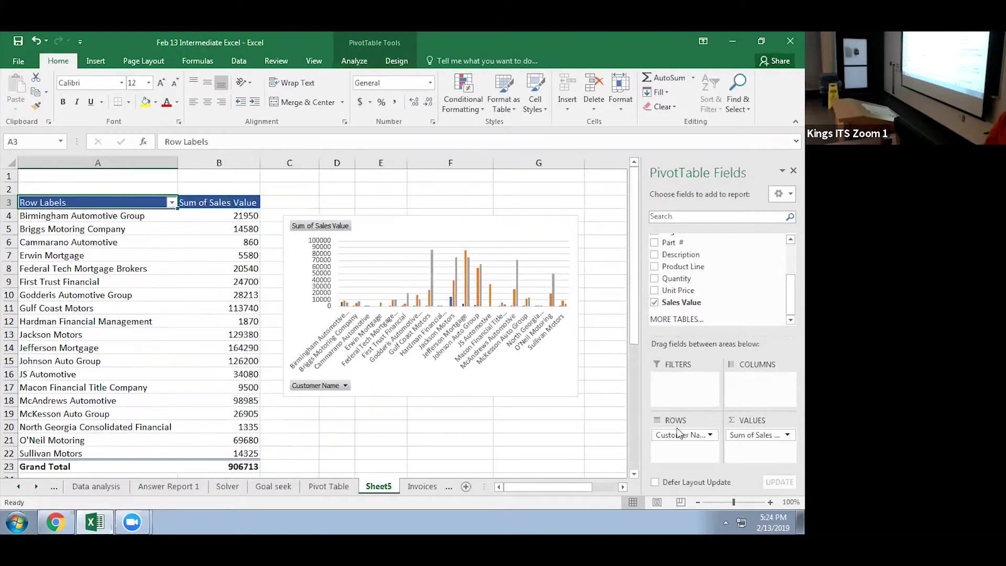
{"action": "left_click_drag", "start_coordinate": [681, 440], "coordinate": [618, 419]}
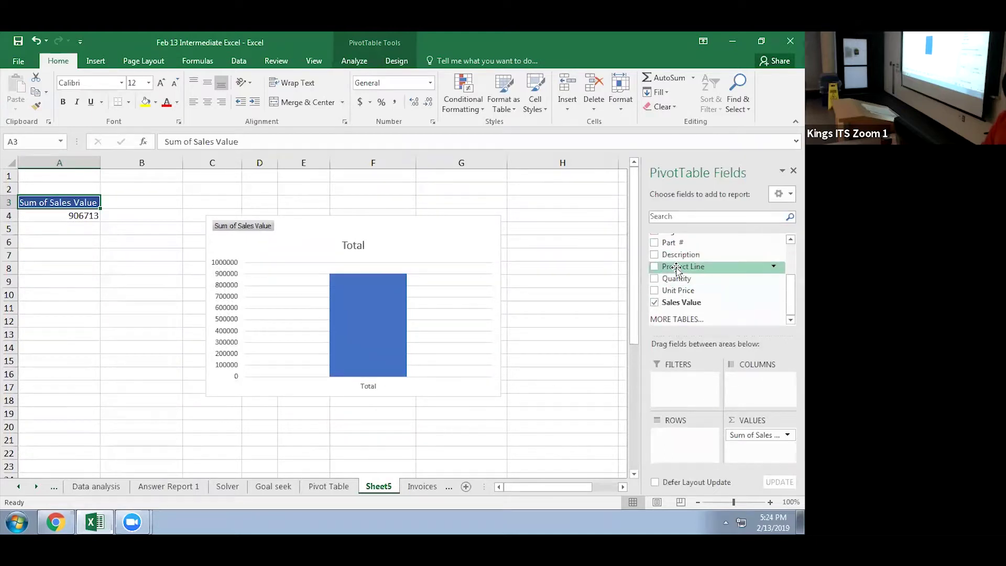
Add Product Line to the PivotTable's columns and Region to its rows
{"action": "left_click_drag", "start_coordinate": [693, 269], "coordinate": [738, 398]}
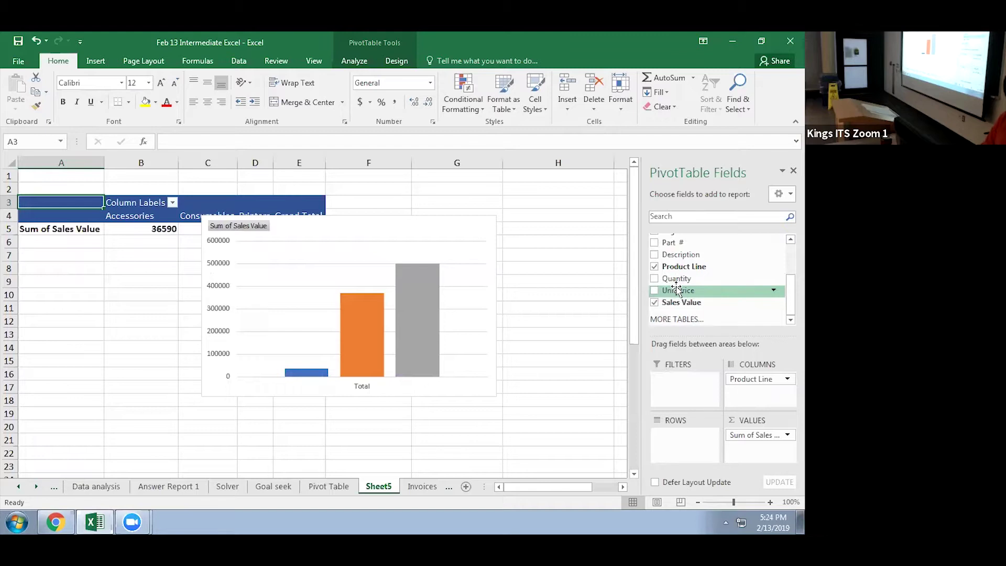
{"action": "scroll", "coordinate": [722, 258], "scroll_direction": "up", "scroll_amount": 1}
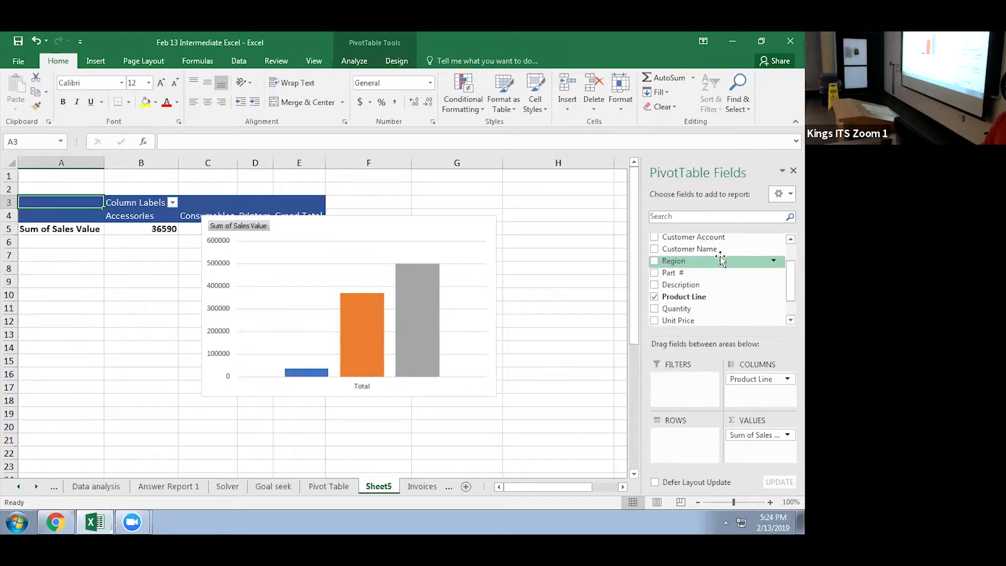
{"action": "scroll", "coordinate": [721, 258], "scroll_direction": "up", "scroll_amount": 1}
{"action": "left_click_drag", "start_coordinate": [655, 291], "coordinate": [661, 450]}
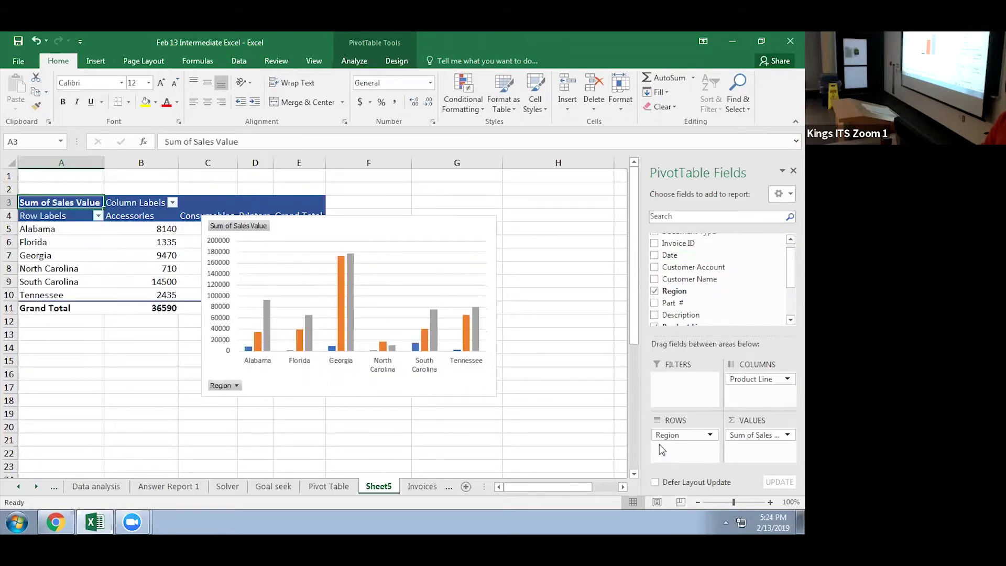
Move the PivotChart clear of the table, over columns F to H, and change its type to 3-D Column
{"action": "left_click_drag", "start_coordinate": [388, 231], "coordinate": [523, 218]}
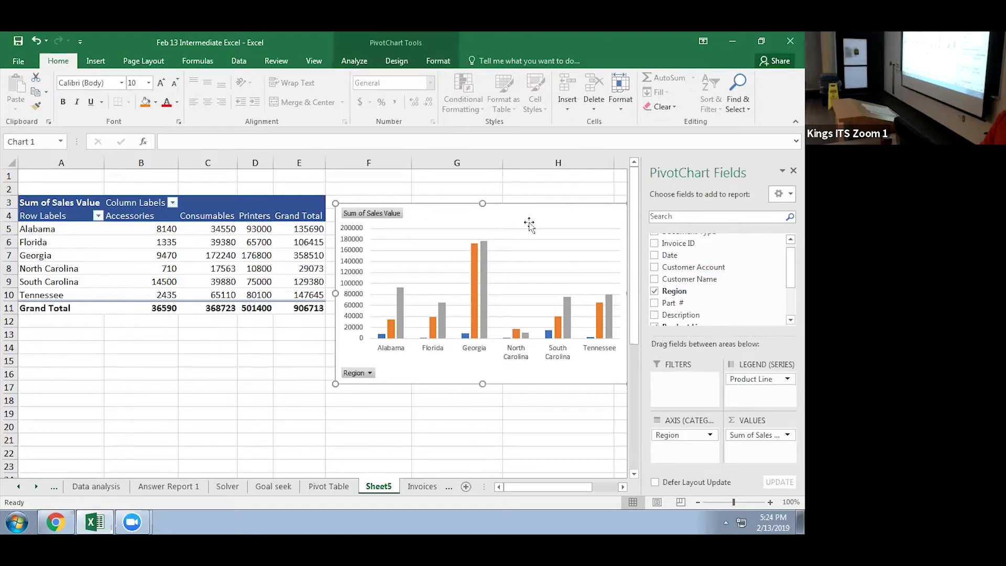
{"action": "left_click", "coordinate": [390, 62]}
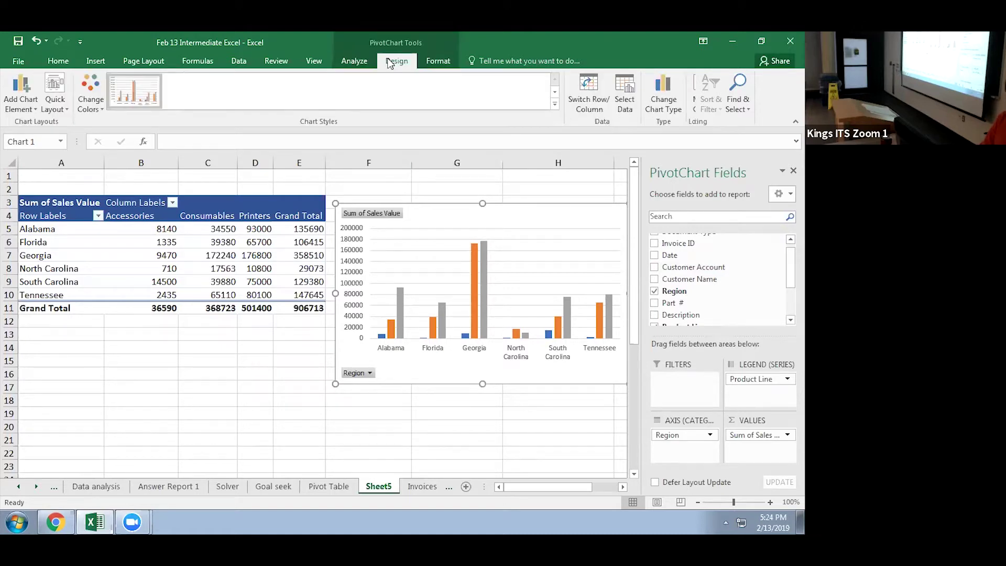
{"action": "left_click", "coordinate": [662, 107]}
{"action": "left_click", "coordinate": [530, 142]}
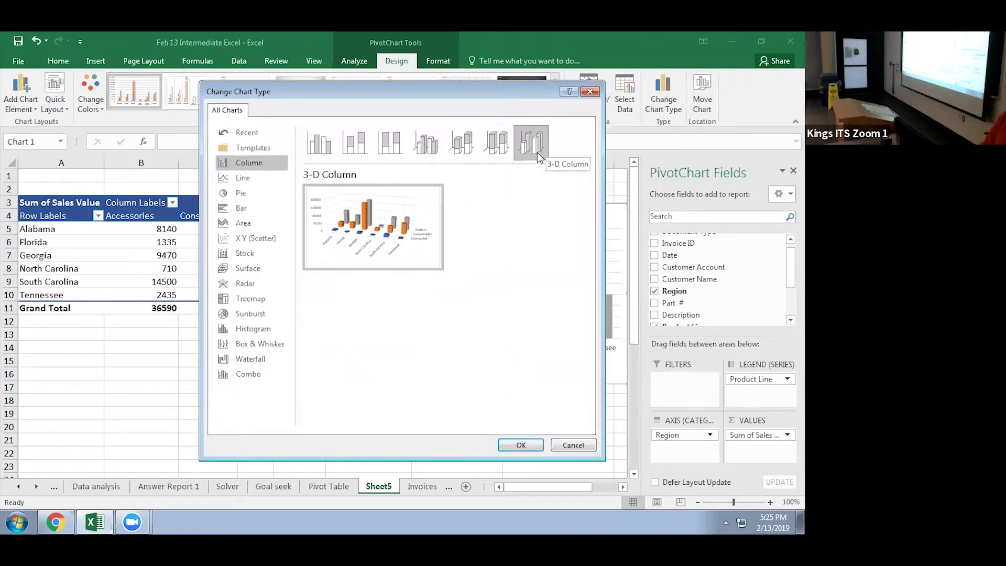
{"action": "left_click", "coordinate": [521, 449]}
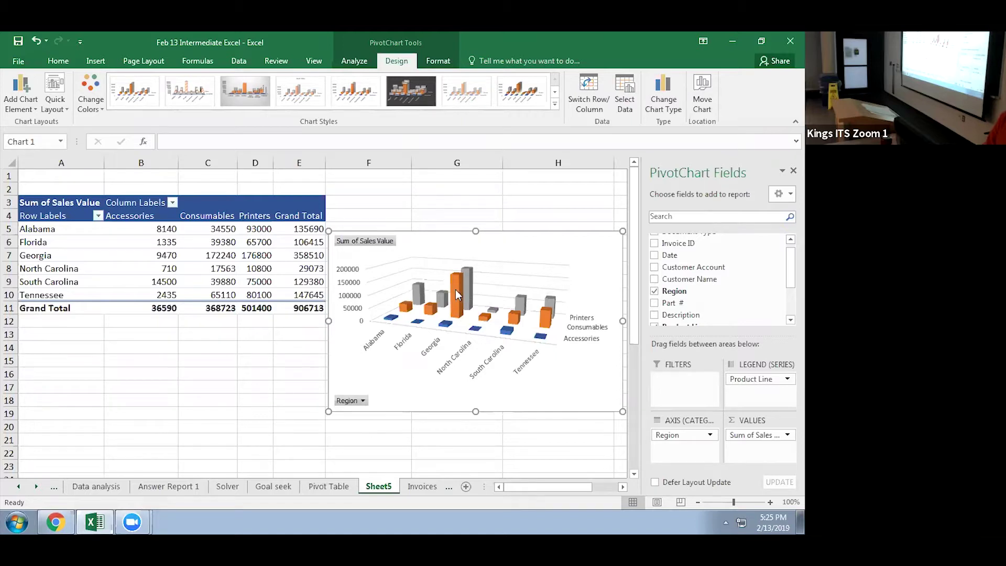
Review the column chart types available for the PivotChart without changing the type
{"action": "mouse_move", "coordinate": [456, 292]}
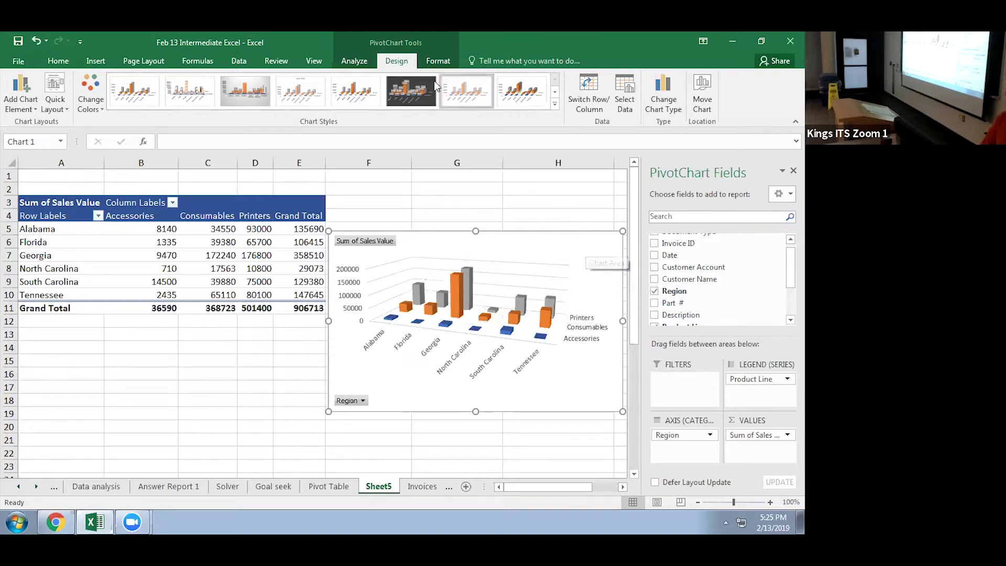
{"action": "left_click", "coordinate": [662, 101]}
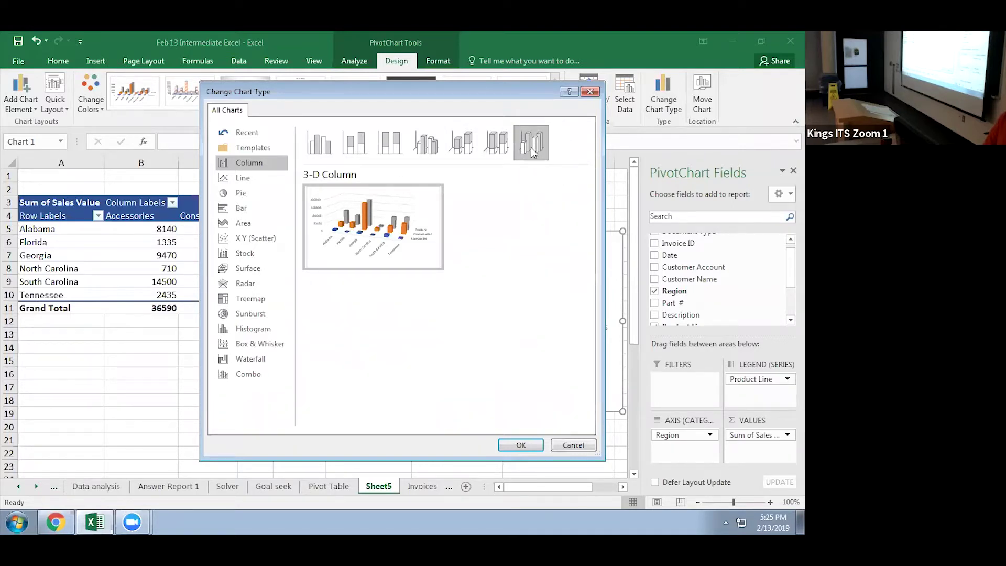
{"action": "left_click", "coordinate": [589, 94]}
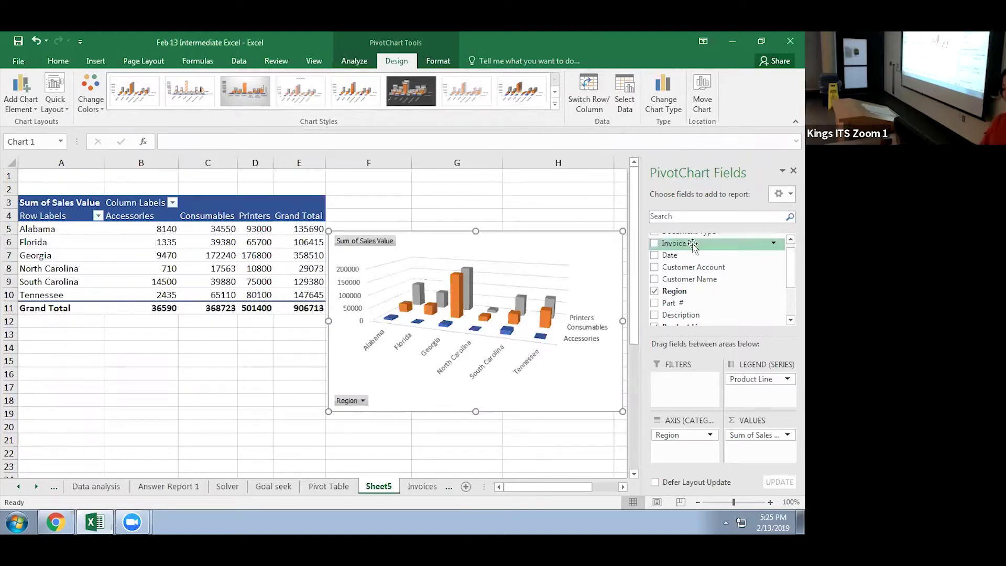
Add the Date field to the rows beneath Region, and expand and collapse the April entries to inspect individual dates
{"action": "scroll", "coordinate": [692, 256], "scroll_direction": "down", "scroll_amount": 1}
{"action": "left_click_drag", "start_coordinate": [674, 245], "coordinate": [681, 453]}
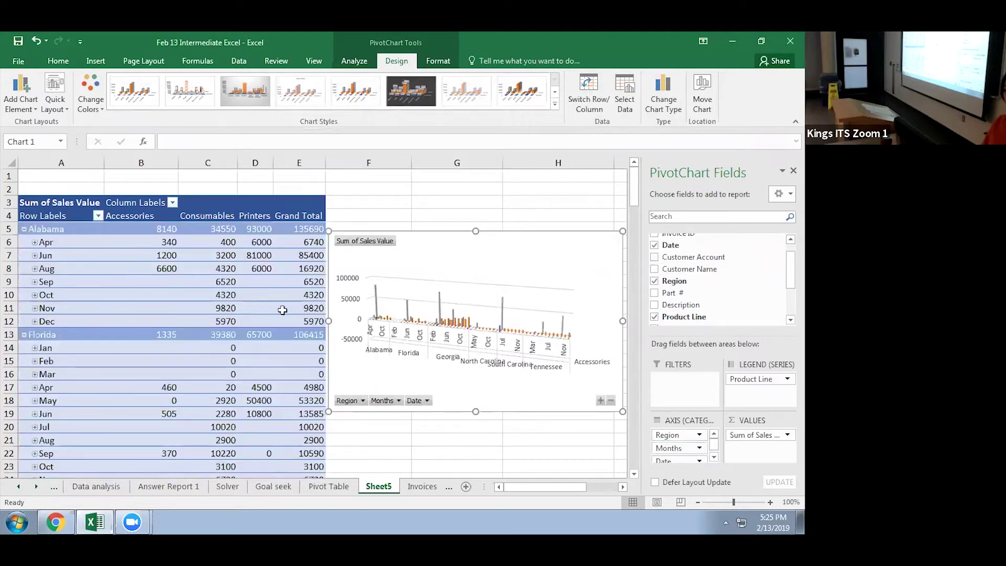
{"action": "left_click", "coordinate": [34, 242]}
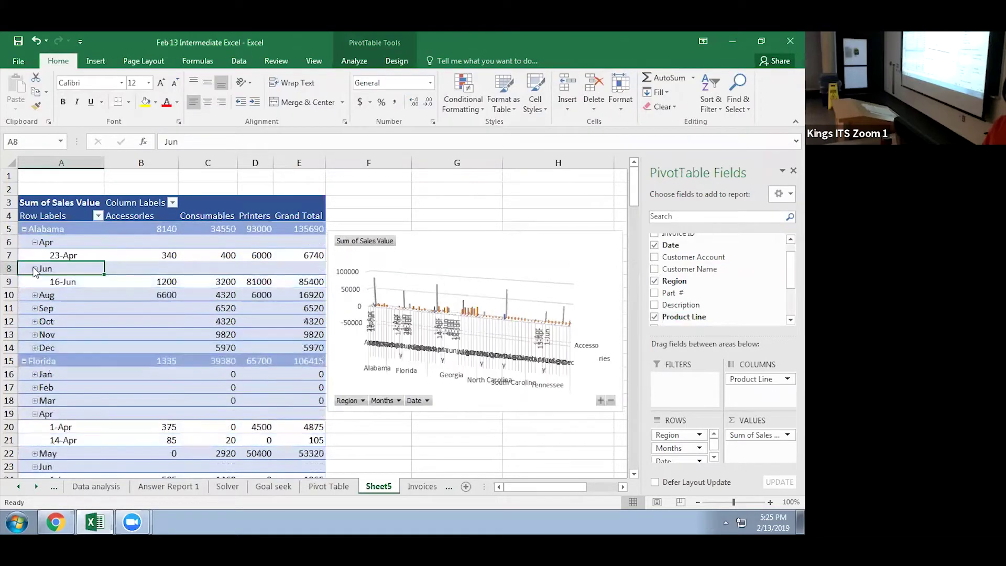
{"action": "left_click", "coordinate": [34, 242]}
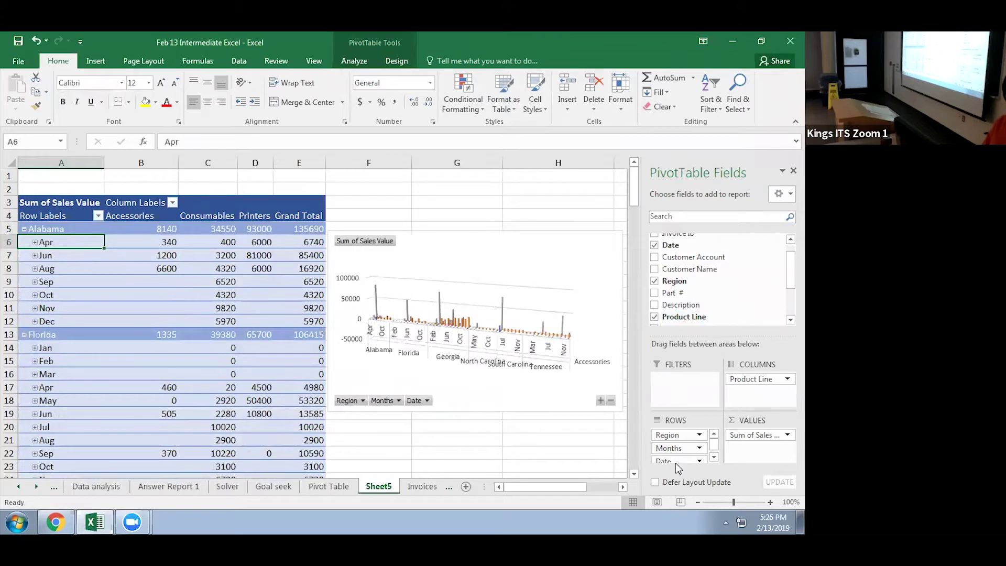
Remove the Months field from the PivotTable's rows, keeping Region and Date
{"action": "left_click_drag", "start_coordinate": [684, 448], "coordinate": [643, 450]}
{"action": "left_click", "coordinate": [678, 448]}
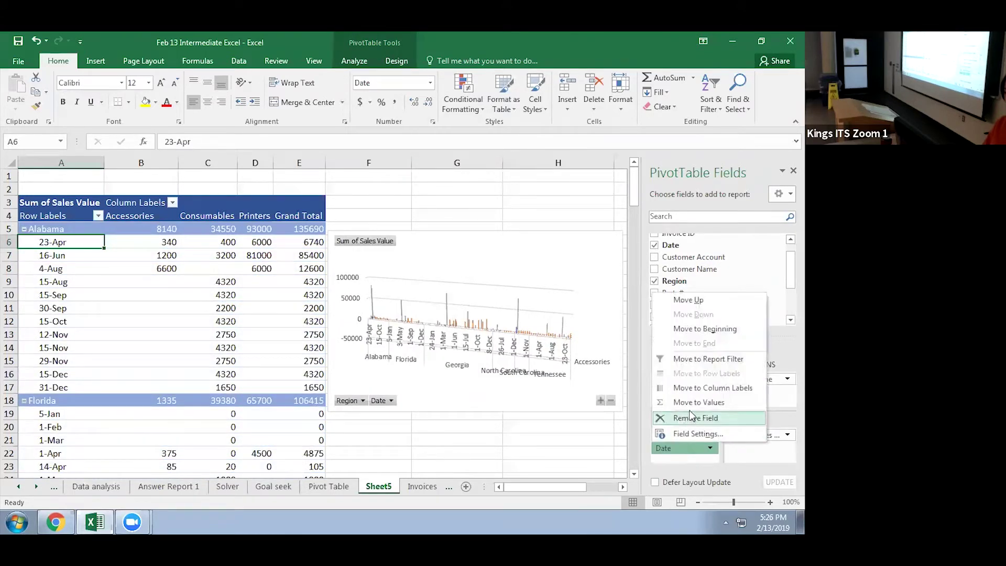
{"action": "left_click", "coordinate": [75, 218]}
{"action": "left_click", "coordinate": [76, 228]}
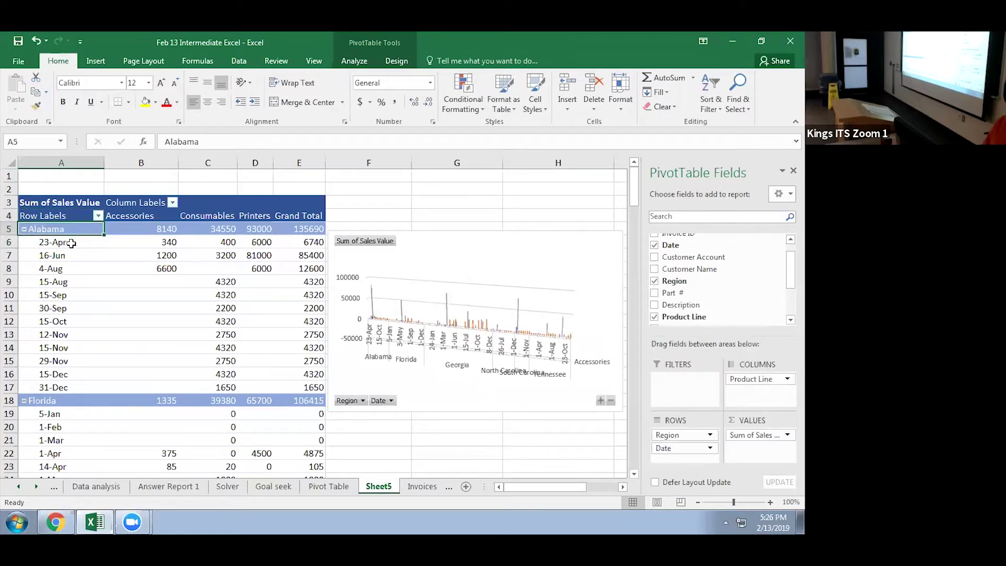
Group the PivotTable's Date row labels by Months and Years instead of Days
{"action": "right_click", "coordinate": [71, 243]}
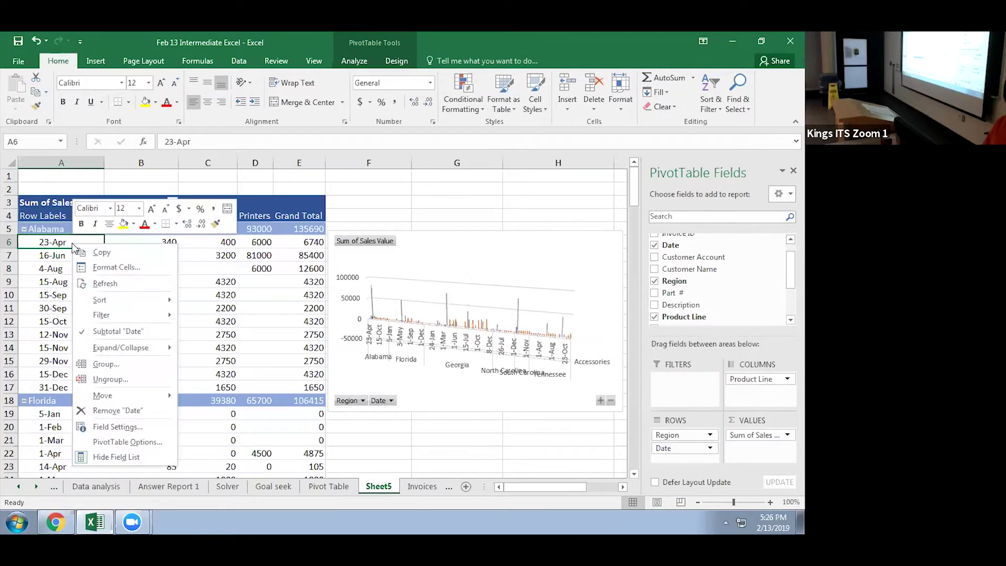
{"action": "left_click", "coordinate": [107, 365]}
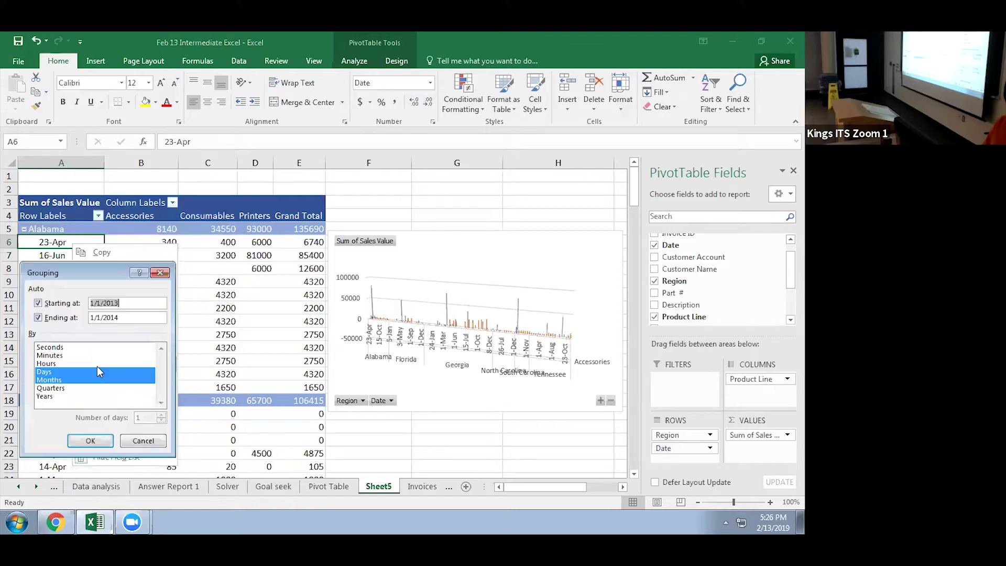
{"action": "left_click", "coordinate": [55, 373]}
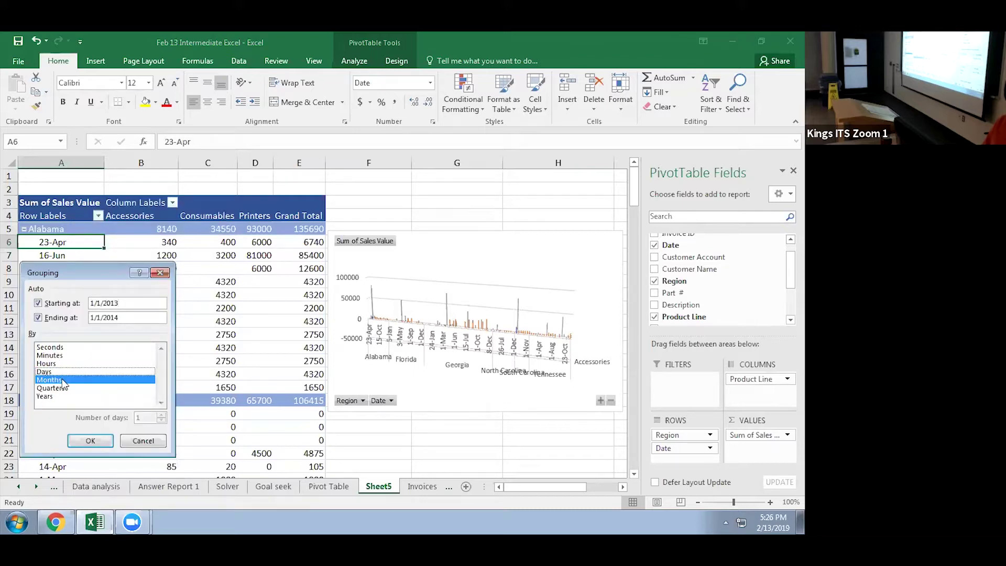
{"action": "left_click", "coordinate": [56, 397]}
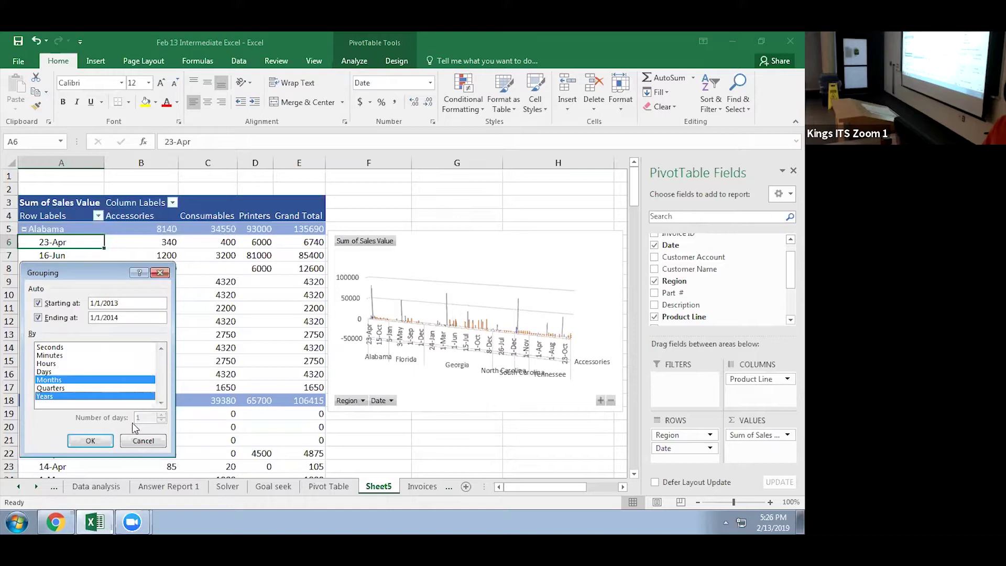
{"action": "left_click", "coordinate": [90, 440]}
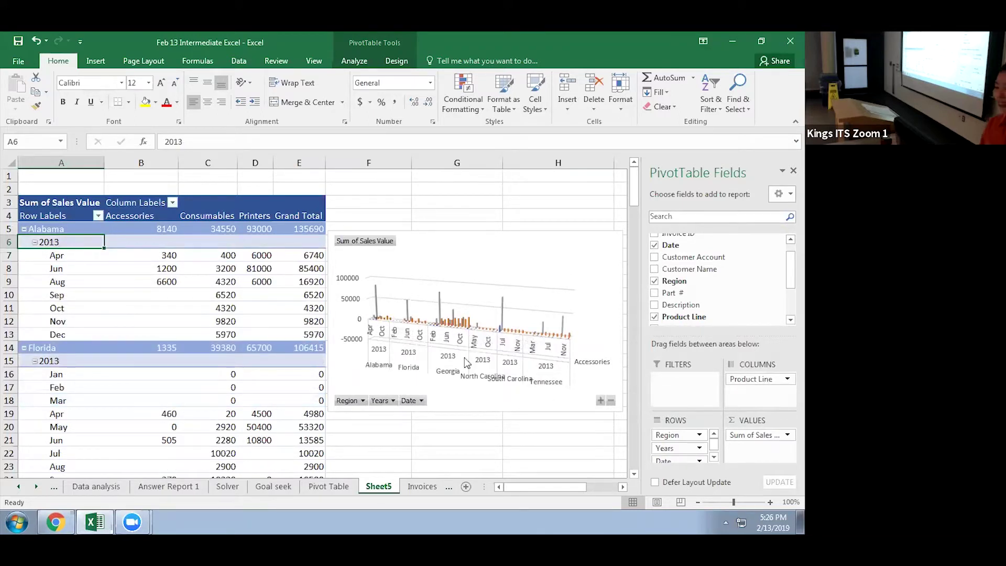
Remove Region from the PivotTable's rows, leaving Years and Date, and select the PivotChart
{"action": "left_click_drag", "start_coordinate": [676, 435], "coordinate": [578, 414]}
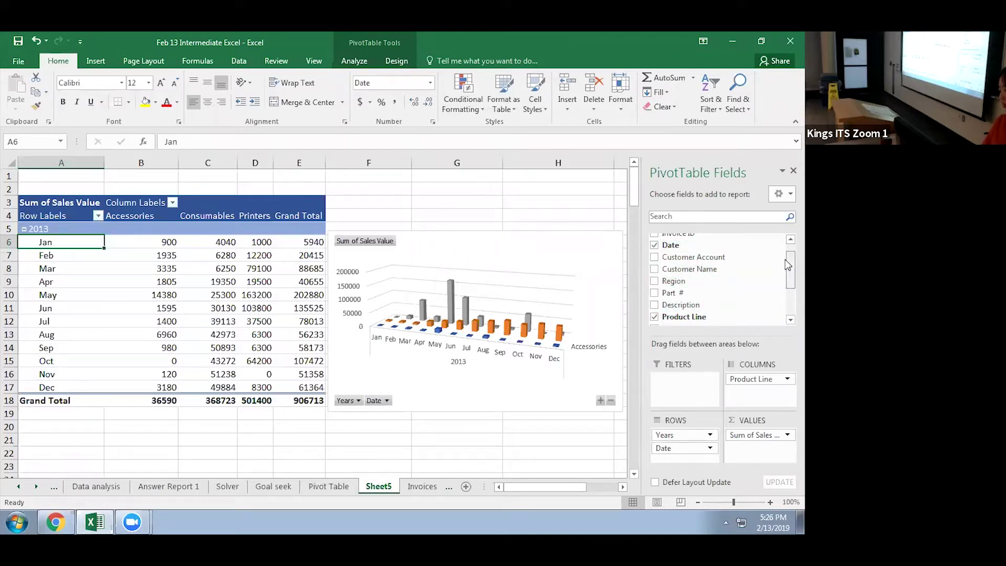
{"action": "scroll", "coordinate": [785, 259], "scroll_direction": "up", "scroll_amount": 2}
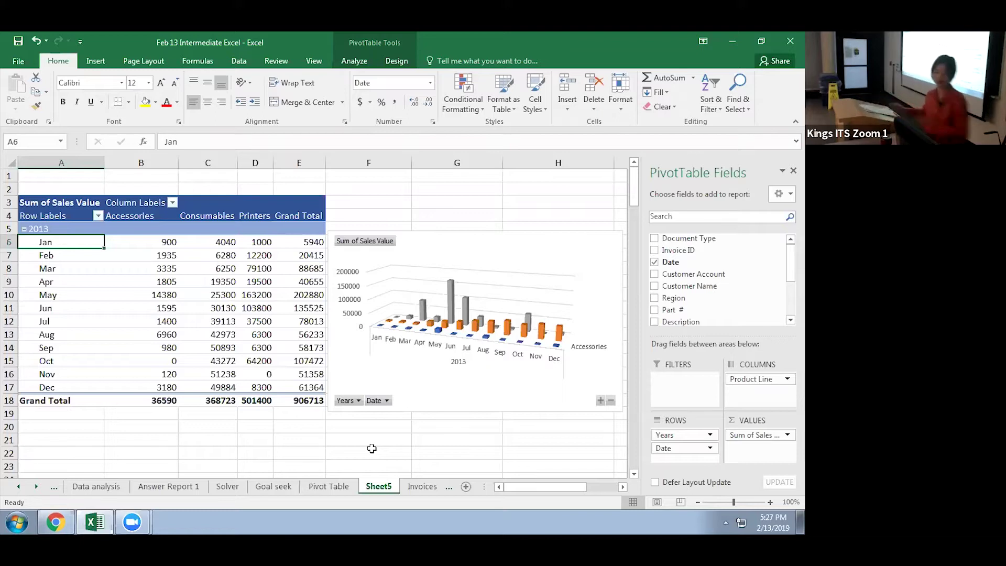
{"action": "left_click", "coordinate": [501, 199]}
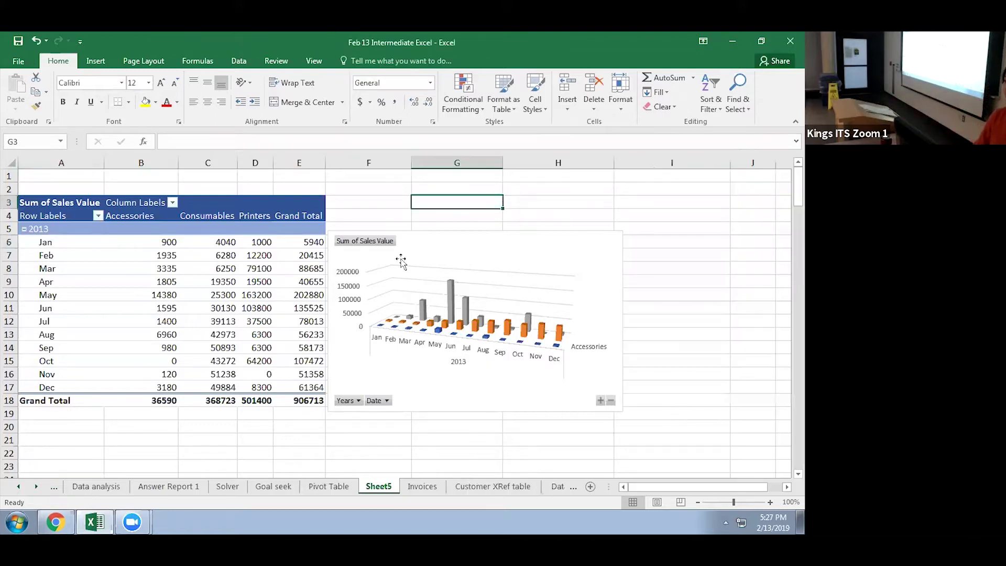
{"action": "left_click", "coordinate": [516, 236]}
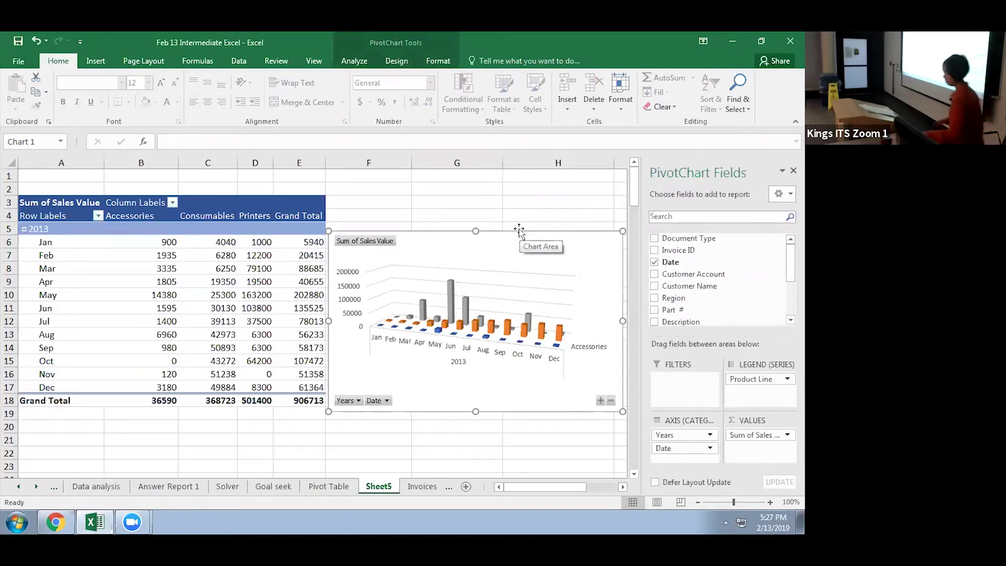
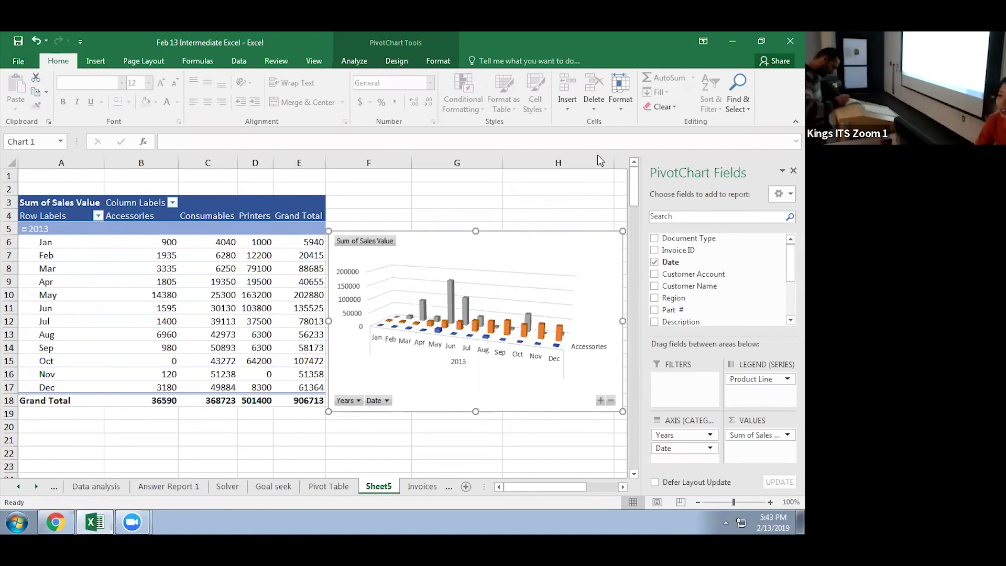
Close the Feb 13 Intermediate Excel.xlsx workbook with its changes saved, and close the Outlook browser window
{"action": "left_click", "coordinate": [785, 45]}
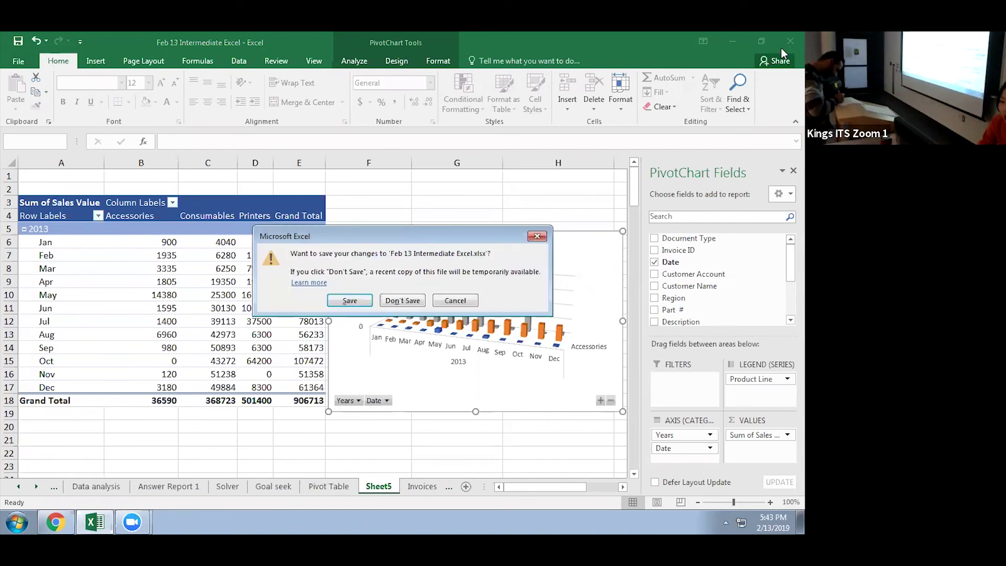
{"action": "left_click", "coordinate": [350, 301]}
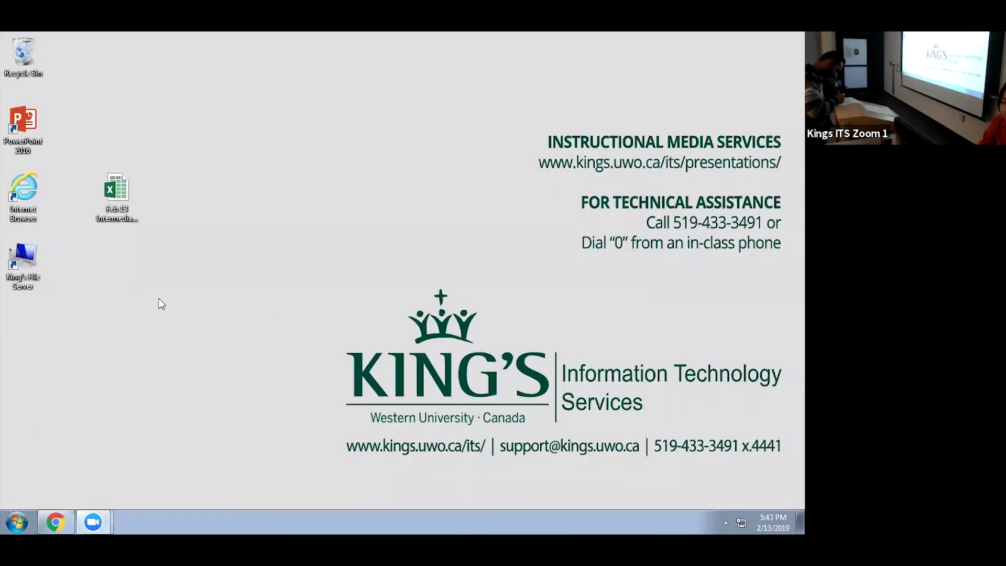
{"action": "left_click", "coordinate": [54, 520]}
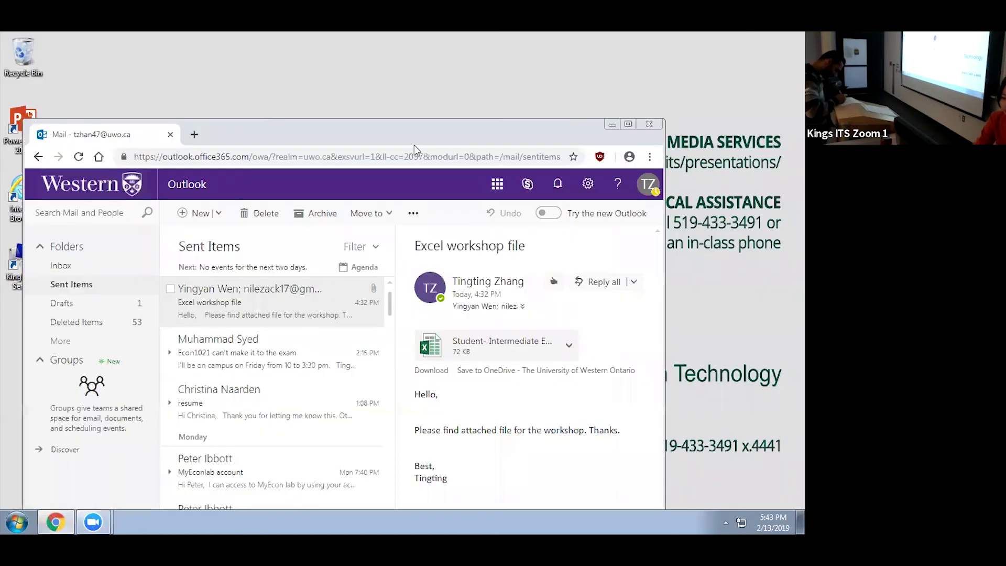
{"action": "left_click", "coordinate": [647, 124]}
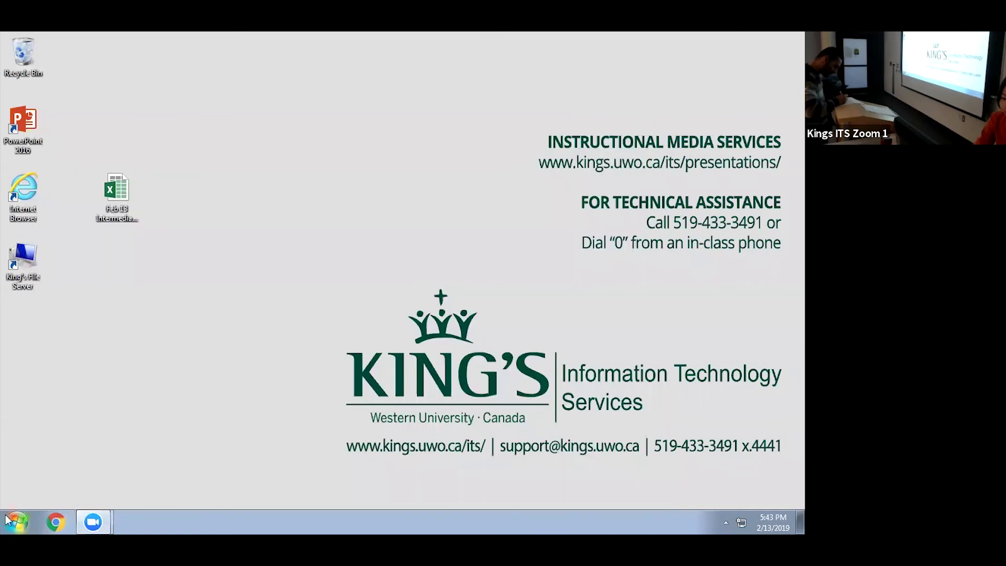
Open the Computer window, reposition it on the desktop, and open Removable Disk (E:) to view its files
{"action": "left_click", "coordinate": [17, 522]}
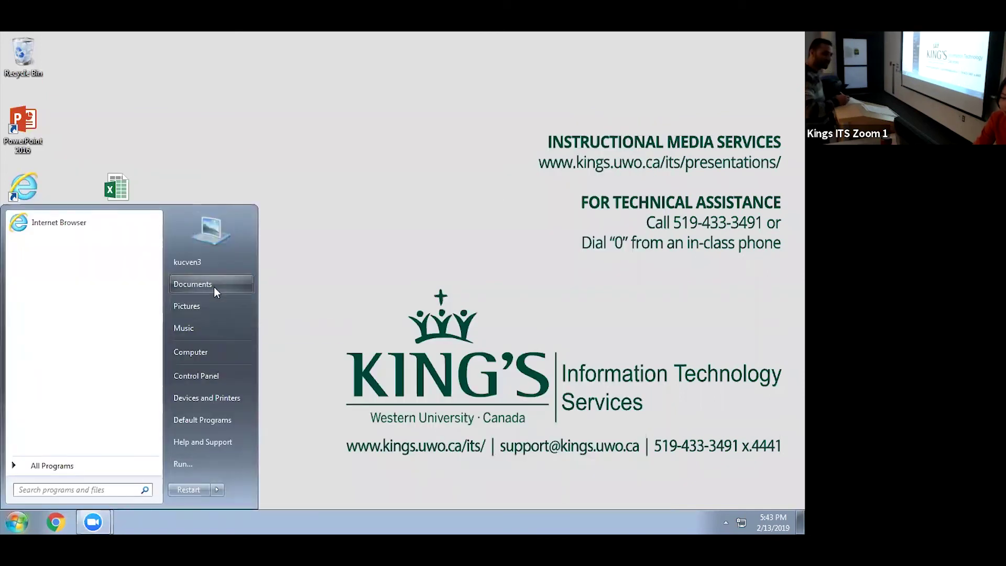
{"action": "left_click", "coordinate": [203, 349]}
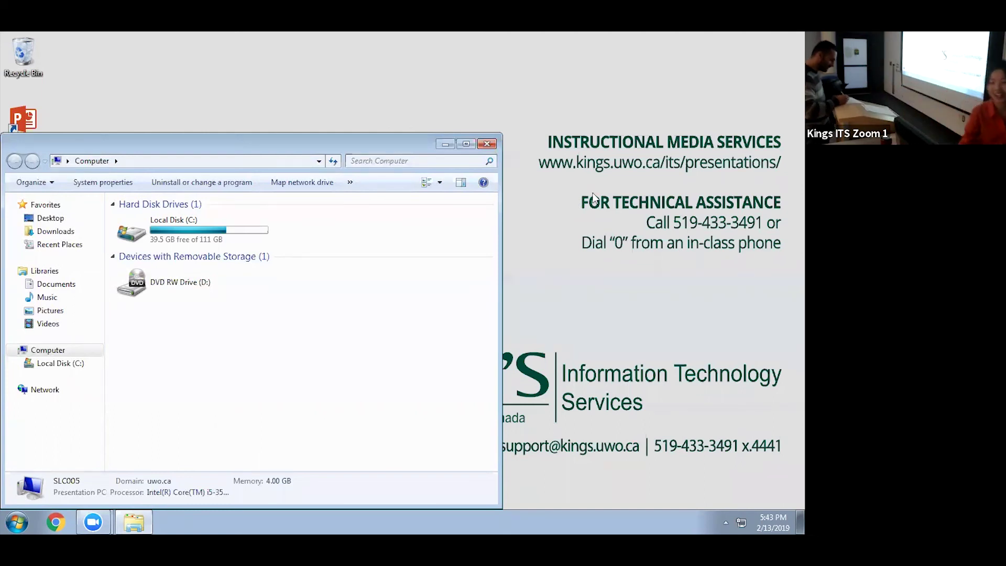
{"action": "left_click_drag", "start_coordinate": [233, 139], "coordinate": [391, 111]}
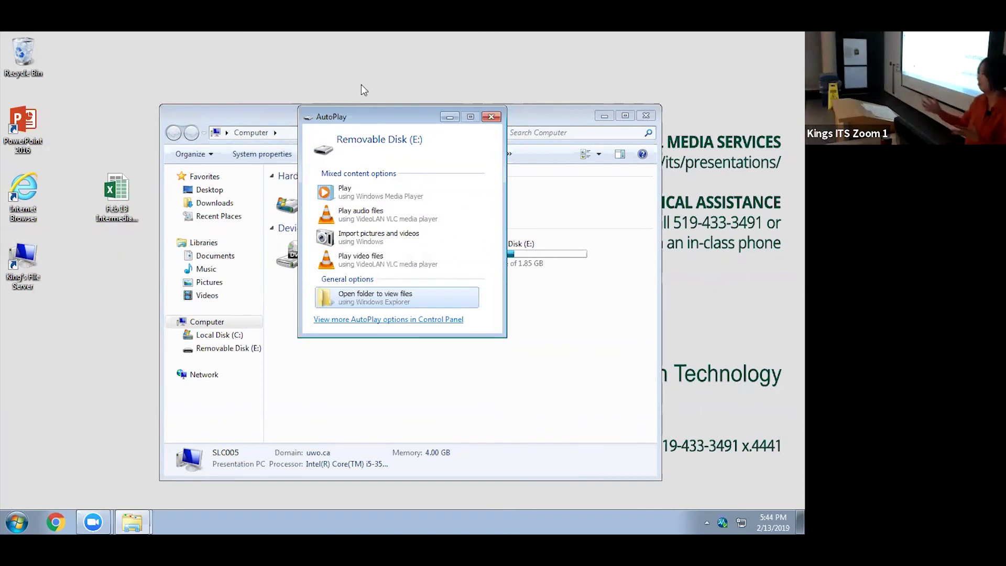
{"action": "left_click", "coordinate": [397, 303]}
{"action": "left_click_drag", "start_coordinate": [407, 136], "coordinate": [536, 182]}
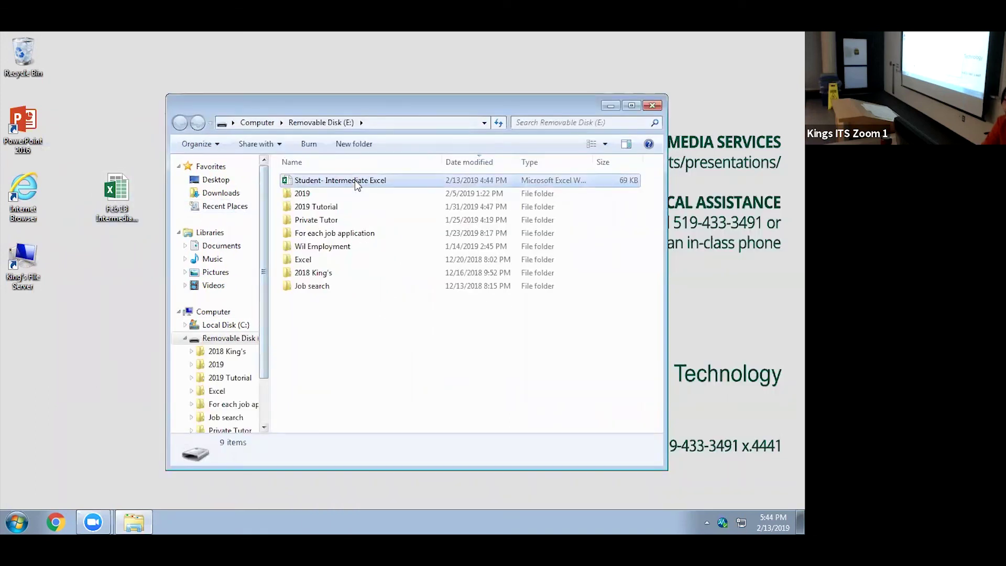
Move the Student- Intermediate Excel workbook from the removable disk's root into its Excel folder, and open that folder
{"action": "left_click", "coordinate": [371, 181]}
{"action": "left_click_drag", "start_coordinate": [372, 181], "coordinate": [369, 261]}
{"action": "left_click", "coordinate": [365, 260]}
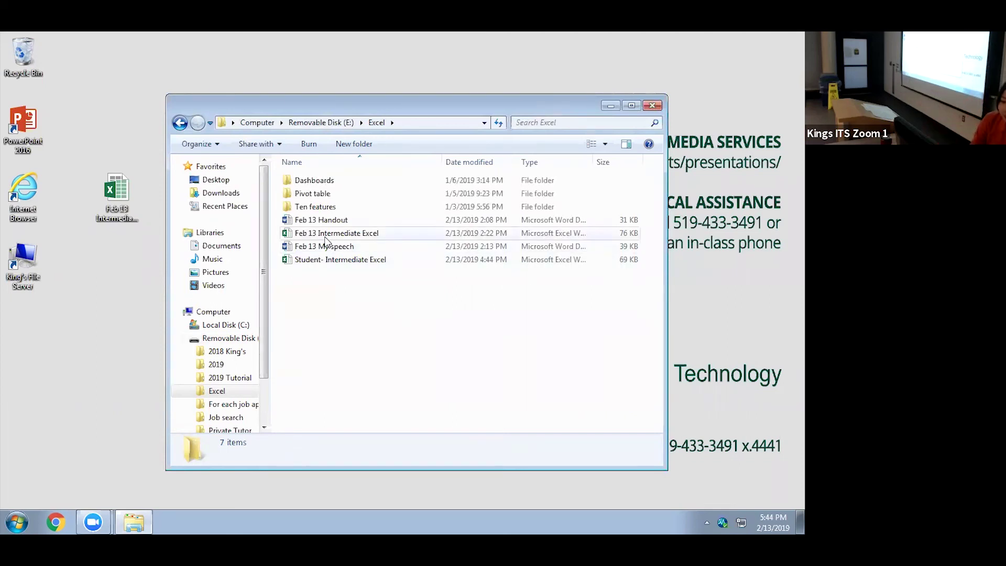
Rename the desktop workbook as Feb 13 Intermediate Excel- used and copy it into the removable disk's Excel folder
{"action": "left_click", "coordinate": [120, 208]}
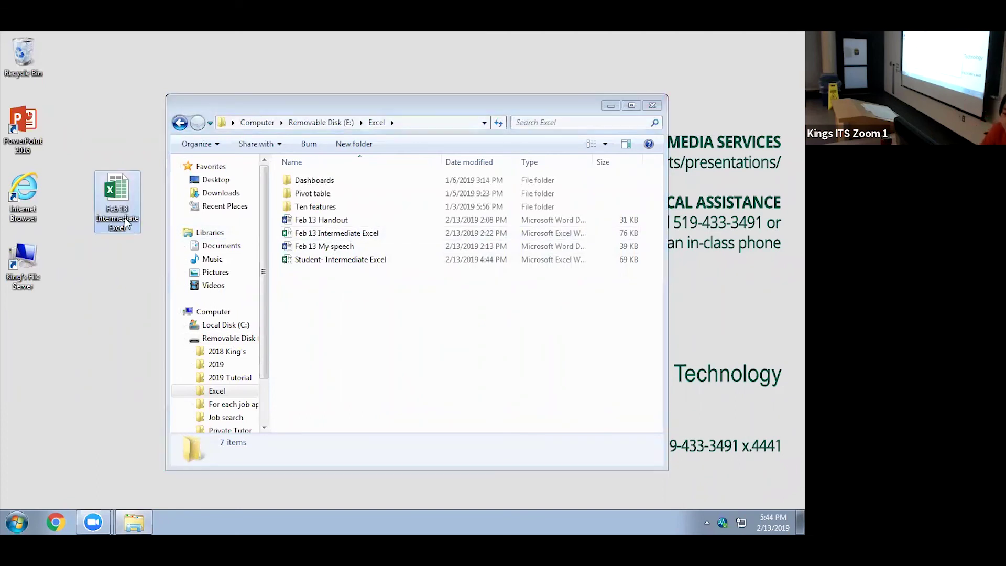
{"action": "left_click", "coordinate": [127, 227]}
{"action": "type", "text": "- used"}
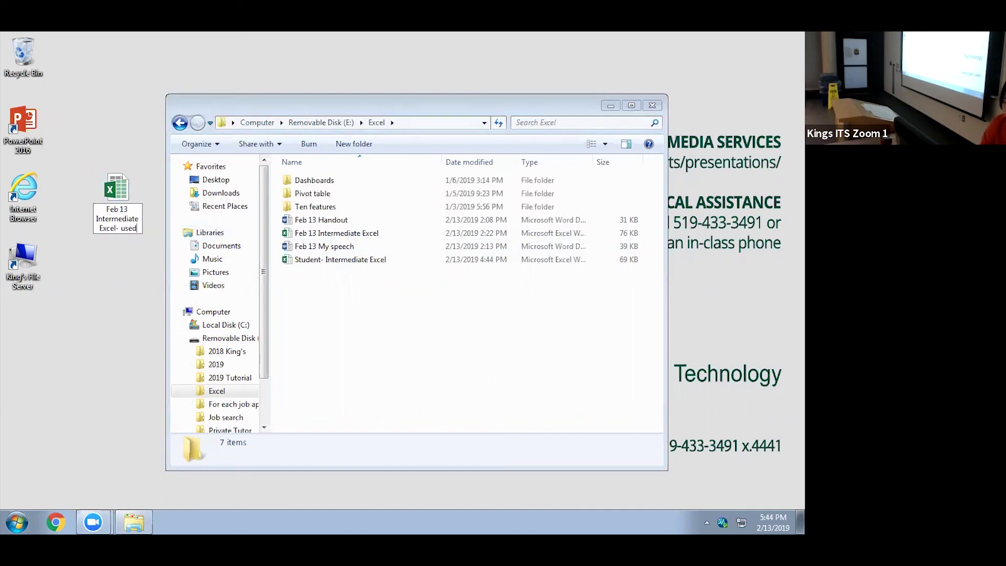
{"action": "left_click", "coordinate": [118, 187]}
{"action": "left_click_drag", "start_coordinate": [113, 194], "coordinate": [356, 267]}
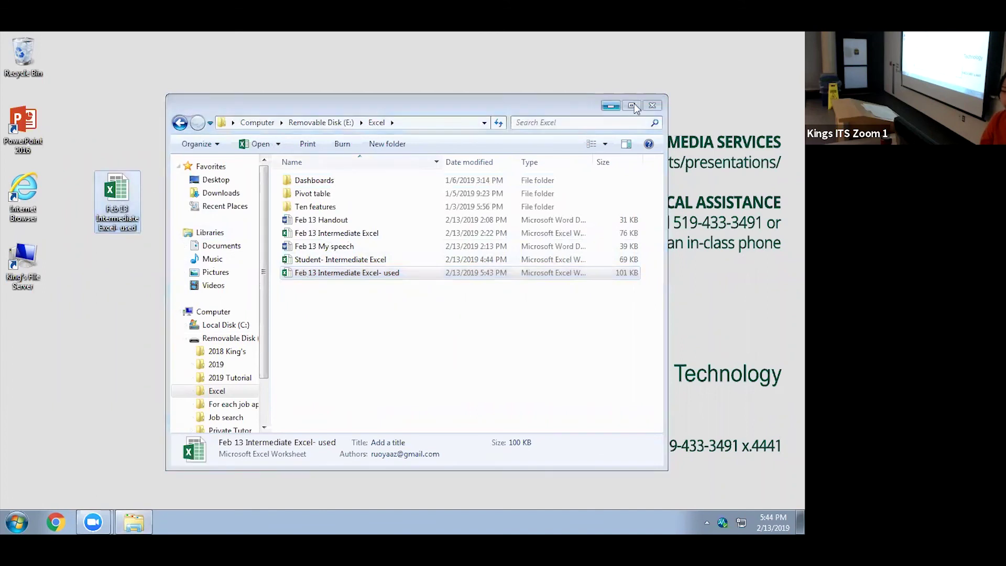
Close the Excel folder window and delete the Feb 13 Intermediate Excel- used workbook from the desktop
{"action": "left_click", "coordinate": [652, 106]}
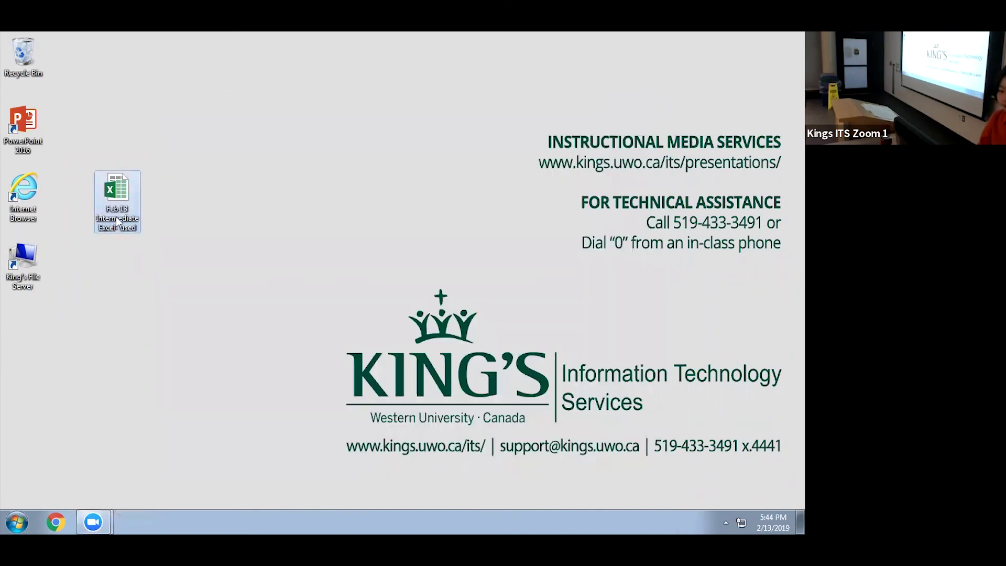
{"action": "key", "text": "Delete"}
{"action": "key", "text": "Return"}
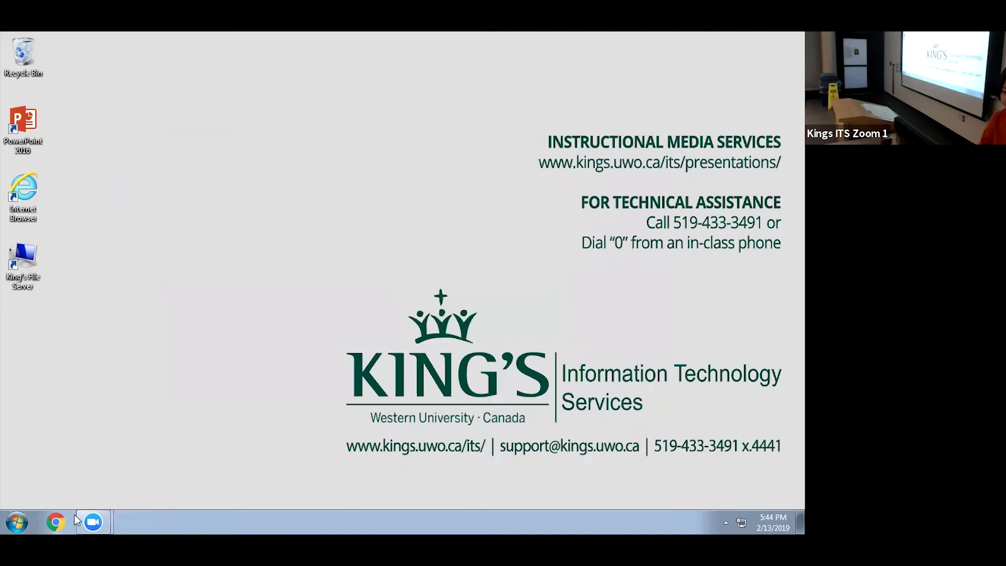